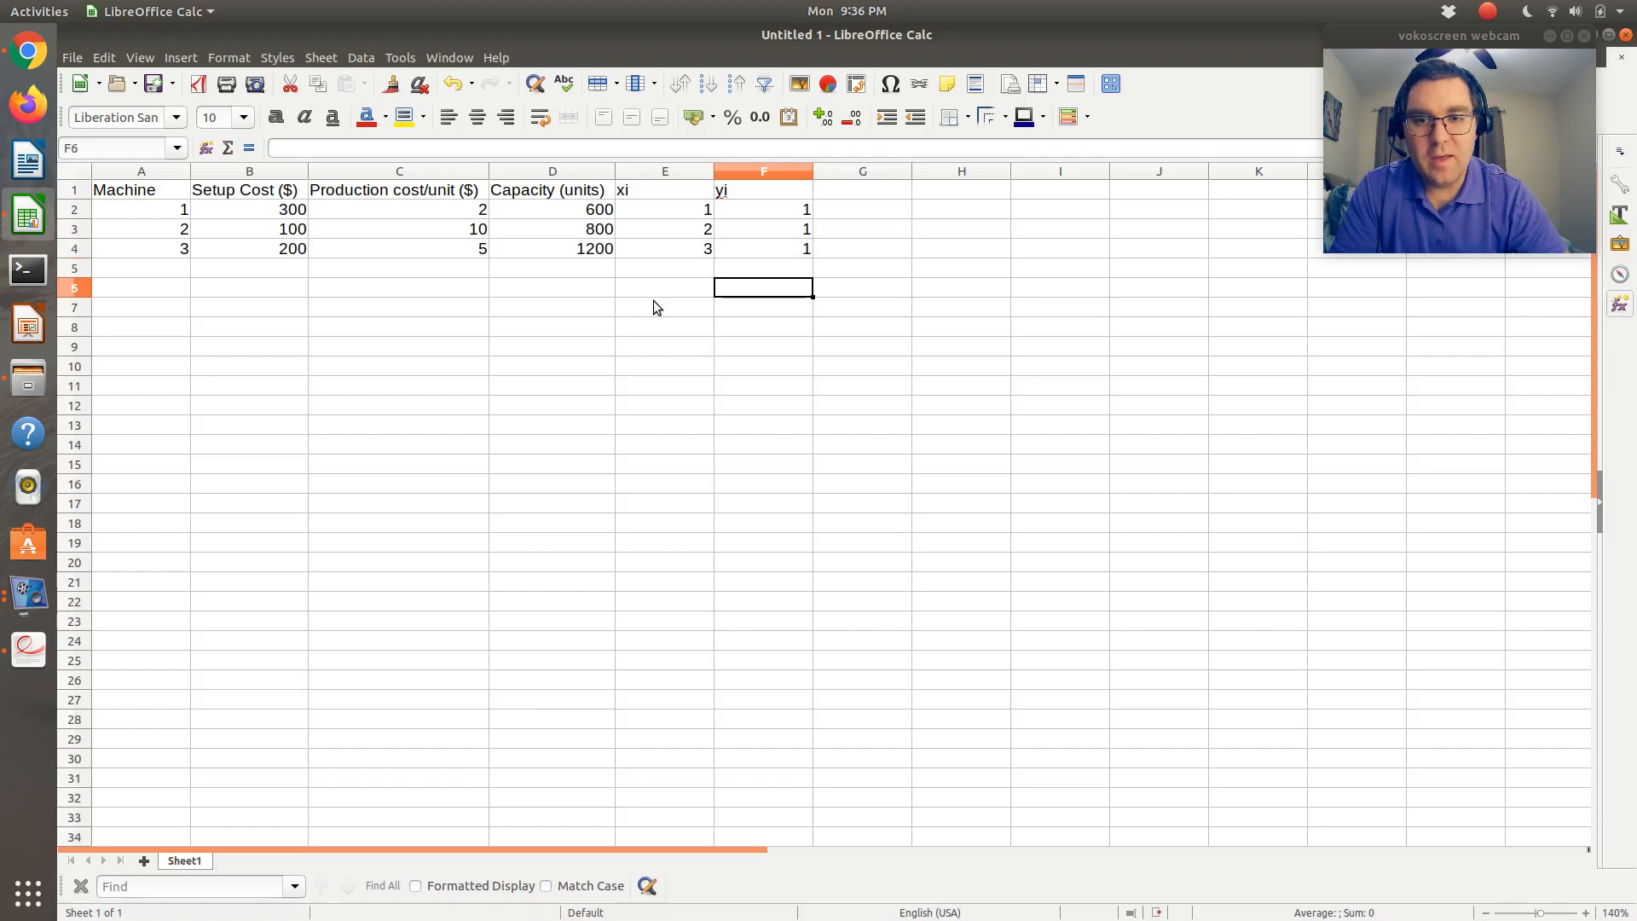
# Enter the label "objective (cost)" in cell A6 and fit column A's width to its contents
pyautogui.press('Left')
pyautogui.press('Left')
pyautogui.press('Left')
pyautogui.press('Left')
pyautogui.press('Left')
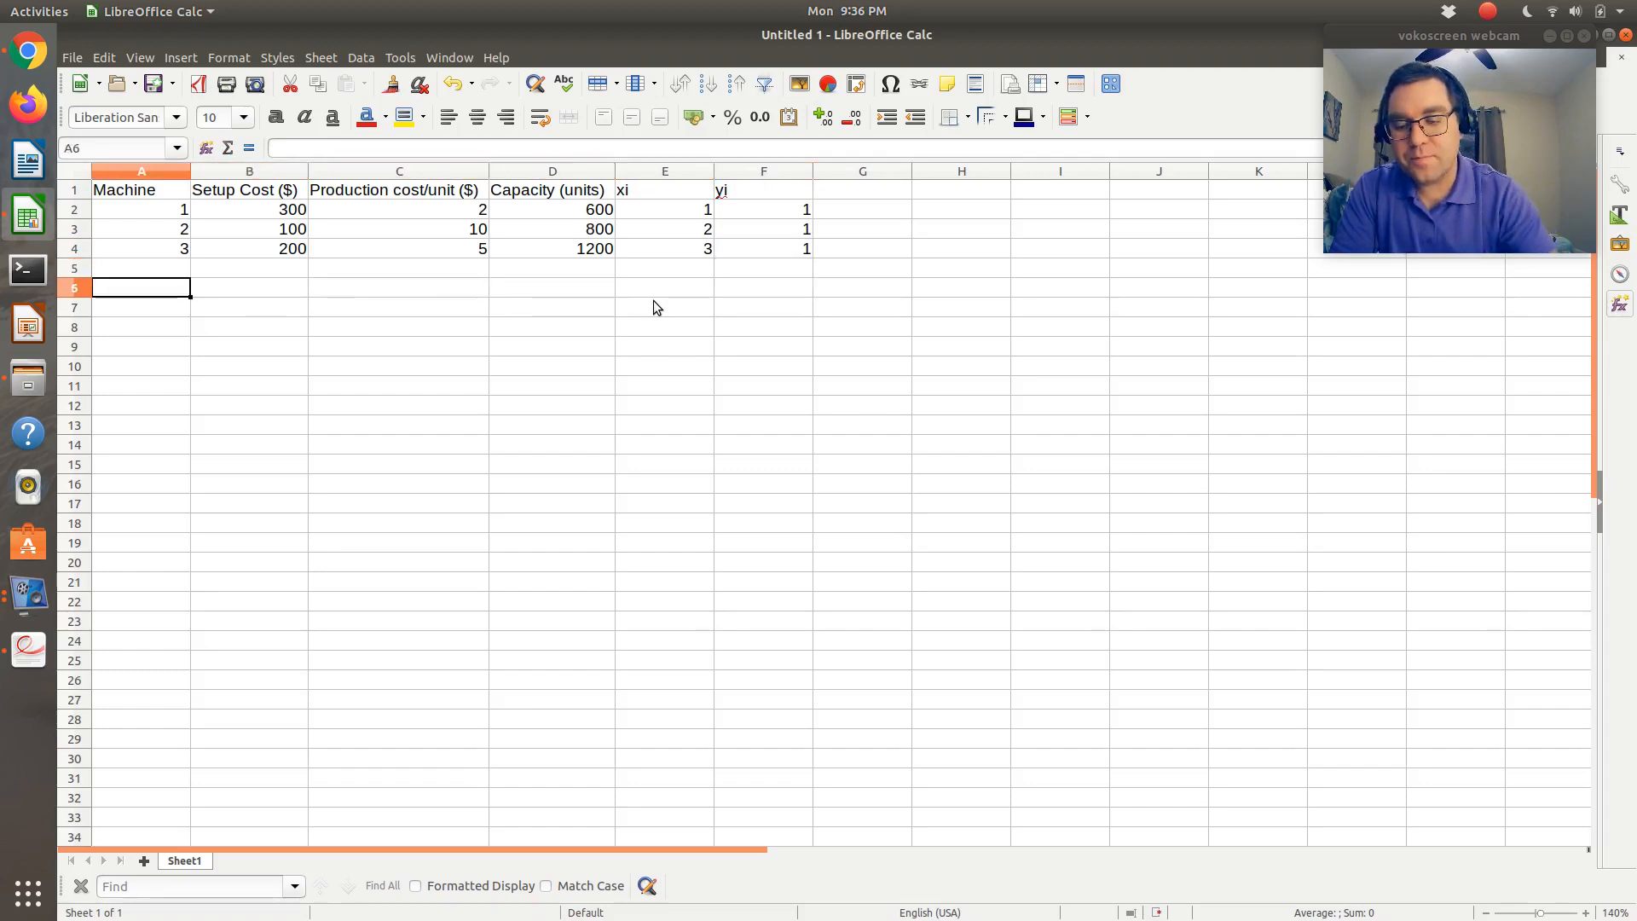
pyautogui.write('objective')
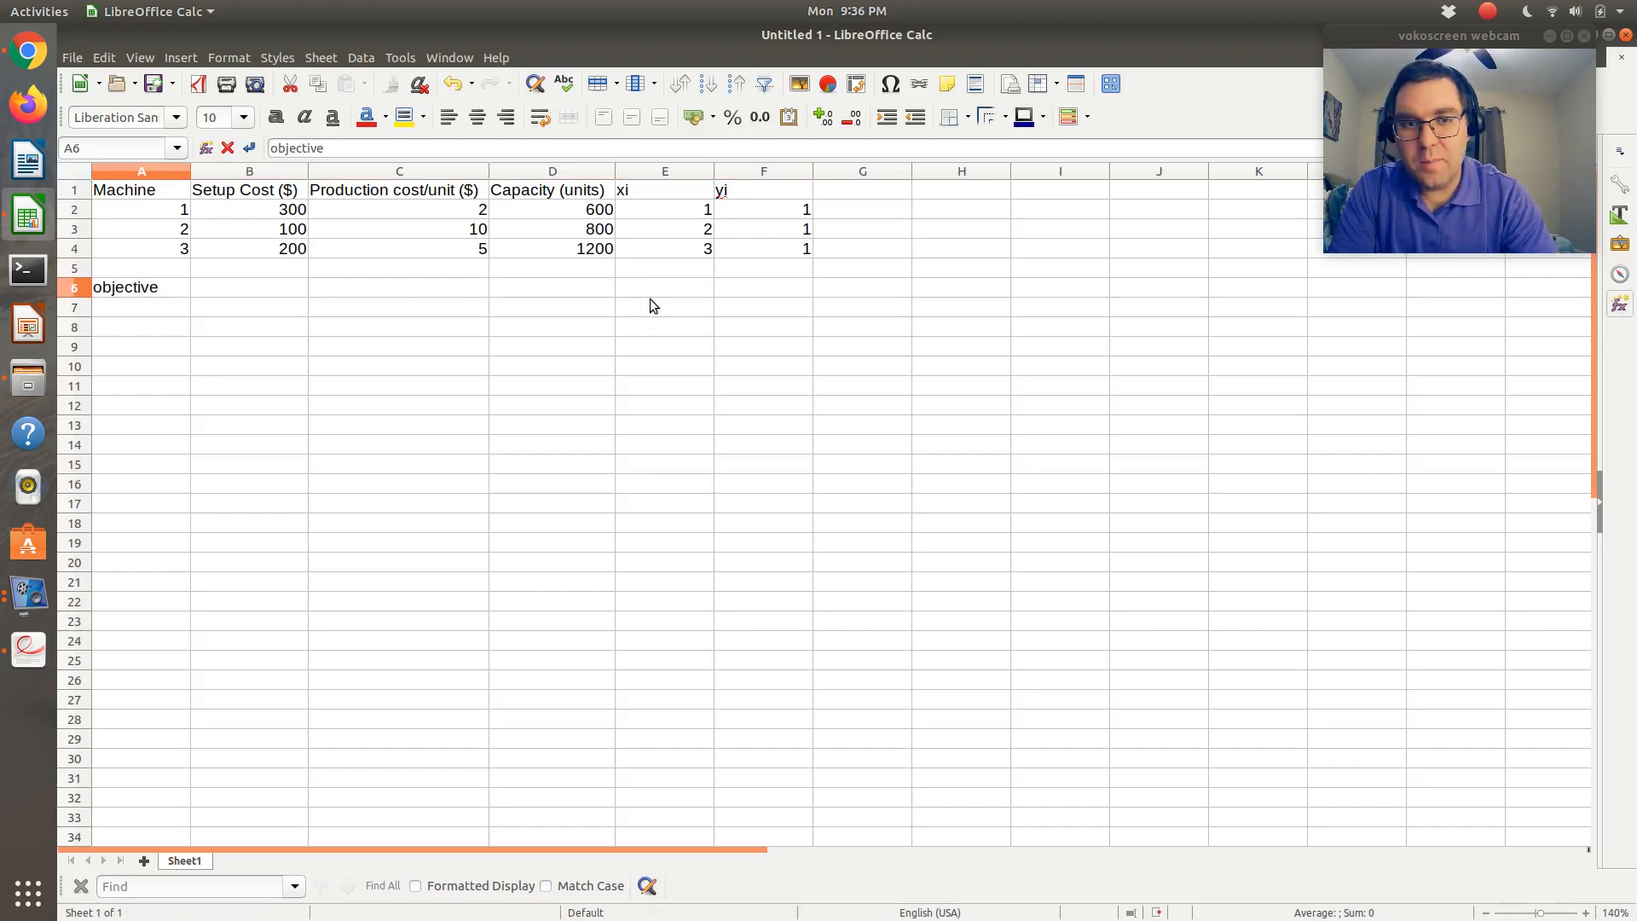
pyautogui.write(' cos')
pyautogui.press('BackSpace')
pyautogui.press('BackSpace')
pyautogui.press('BackSpace')
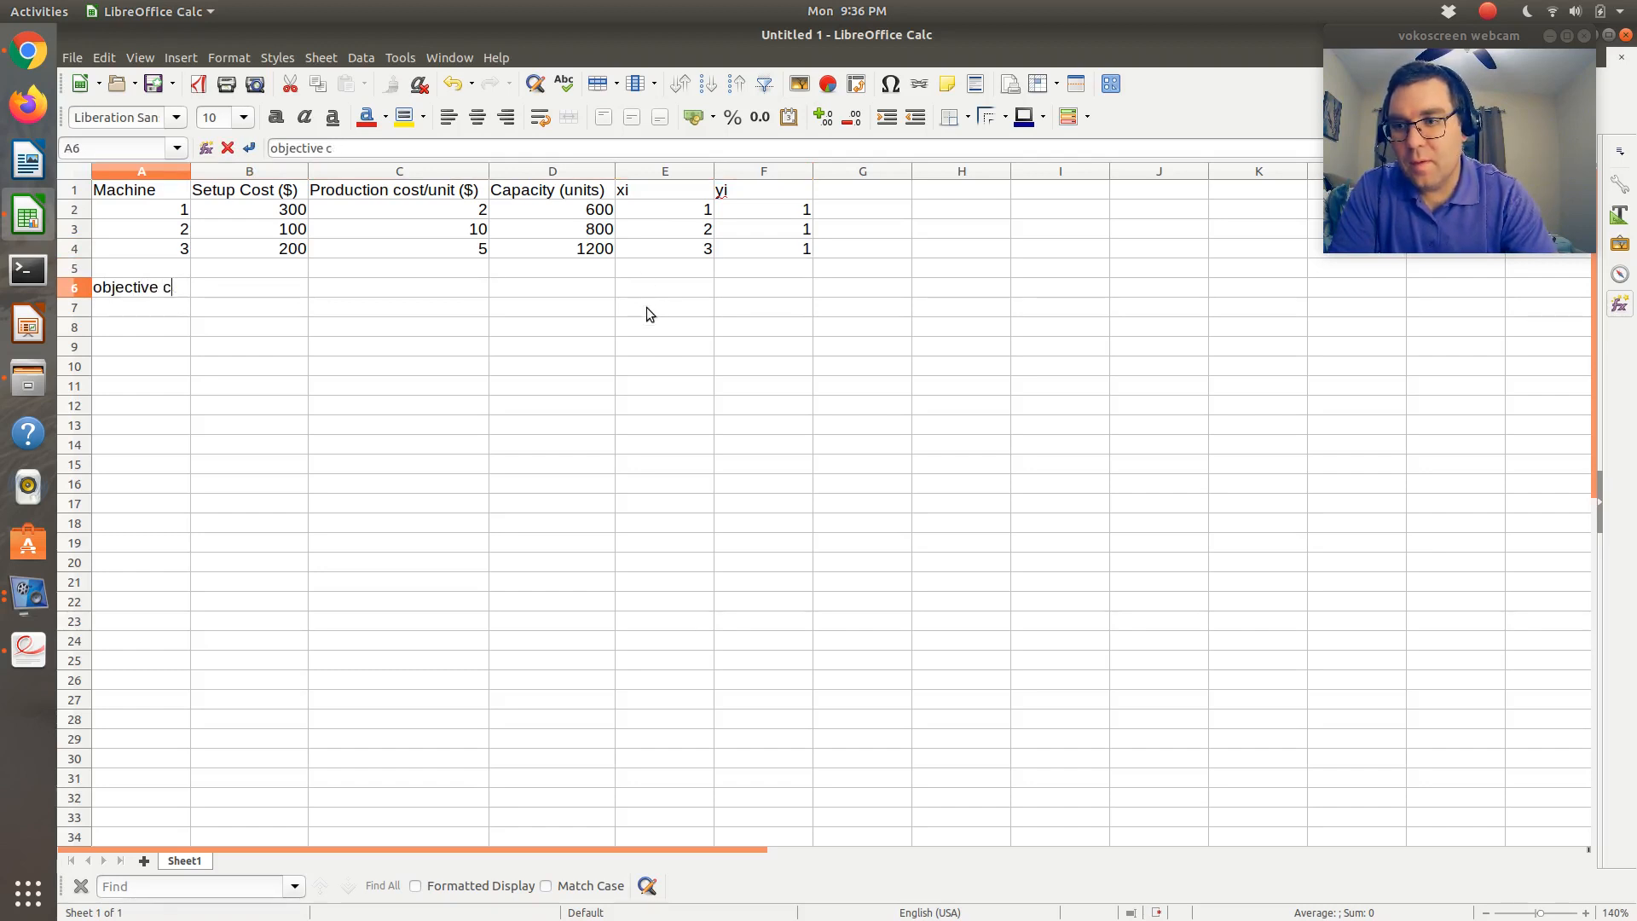
pyautogui.write('(cost)')
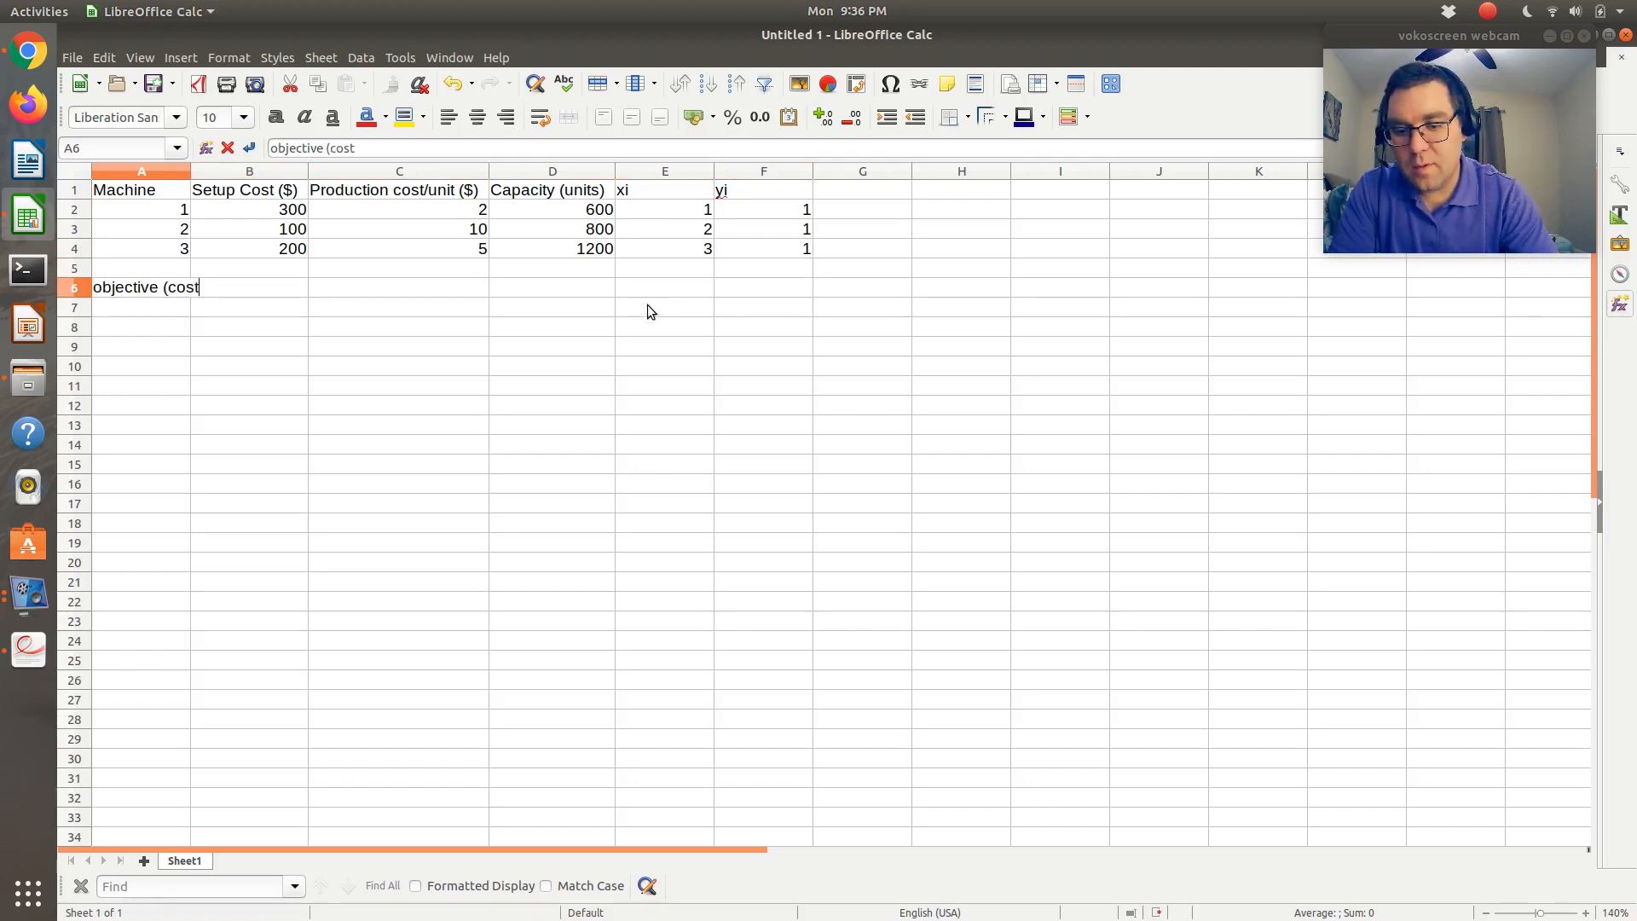
pyautogui.press('Return')
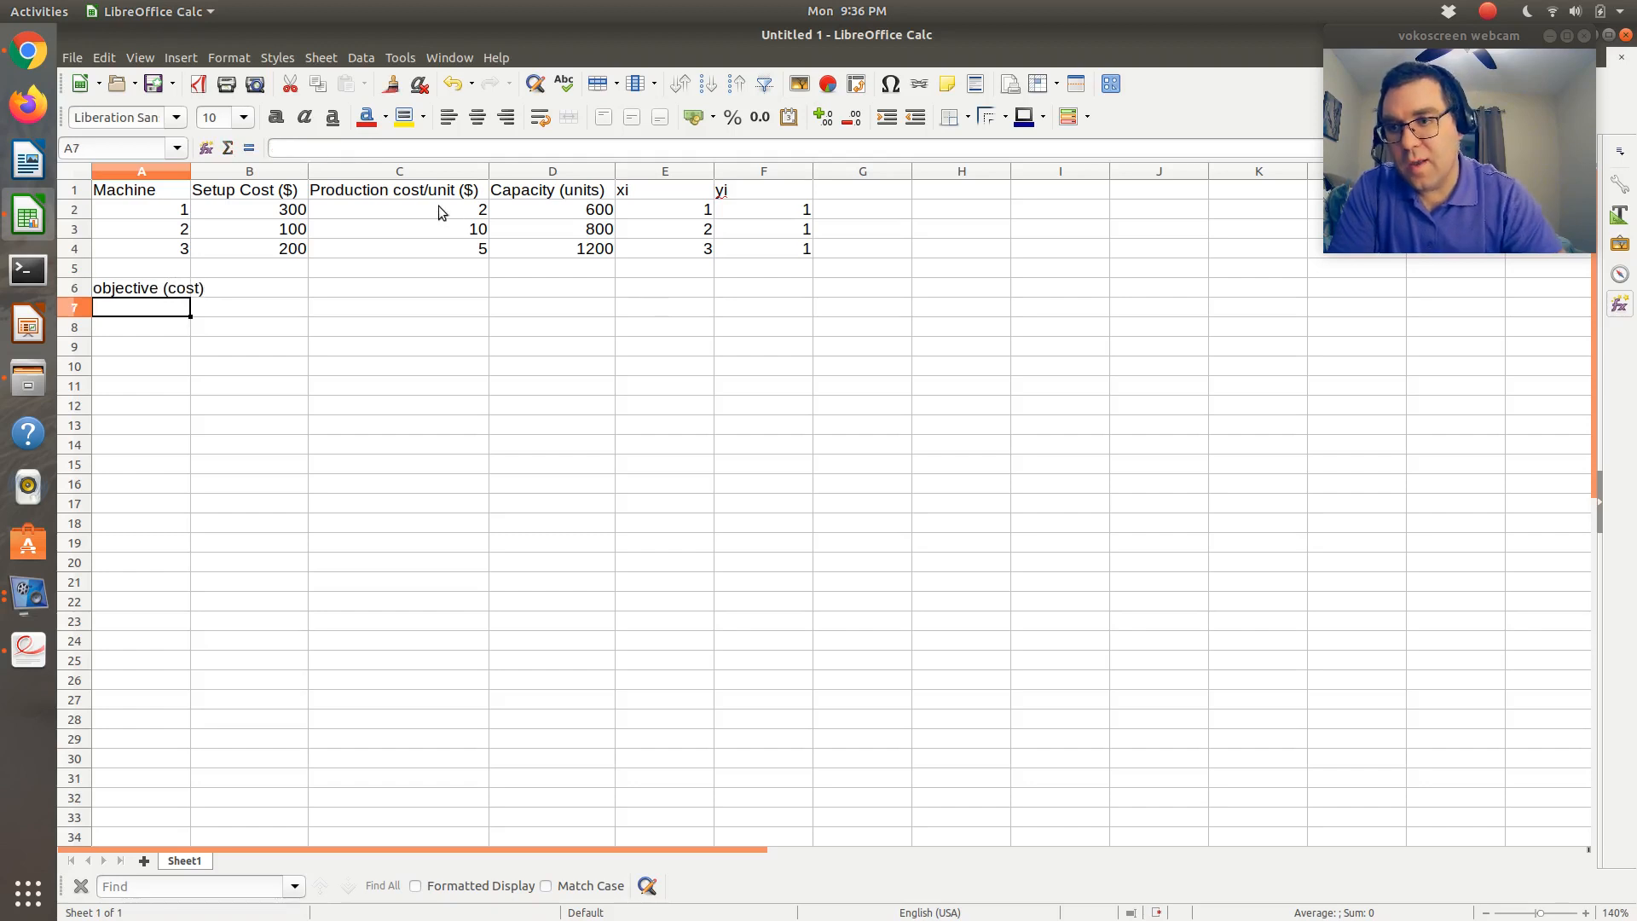
pyautogui.click(185, 174)
pyautogui.doubleClick(189, 174)
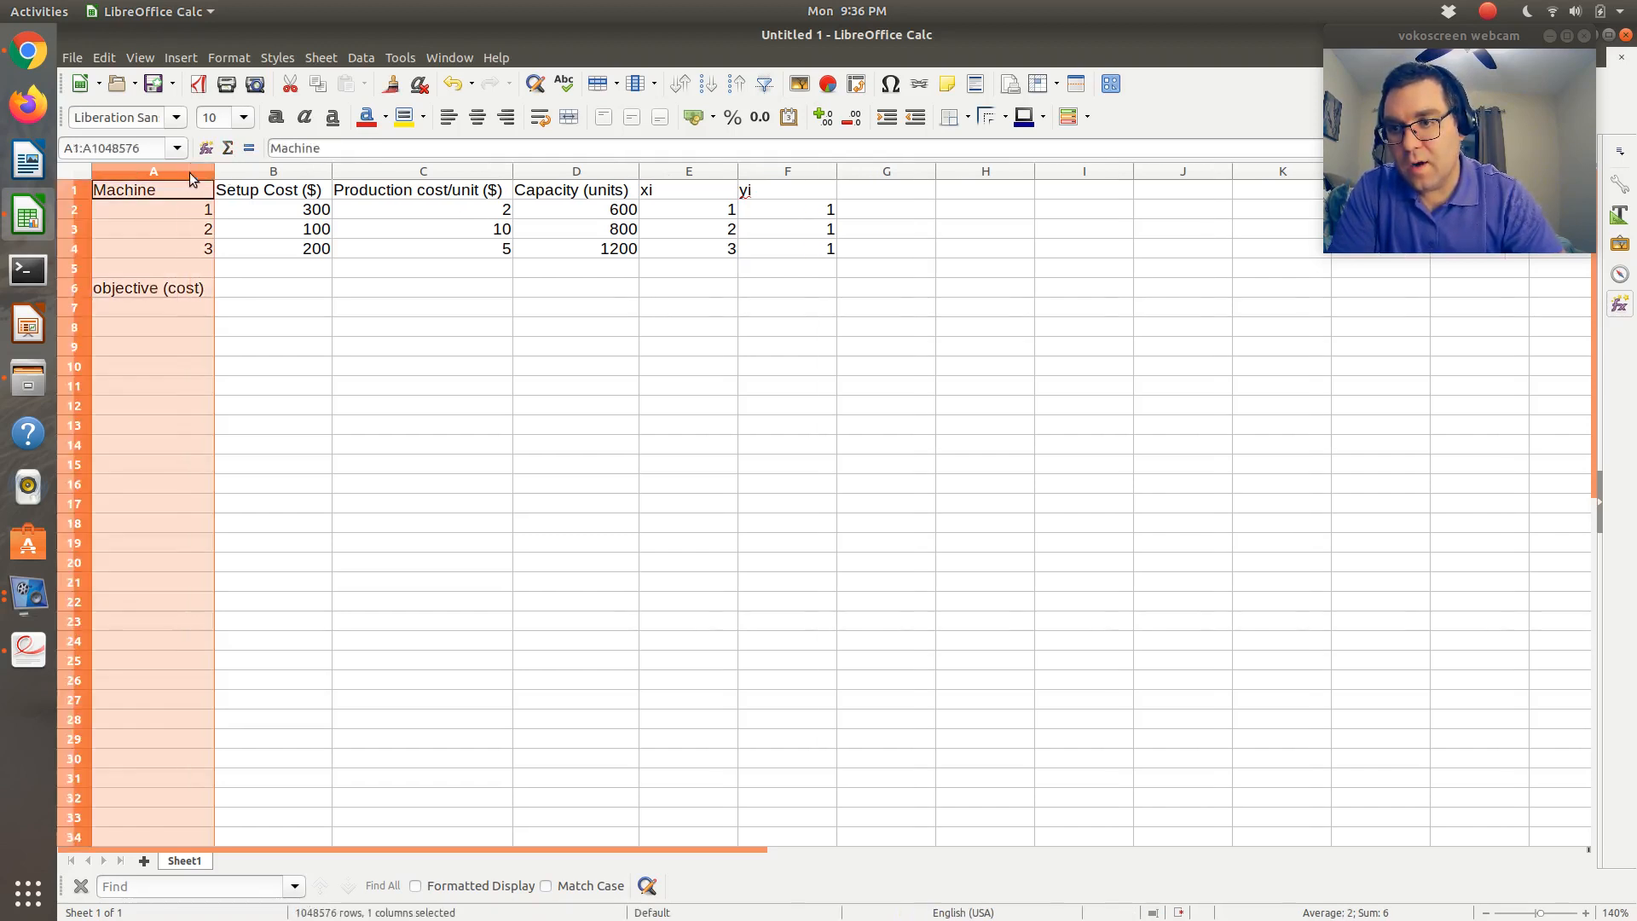
# Begin the cost formula in B6 with the production cost terms, =E2*C2+E3*C3+E4*C4+
pyautogui.click(275, 284)
pyautogui.write('=')
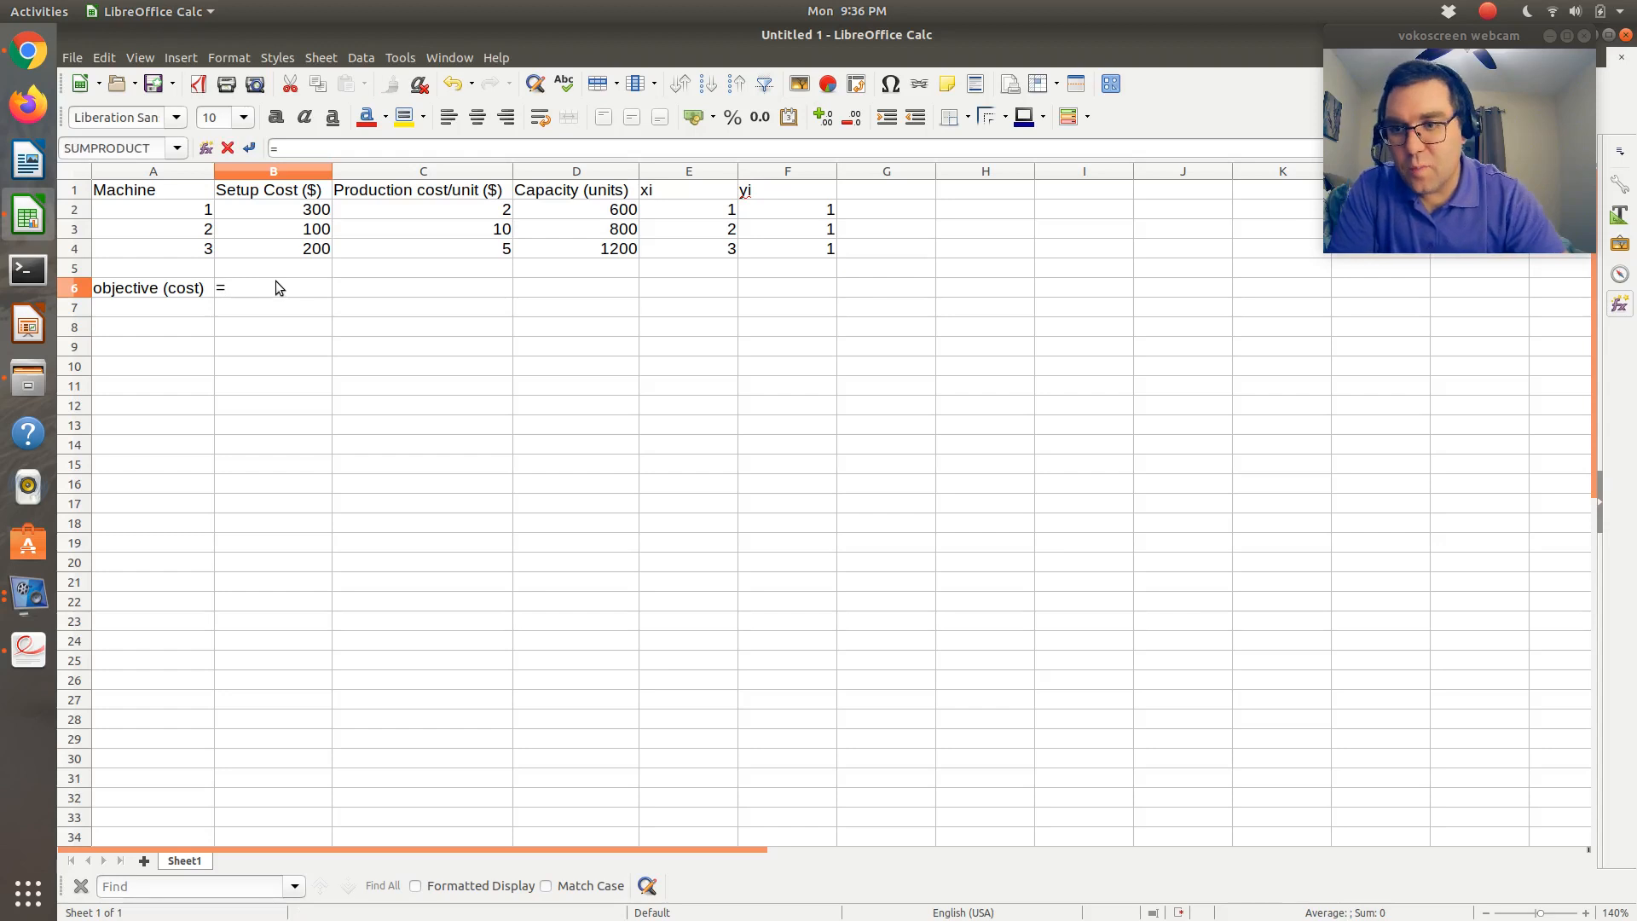
pyautogui.click(655, 211)
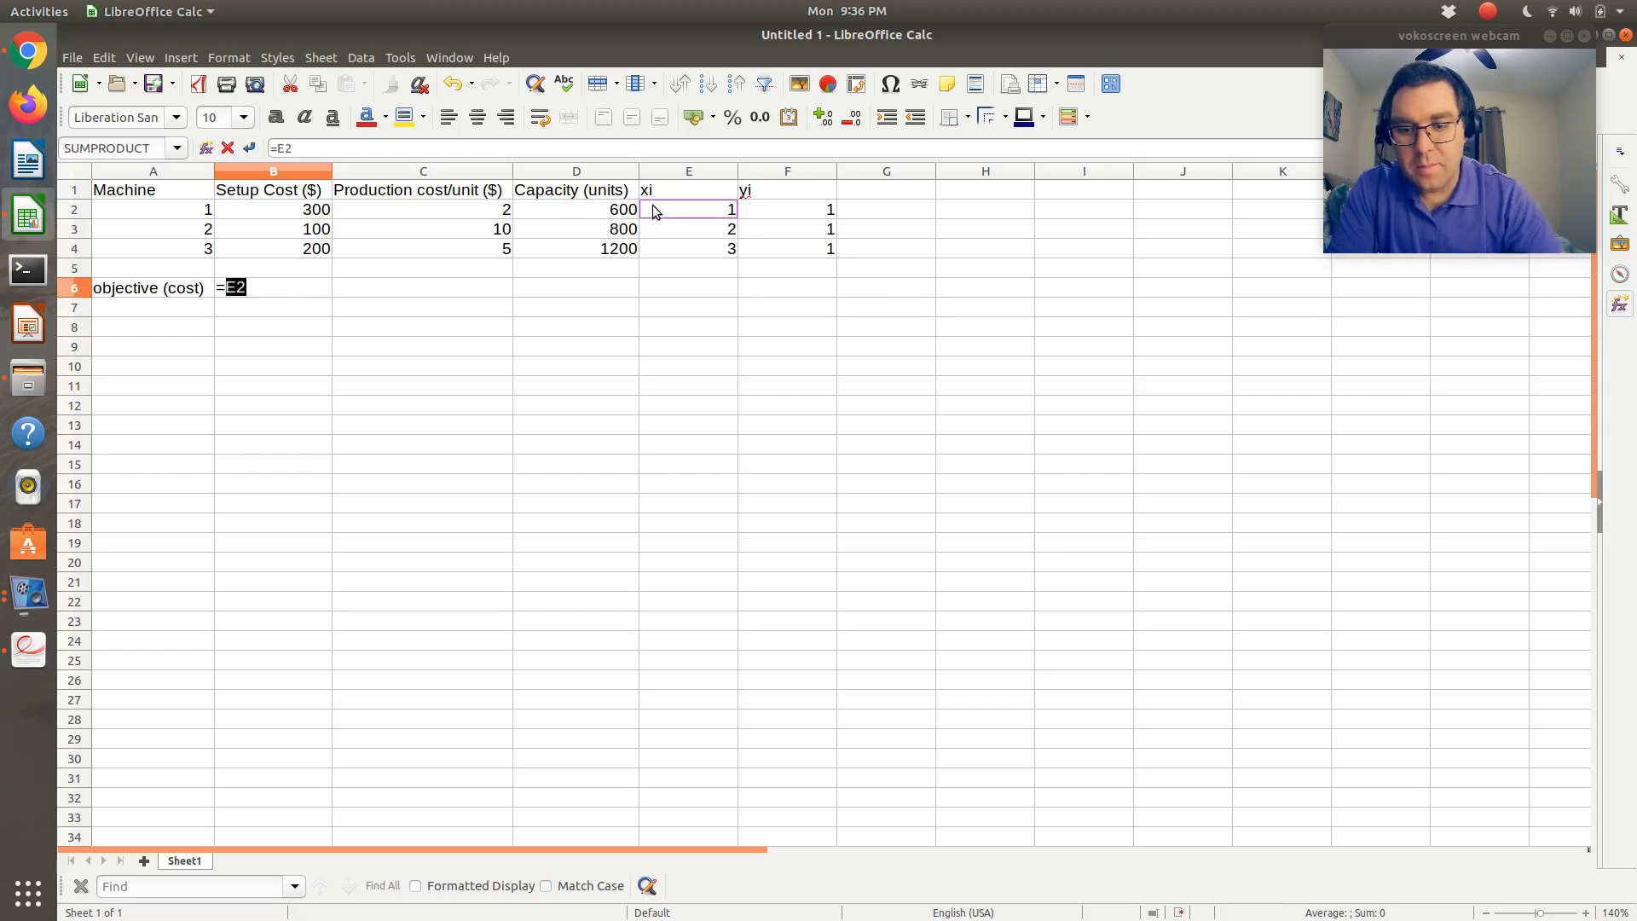
pyautogui.write('*')
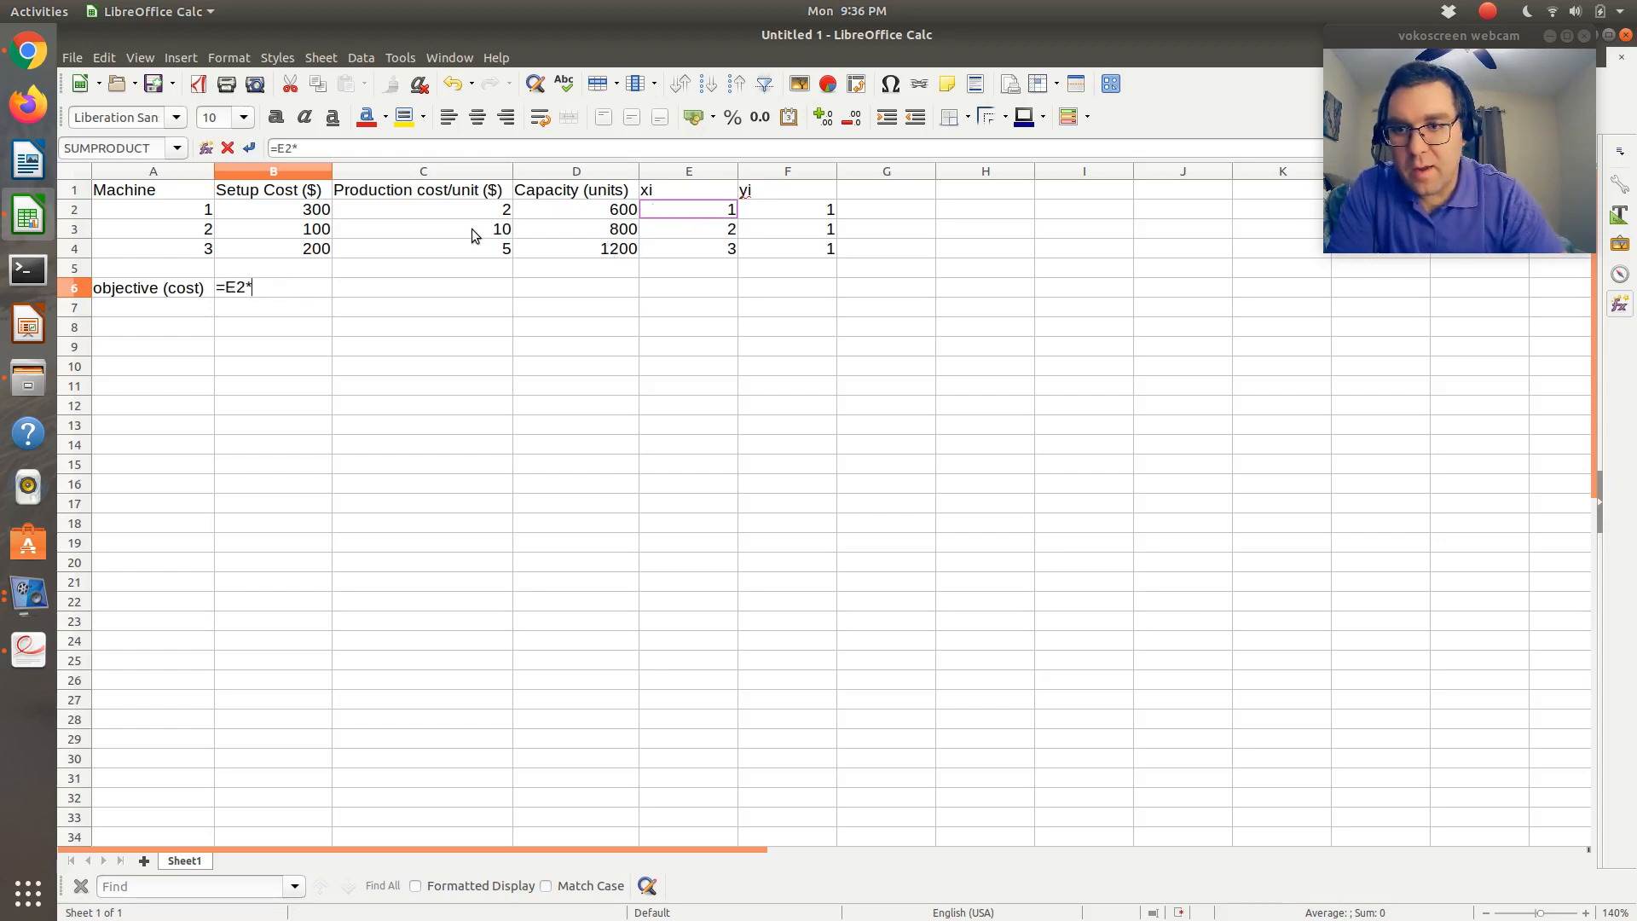
pyautogui.click(433, 212)
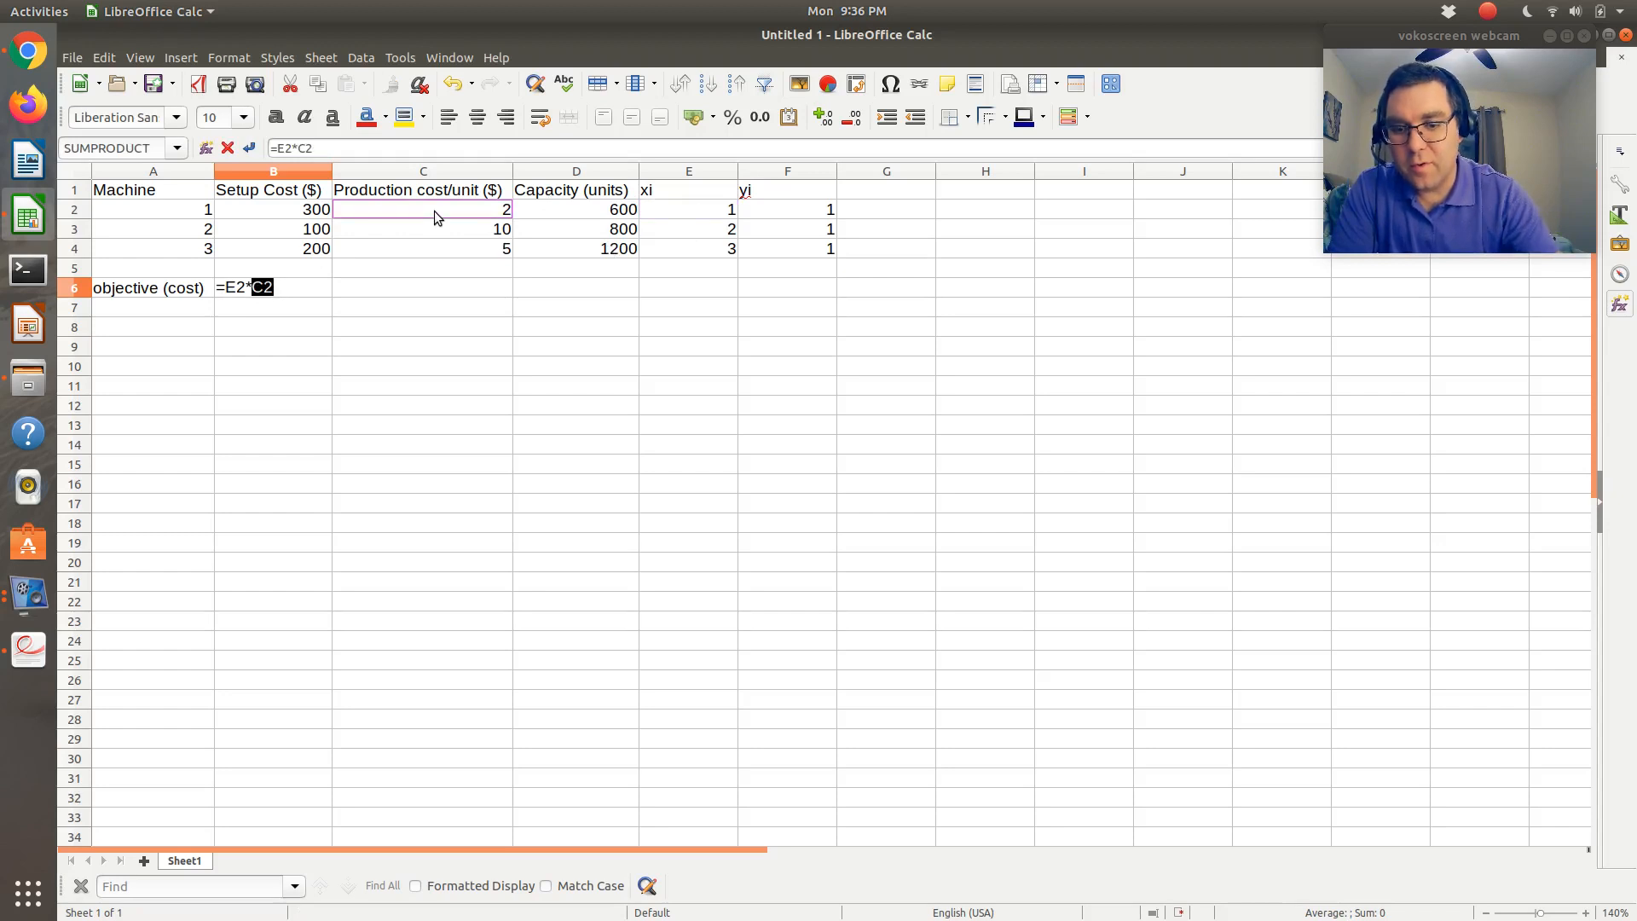
pyautogui.write('+')
pyautogui.click(677, 227)
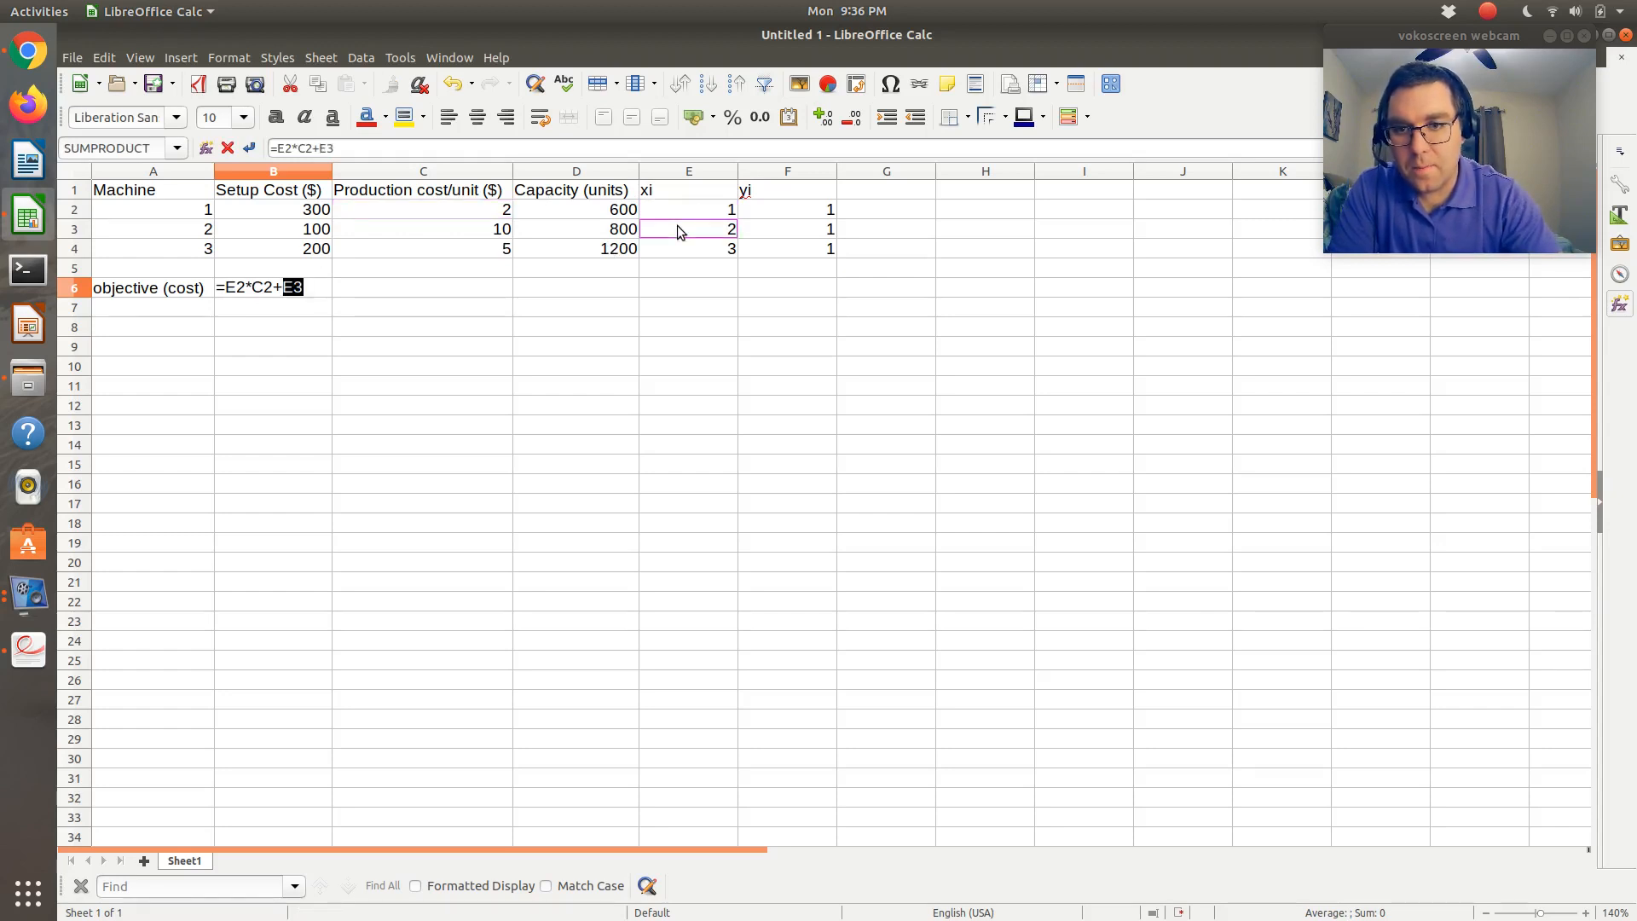
pyautogui.write('*')
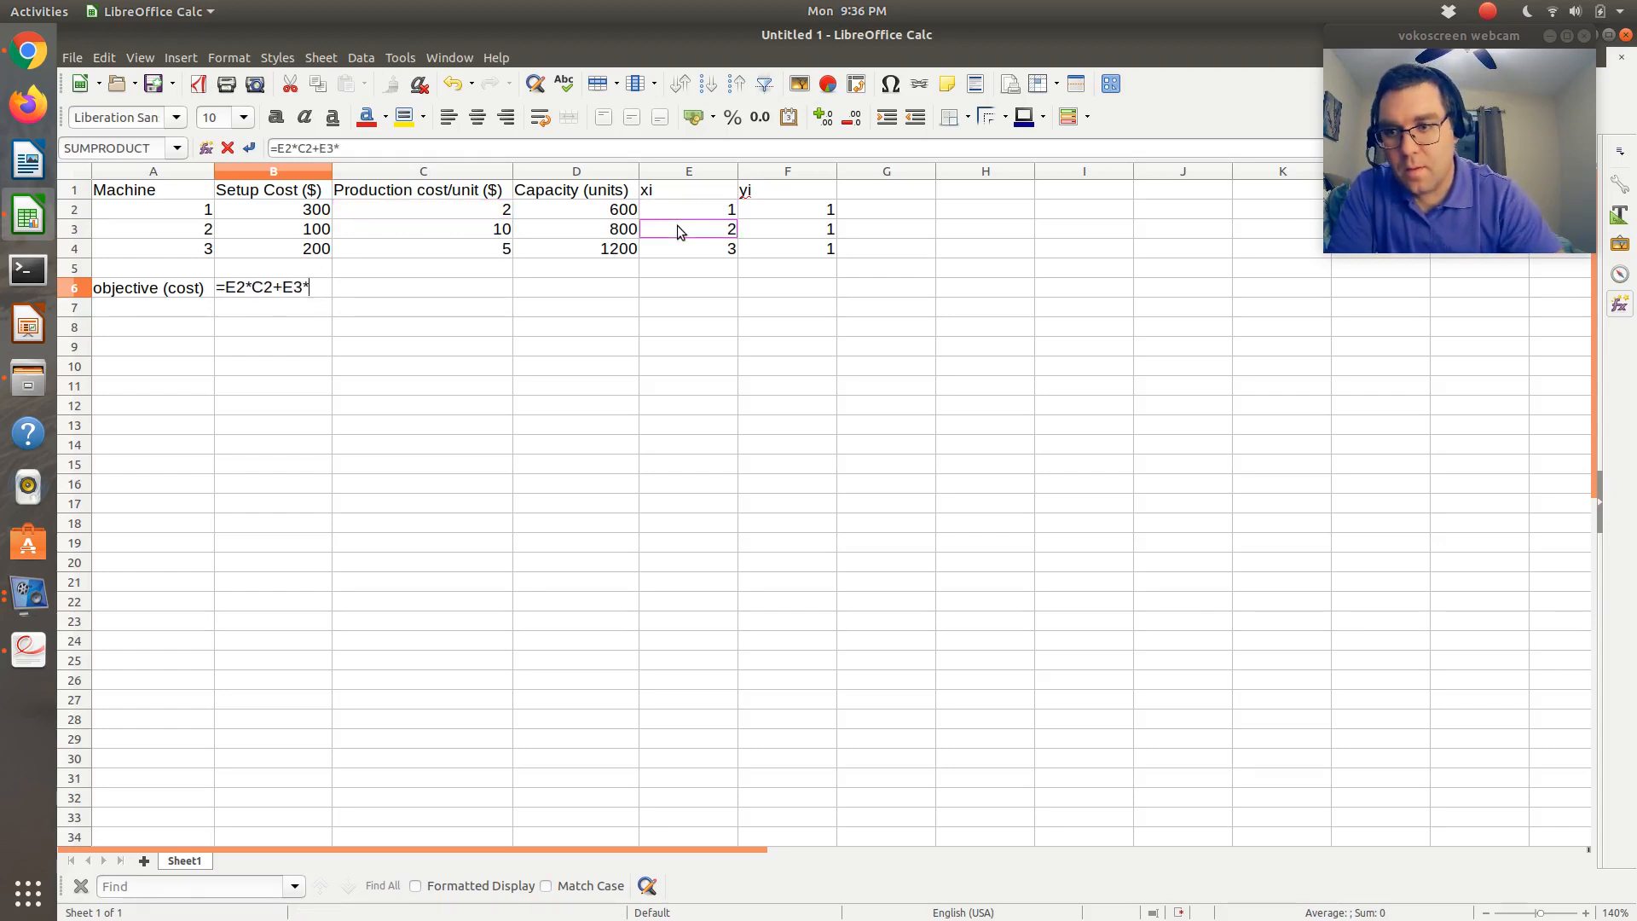
pyautogui.click(504, 229)
pyautogui.write('+')
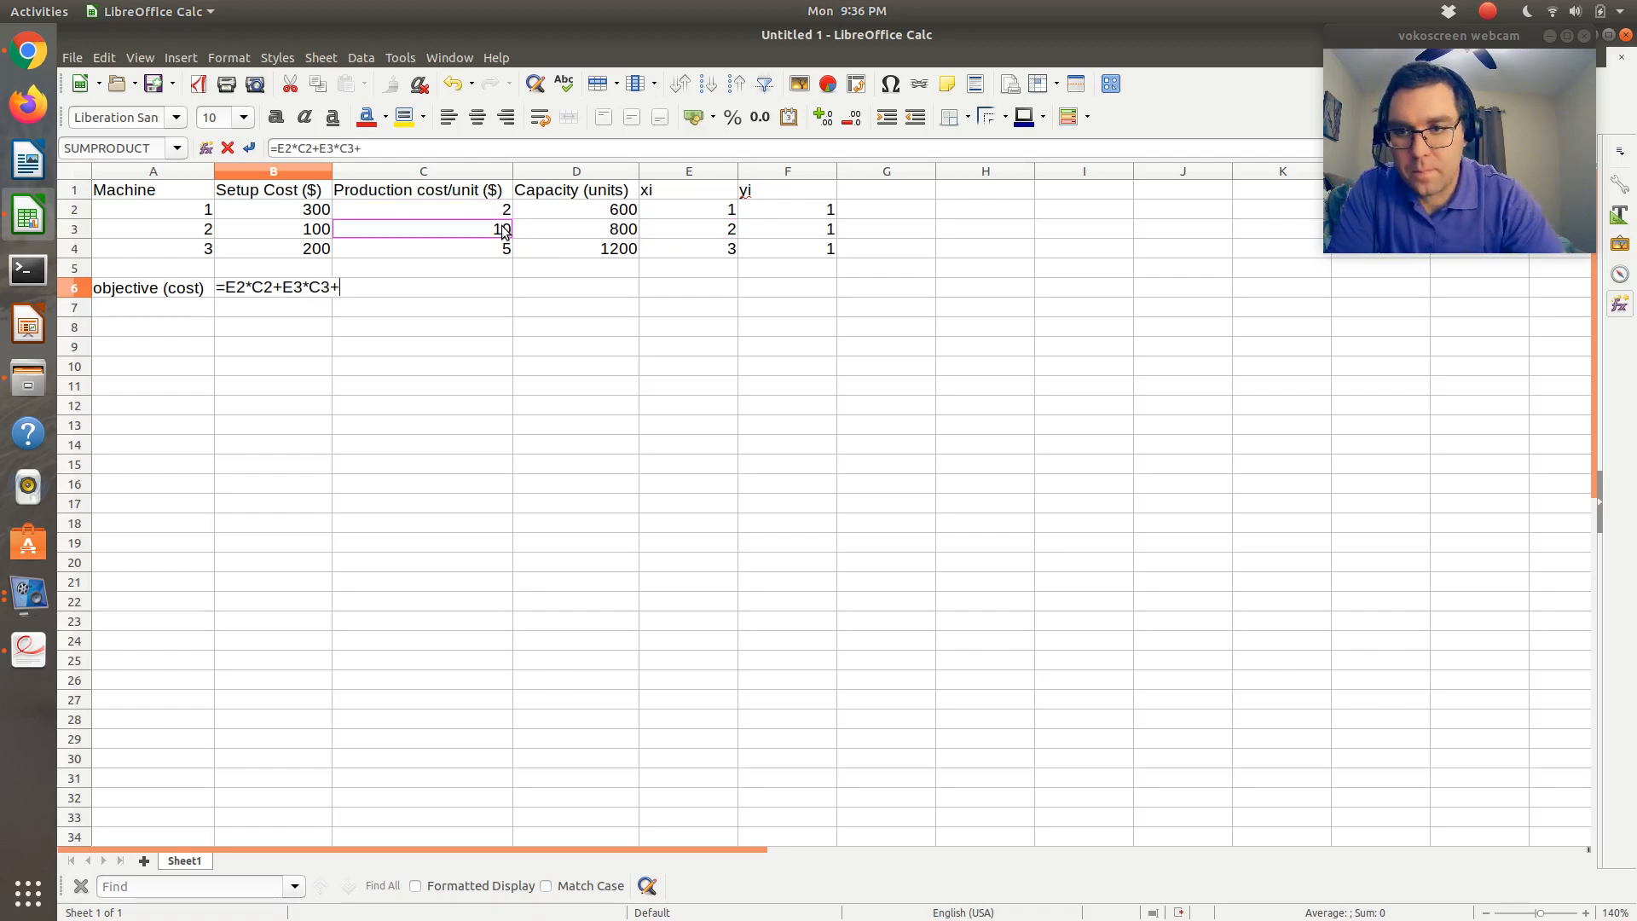
pyautogui.click(690, 245)
pyautogui.write('*')
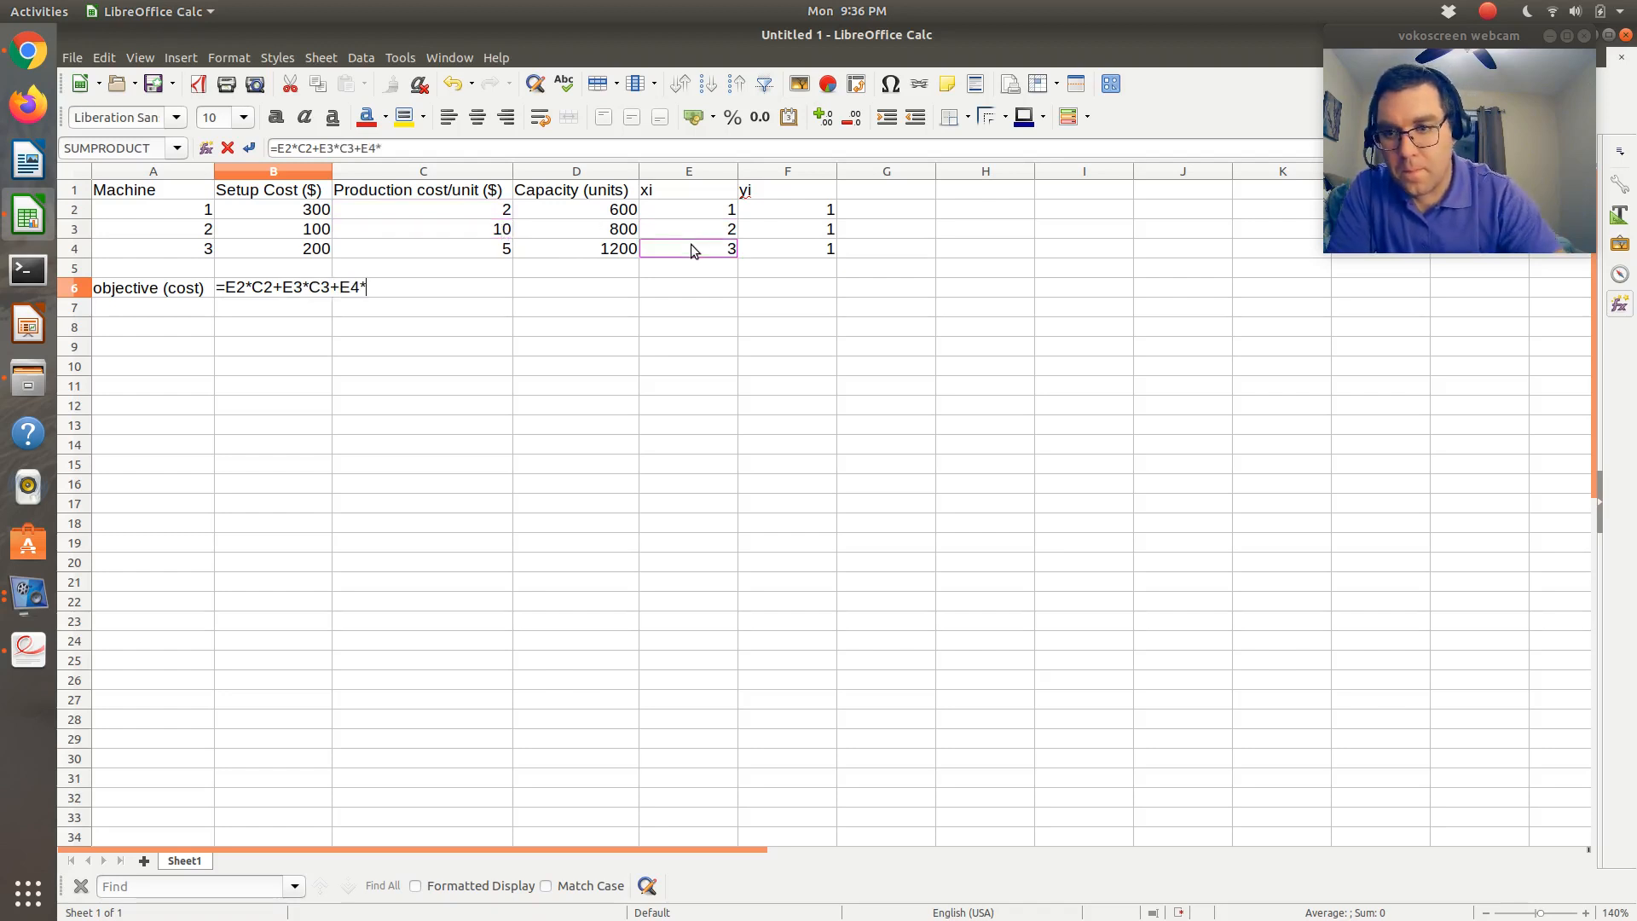
pyautogui.click(491, 251)
pyautogui.write('+')
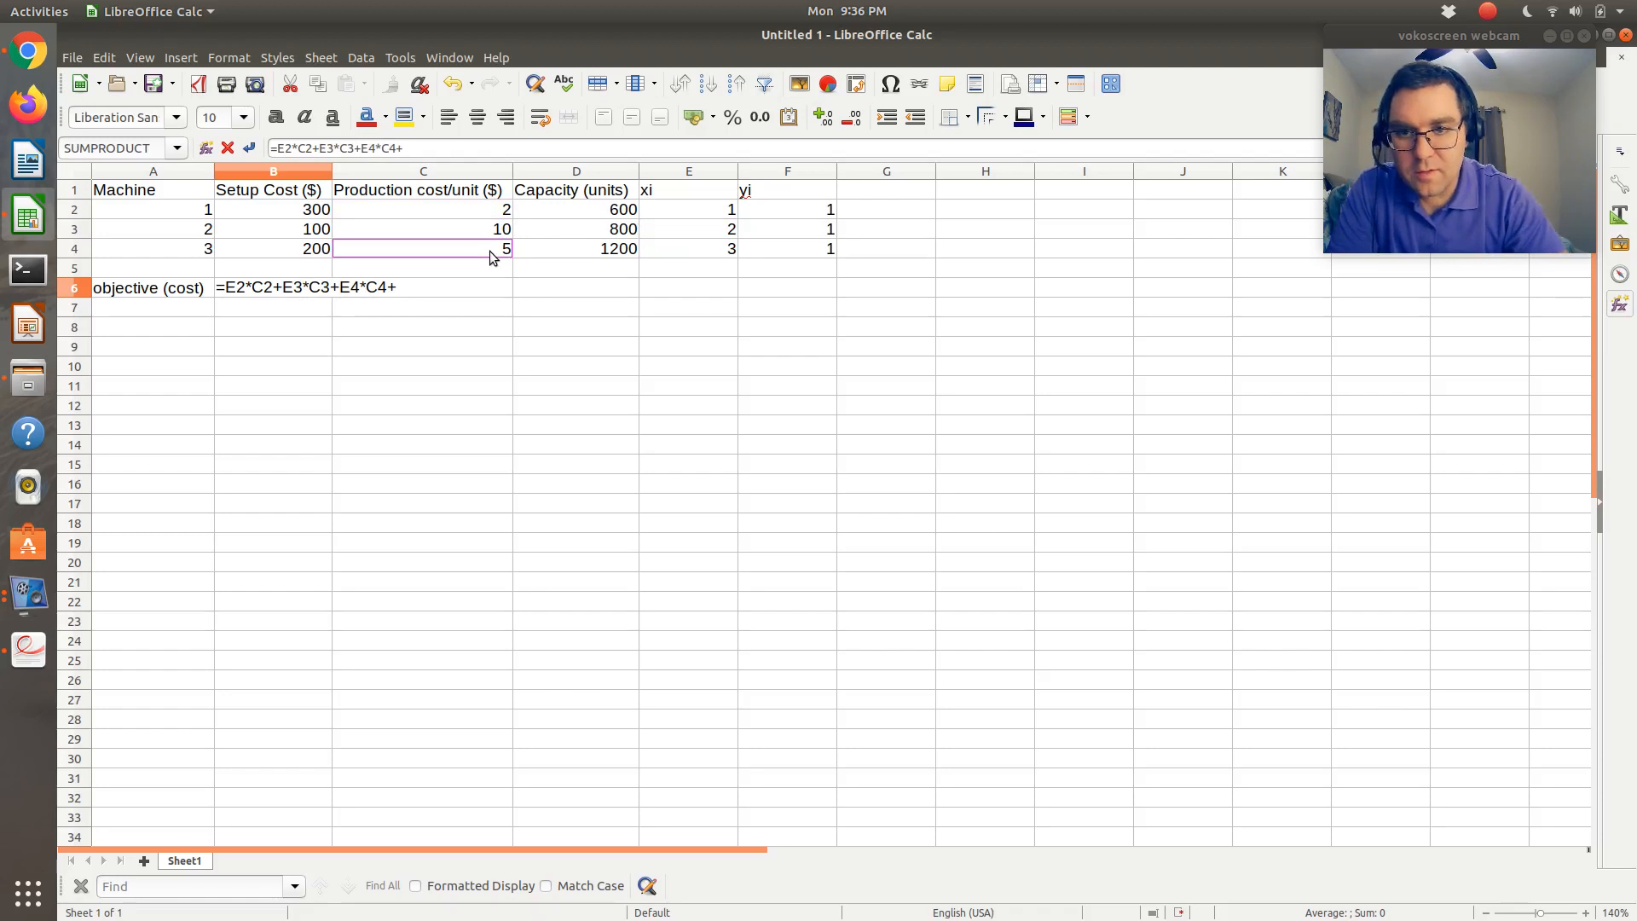
# Complete the B6 cost formula with the setup cost terms B2*F2+B3*F3+B4*F4 and commit it
pyautogui.click(305, 213)
pyautogui.write('*')
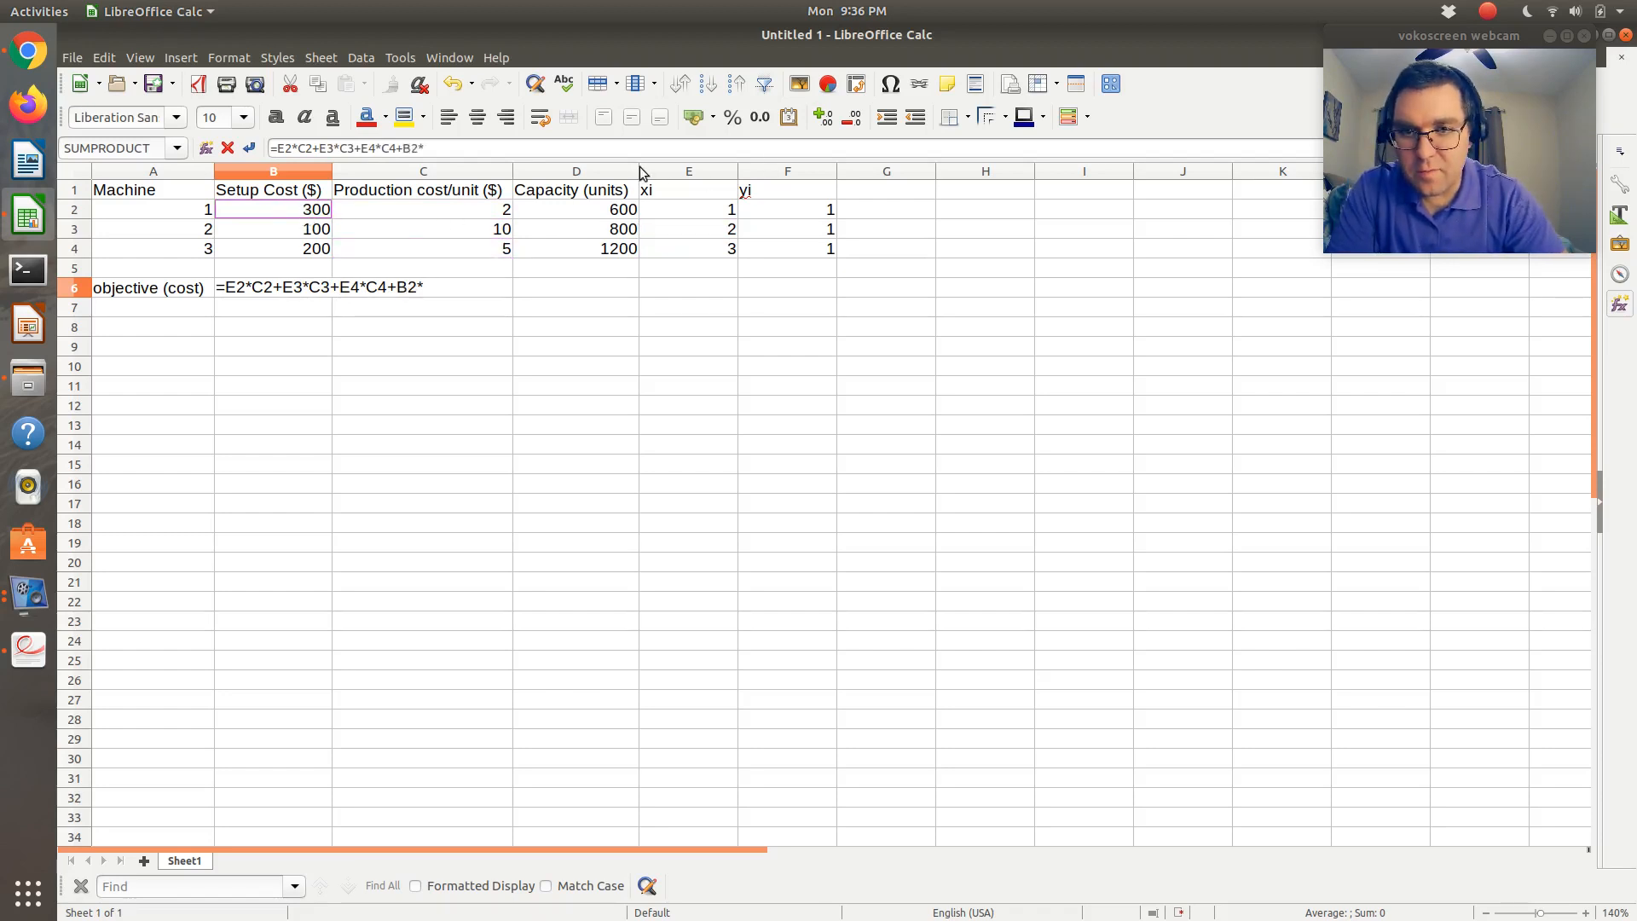
pyautogui.click(825, 214)
pyautogui.write('+')
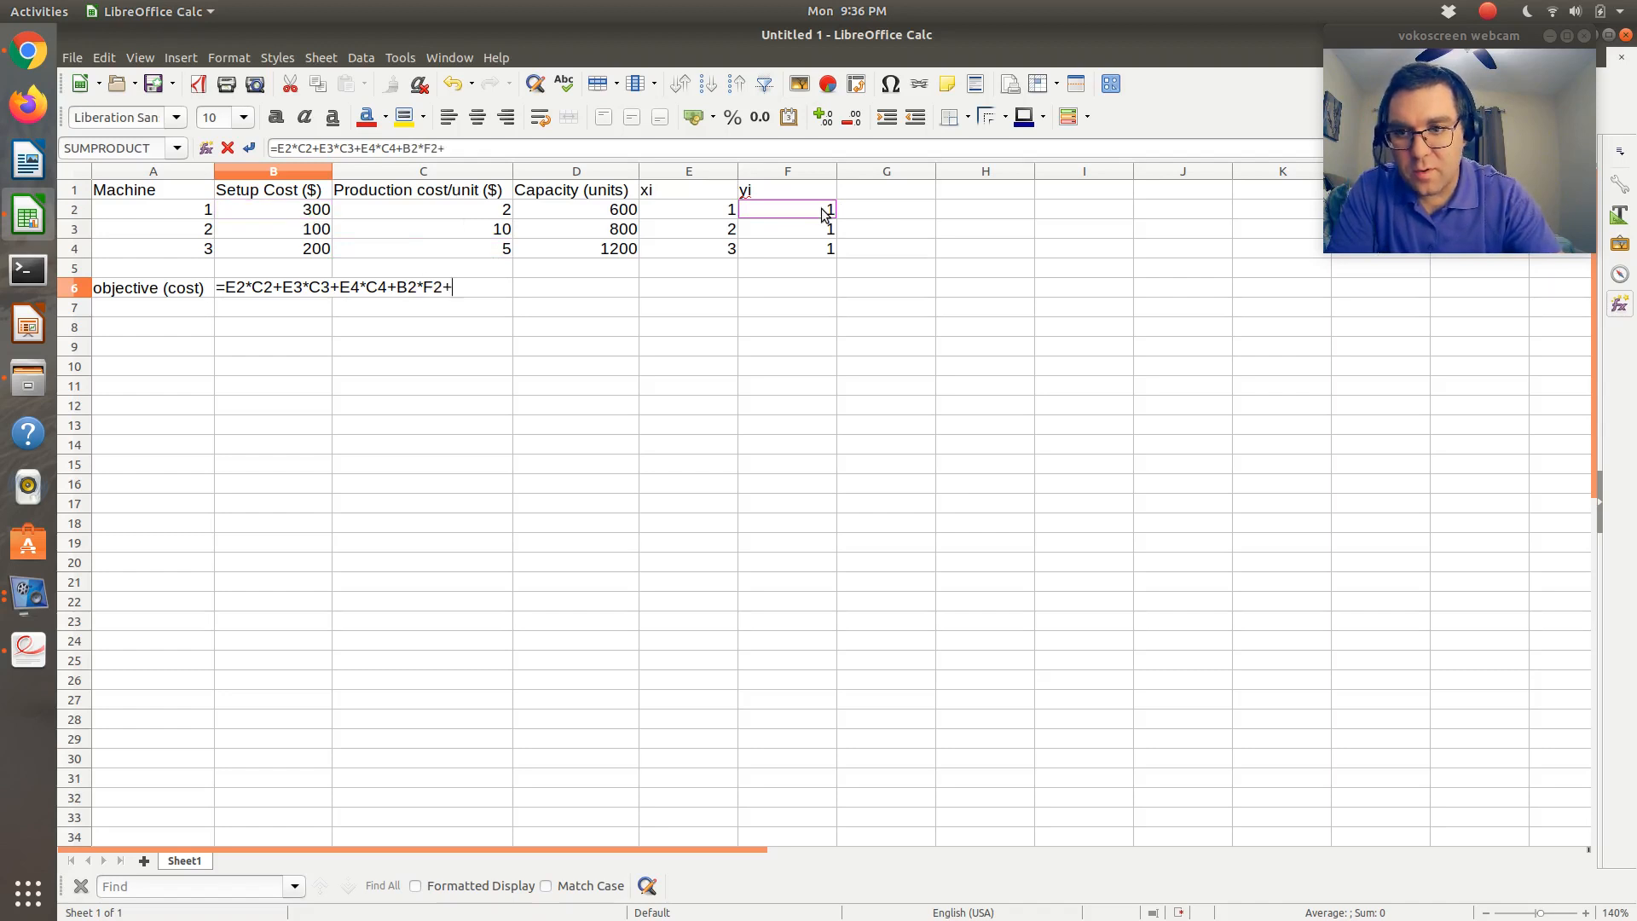
pyautogui.click(313, 237)
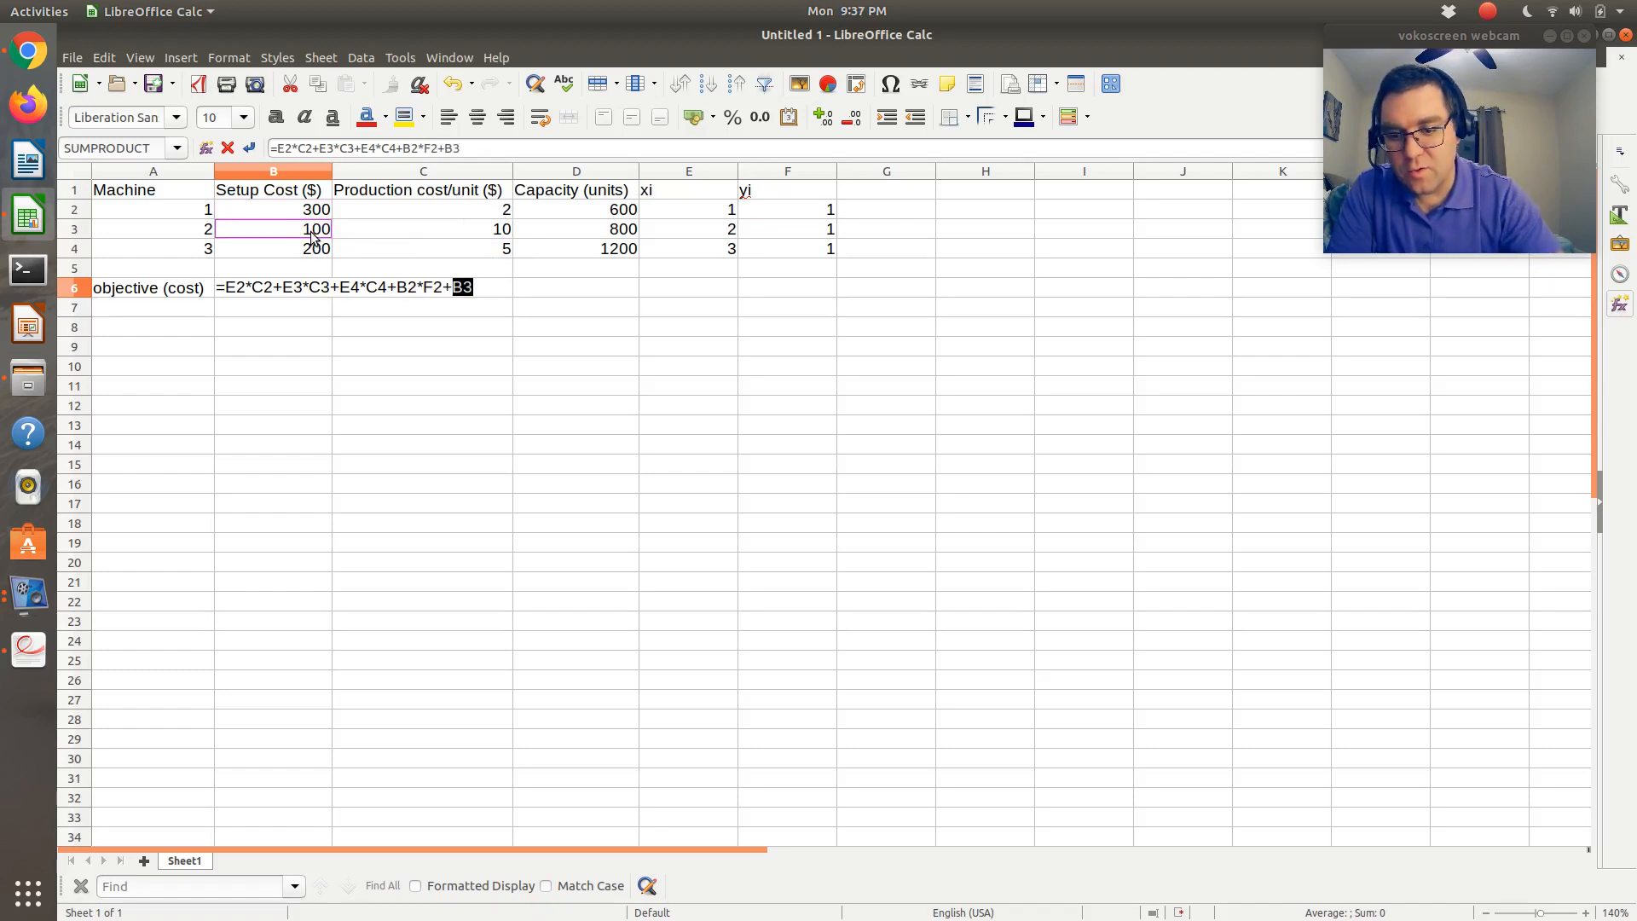
pyautogui.write('*')
pyautogui.click(786, 229)
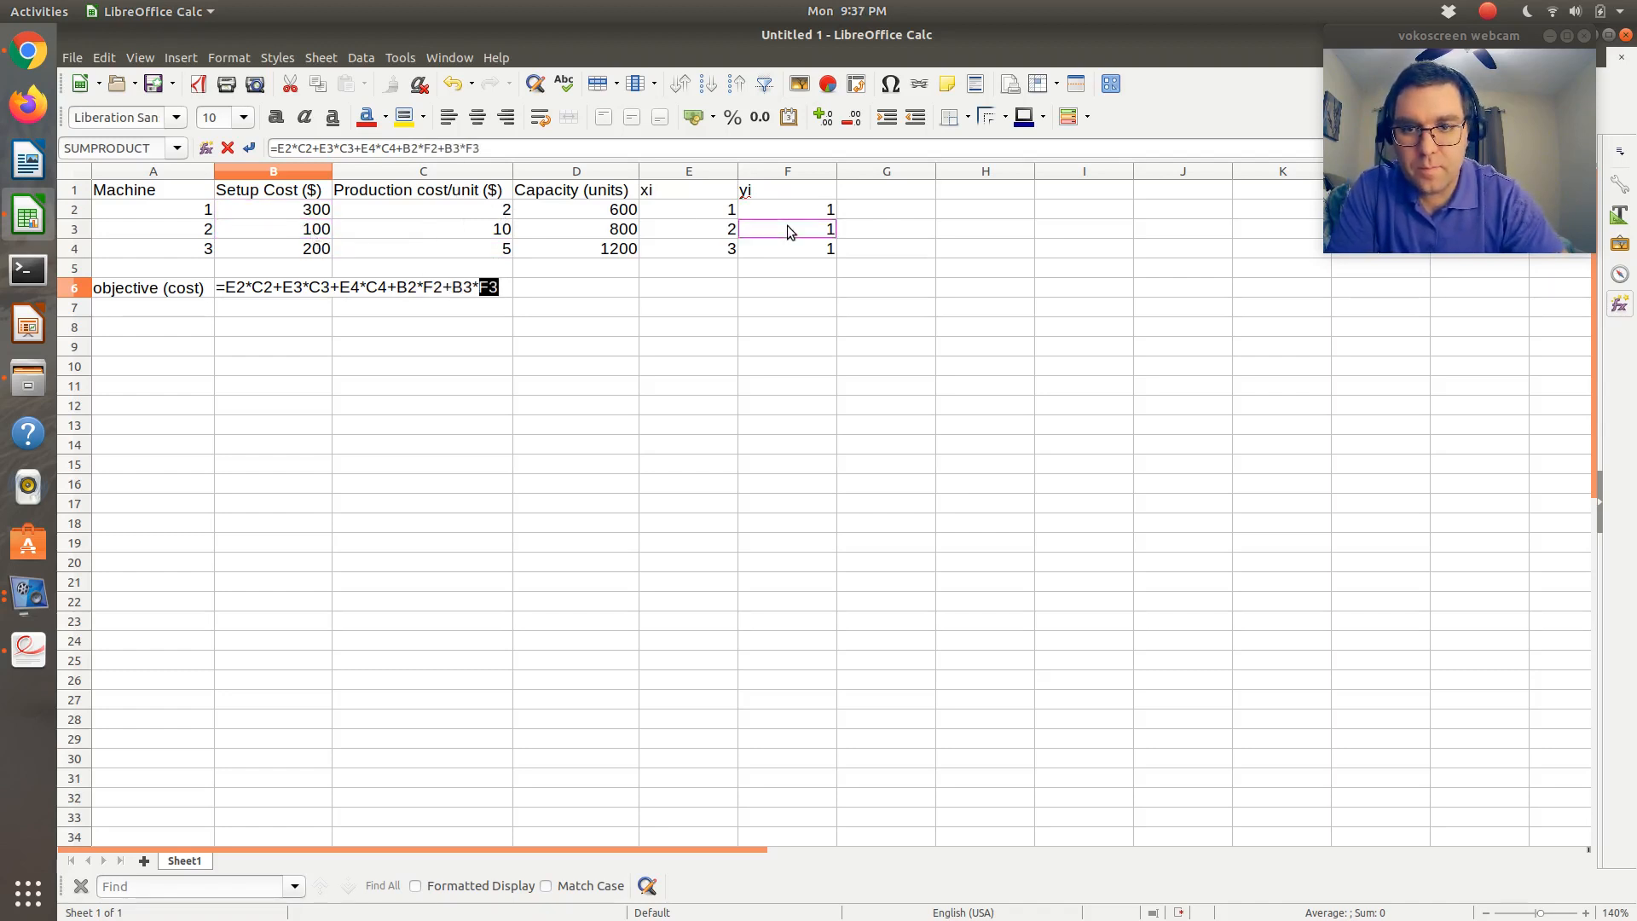
pyautogui.write('+')
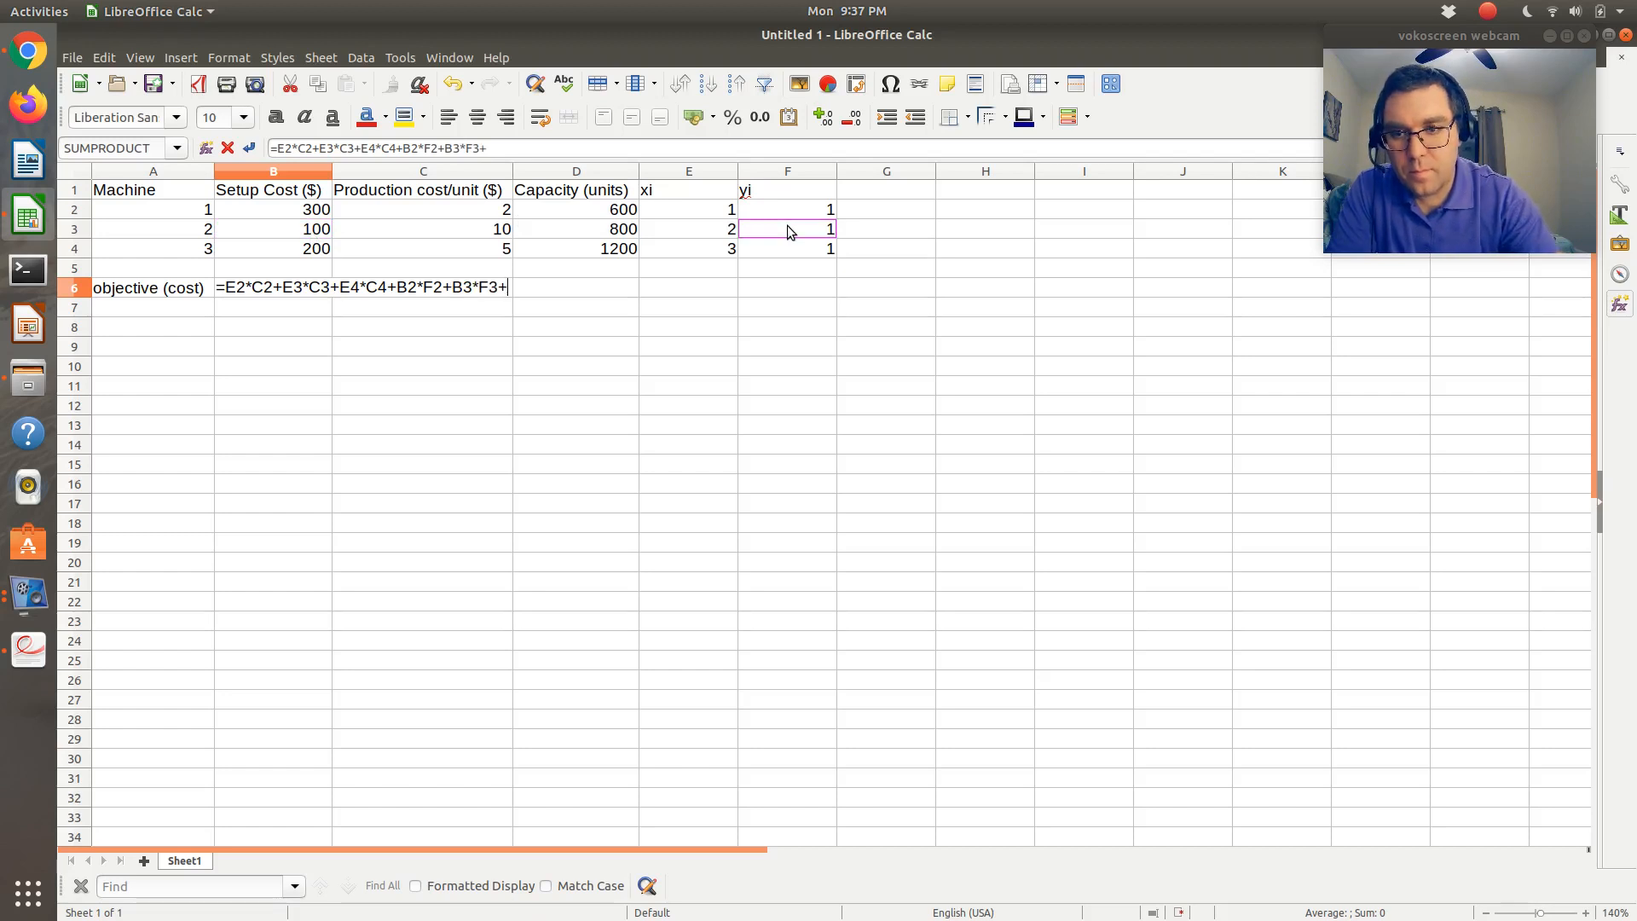
pyautogui.click(320, 250)
pyautogui.write('*')
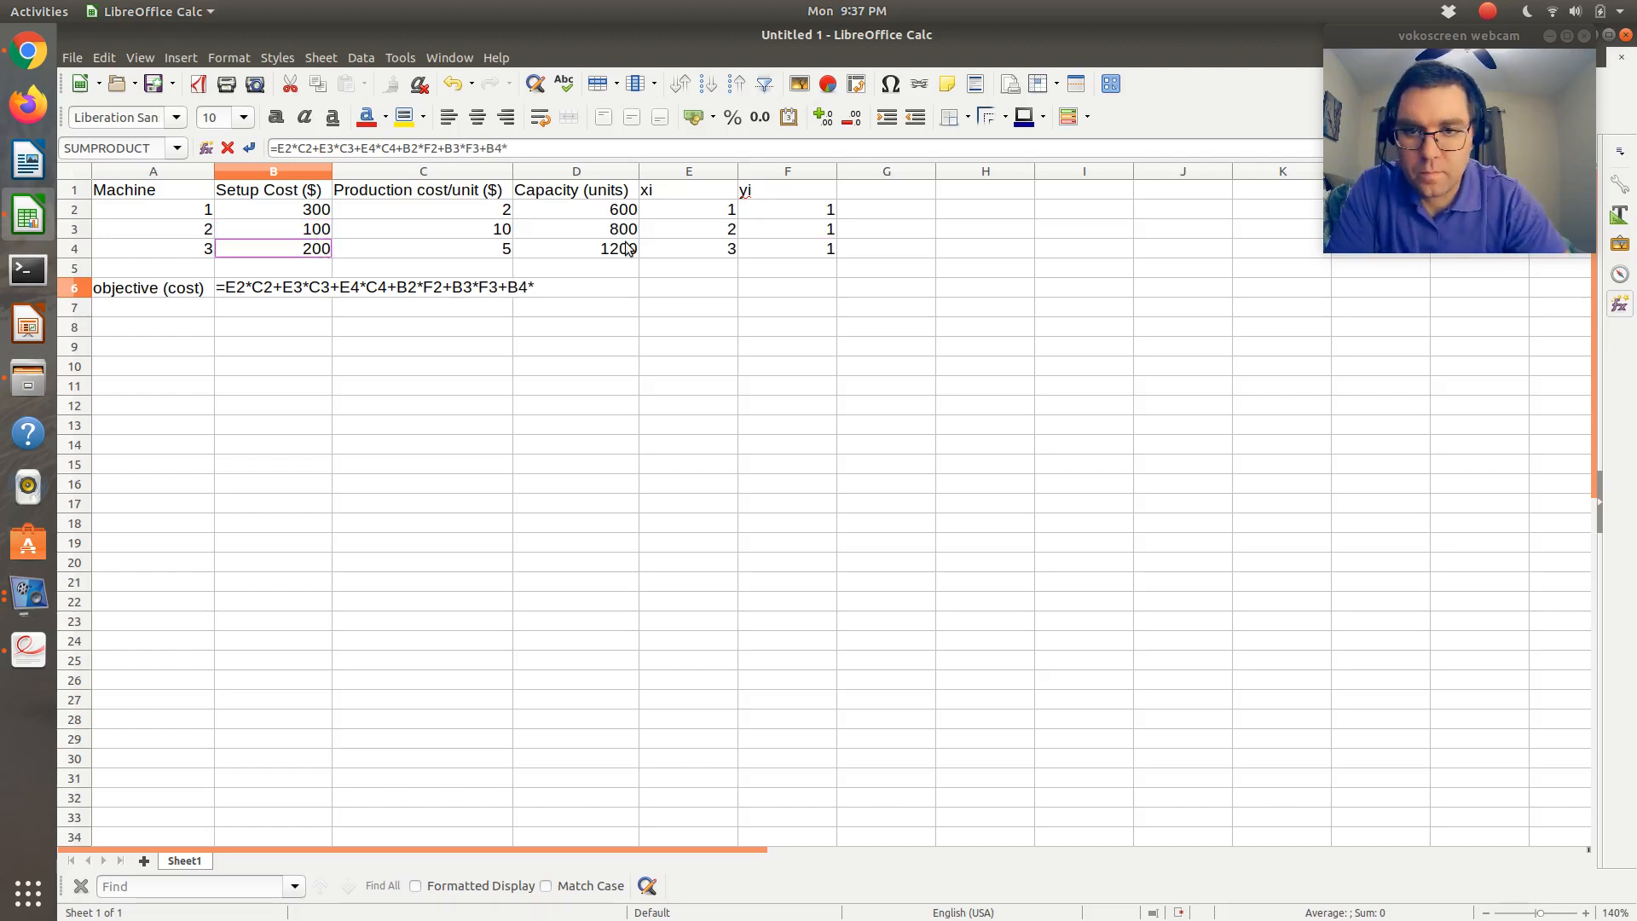
pyautogui.click(833, 256)
pyautogui.press('Return')
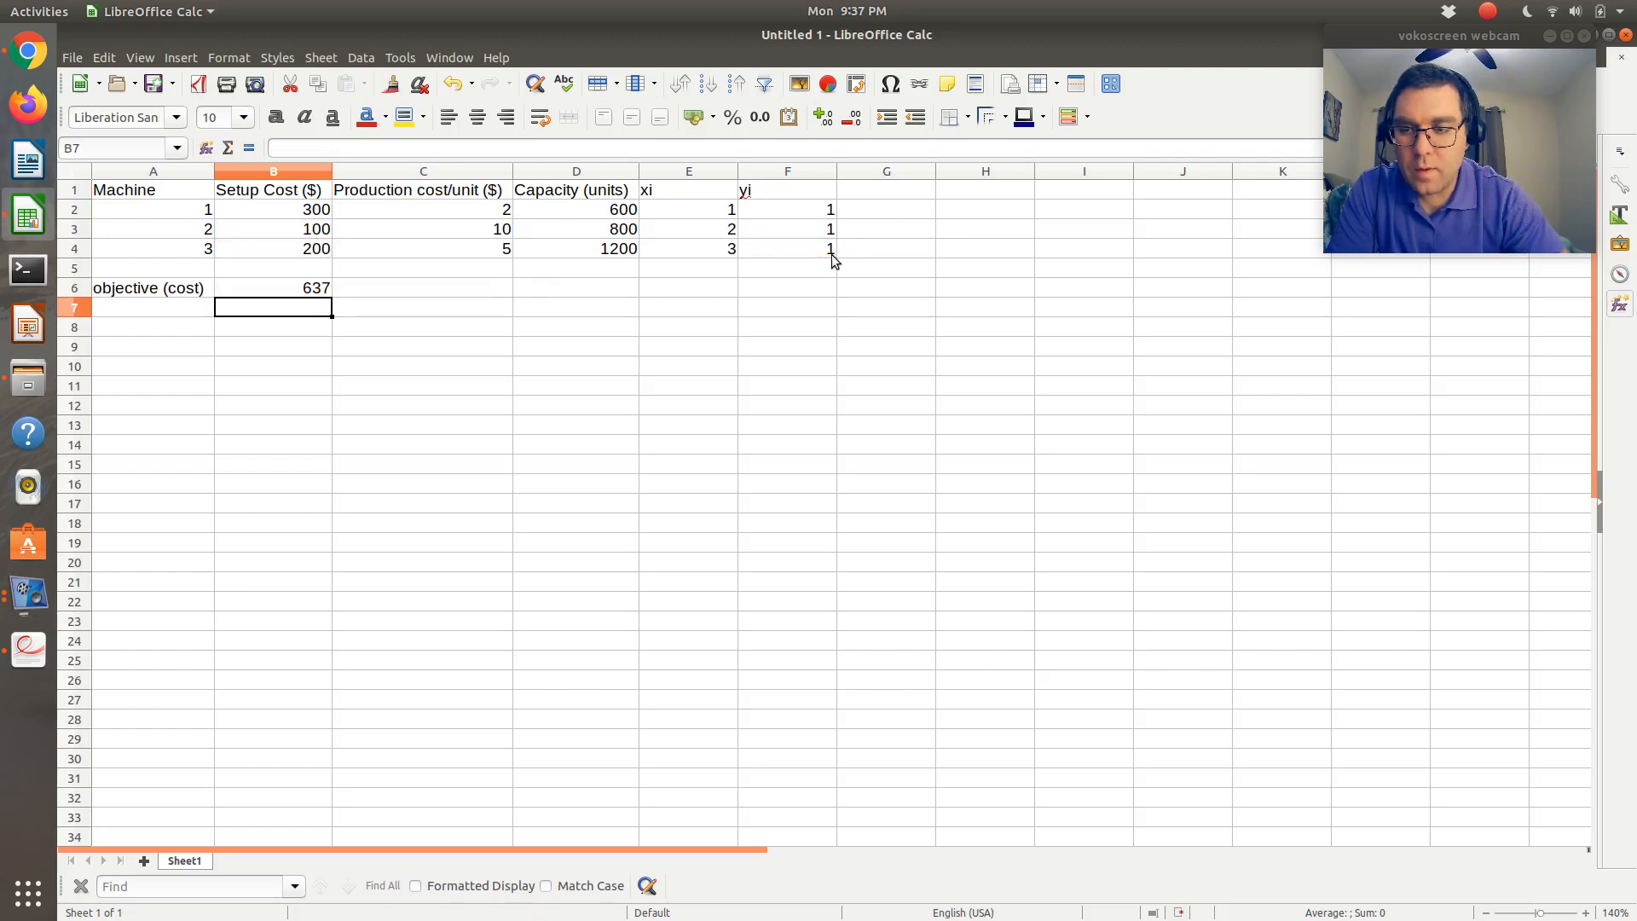
# Enter the heading "Constraints" in cell A8
pyautogui.press('Down')
pyautogui.press('Left')
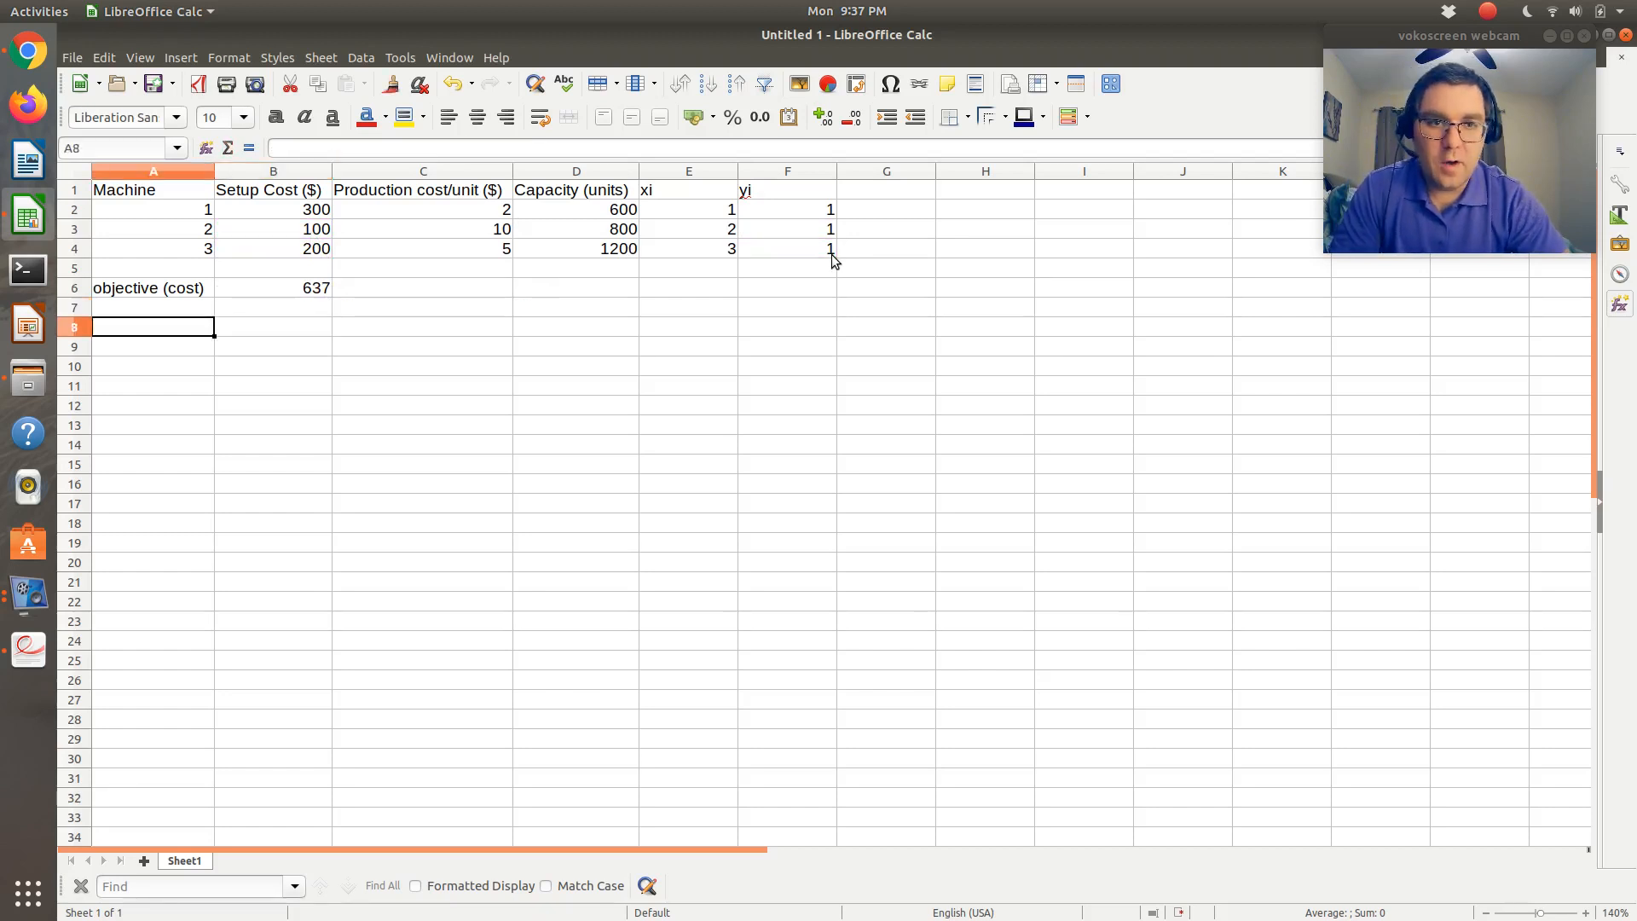
pyautogui.write('C')
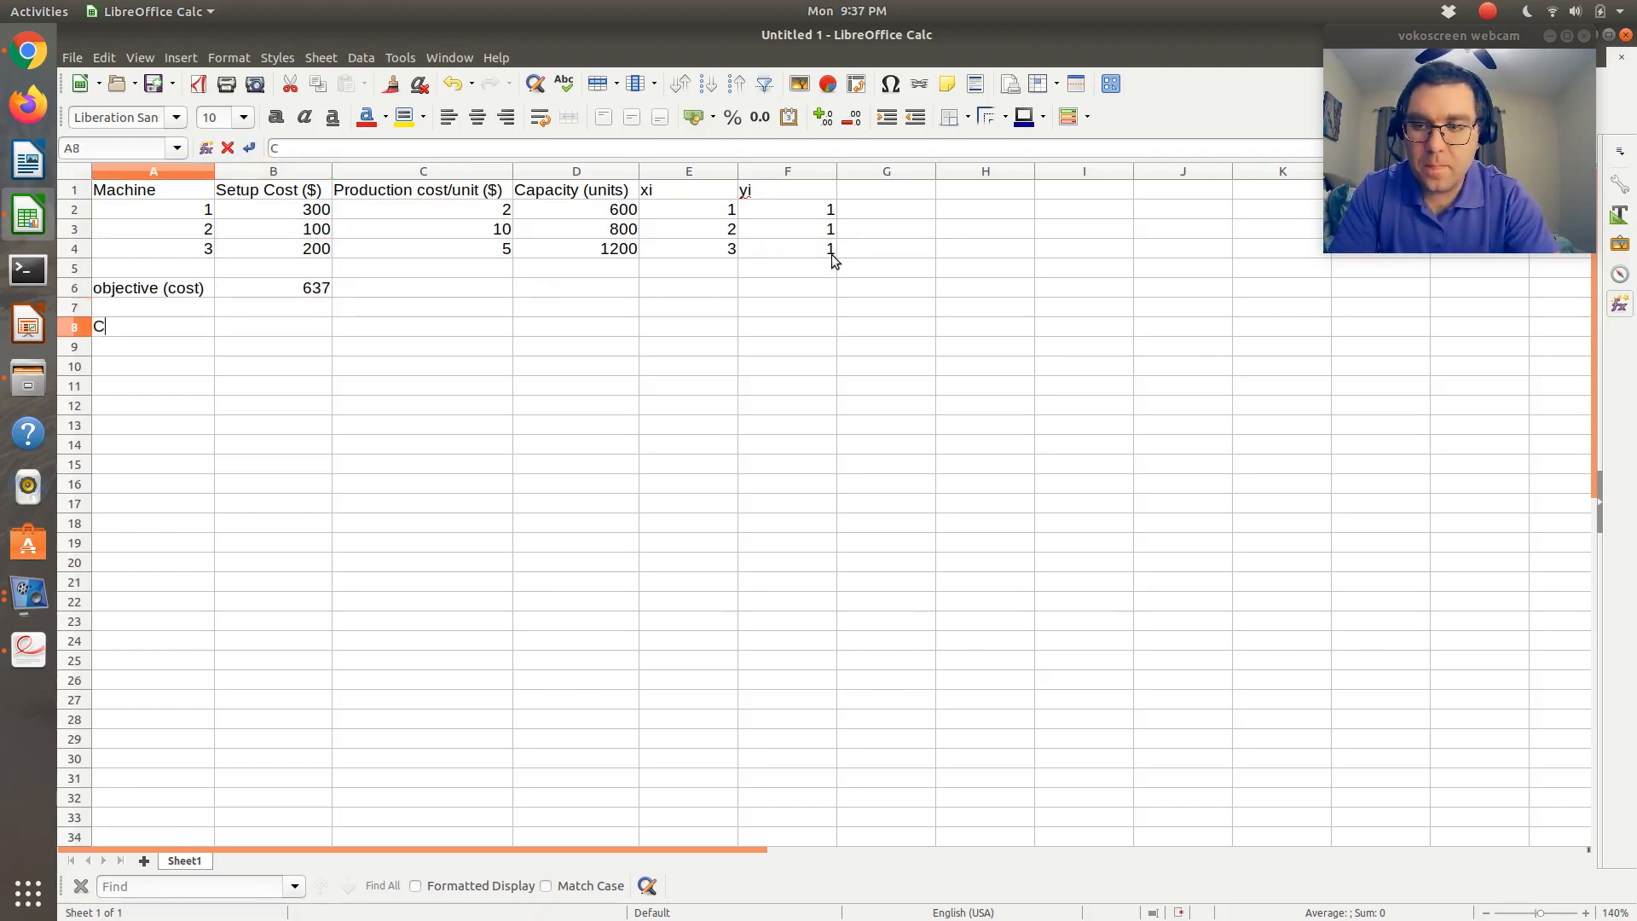
pyautogui.write('onstra')
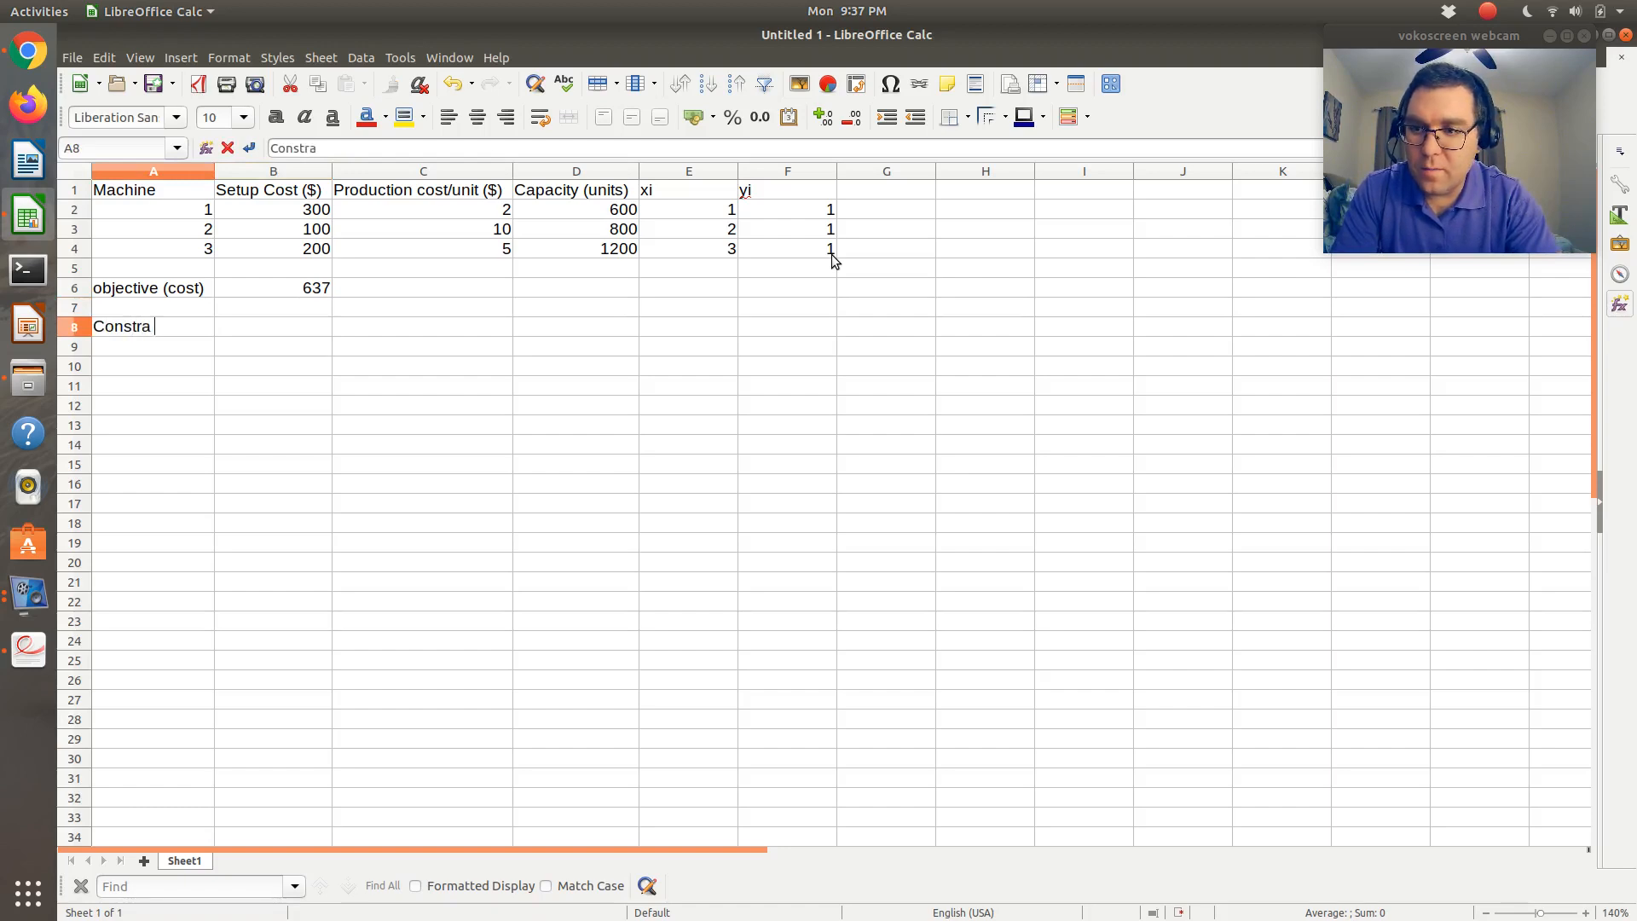
pyautogui.write('ints')
pyautogui.press('Tab')
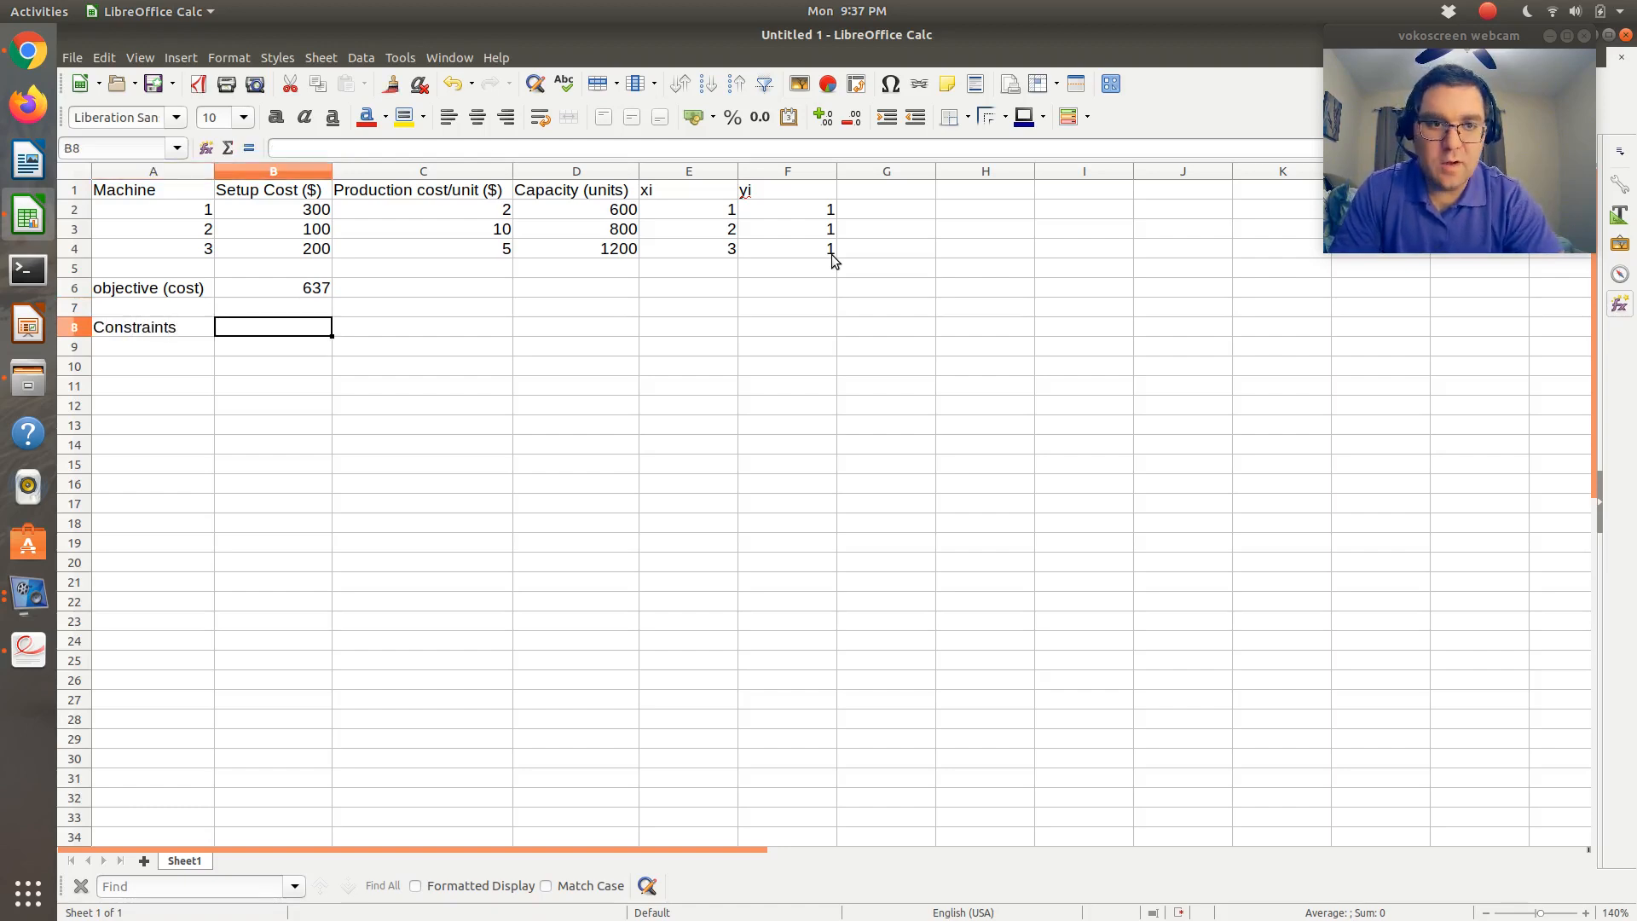
# Switch to week_8_example_2_ip.pdf in the document viewer and review the handwritten constraints of the problem
pyautogui.hotkey('alt', 'Tab')
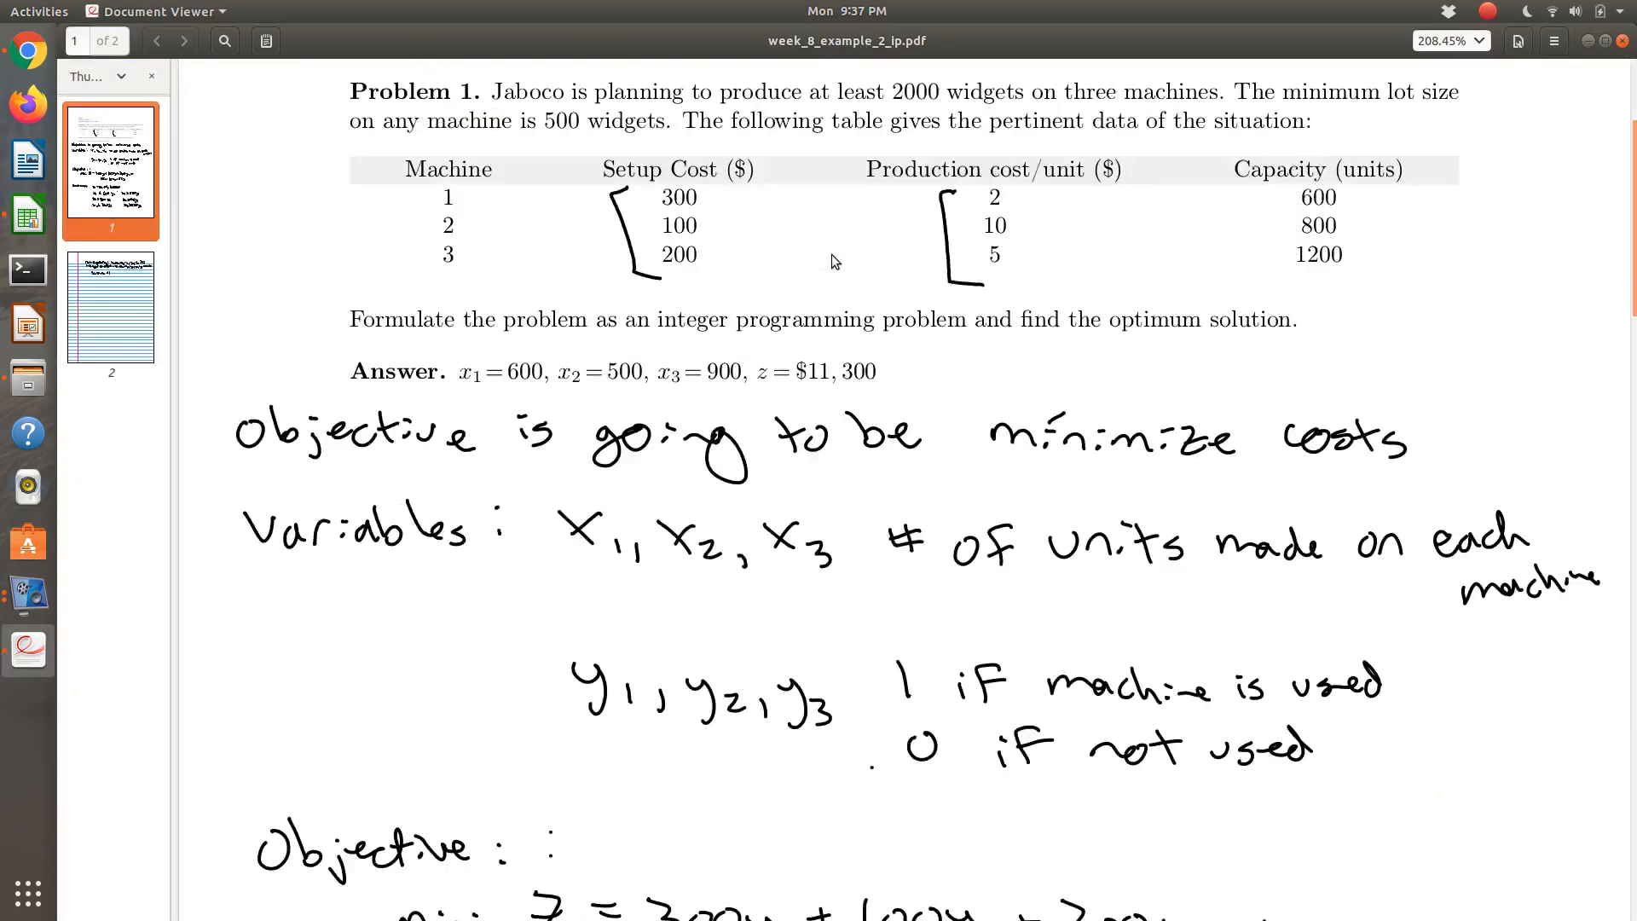
pyautogui.scroll(-15, 831, 254)
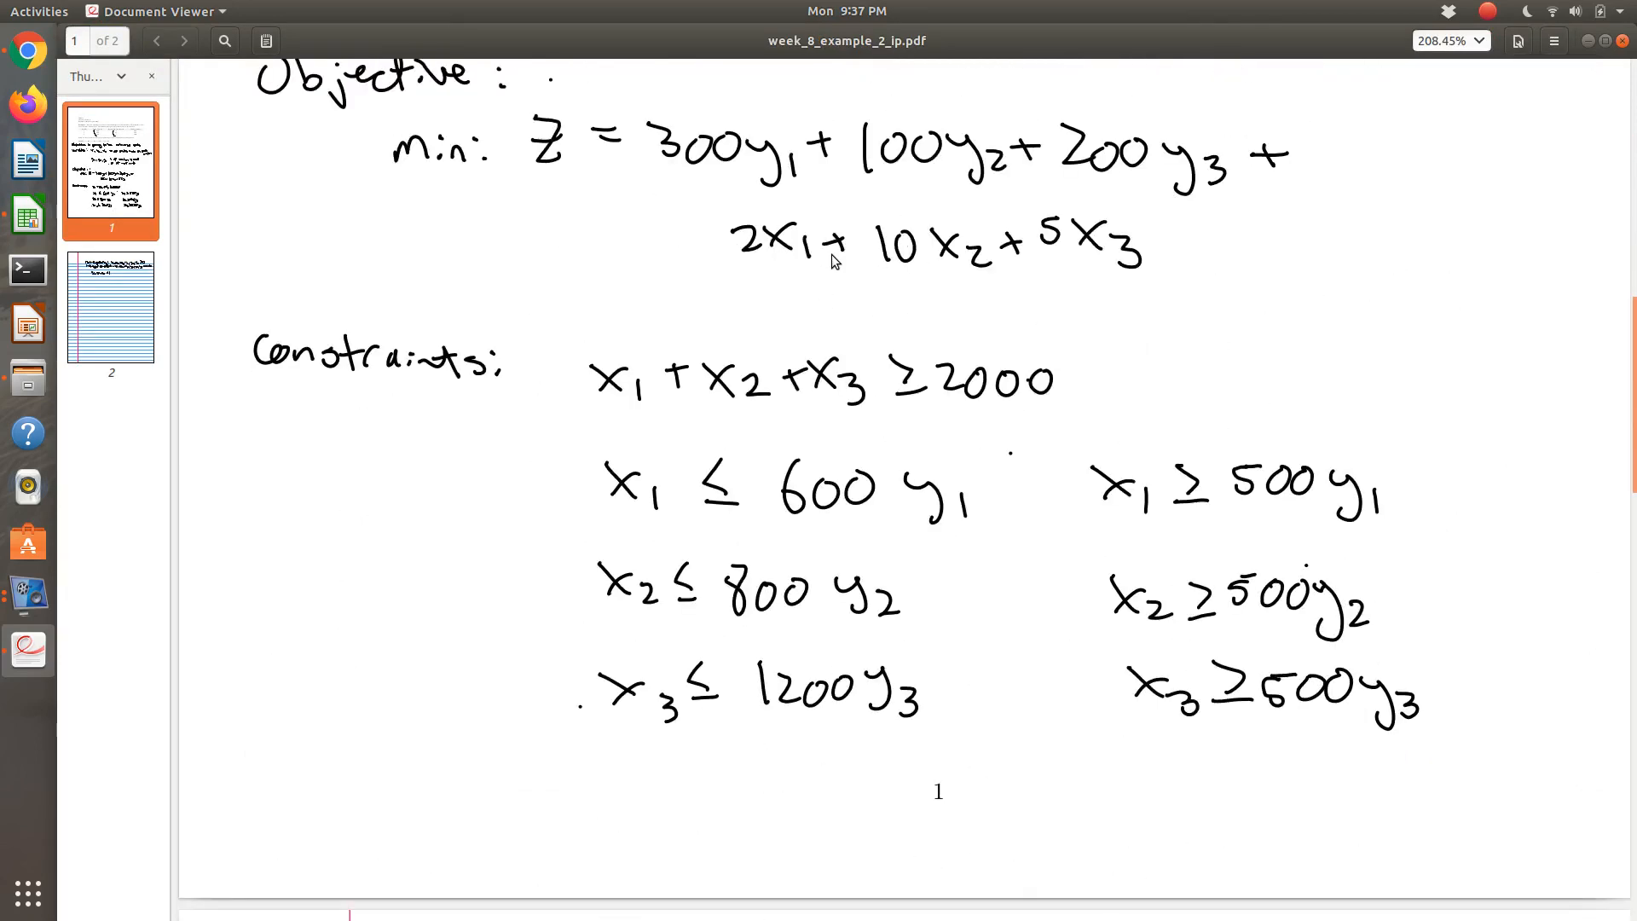
pyautogui.scroll(-5, 834, 260)
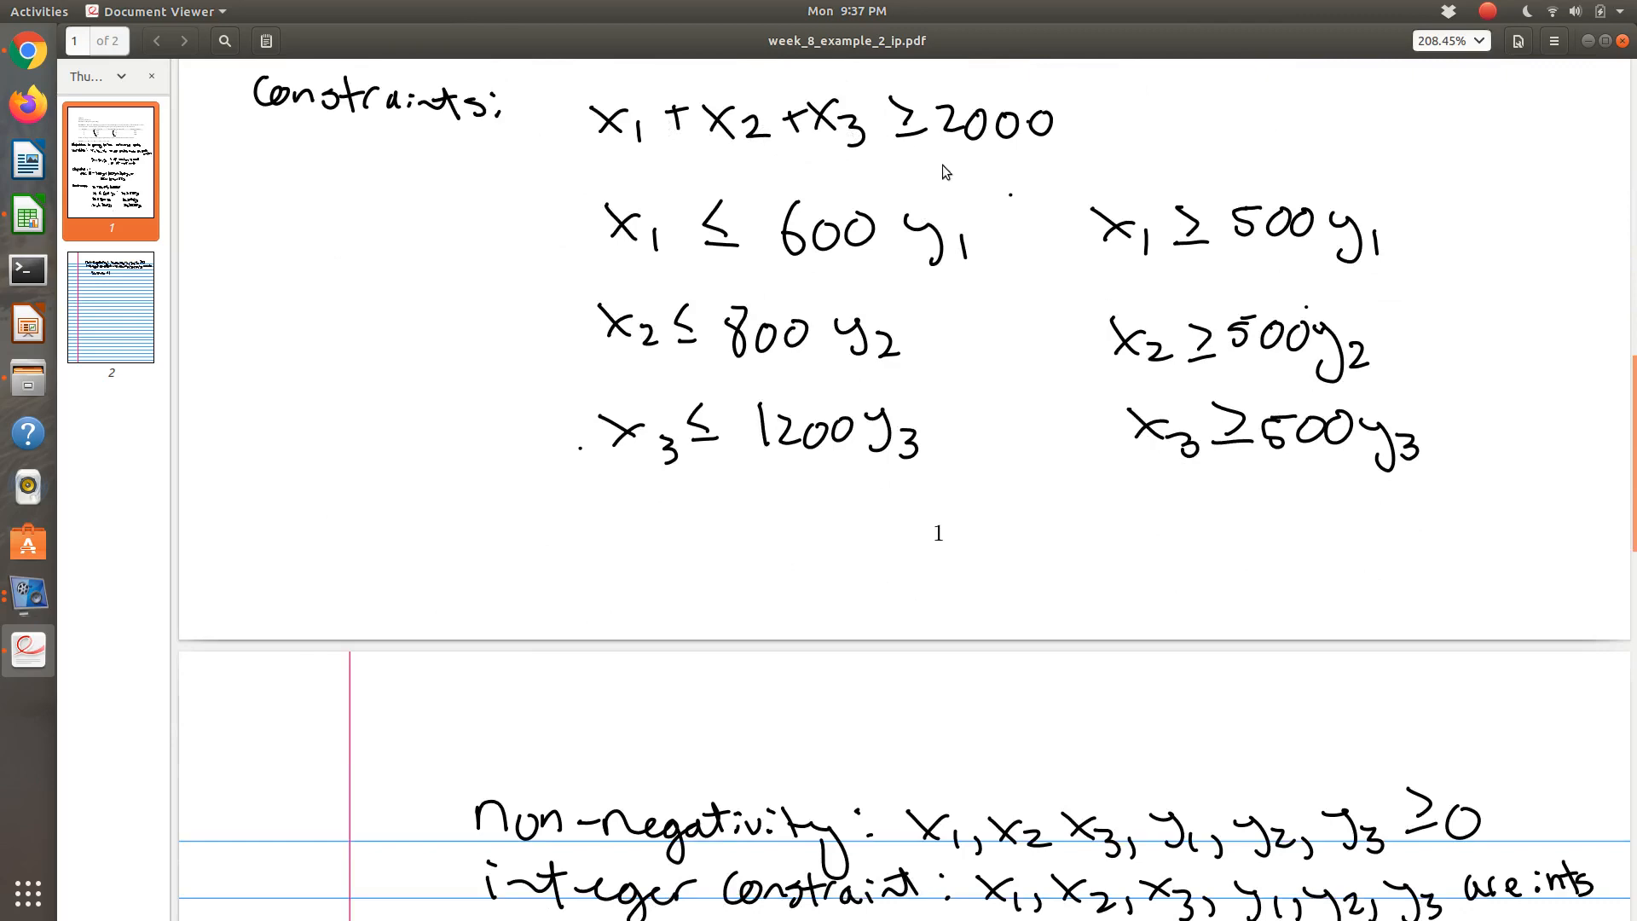
# Return to the Calc spreadsheet and enter the label "total production" in cell A9
pyautogui.hotkey('alt', 'Tab')
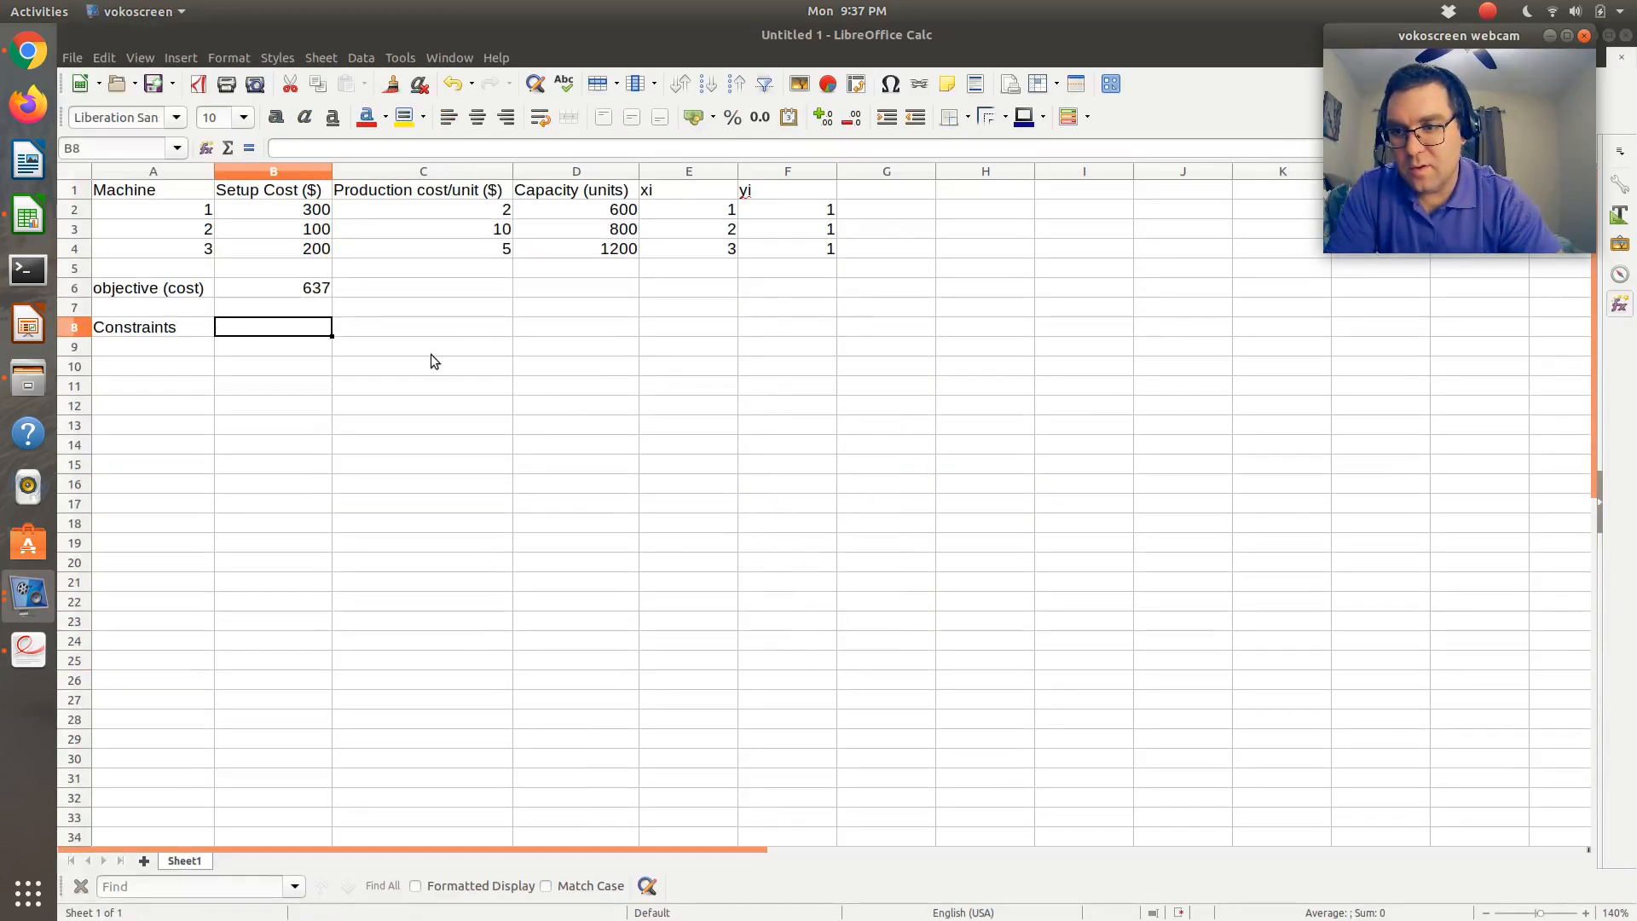
pyautogui.click(179, 346)
pyautogui.write('total p')
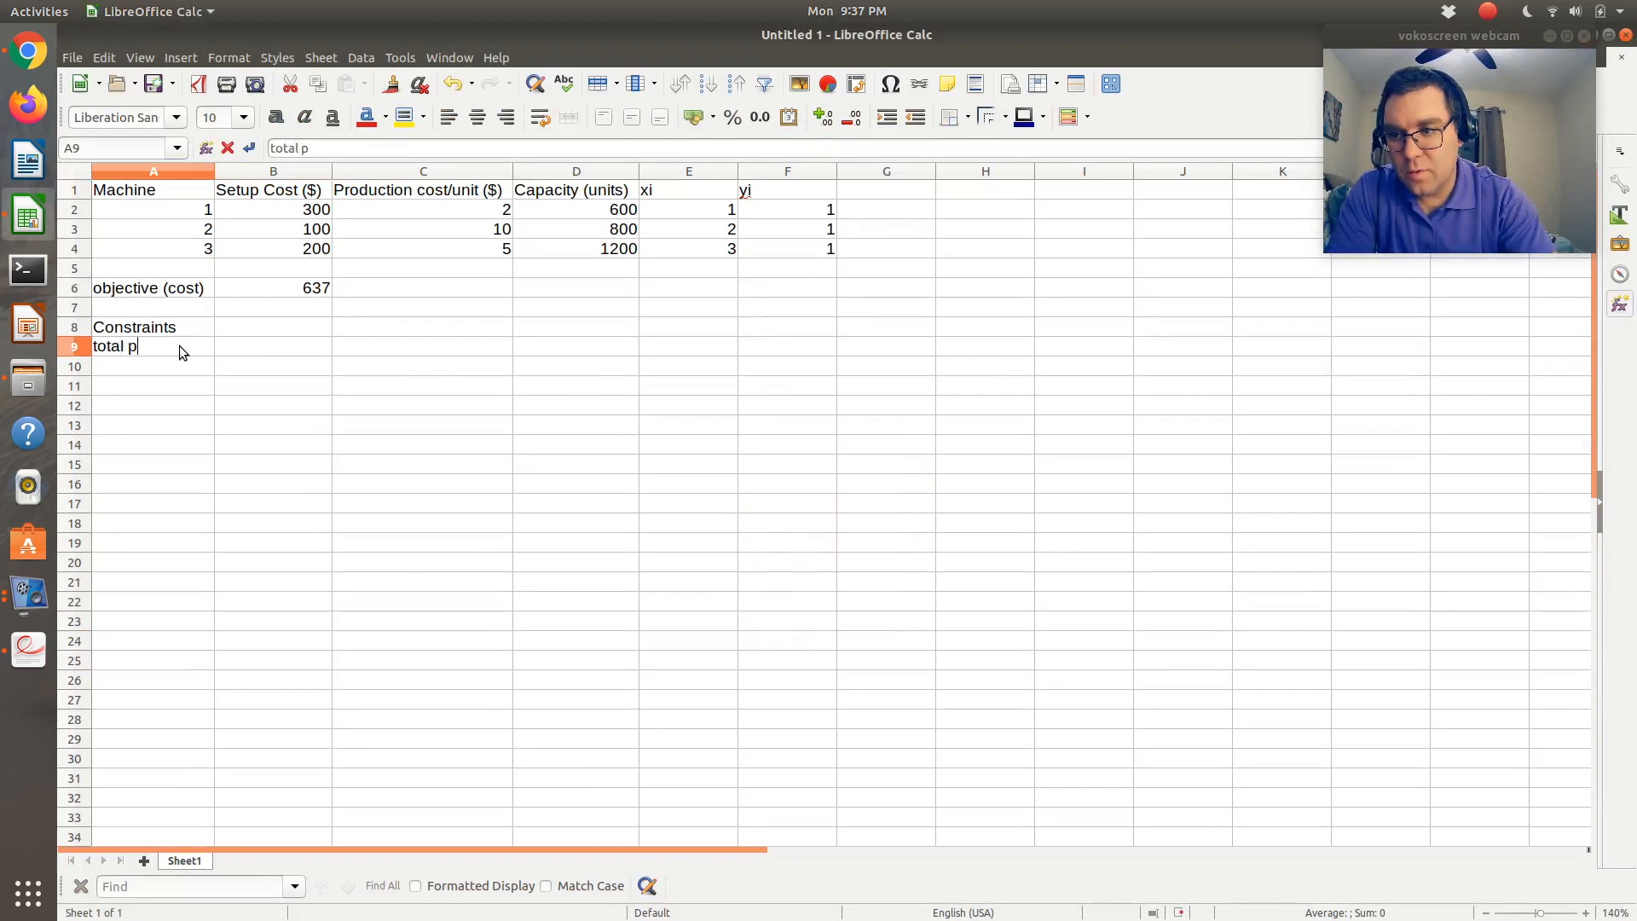
pyautogui.write('roduction')
pyautogui.press('Tab')
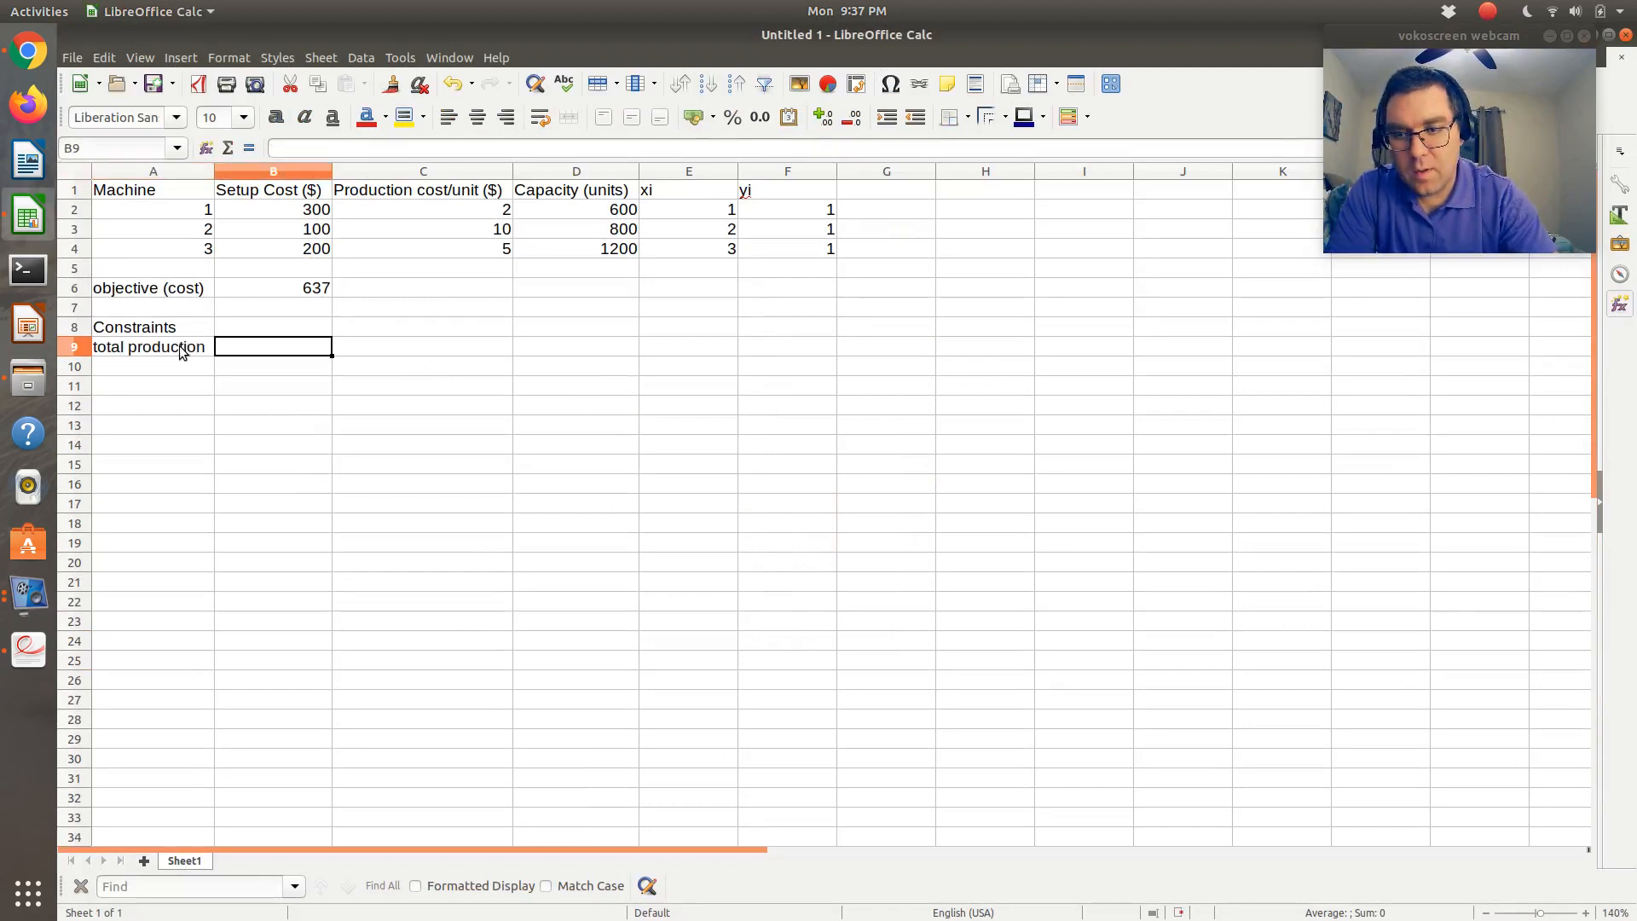
# Enter the total production formula =E2+E3+E4 in B9 and its required amount 2000 in C9
pyautogui.write('=')
pyautogui.click(706, 214)
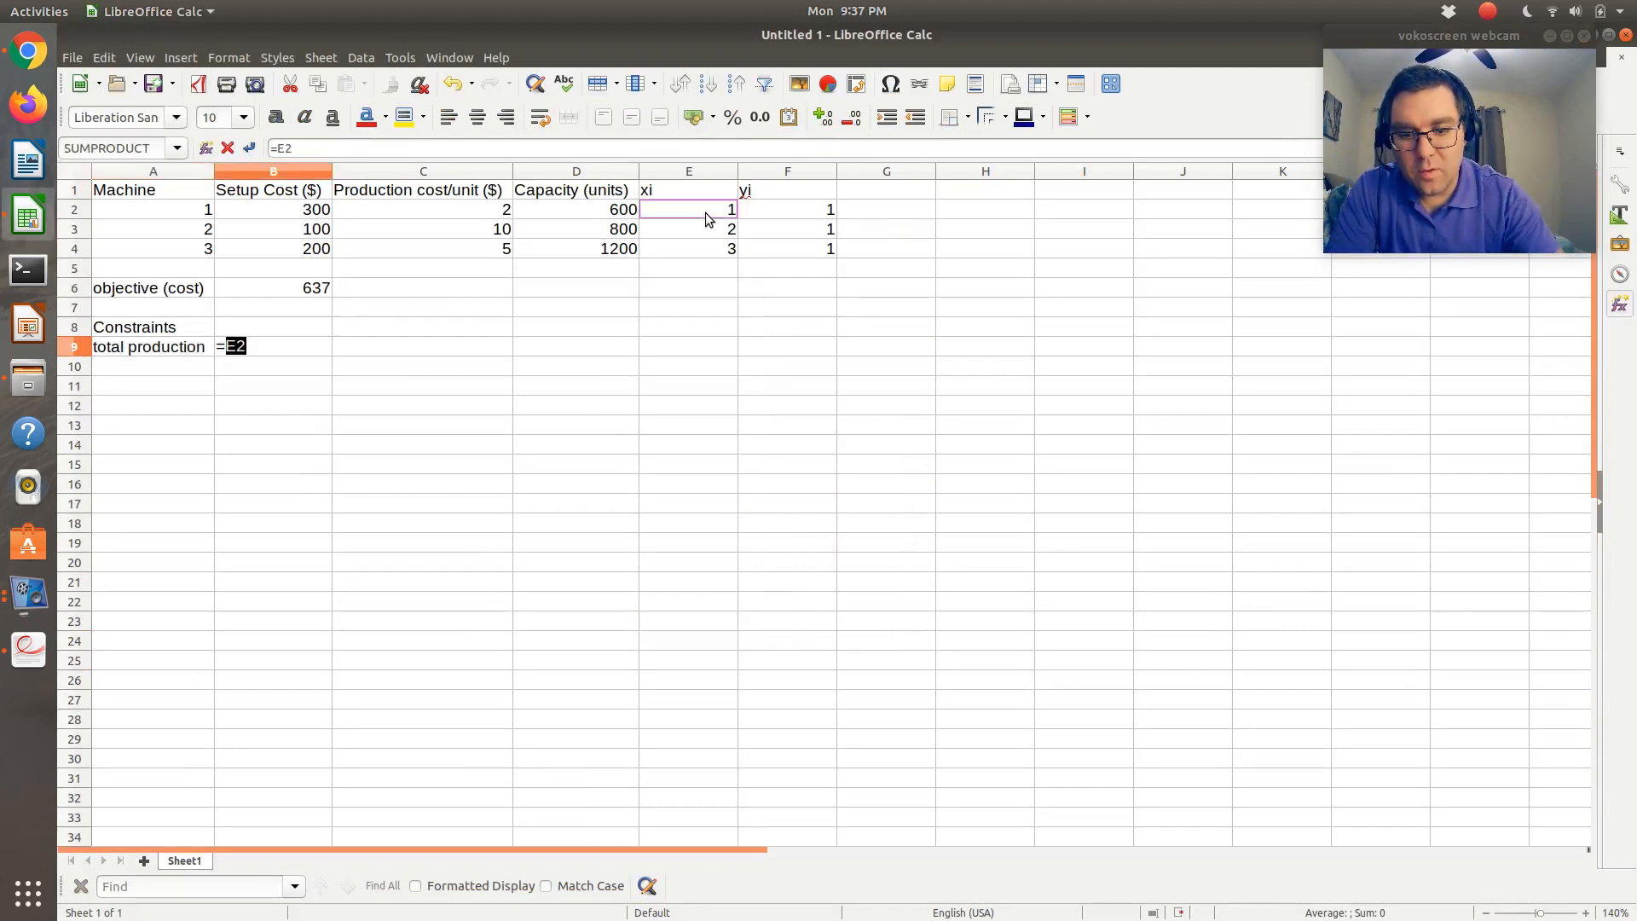
pyautogui.write('+')
pyautogui.click(703, 237)
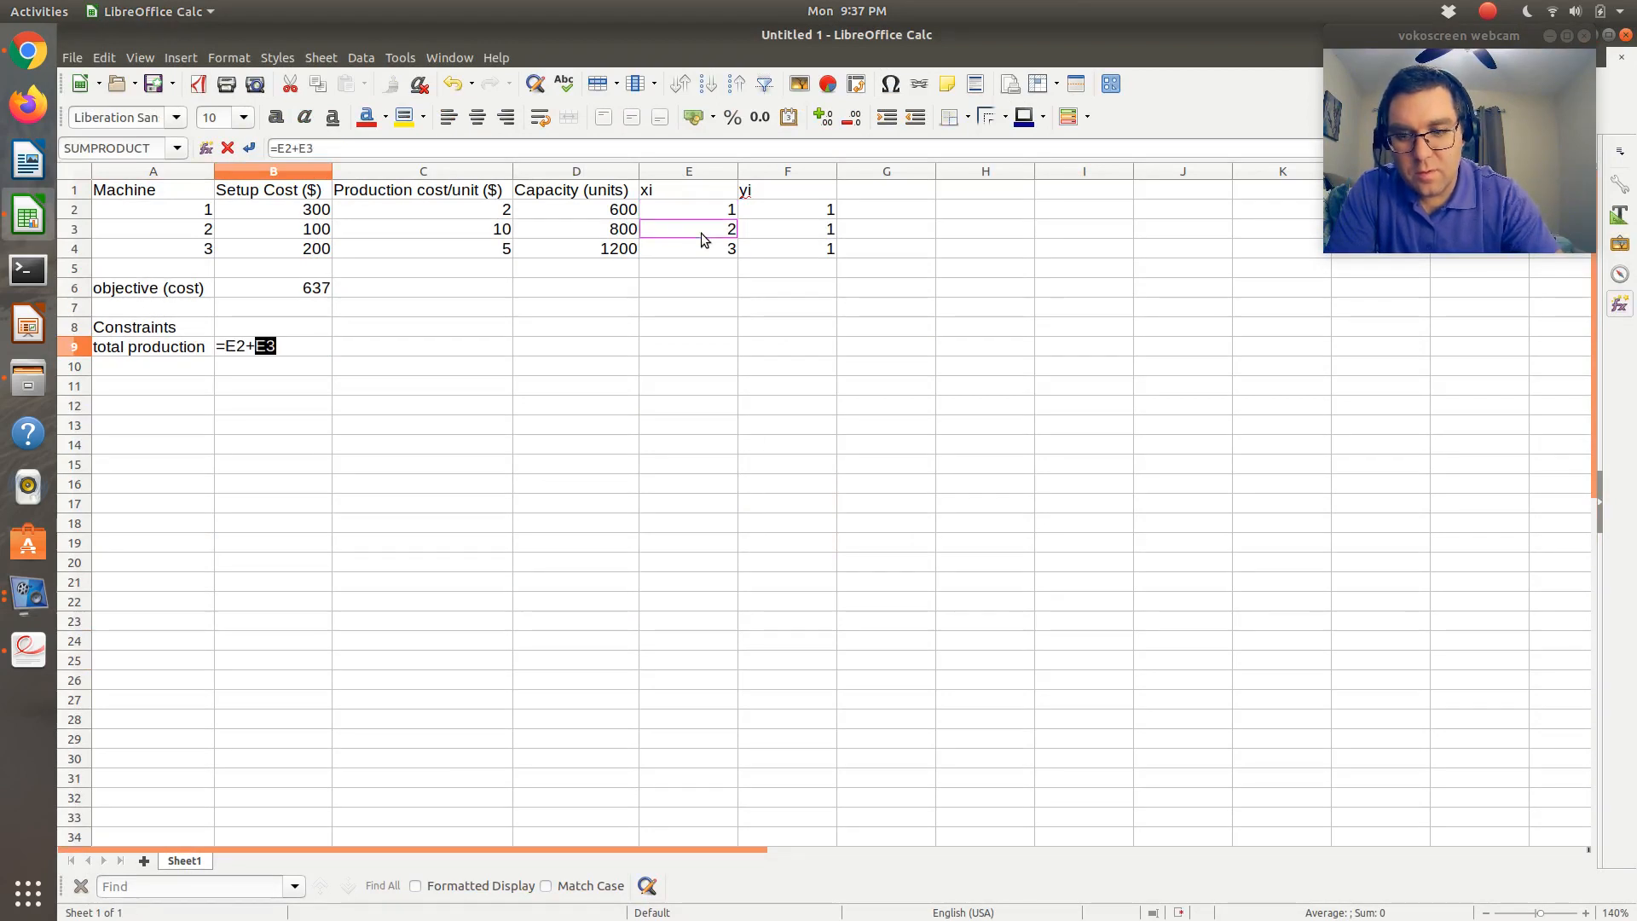
pyautogui.write('+')
pyautogui.click(701, 250)
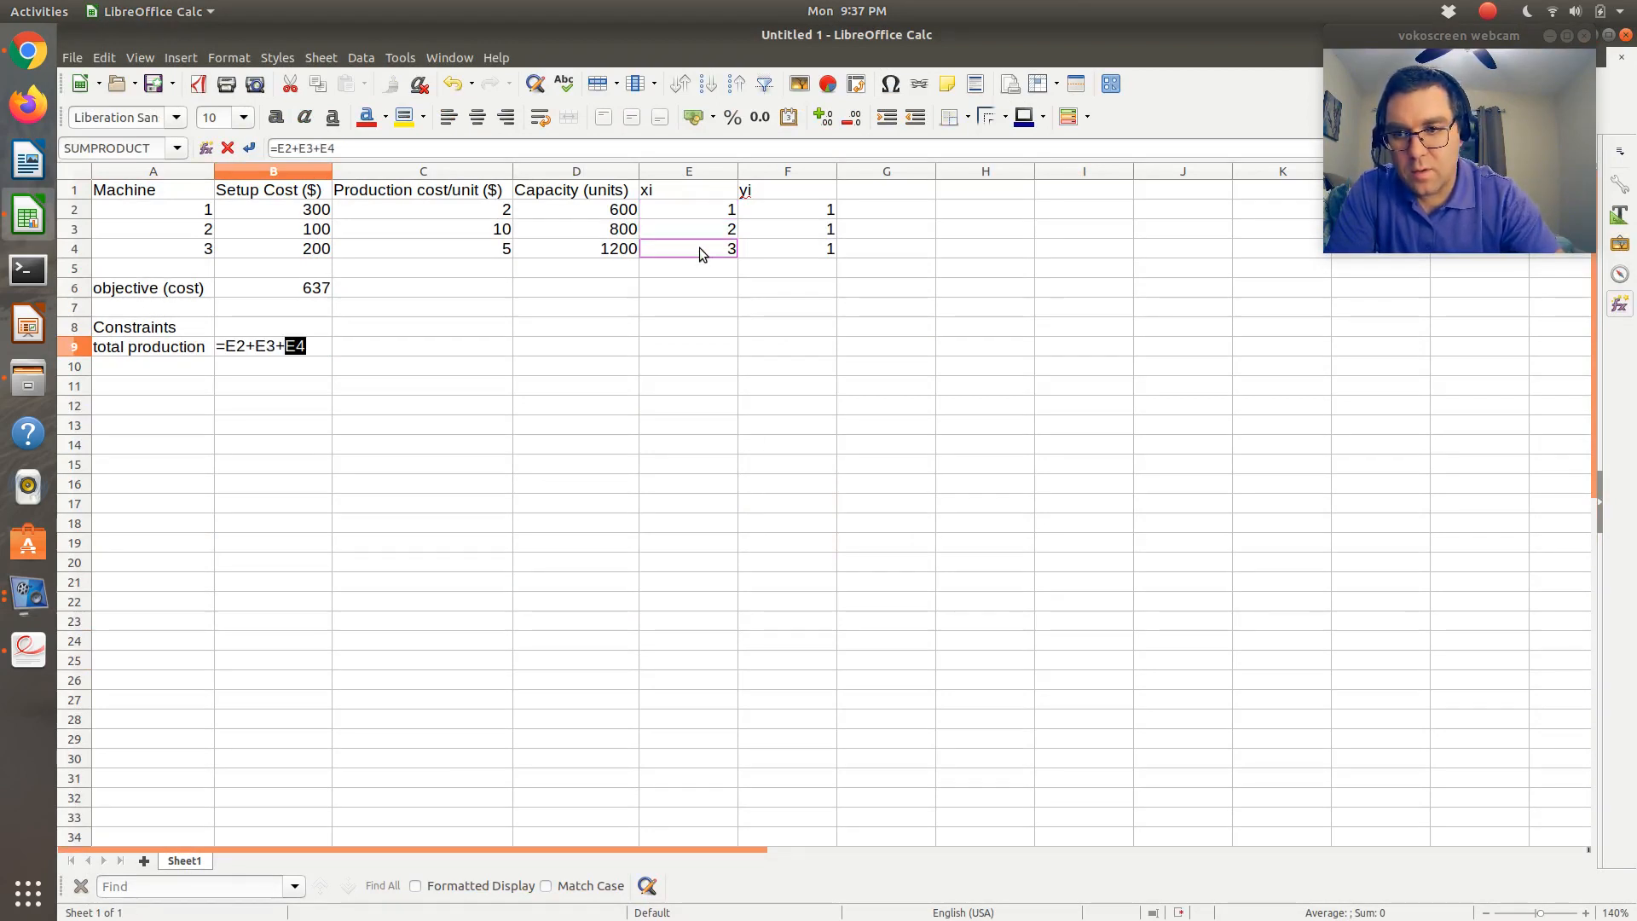
pyautogui.press('Tab')
pyautogui.write('2000')
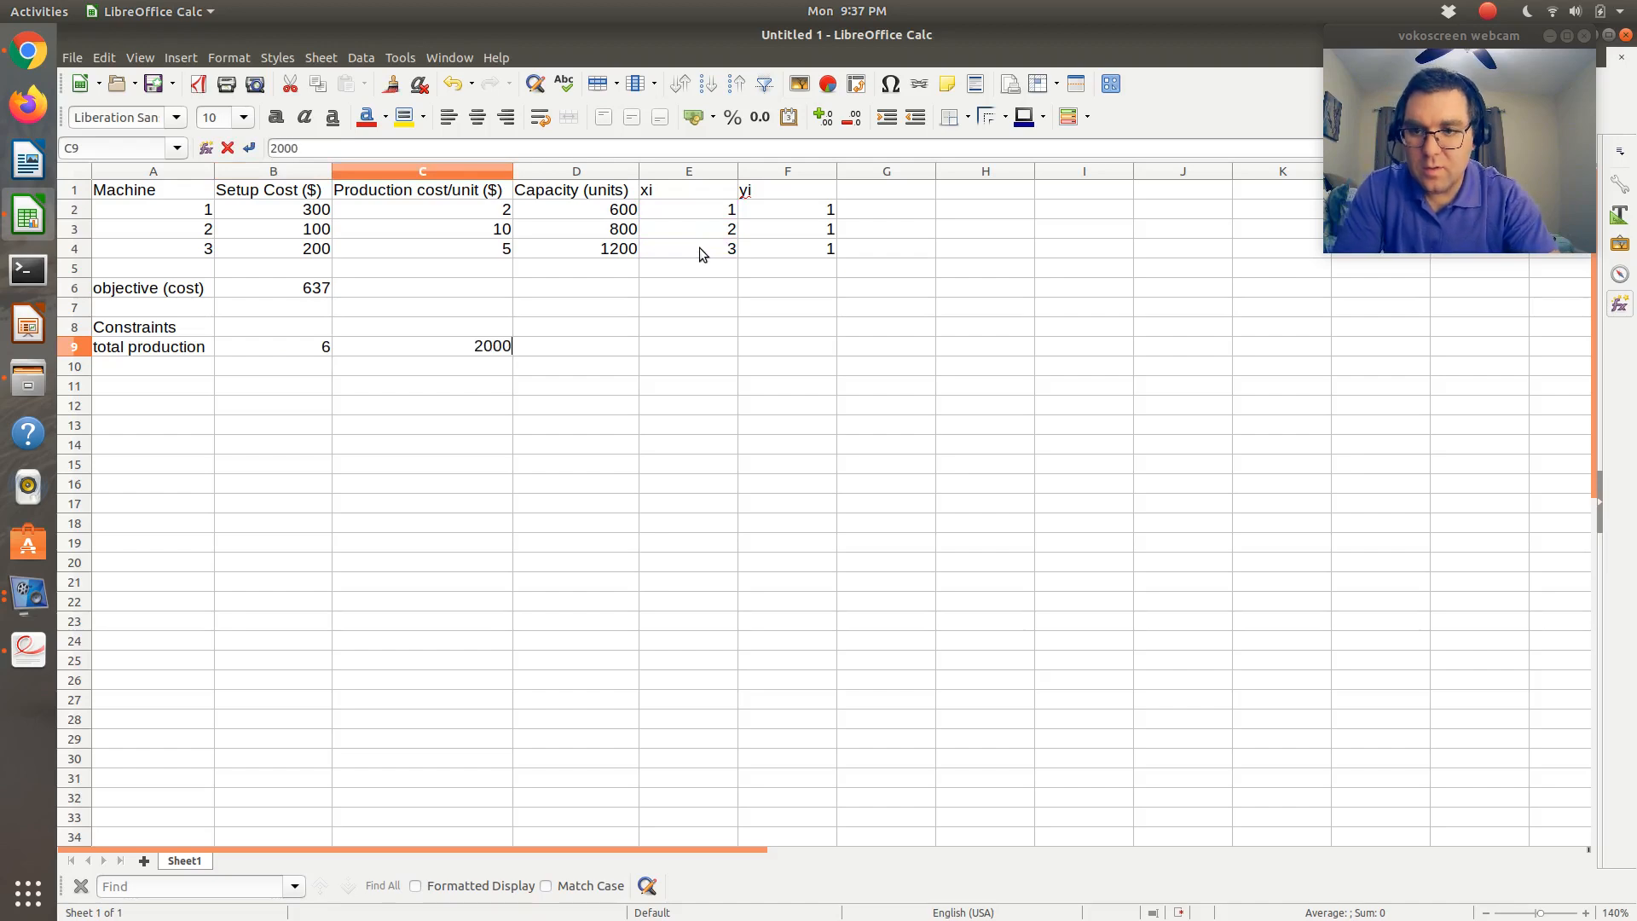
pyautogui.press('Return')
# Check the handwritten constraints in the PDF, and enter the labels "Capacity 1", "Capacity 2" and "Capacity 3" in spreadsheet cells A10 to A12
pyautogui.press('Left')
pyautogui.hotkey('alt', 'Tab')
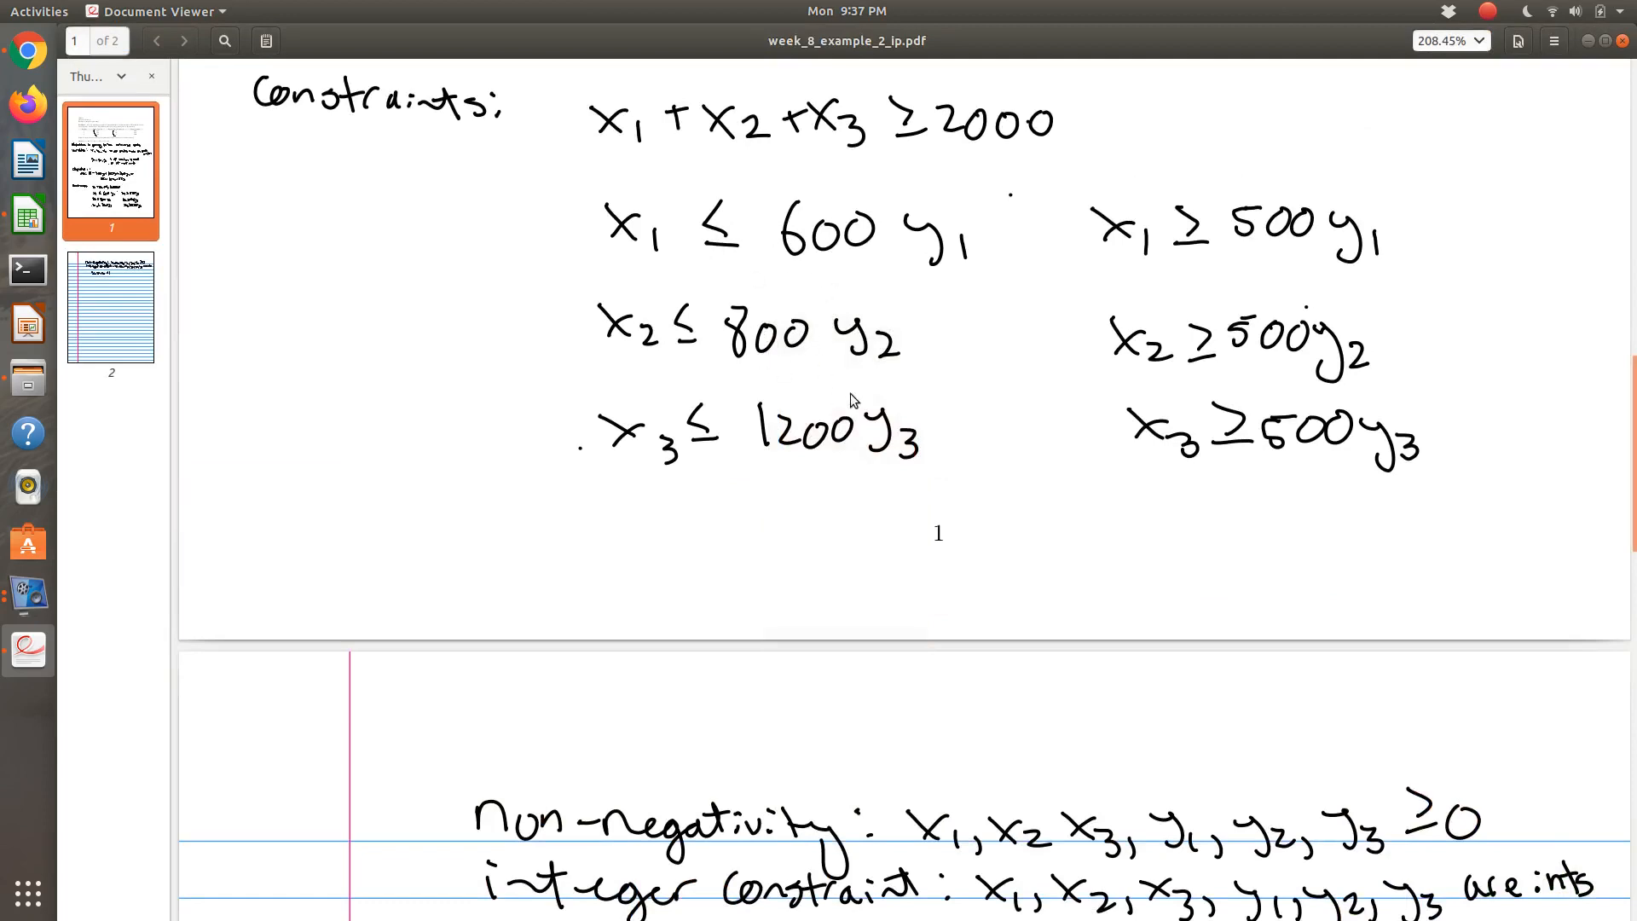
pyautogui.hotkey('alt', 'Tab')
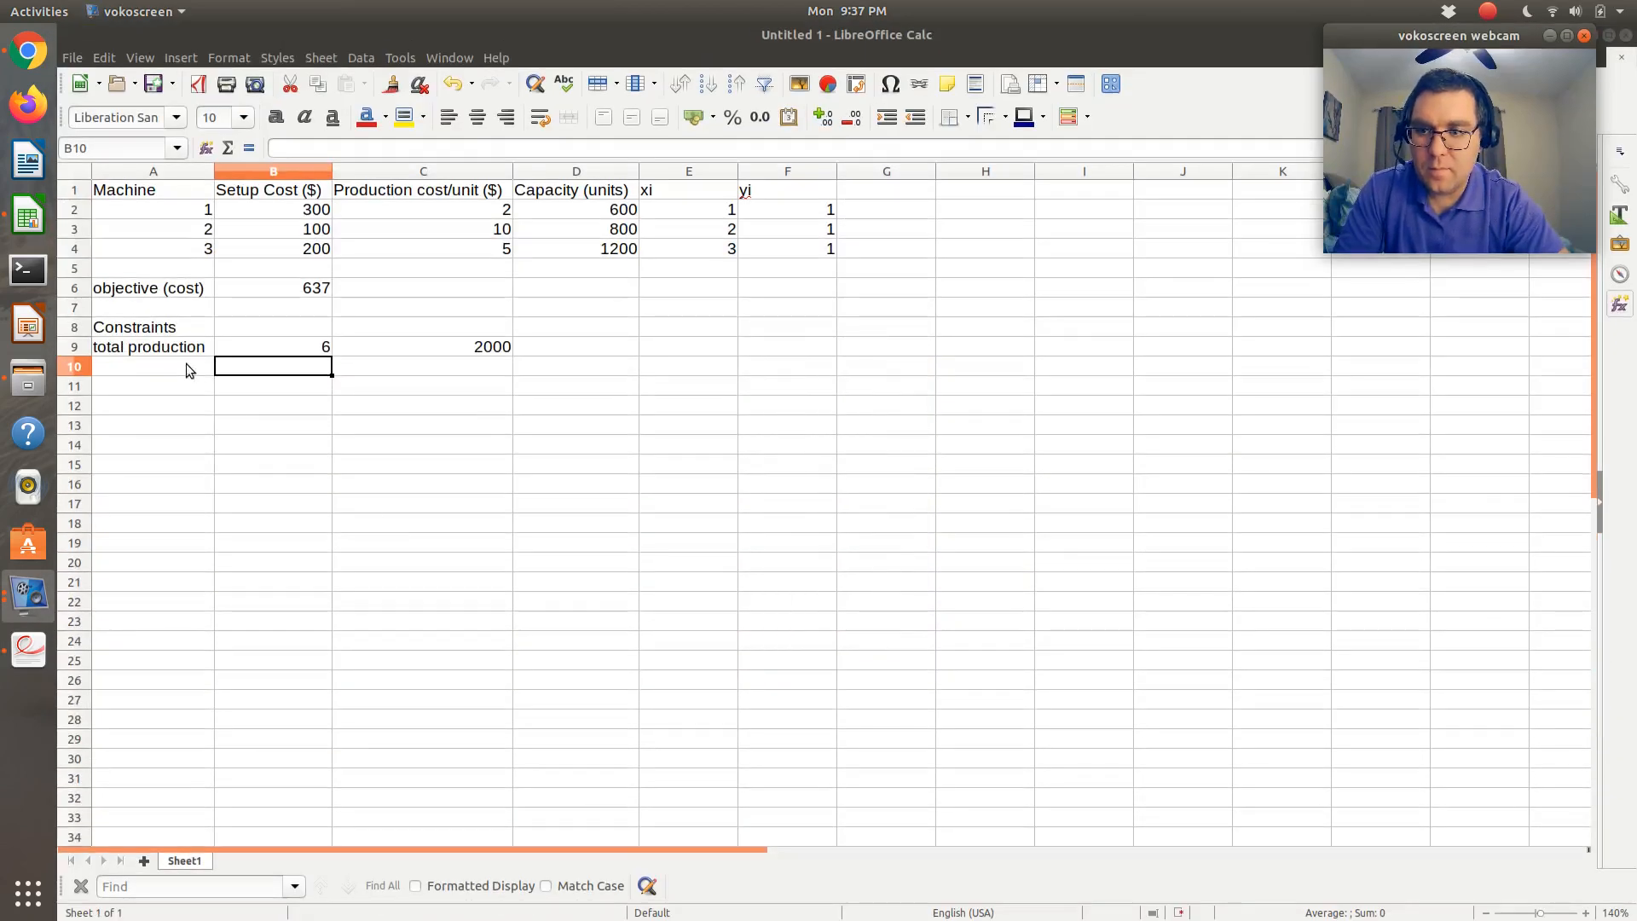
pyautogui.click(186, 368)
pyautogui.write('Capaci')
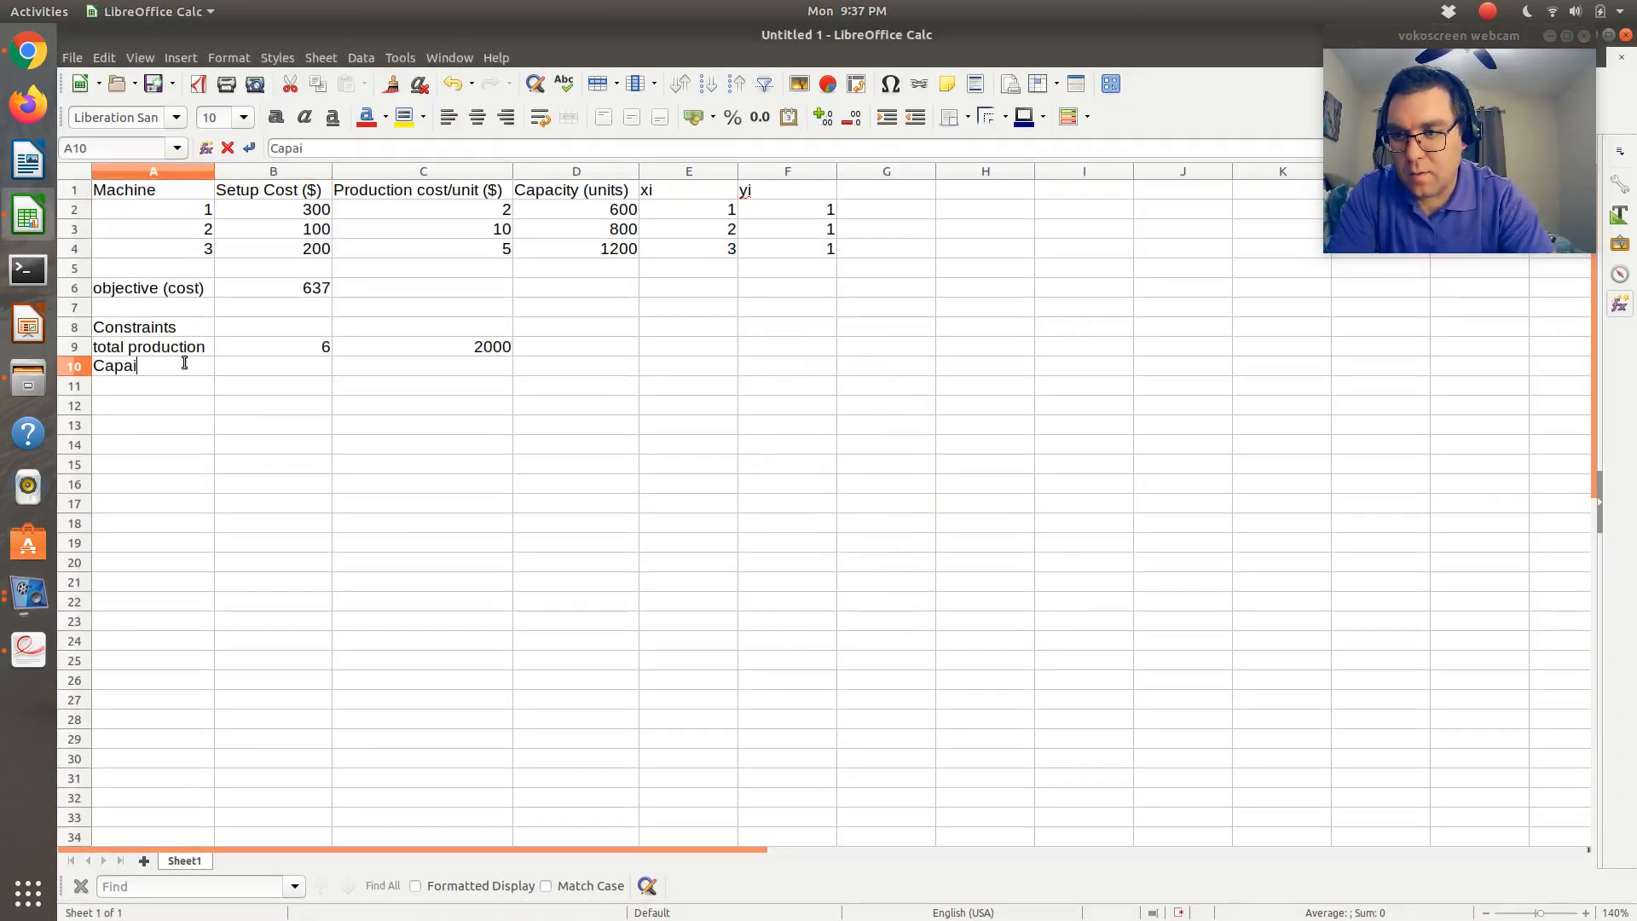
pyautogui.write('ty 1')
pyautogui.press('Return')
pyautogui.write('Ca')
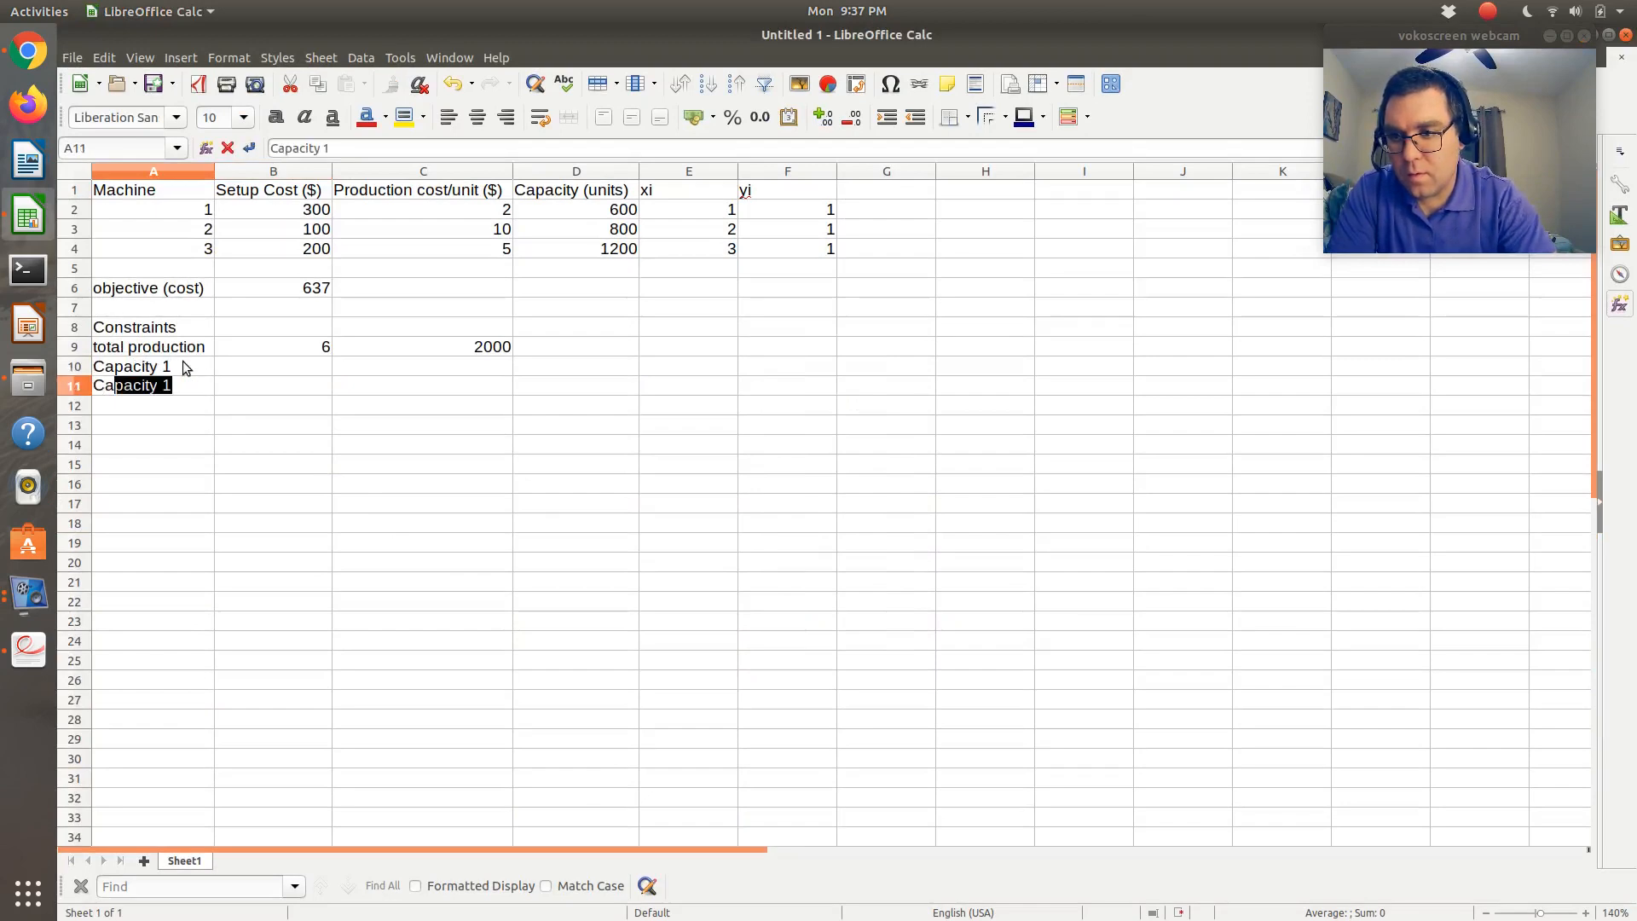
pyautogui.write('pacity 2')
pyautogui.press('Return')
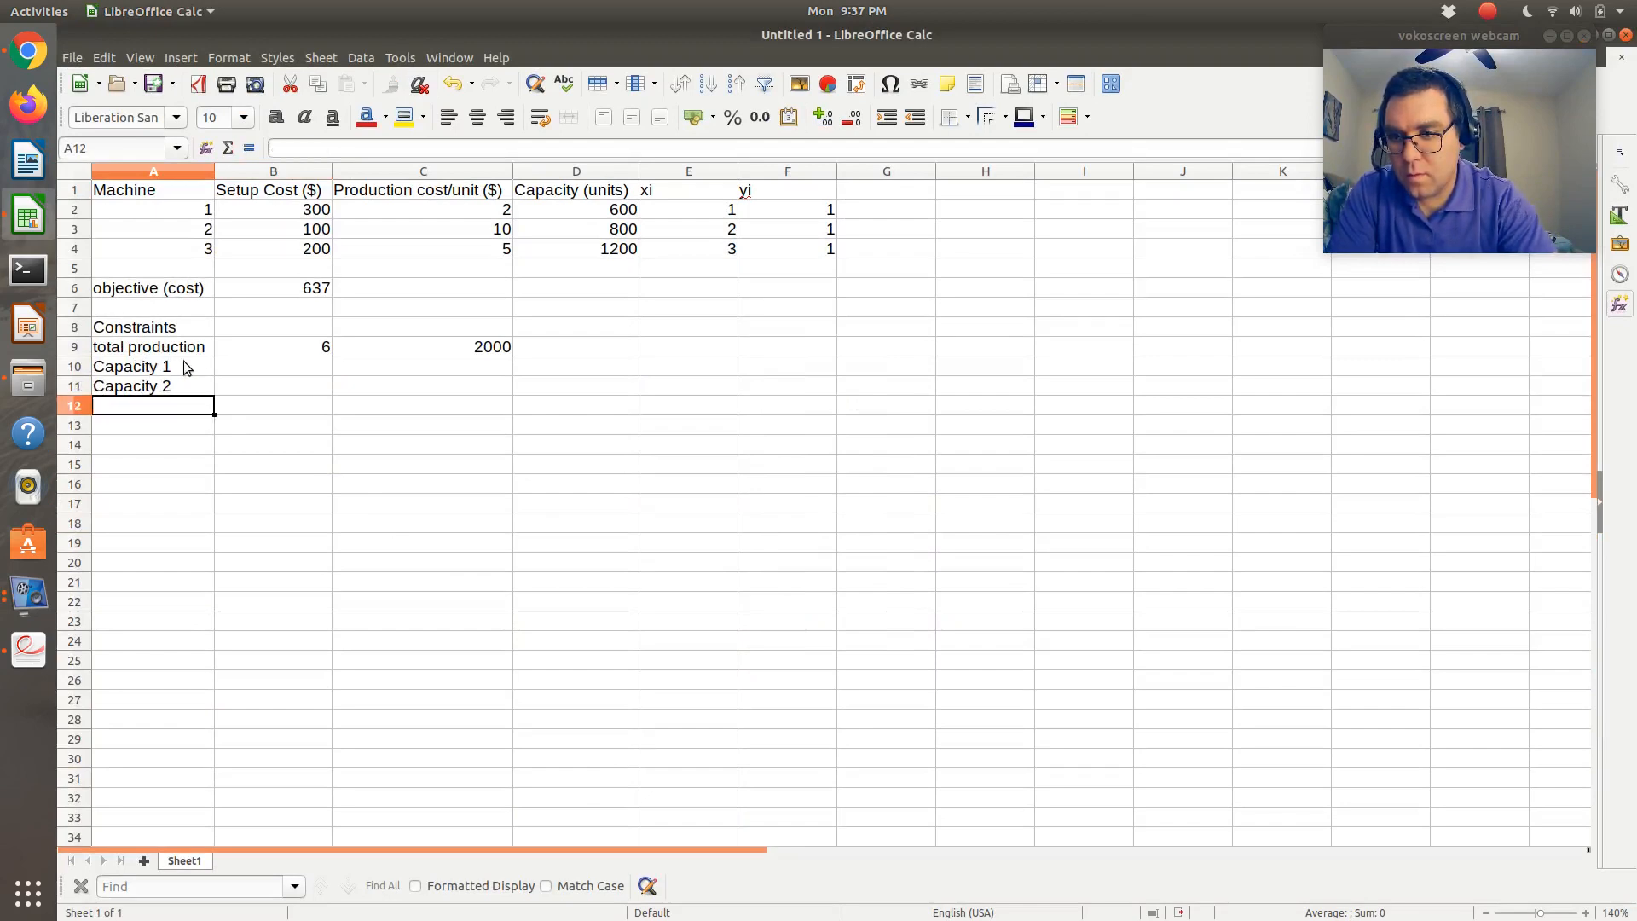
pyautogui.write('Capart')
pyautogui.press('BackSpace')
pyautogui.press('BackSpace')
pyautogui.write('c')
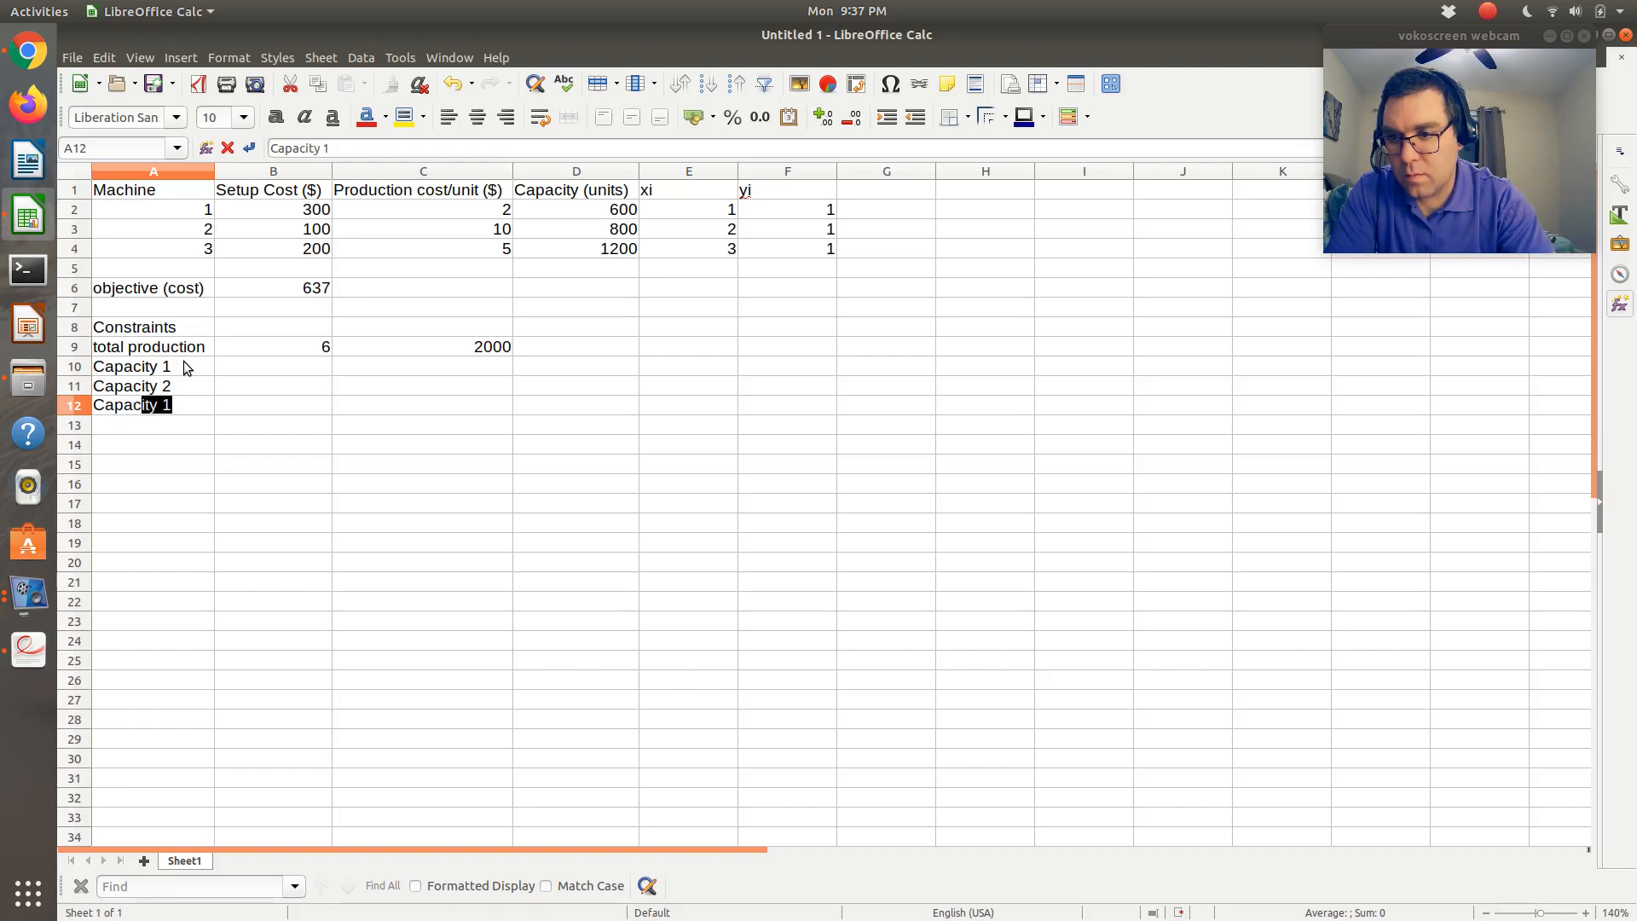
pyautogui.write('ity 3')
pyautogui.press('Tab')
# Link the capacity constraint cells B10, B11 and B12 to the xi values with =E2, =E3 and =E4
pyautogui.press('Up')
pyautogui.press('Up')
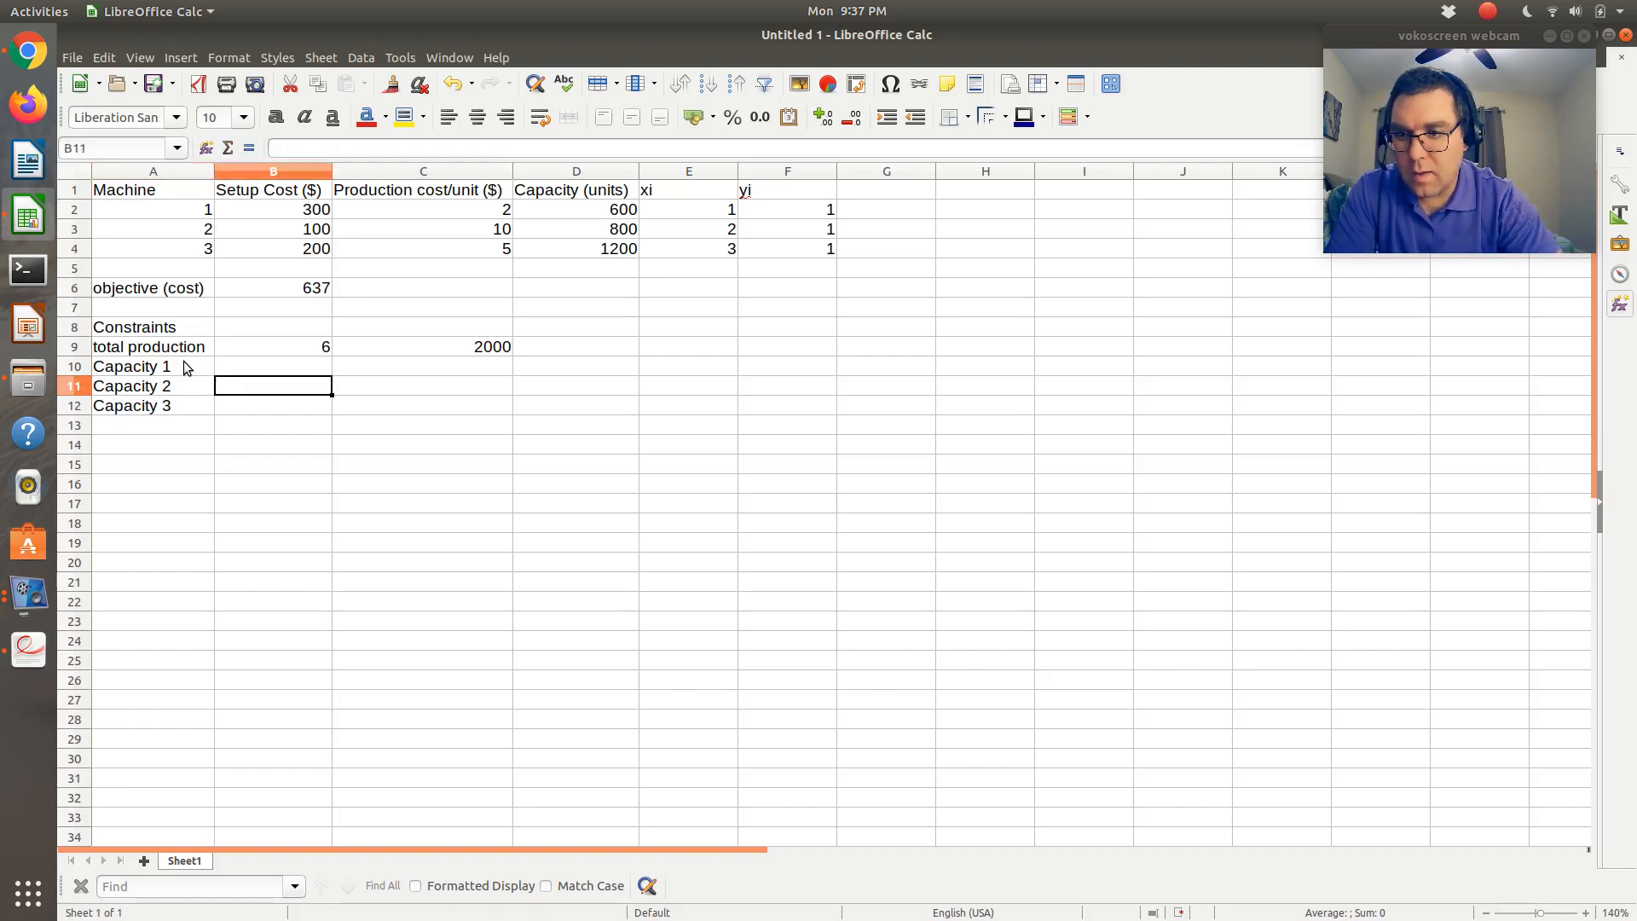
pyautogui.write('=')
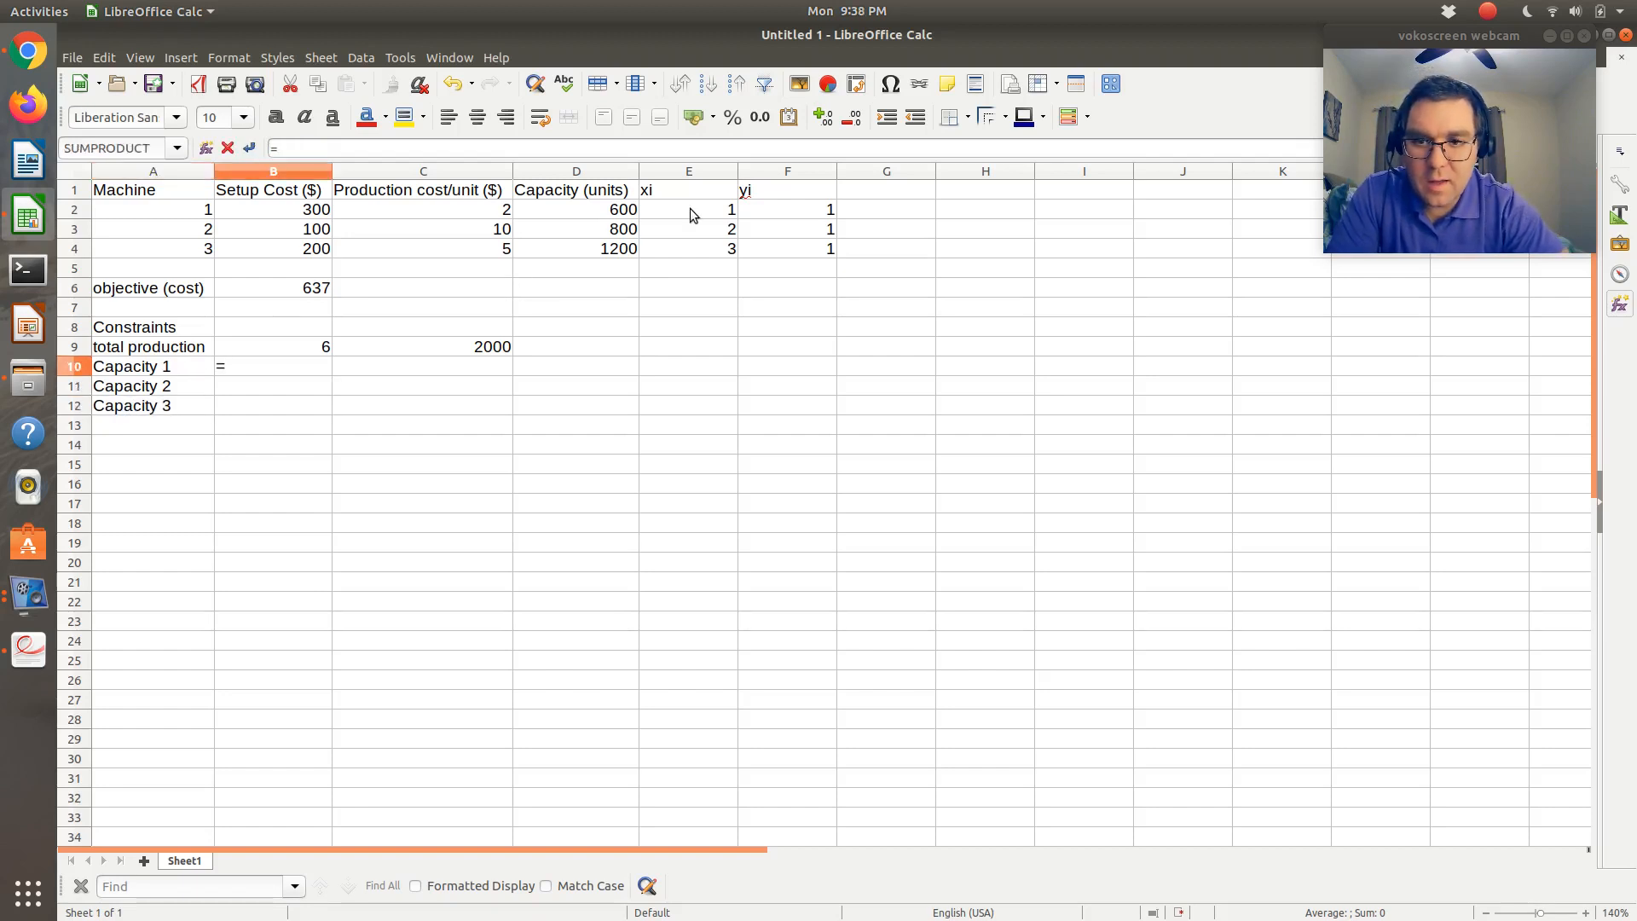
pyautogui.click(691, 214)
pyautogui.press('Return')
pyautogui.write('=')
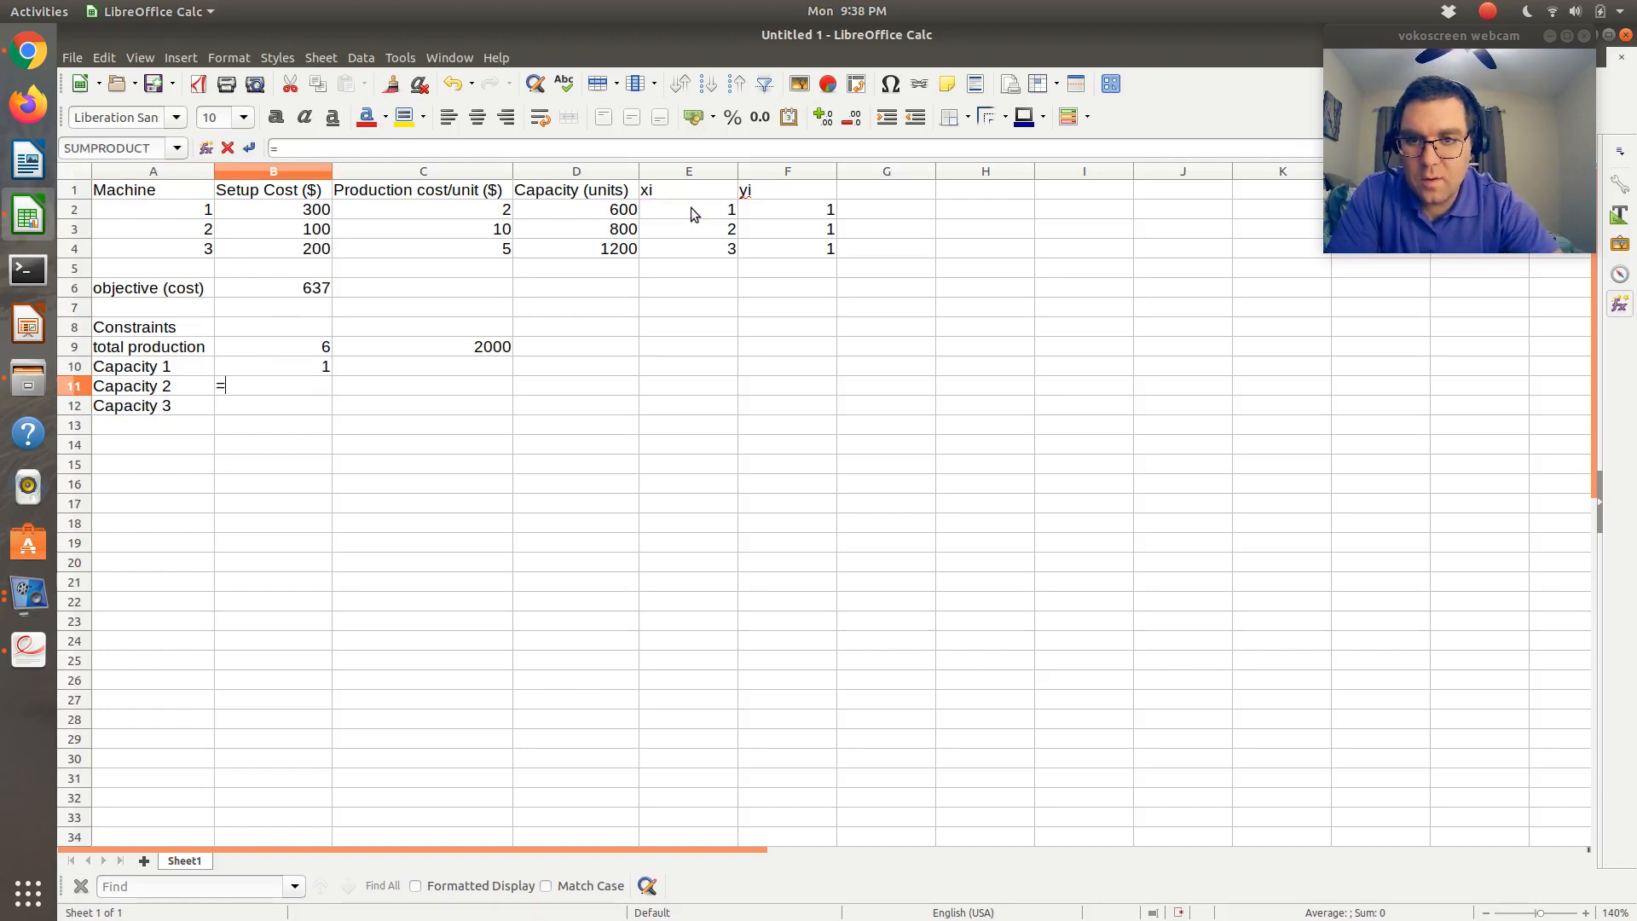
pyautogui.click(699, 230)
pyautogui.press('Return')
pyautogui.write('=')
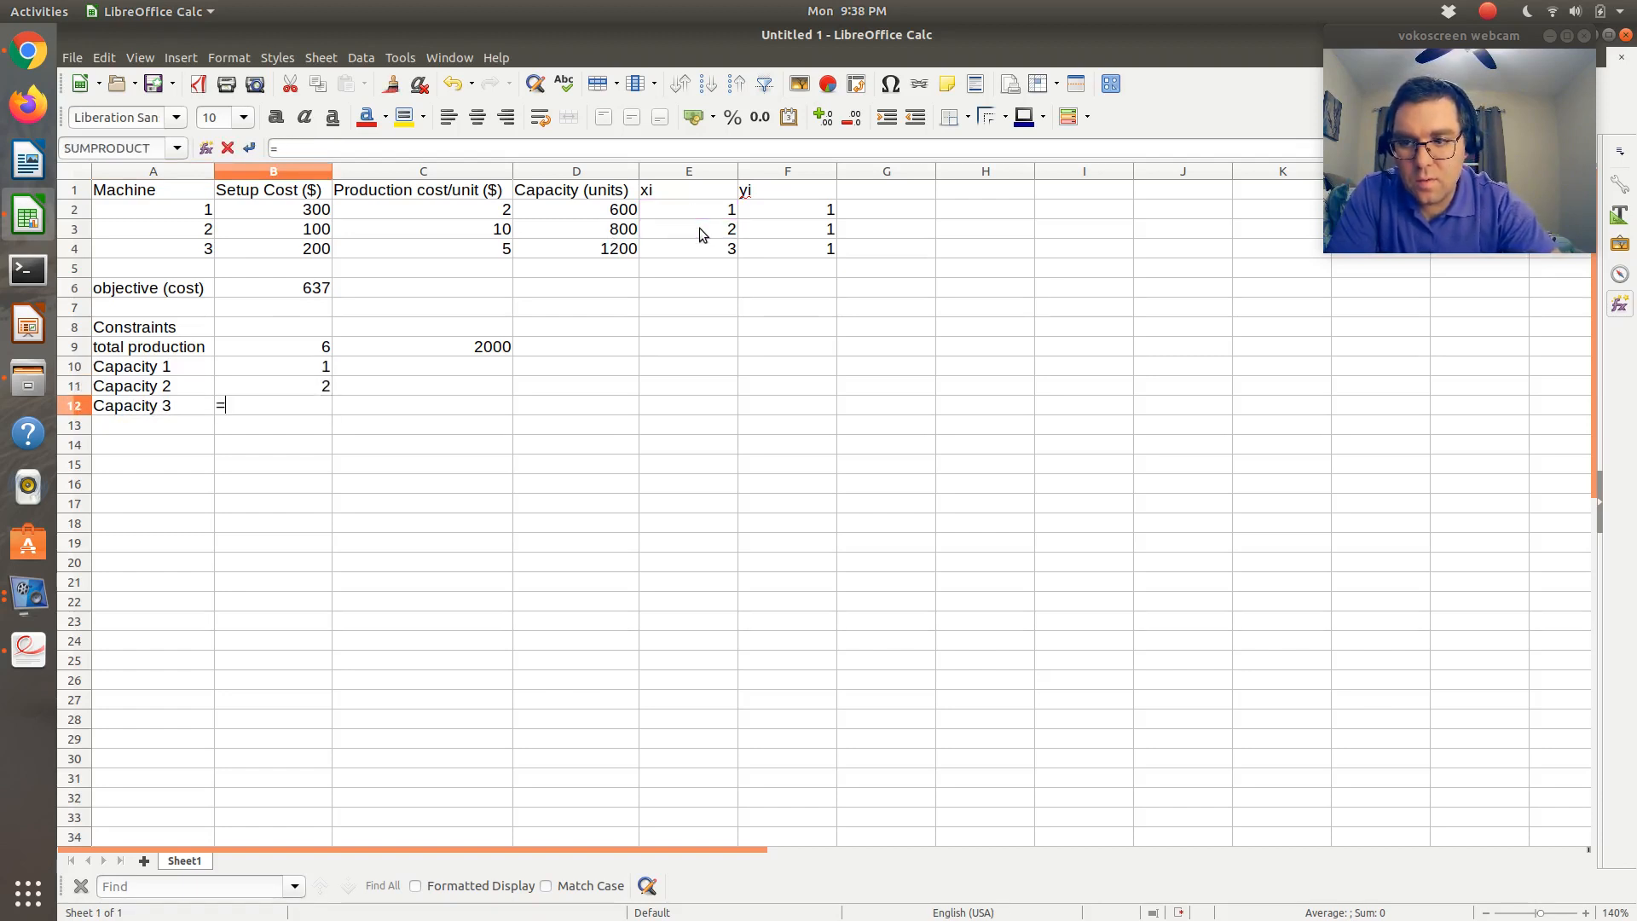
pyautogui.click(734, 251)
pyautogui.press('Return')
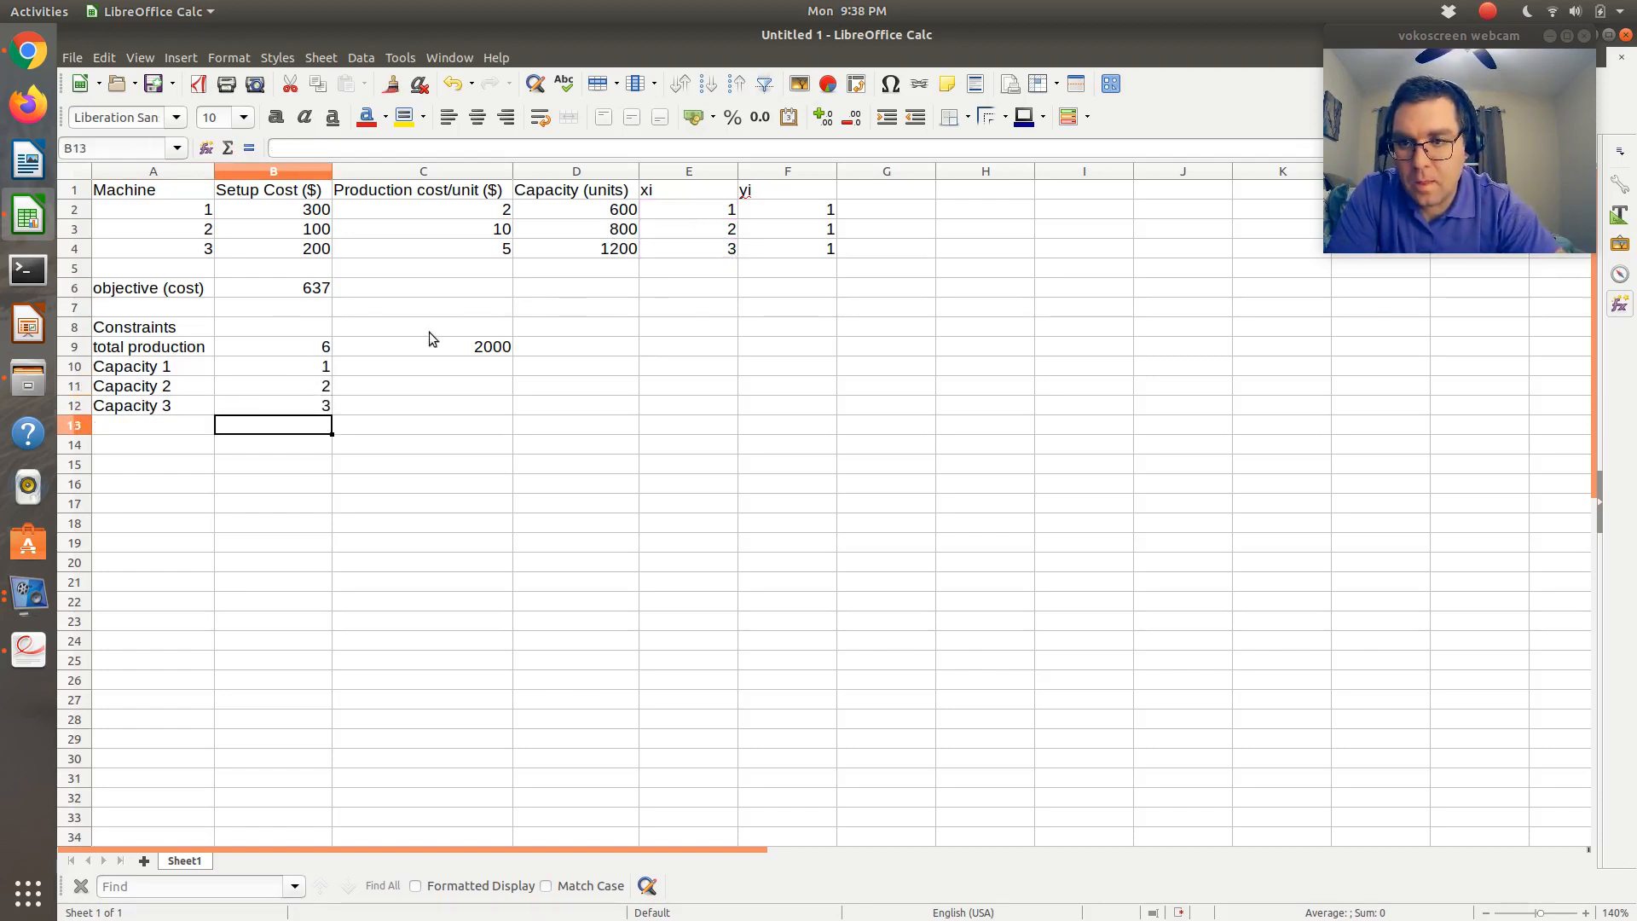
# Enter the machine 1 capacity limit formula =D2*F2 in cell C10
pyautogui.click(426, 364)
pyautogui.write('=')
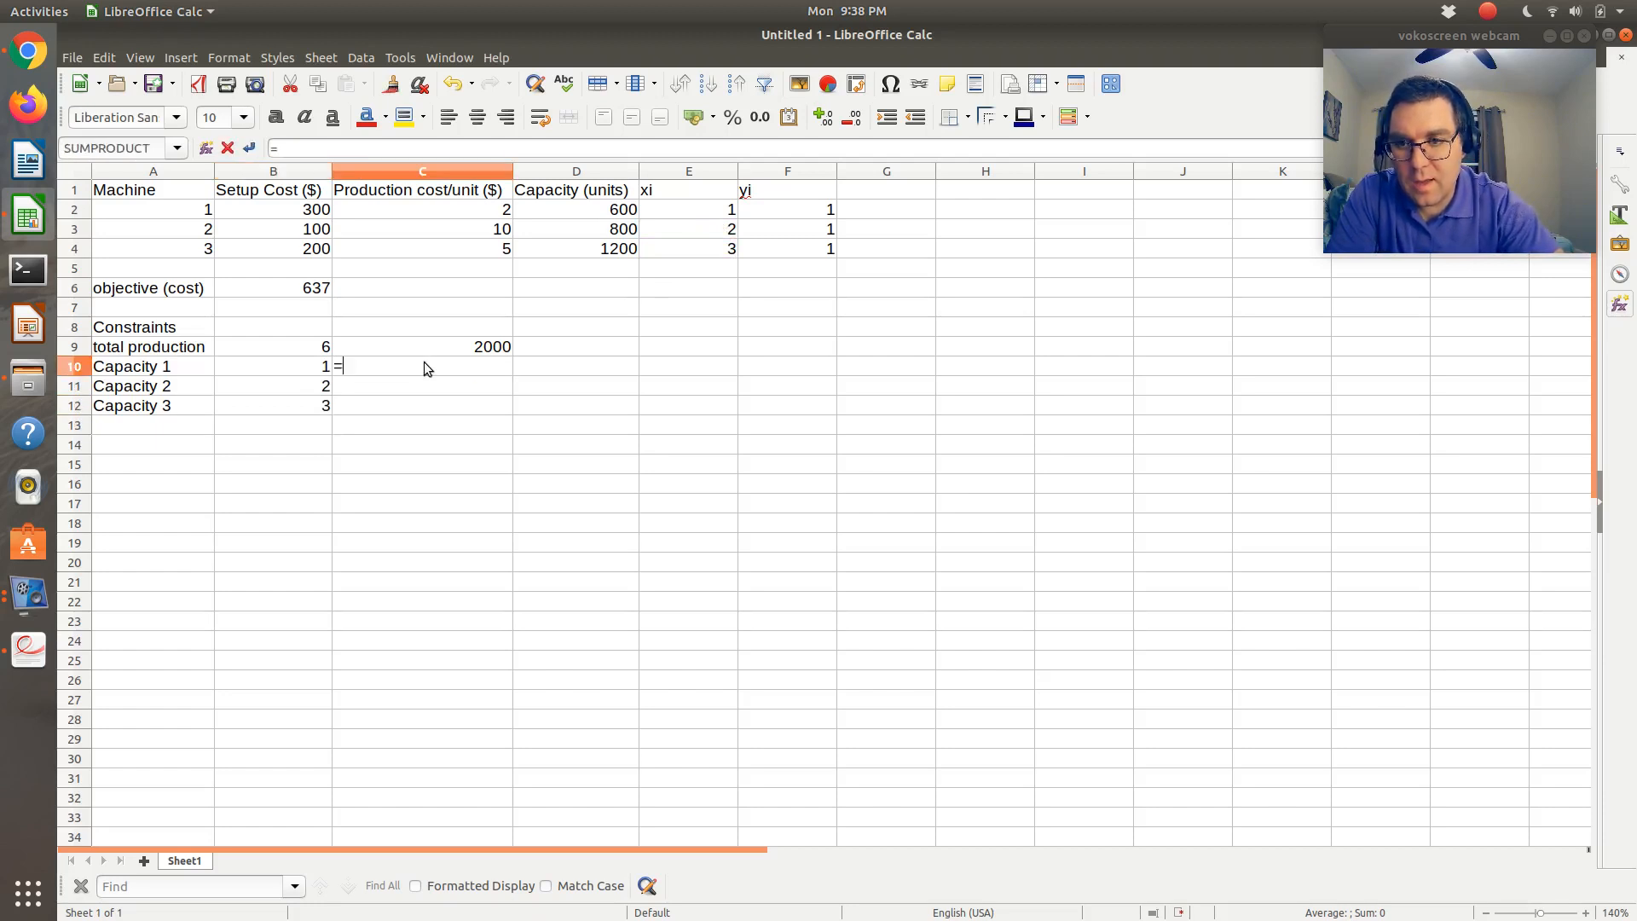
pyautogui.click(599, 219)
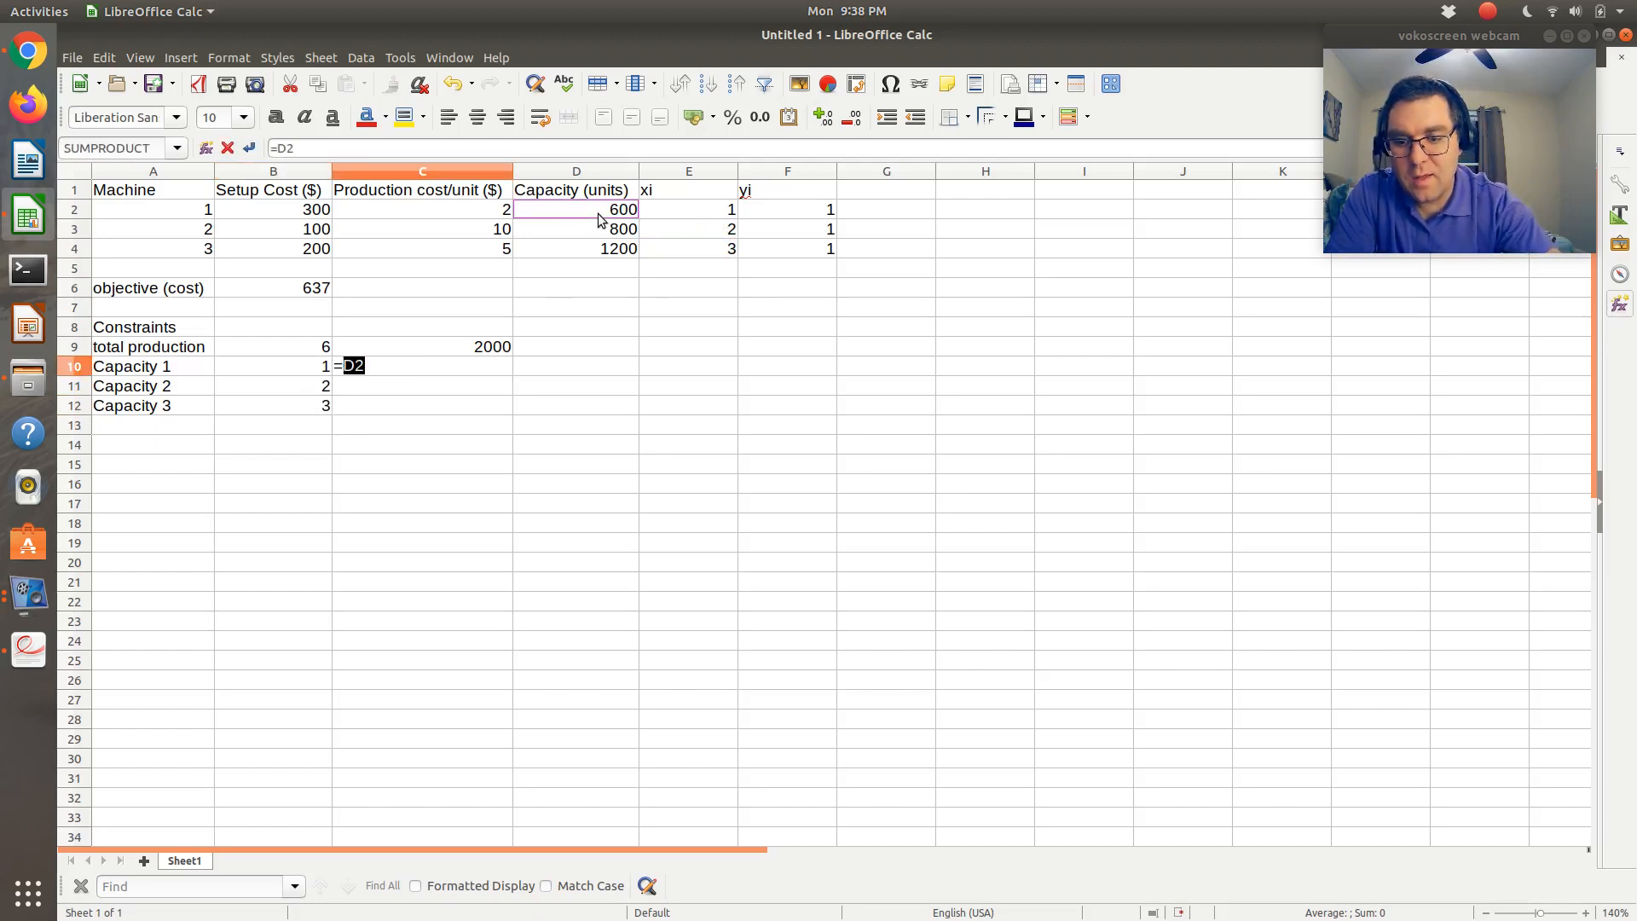
pyautogui.write('*')
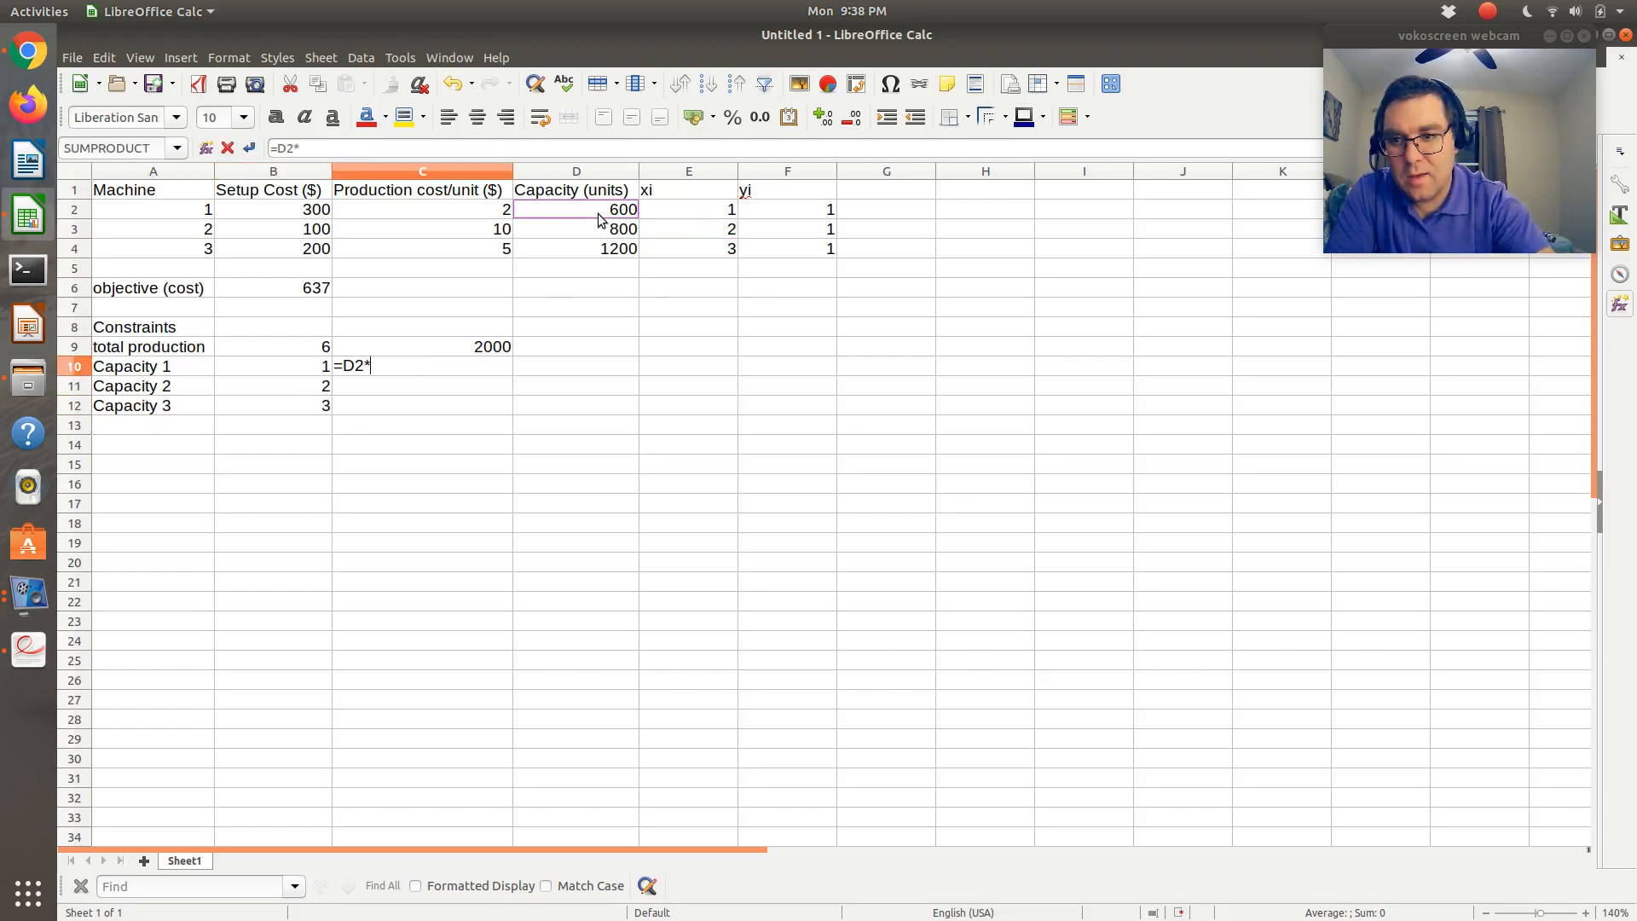
pyautogui.click(803, 211)
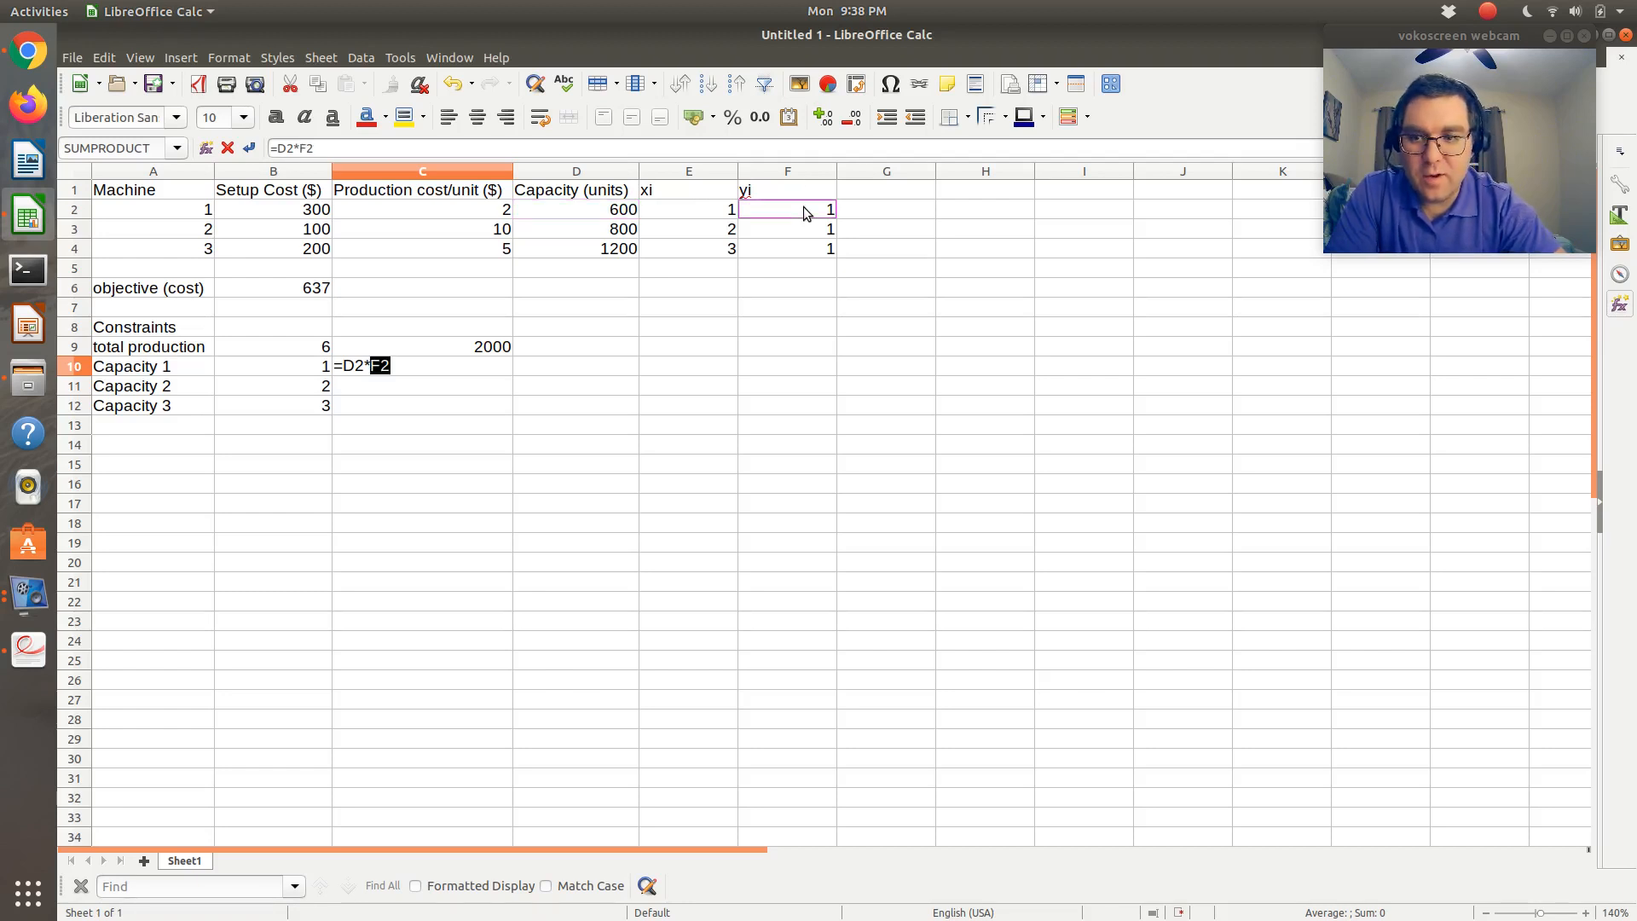
pyautogui.press('Return')
# Enter the capacity limit formulas for machines 2 and 3, =D3*F3 in C11 and =D4*F4 in C12
pyautogui.write('=')
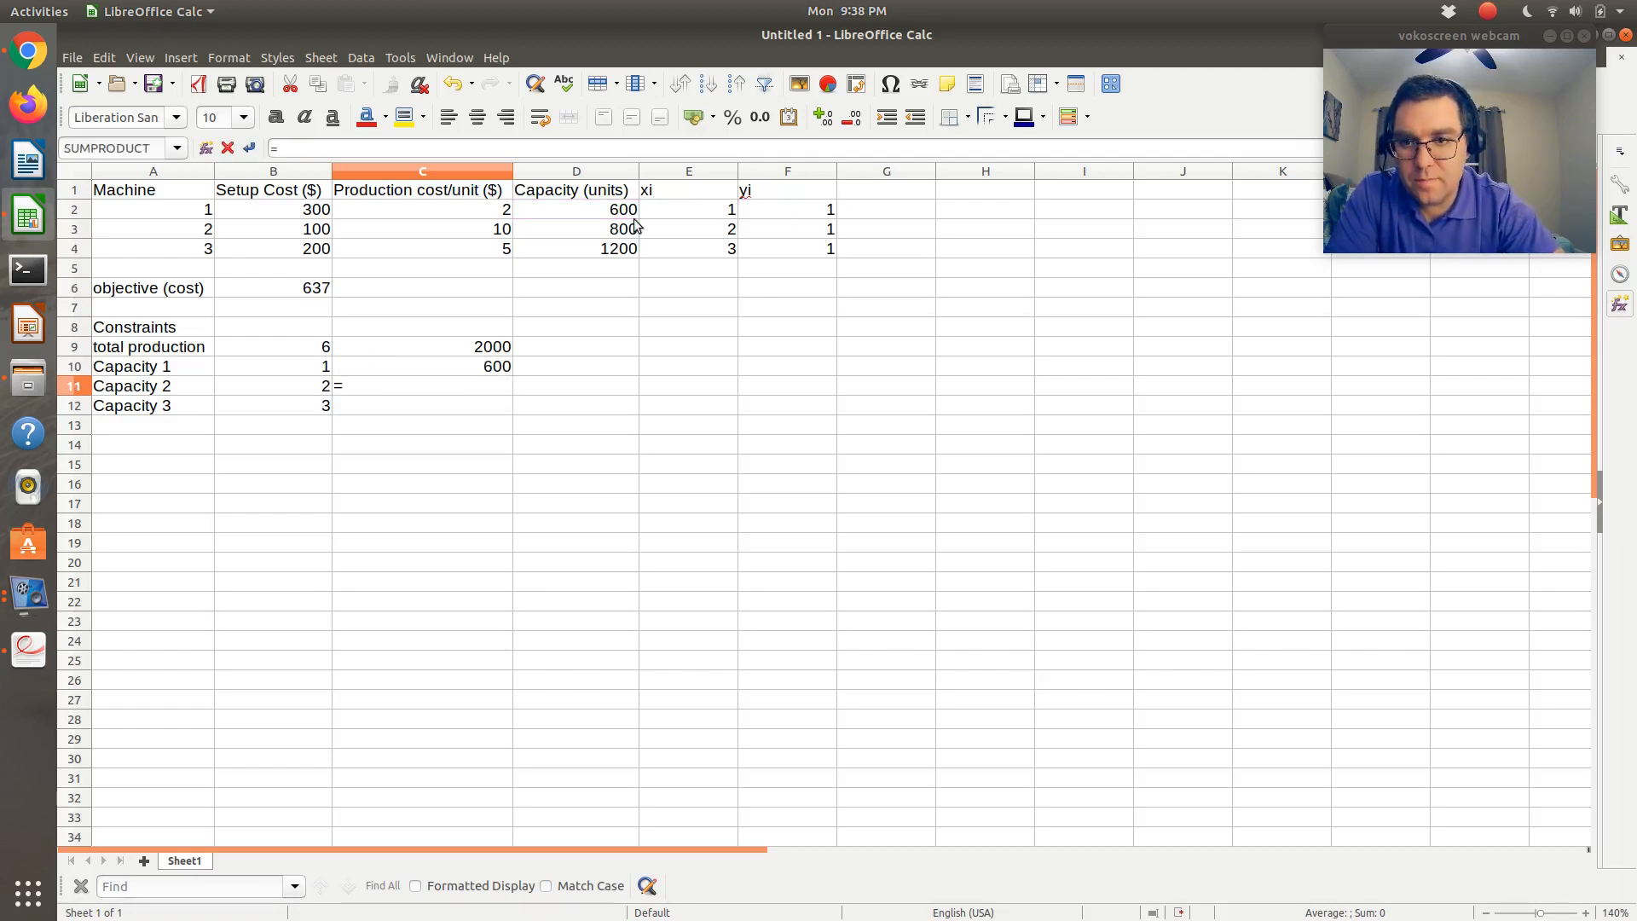
pyautogui.click(619, 233)
pyautogui.write('*')
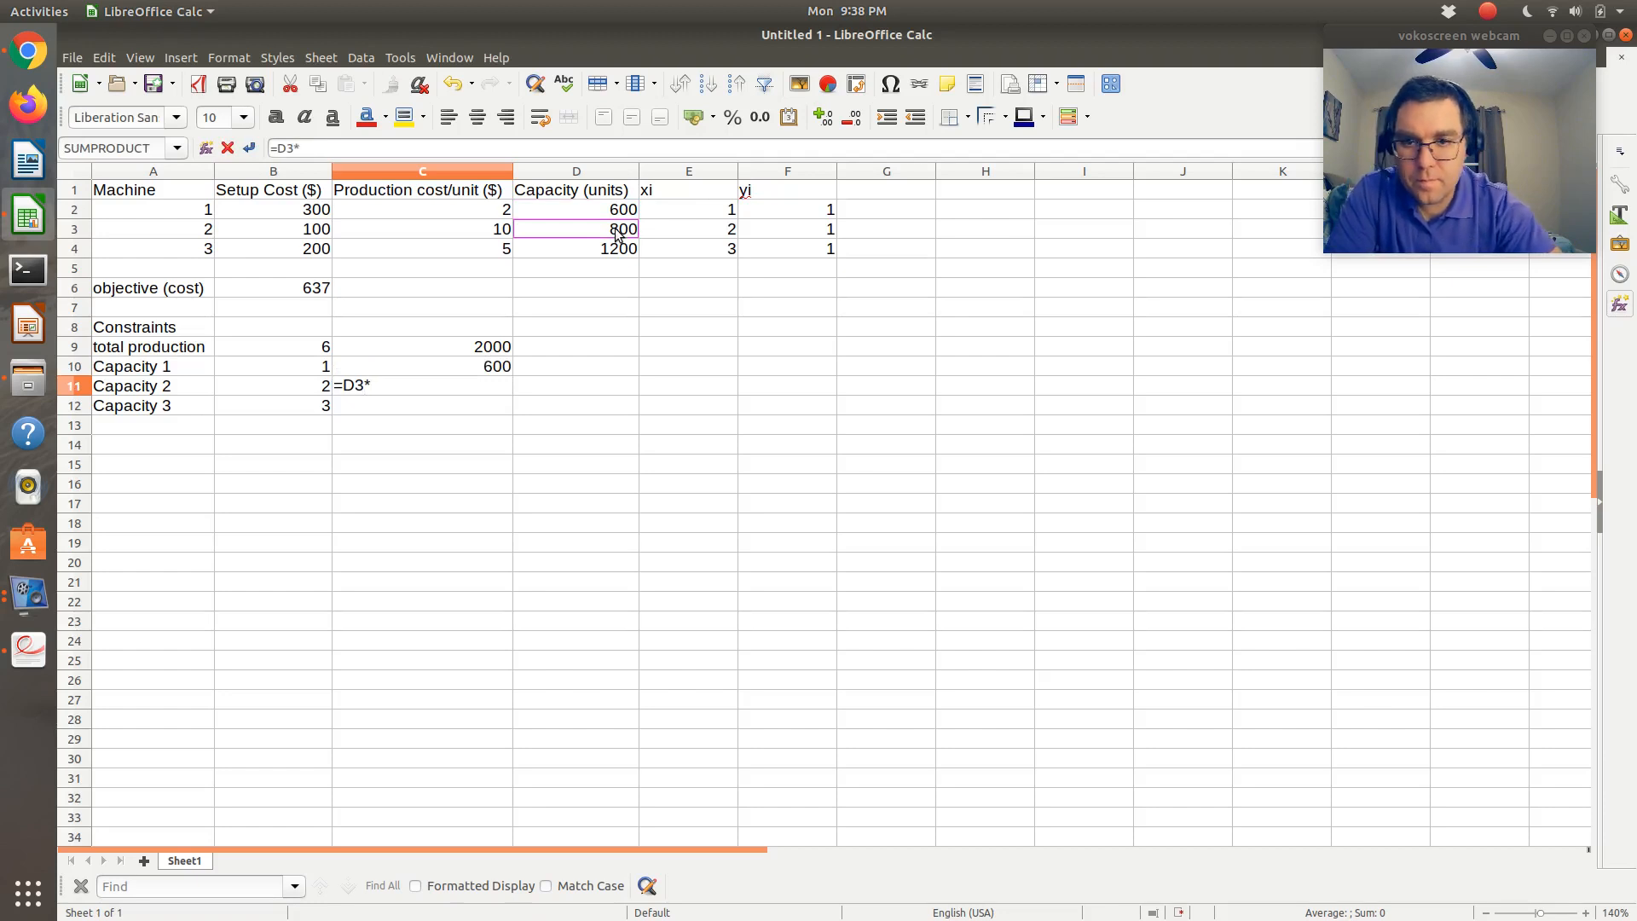
pyautogui.click(767, 232)
pyautogui.press('Return')
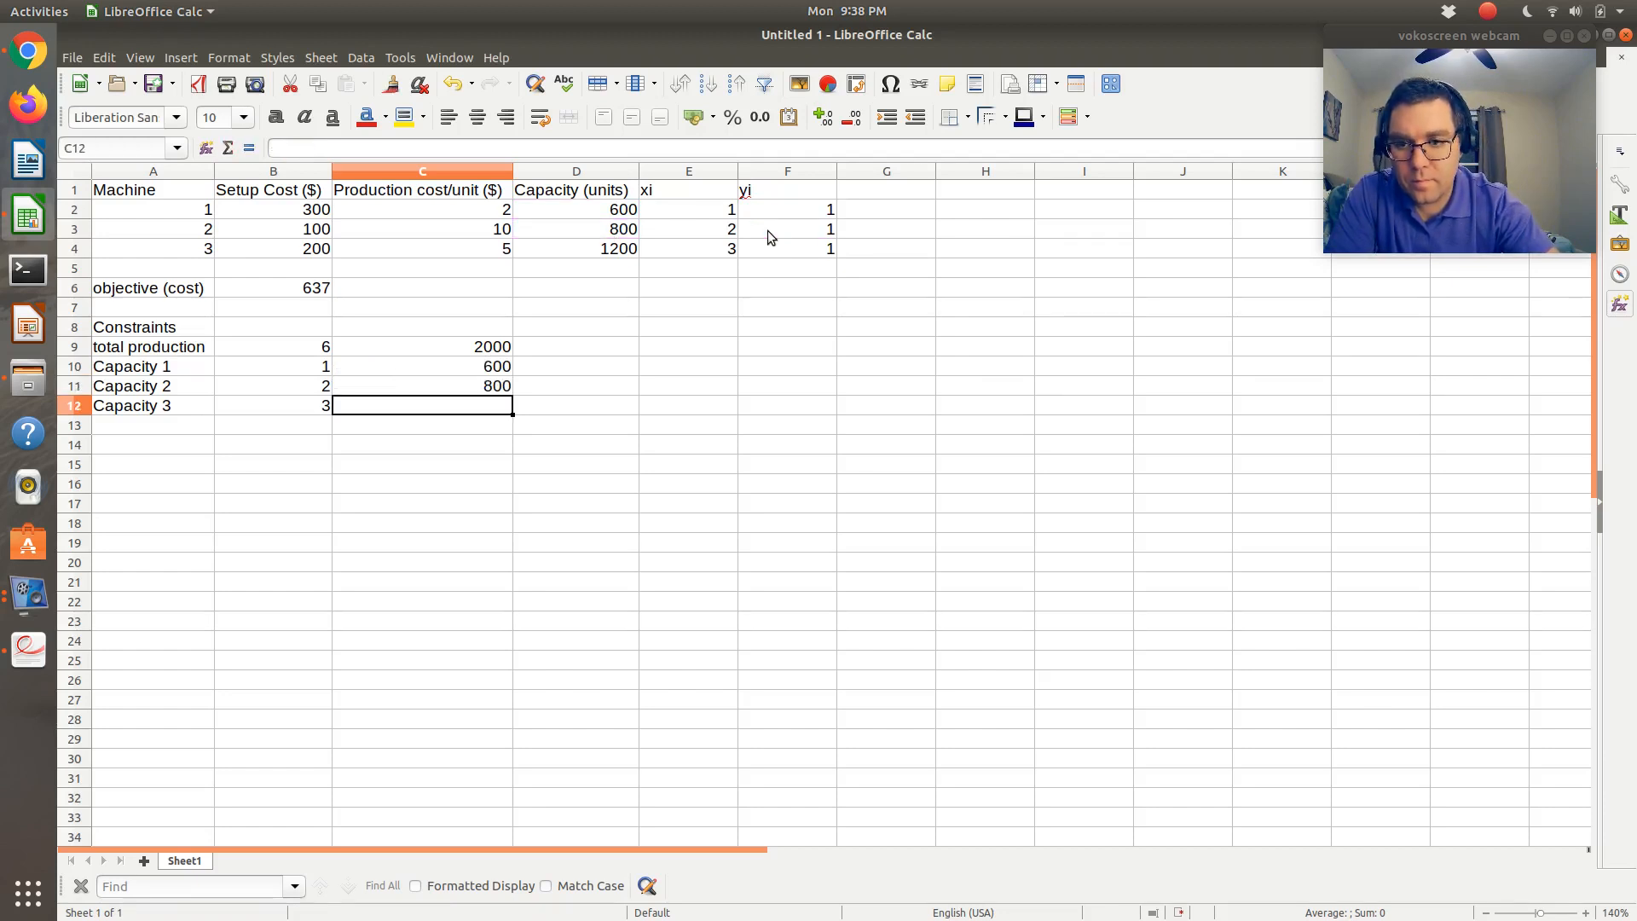
pyautogui.write('=')
pyautogui.click(601, 251)
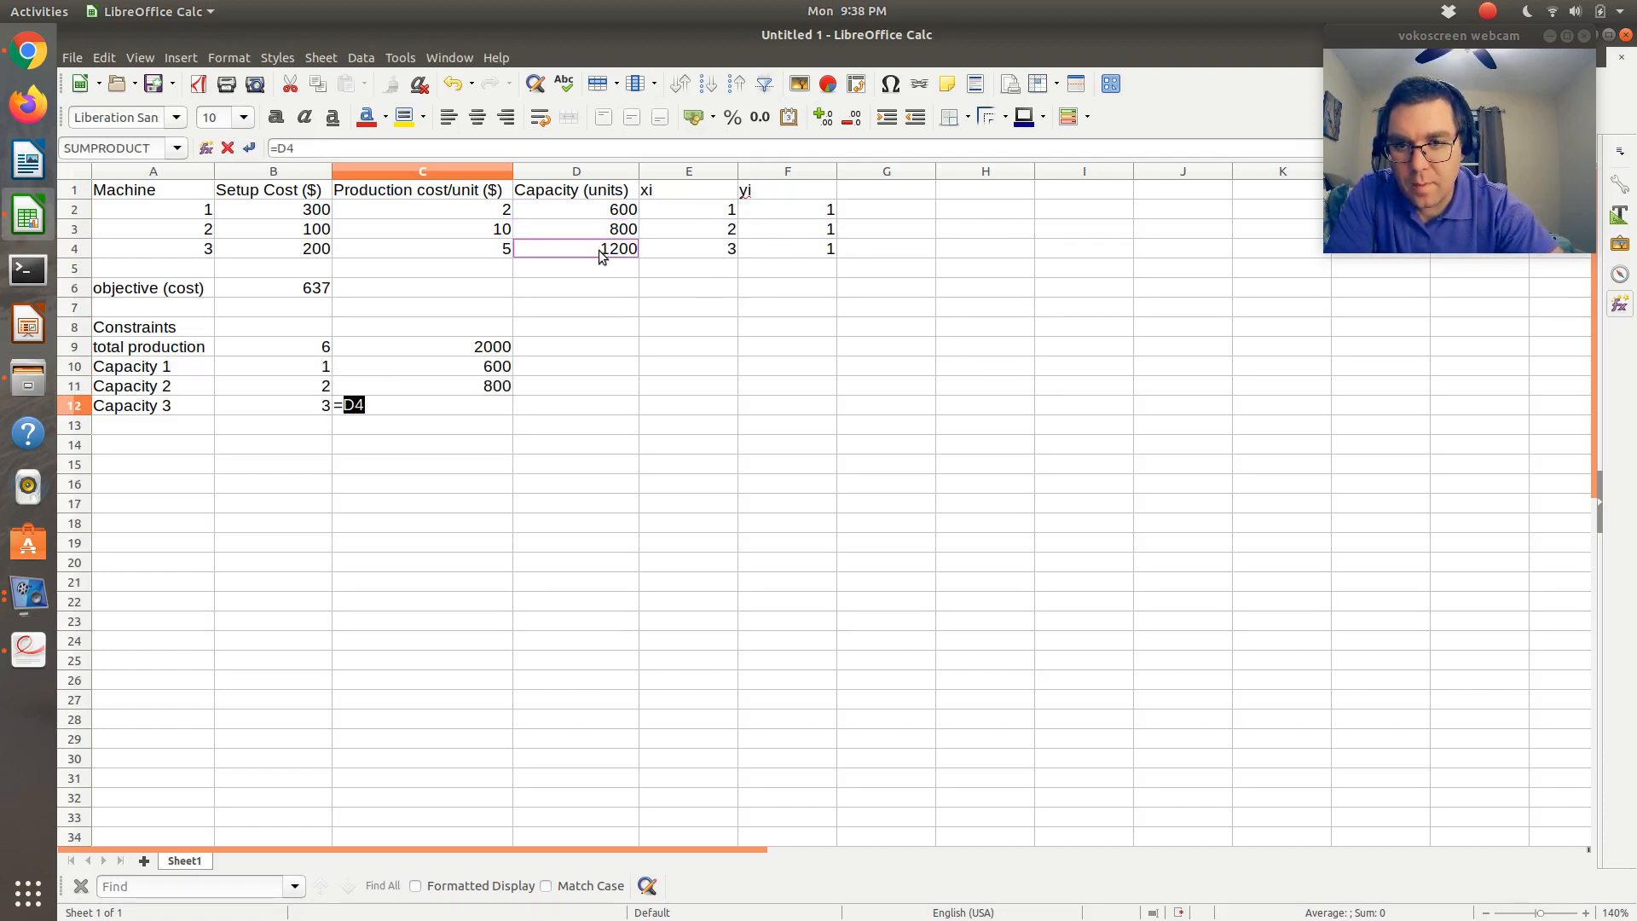
pyautogui.write('*')
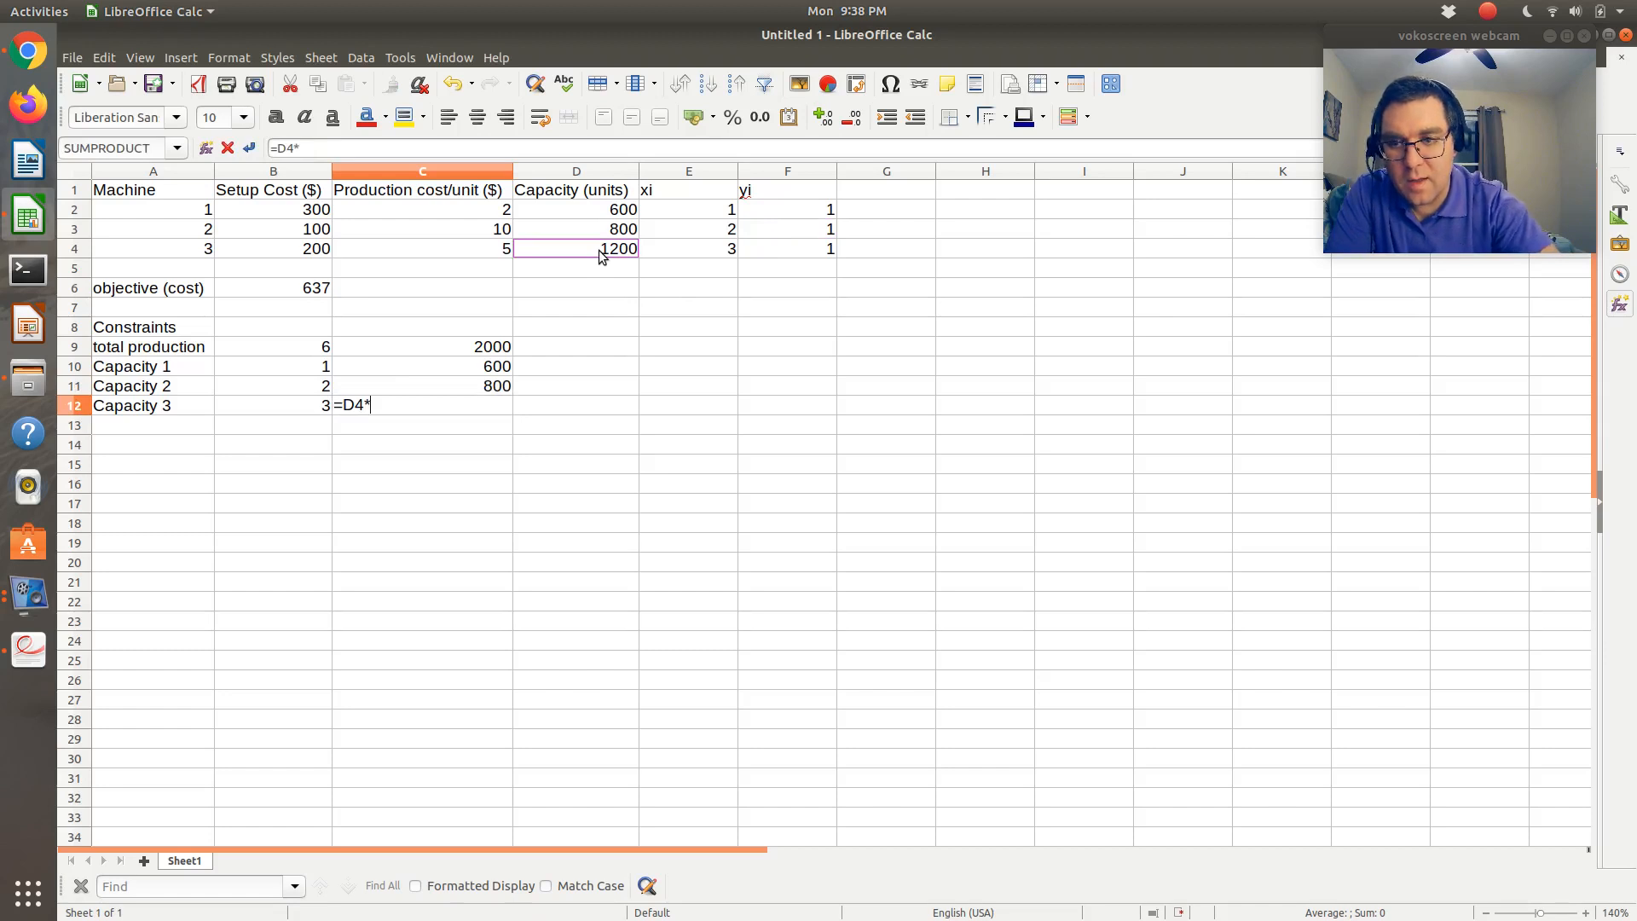
pyautogui.click(826, 251)
pyautogui.press('Return')
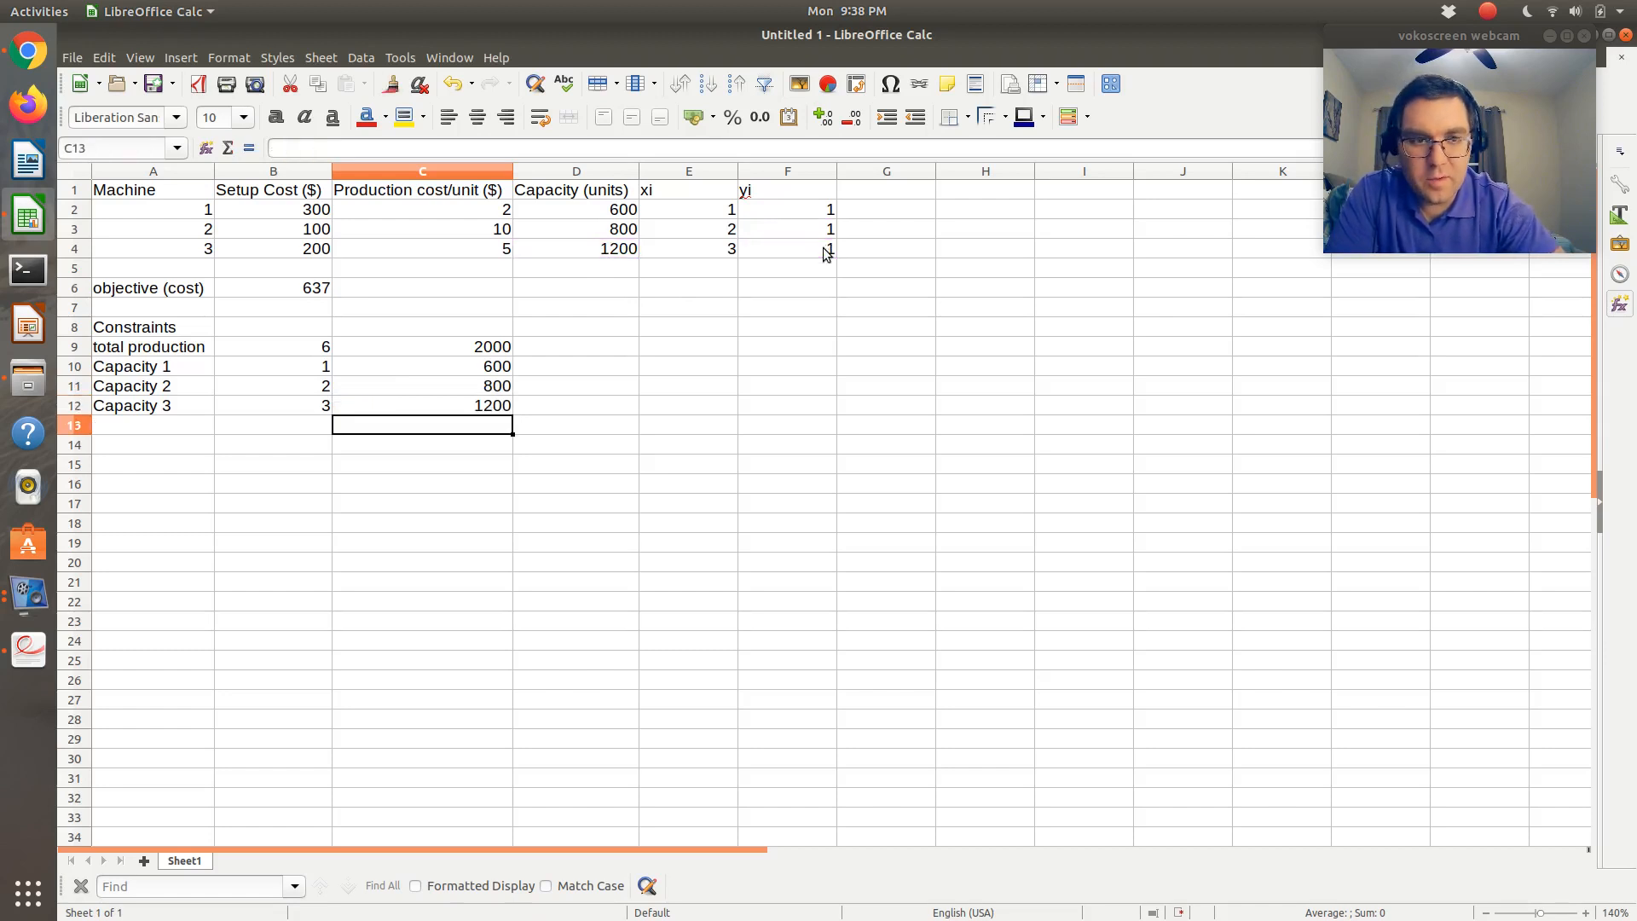
# Enter the labels "Min run 1", "Min run 2" and "Min run 3" in cells A13 to A15
pyautogui.press('Up')
pyautogui.press('Left')
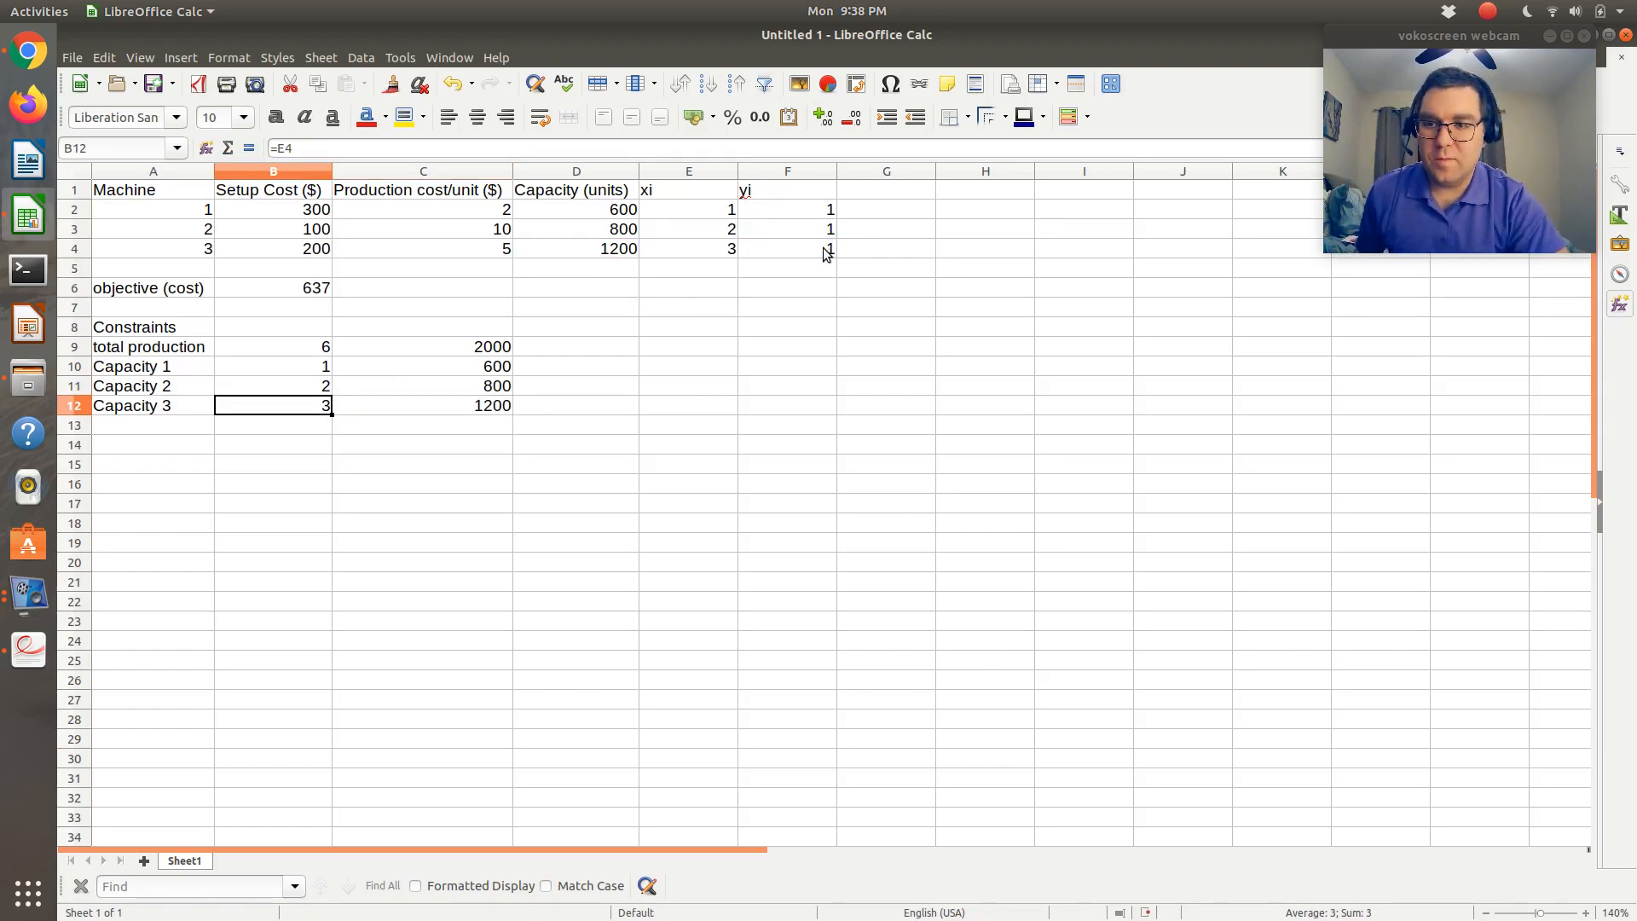
pyautogui.press('Down')
pyautogui.press('Left')
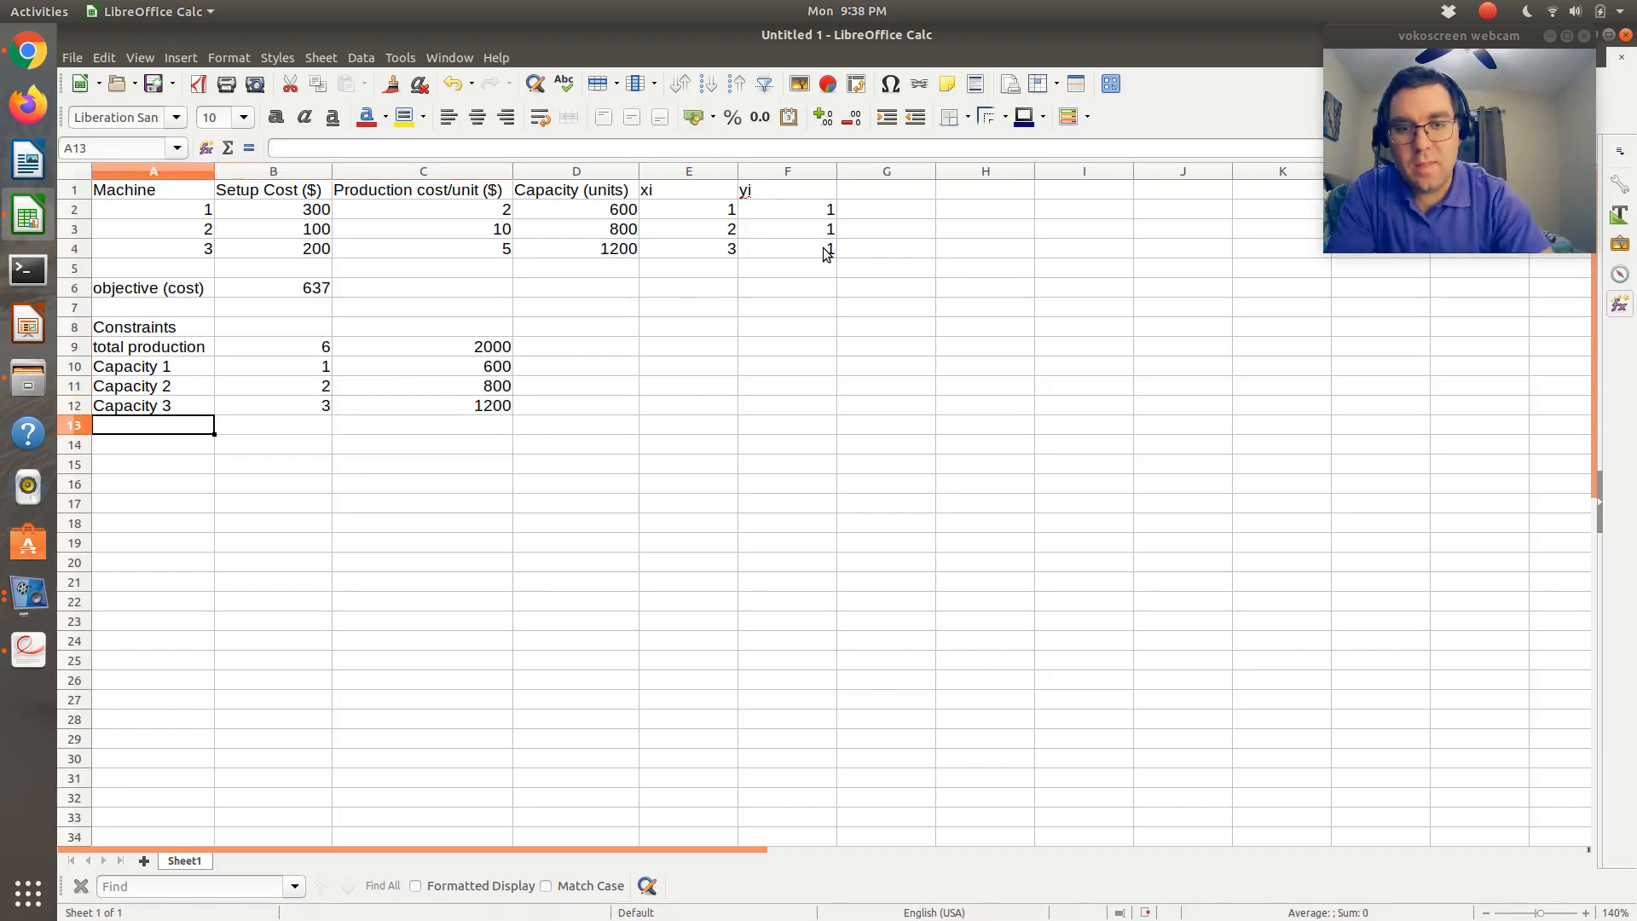
pyautogui.write('Min run 1')
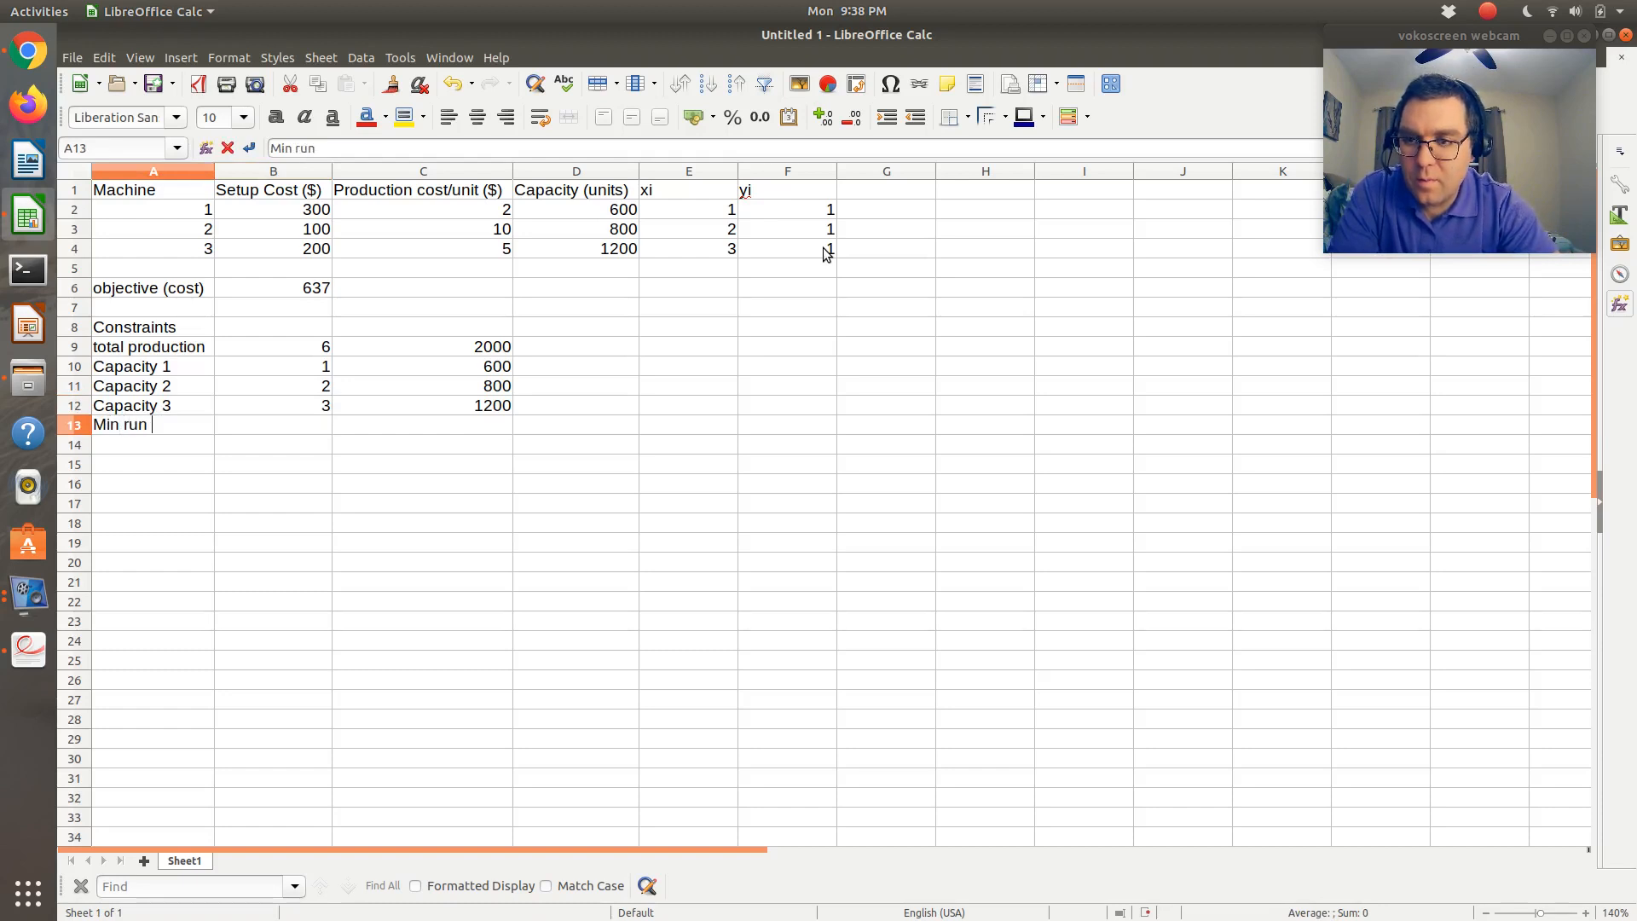
pyautogui.press('Return')
pyautogui.write('Minr')
pyautogui.press('BackSpace')
pyautogui.write('run 2')
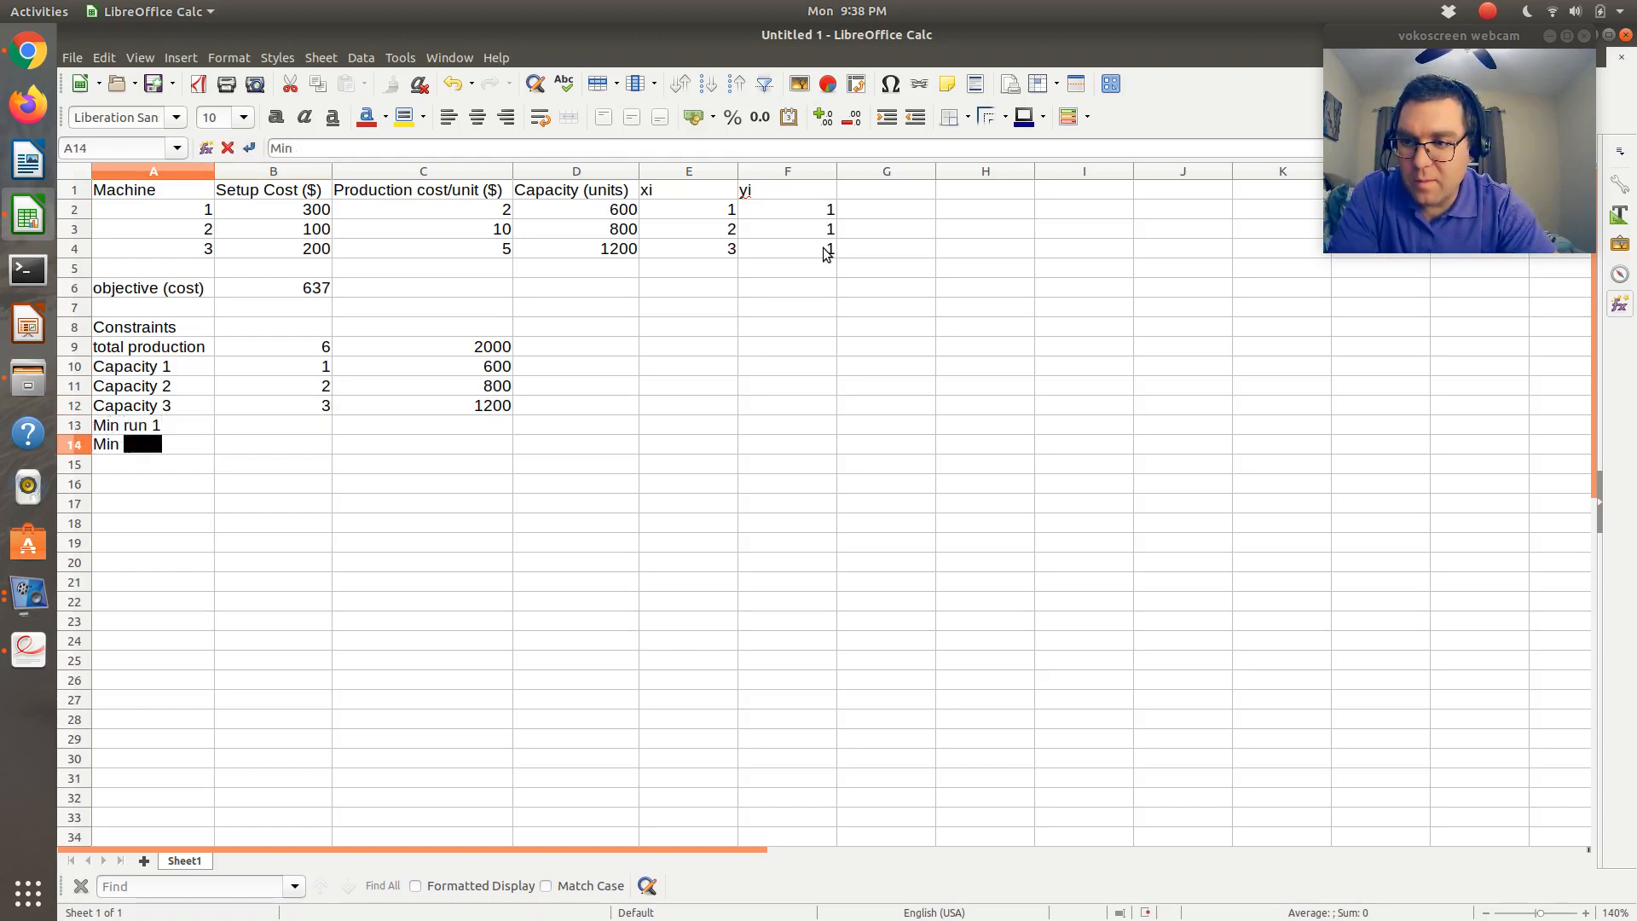
pyautogui.press('Return')
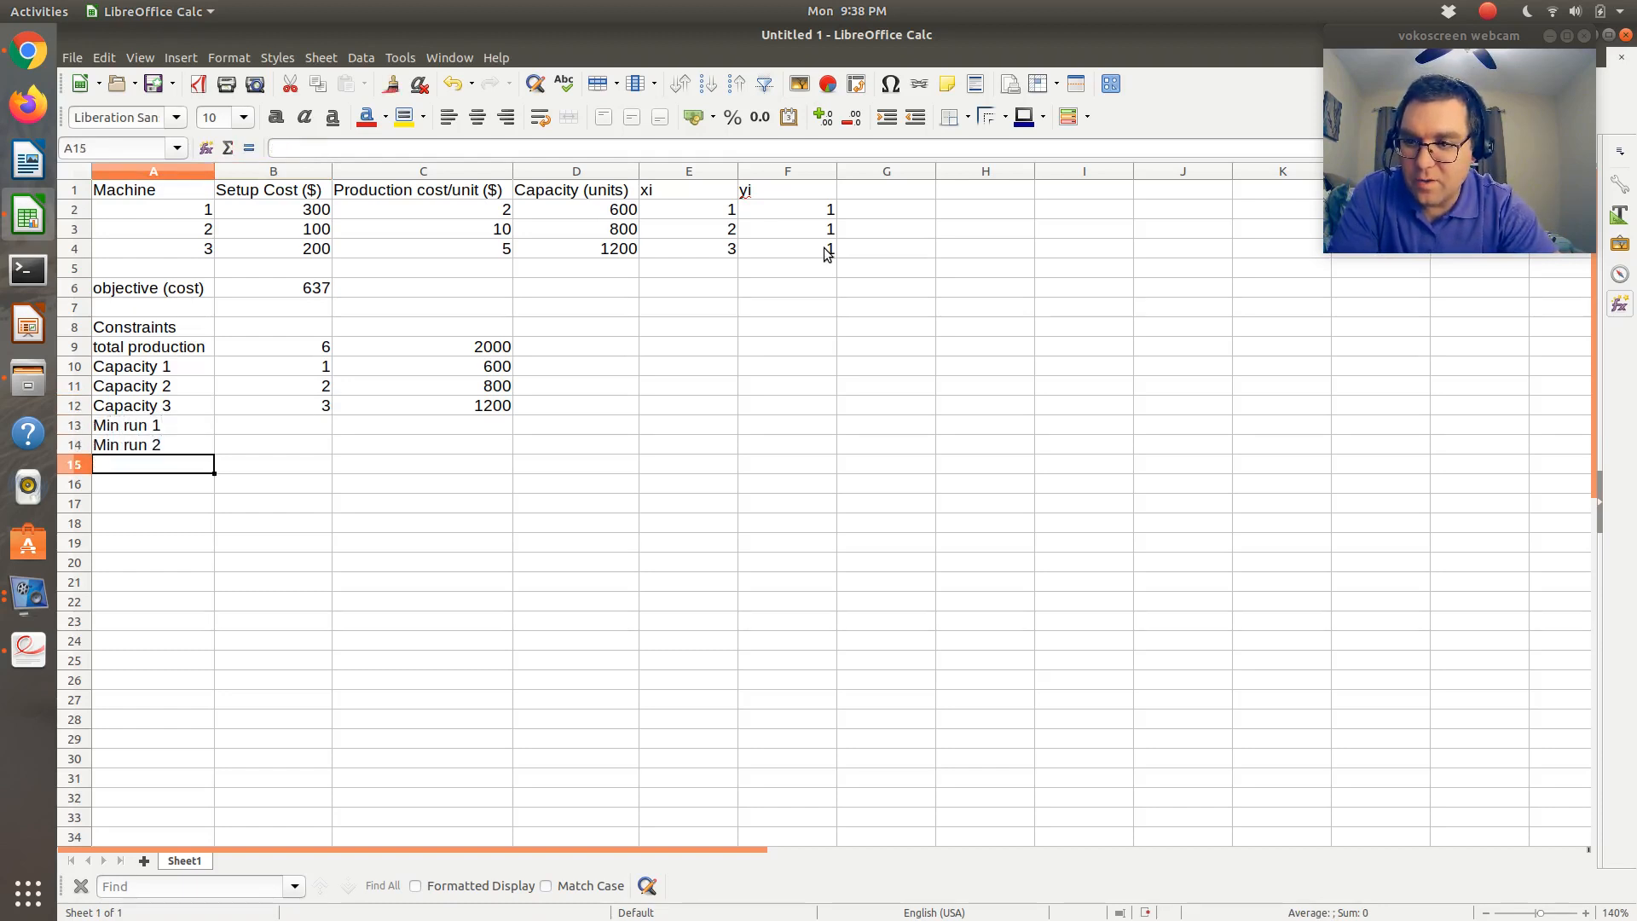
pyautogui.write('Min run 3')
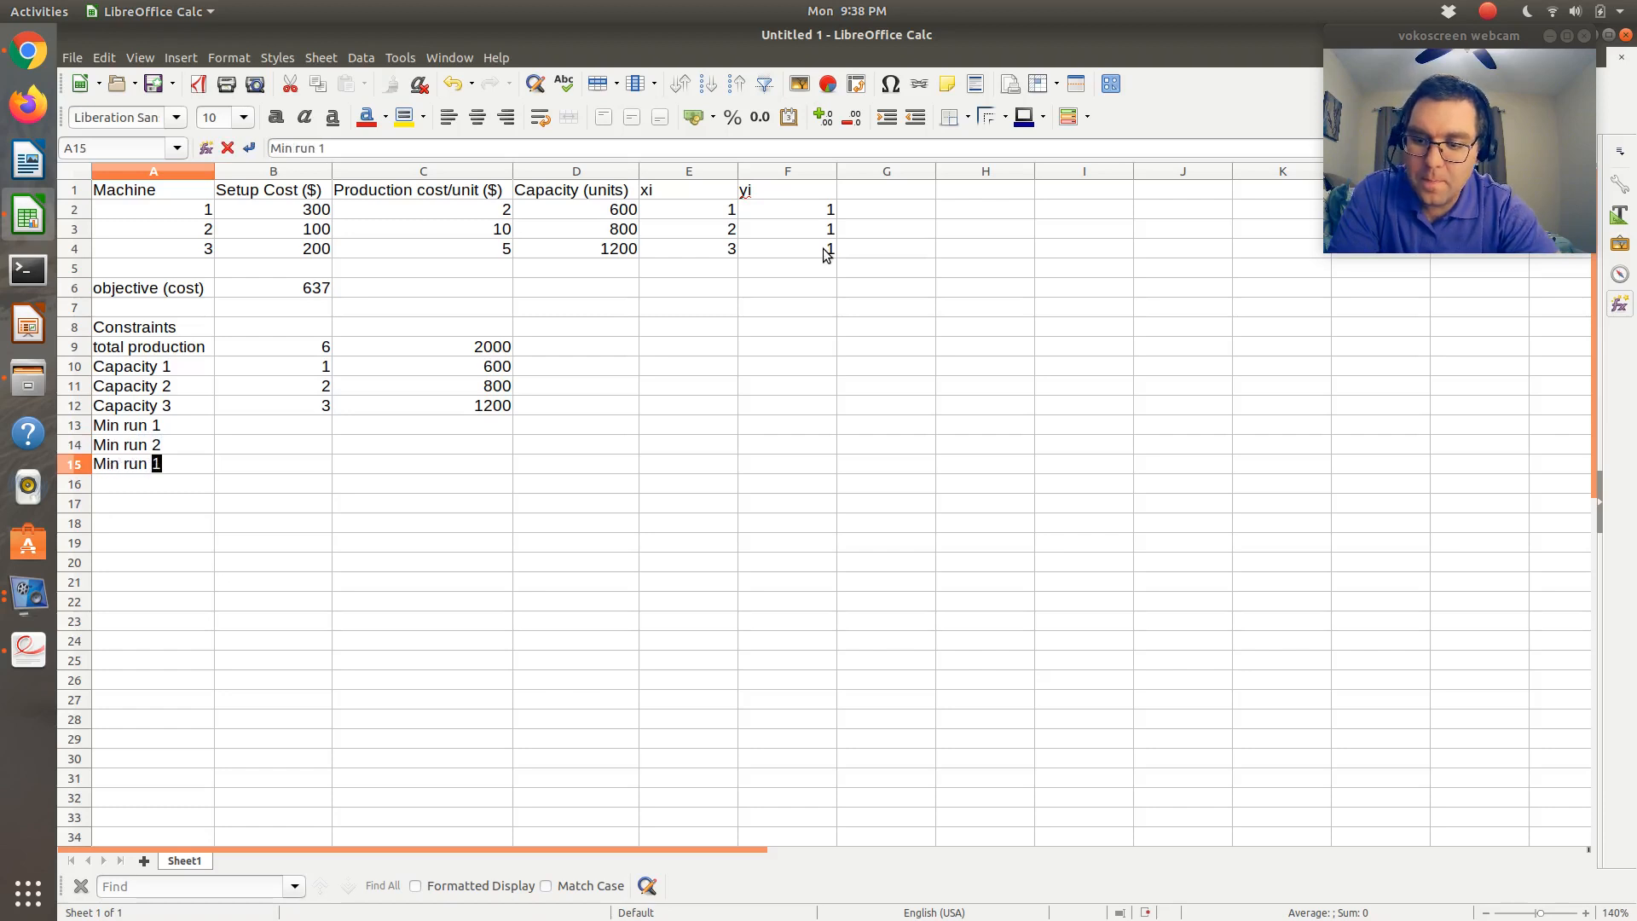
pyautogui.press('Tab')
# Link the minimum run constraint cells B13, B14 and B15 to the xi values with =E2, =E3 and =E4
pyautogui.press('Up')
pyautogui.press('Up')
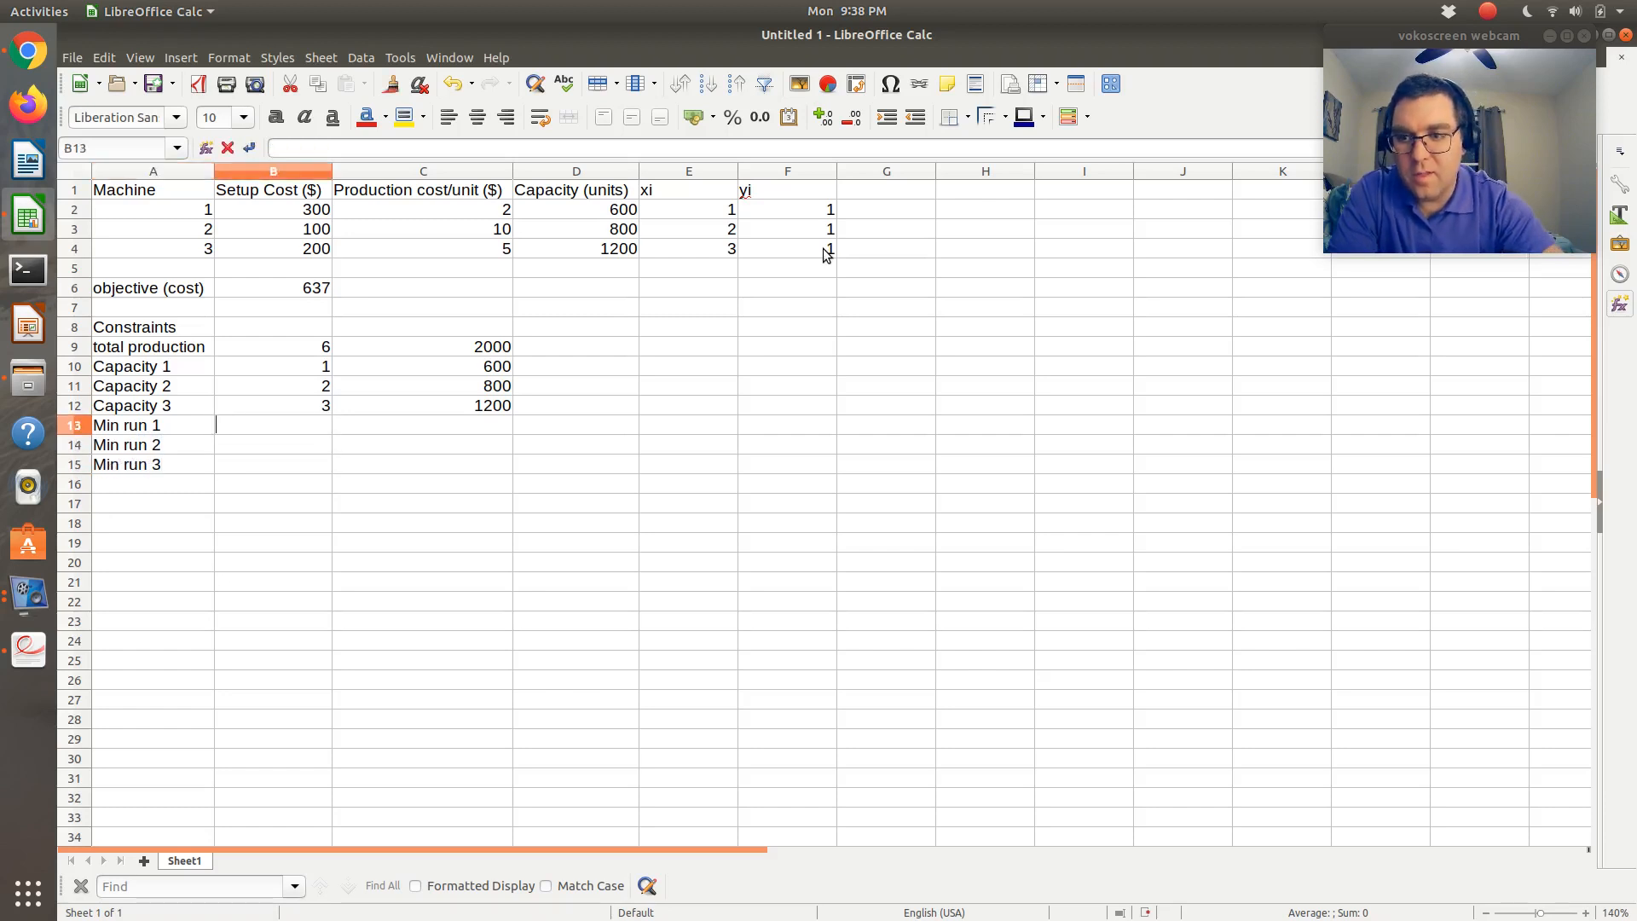
pyautogui.write('=')
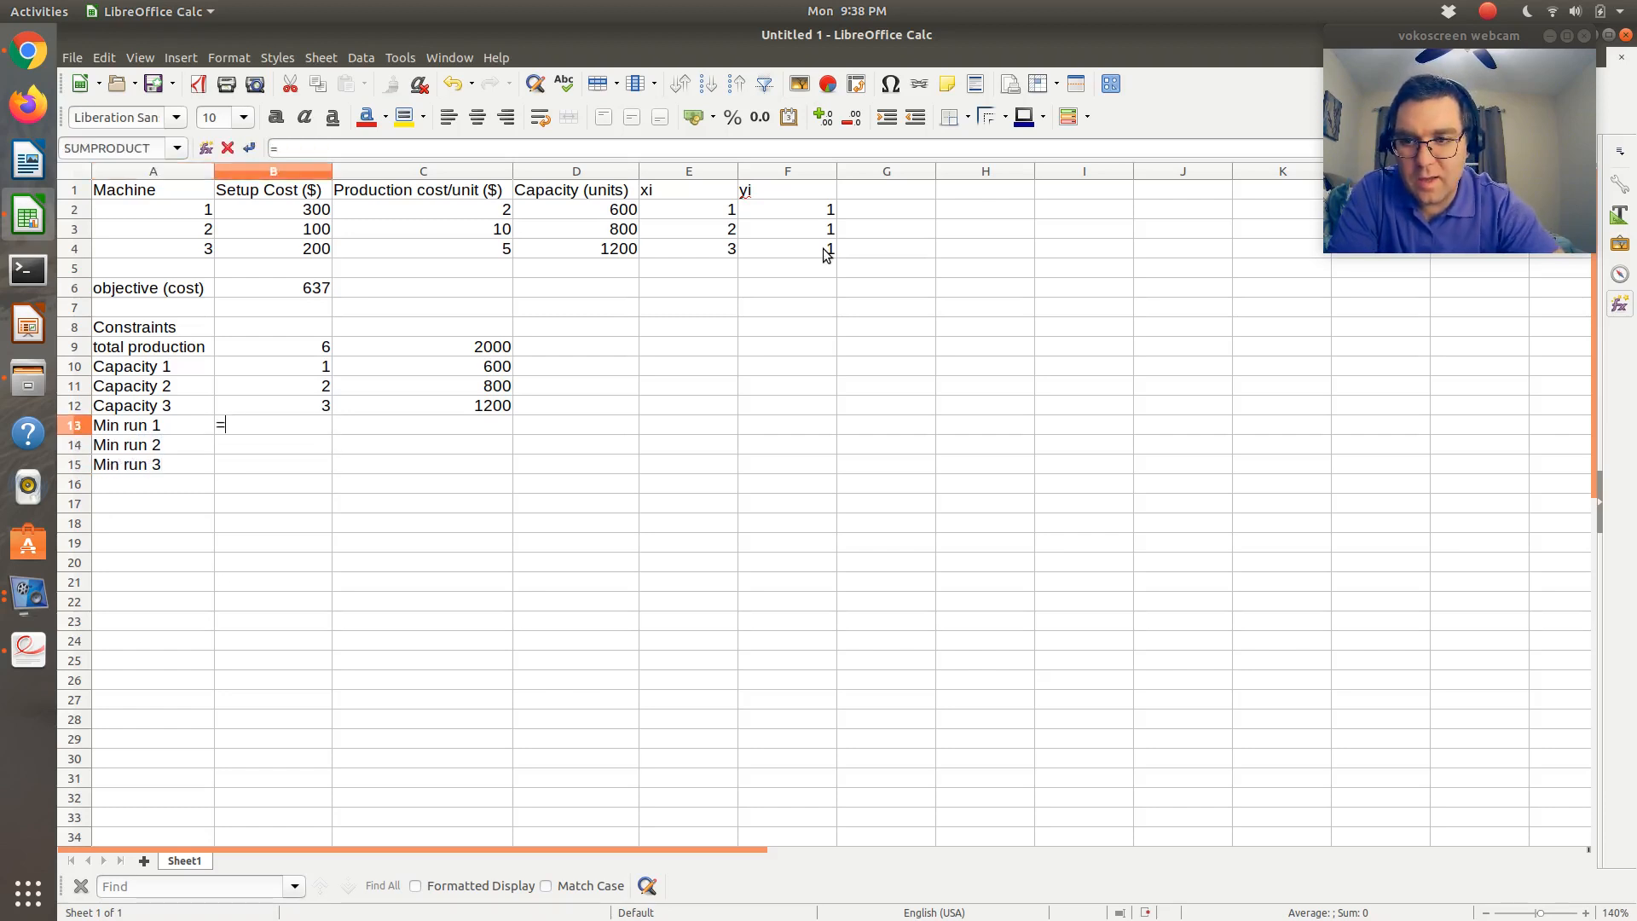
pyautogui.click(709, 213)
pyautogui.press('Return')
pyautogui.write('=')
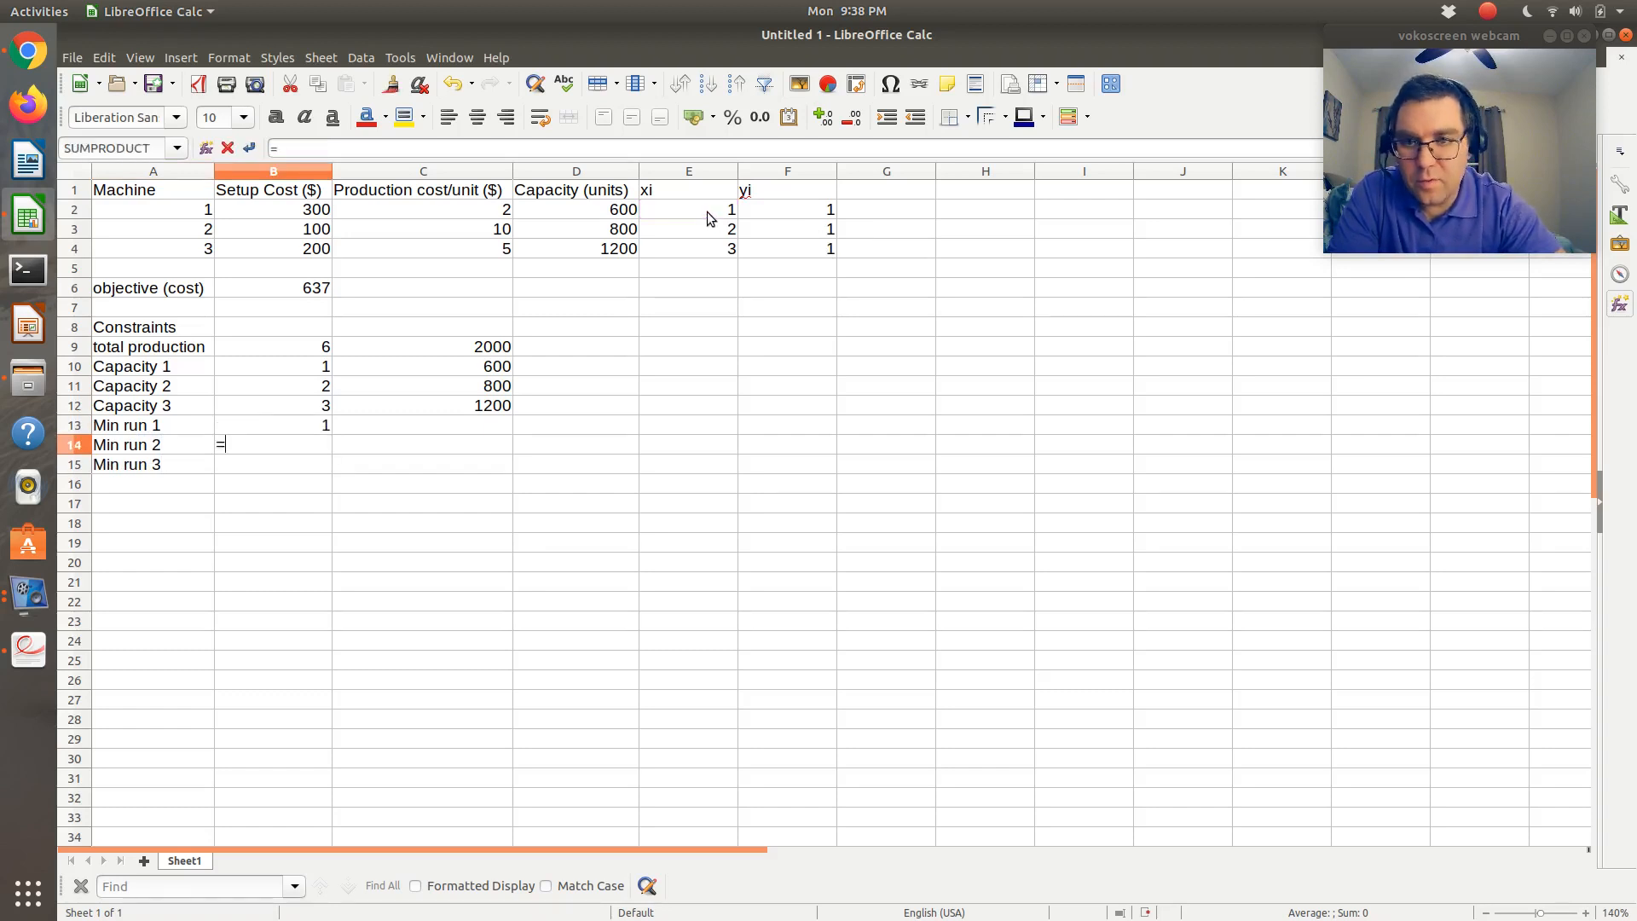
pyautogui.click(709, 229)
pyautogui.write('4')
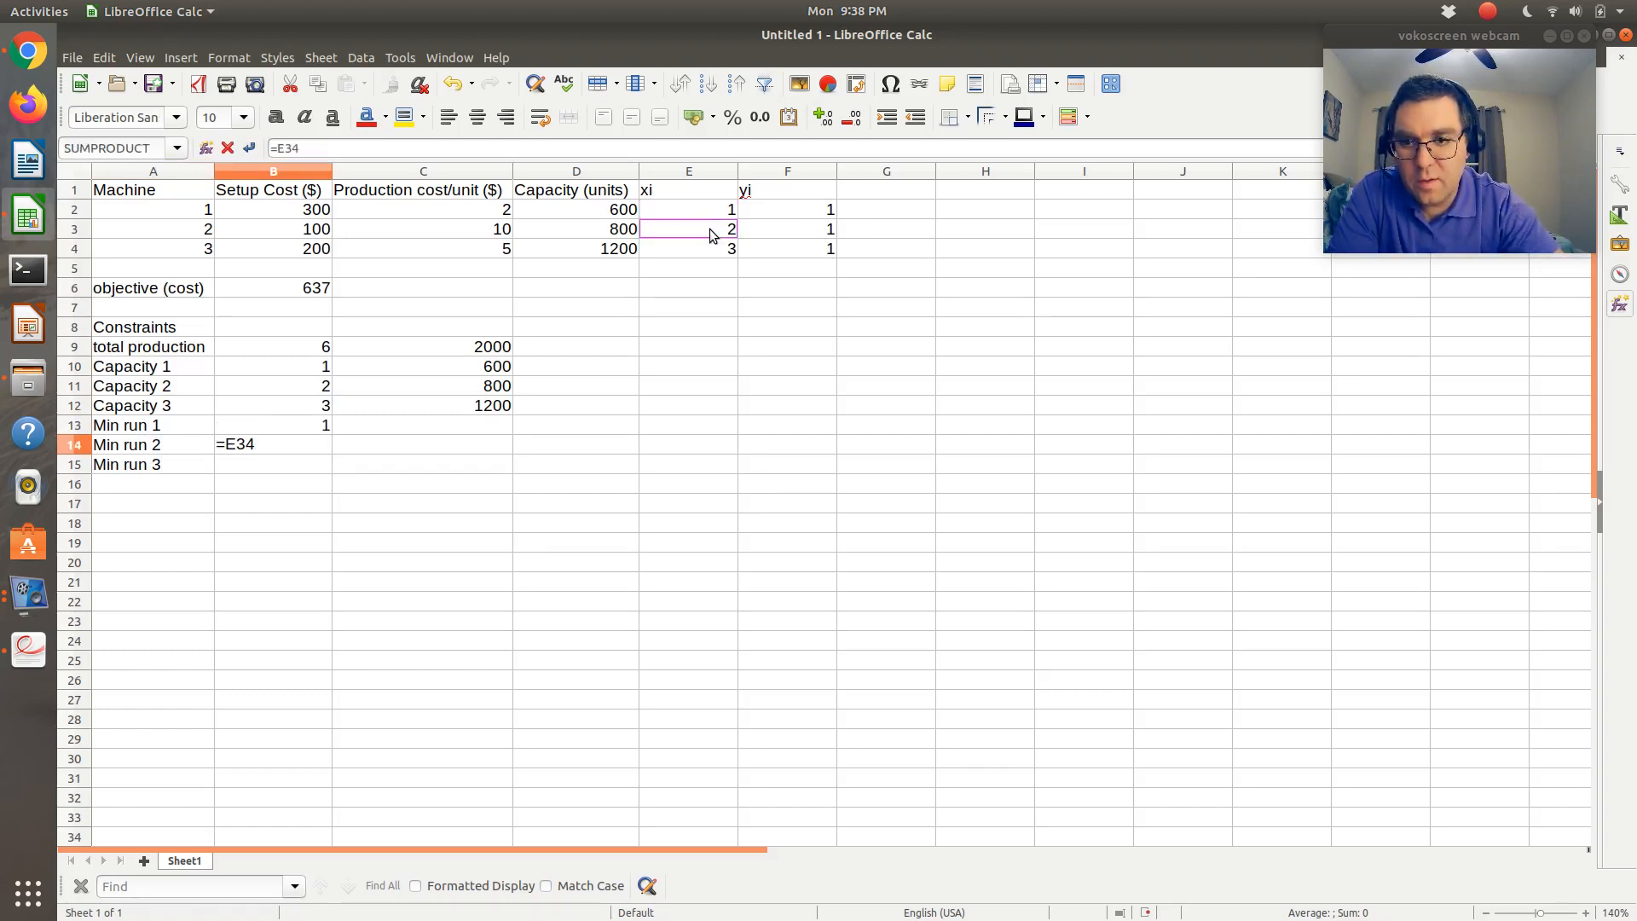
pyautogui.hotkey('ctrl', 'shift', 'Left')
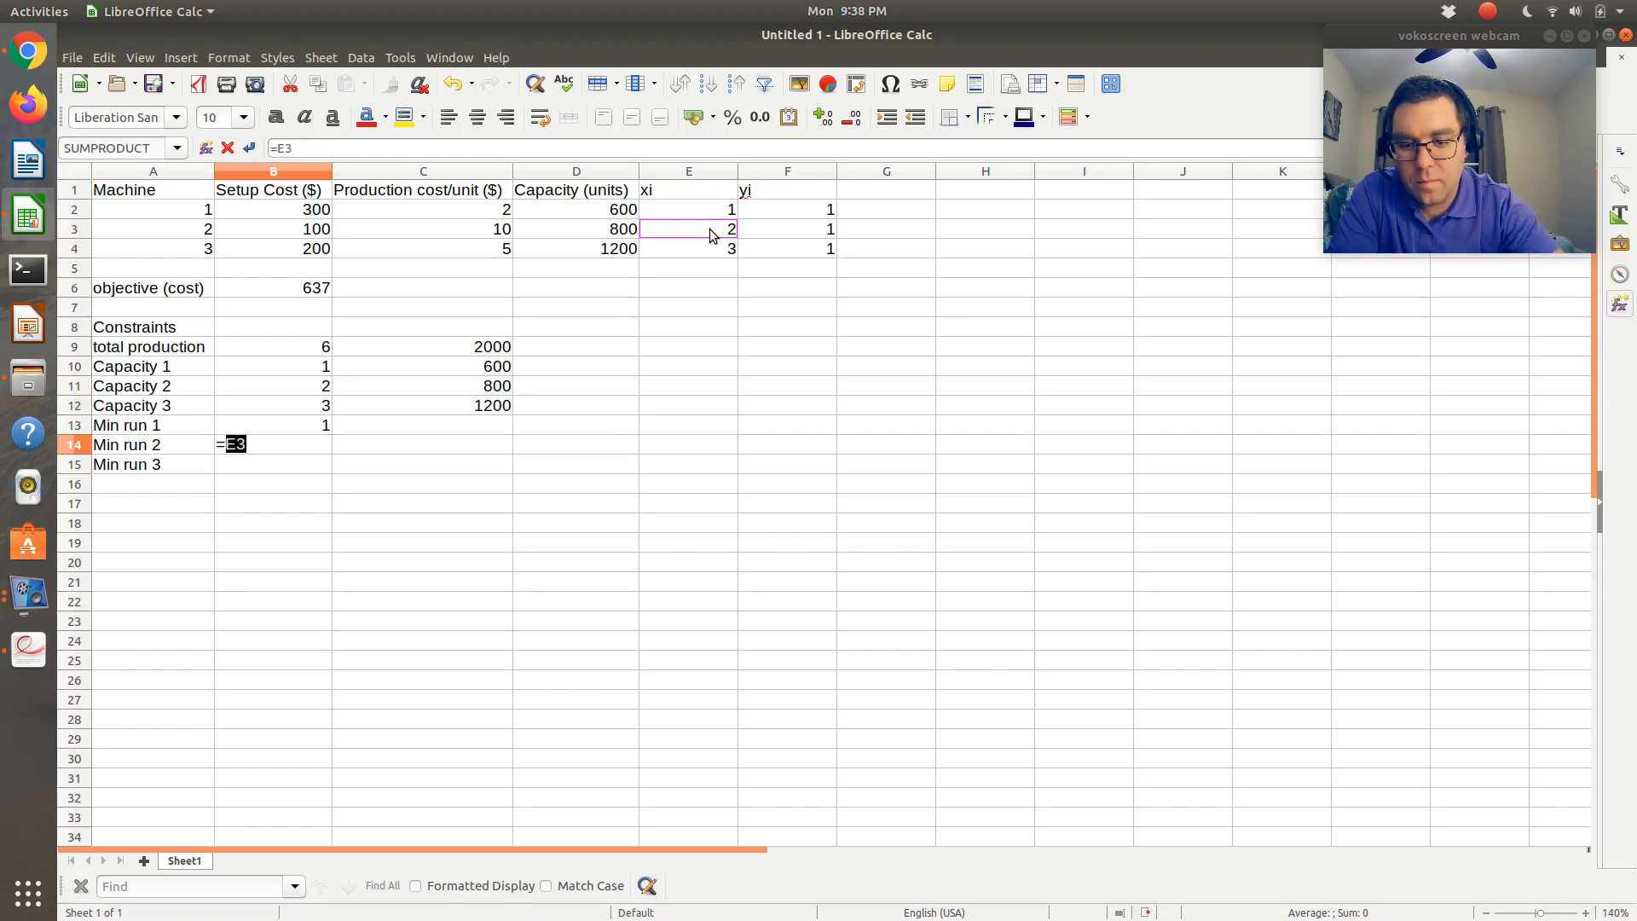
pyautogui.press('Return')
pyautogui.write('=')
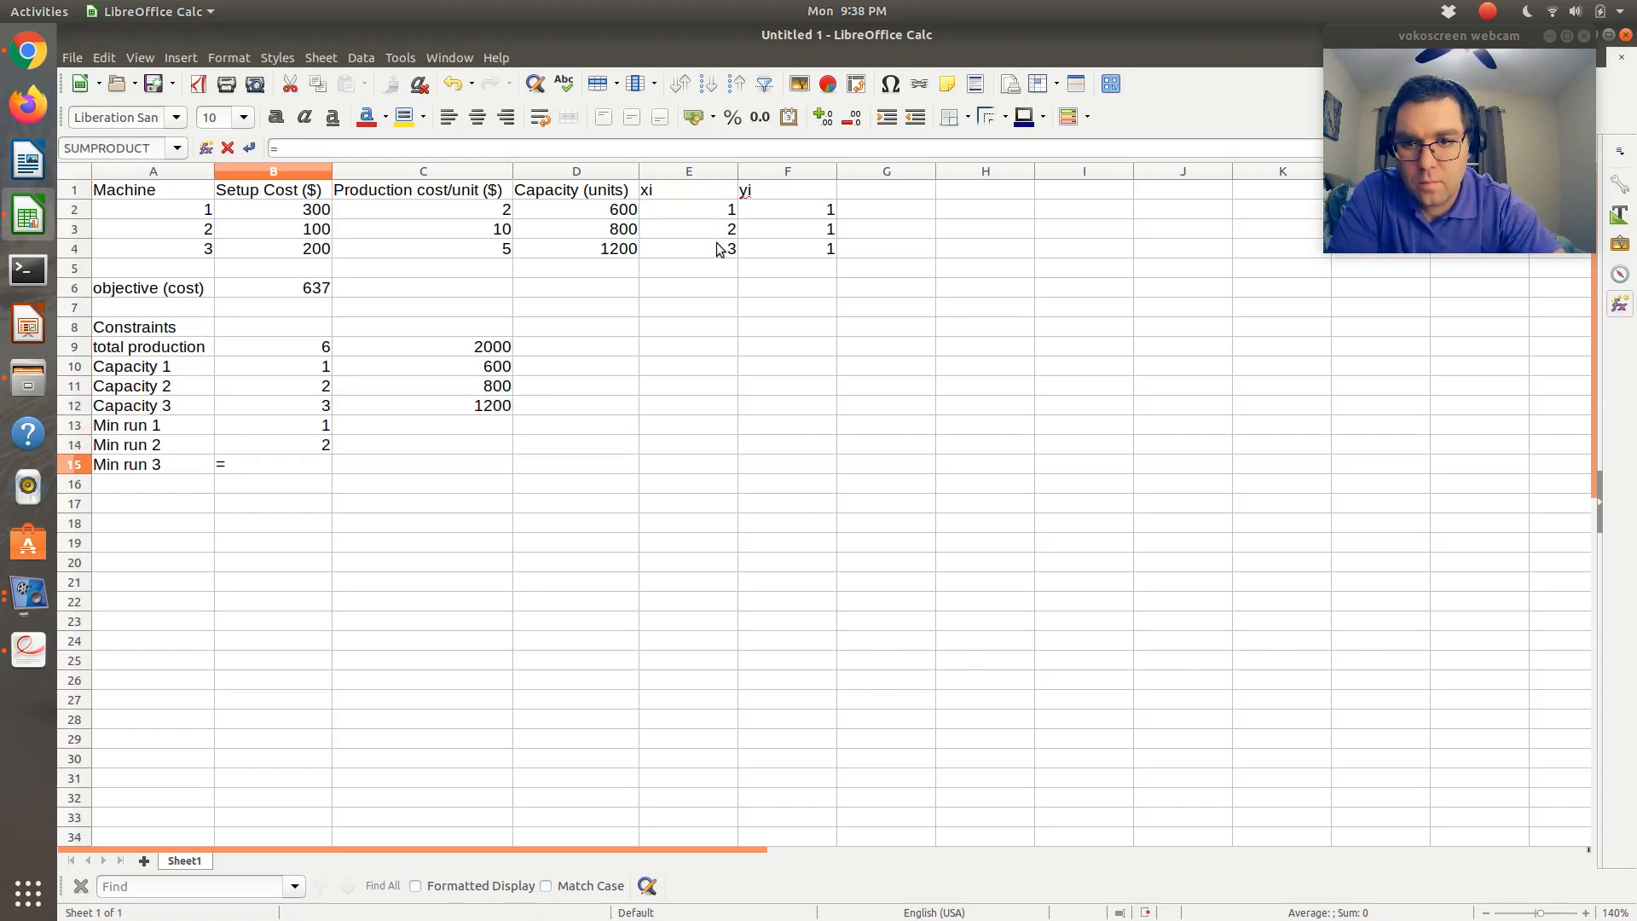
pyautogui.click(718, 253)
pyautogui.press('Return')
# Enter the machine 1 minimum run limit formula =500*F2 in cell C13
pyautogui.press('Right')
pyautogui.press('Up')
pyautogui.press('Up')
pyautogui.press('Up')
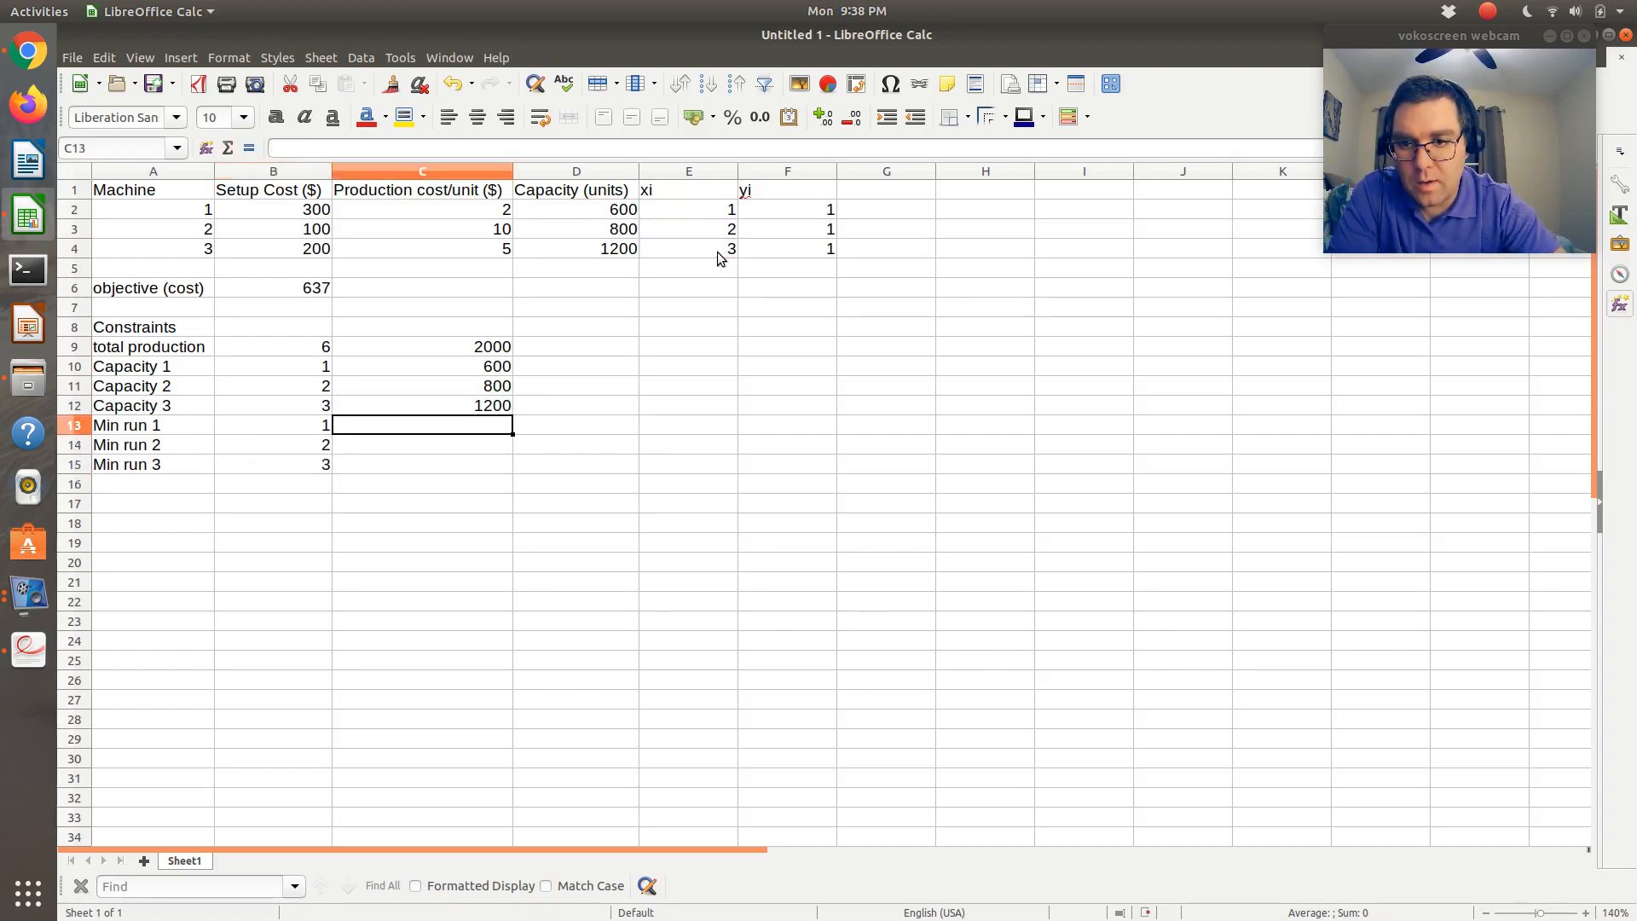
pyautogui.write('=')
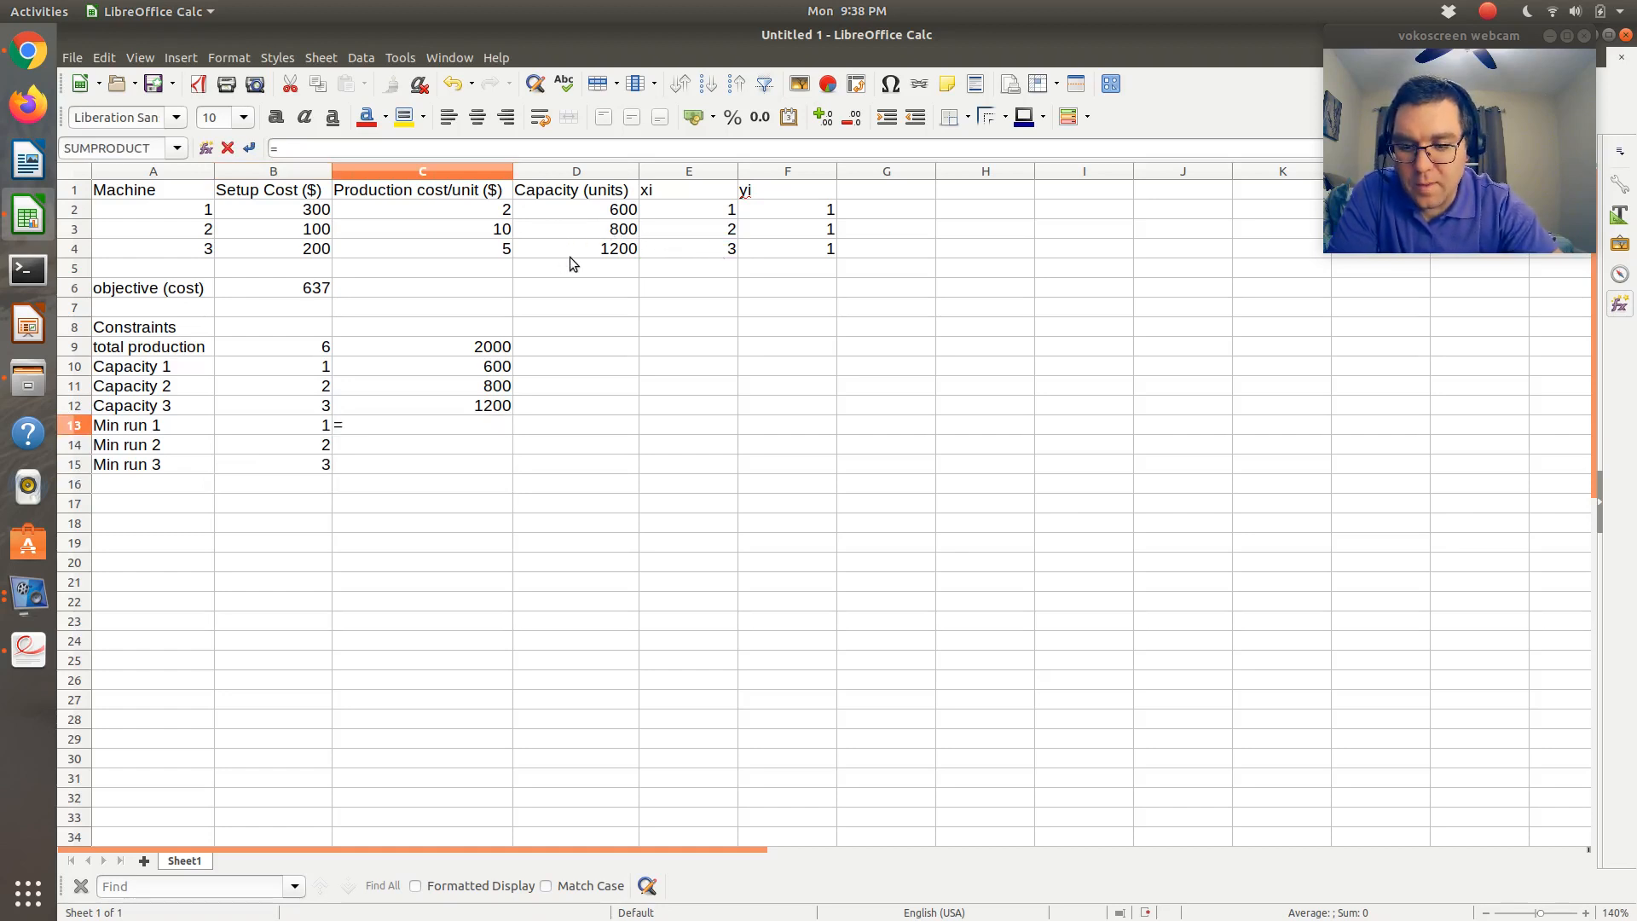
pyautogui.write('500*')
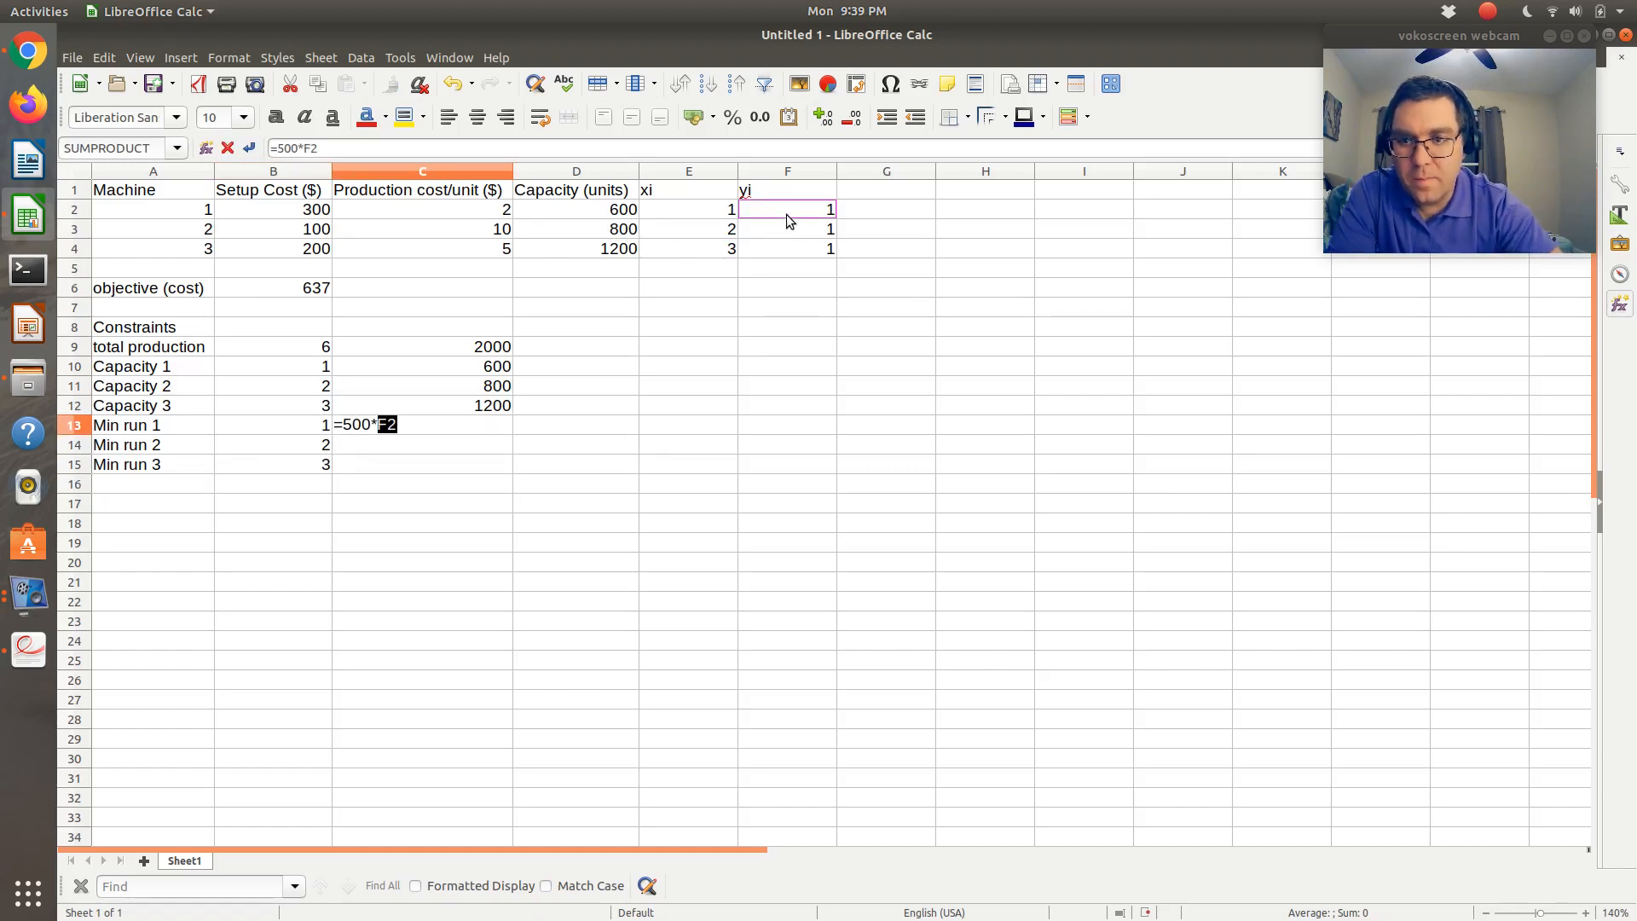
pyautogui.press('BackSpace')
pyautogui.press('Return')
# Enter the minimum run limit formulas for machines 2 and 3, =500*F3 in C14 and =500*F4 in C15
pyautogui.write('=5')
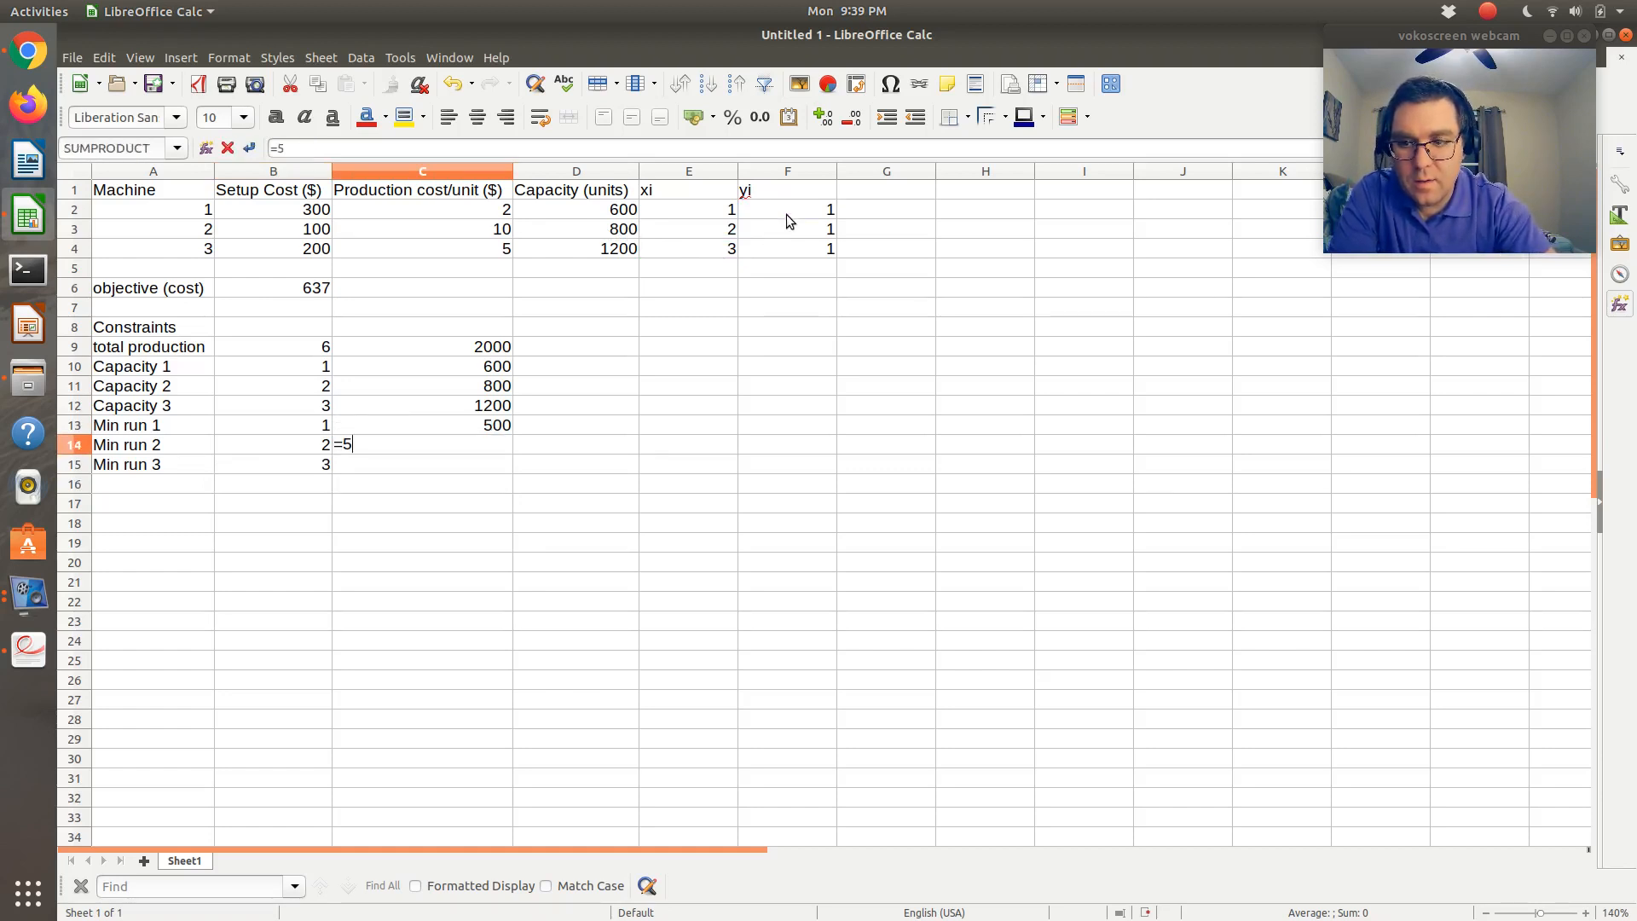
pyautogui.write('00*')
pyautogui.click(825, 229)
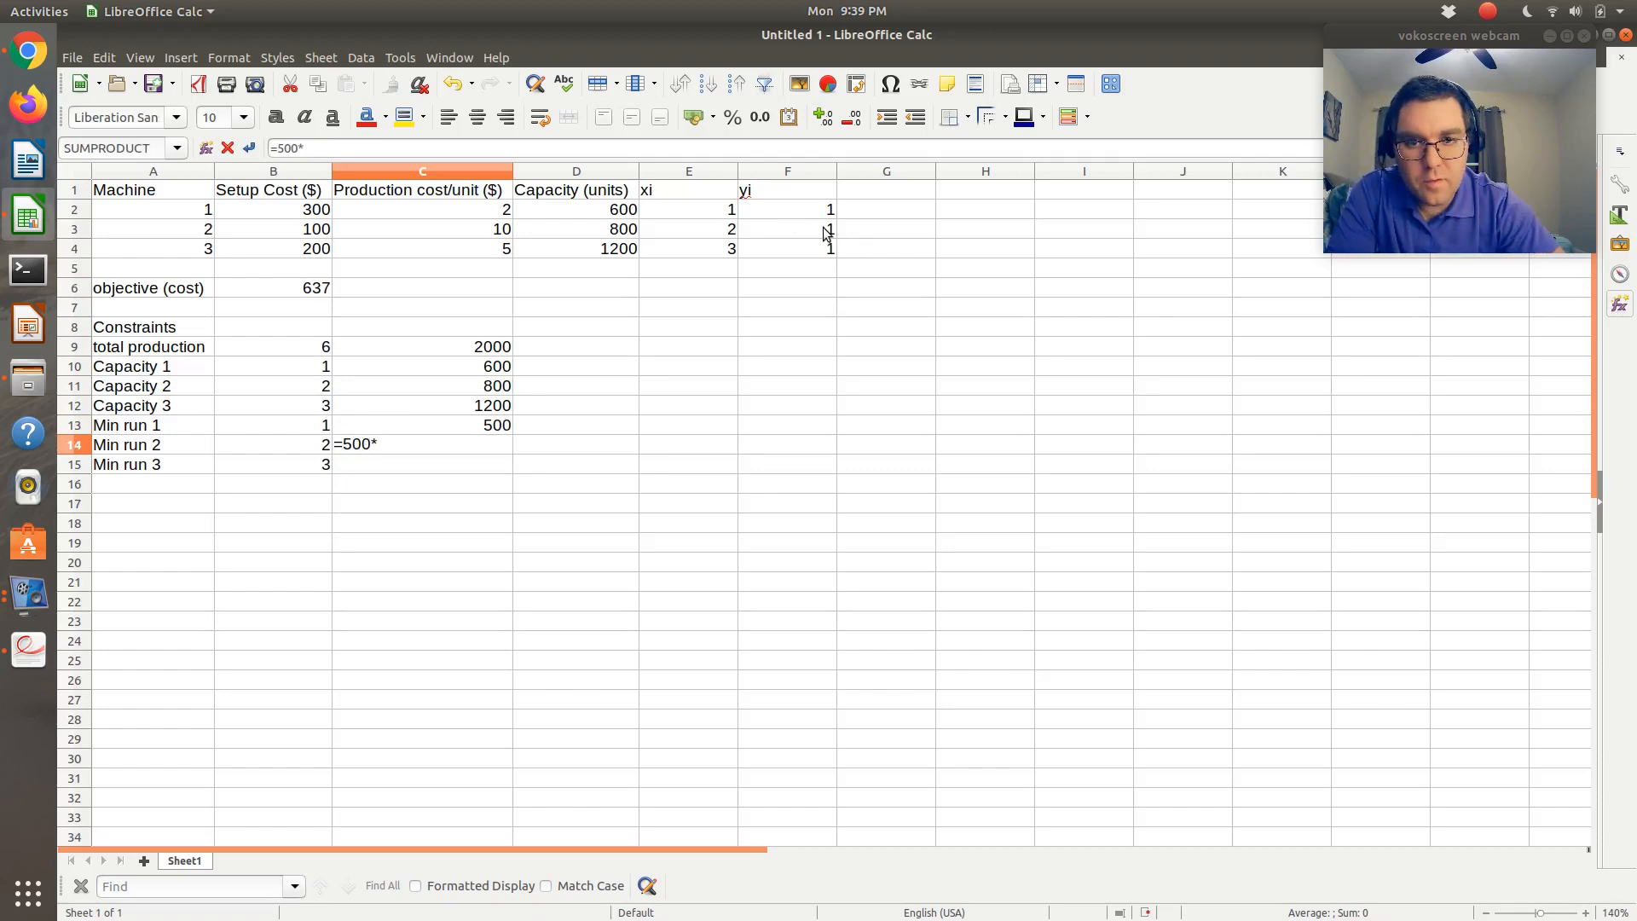
pyautogui.press('Return')
pyautogui.write('=')
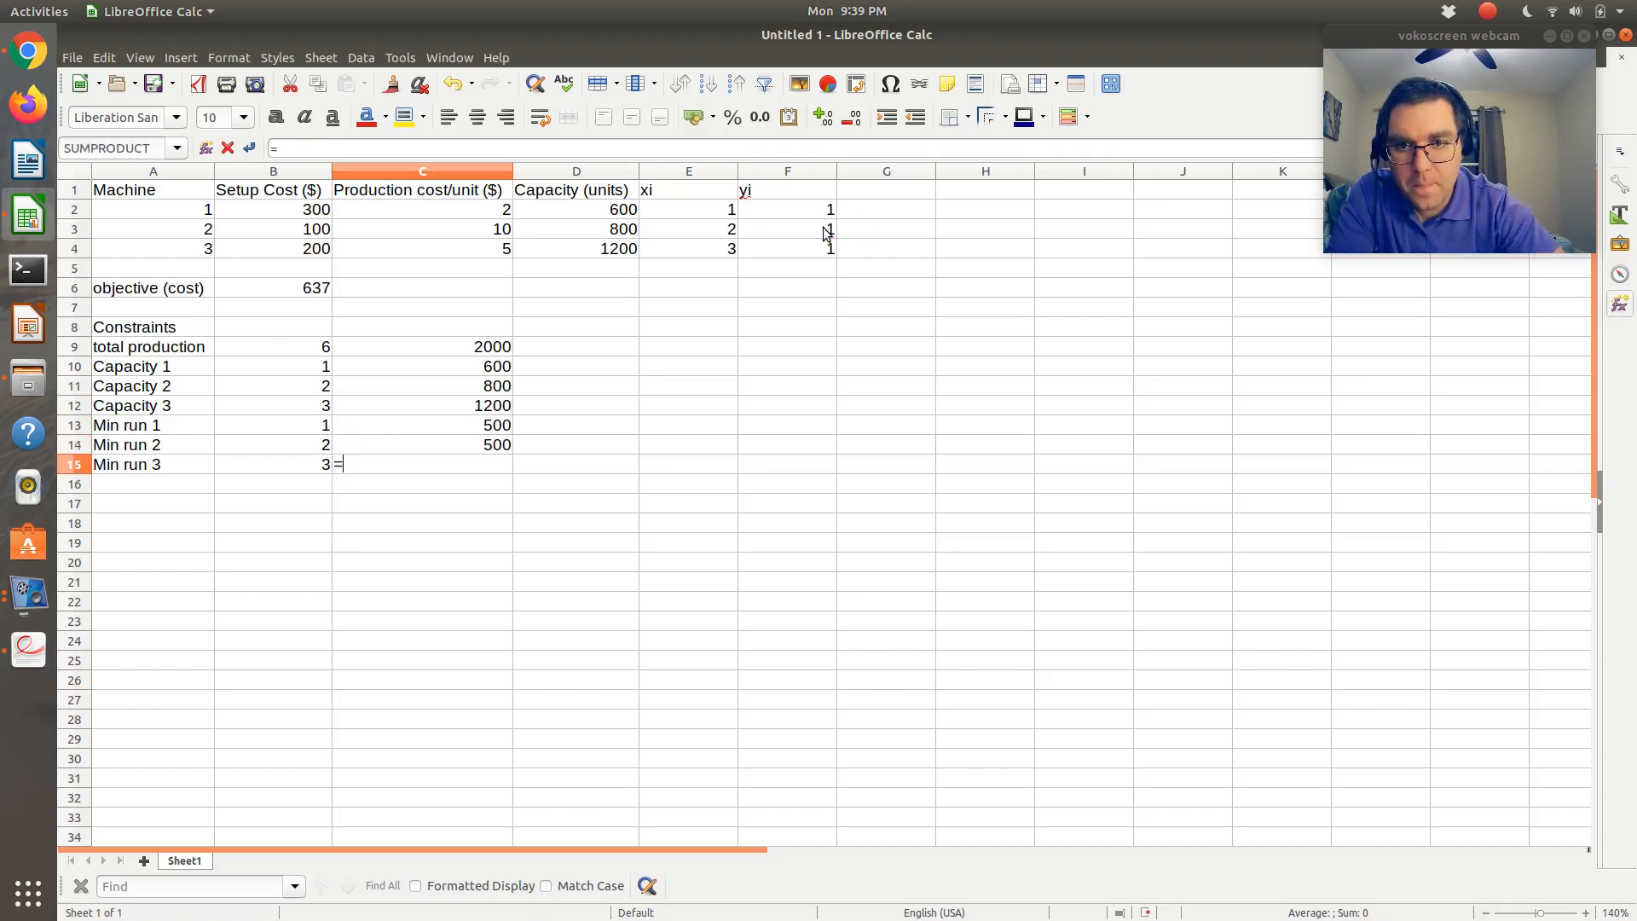
pyautogui.write('500')
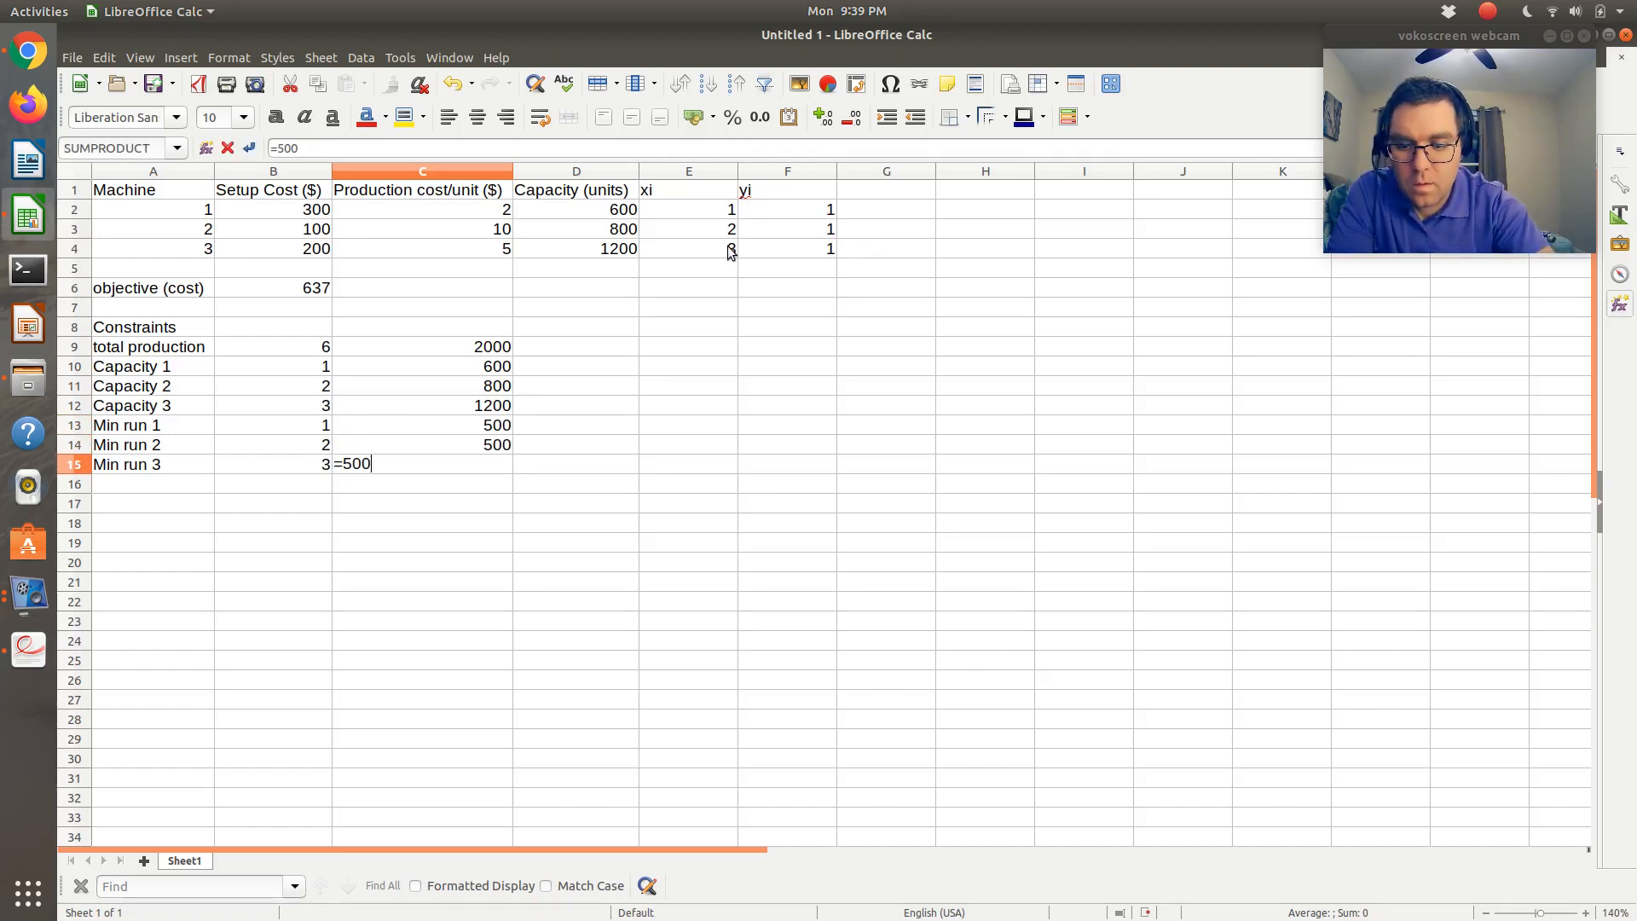
pyautogui.write('*')
pyautogui.click(782, 253)
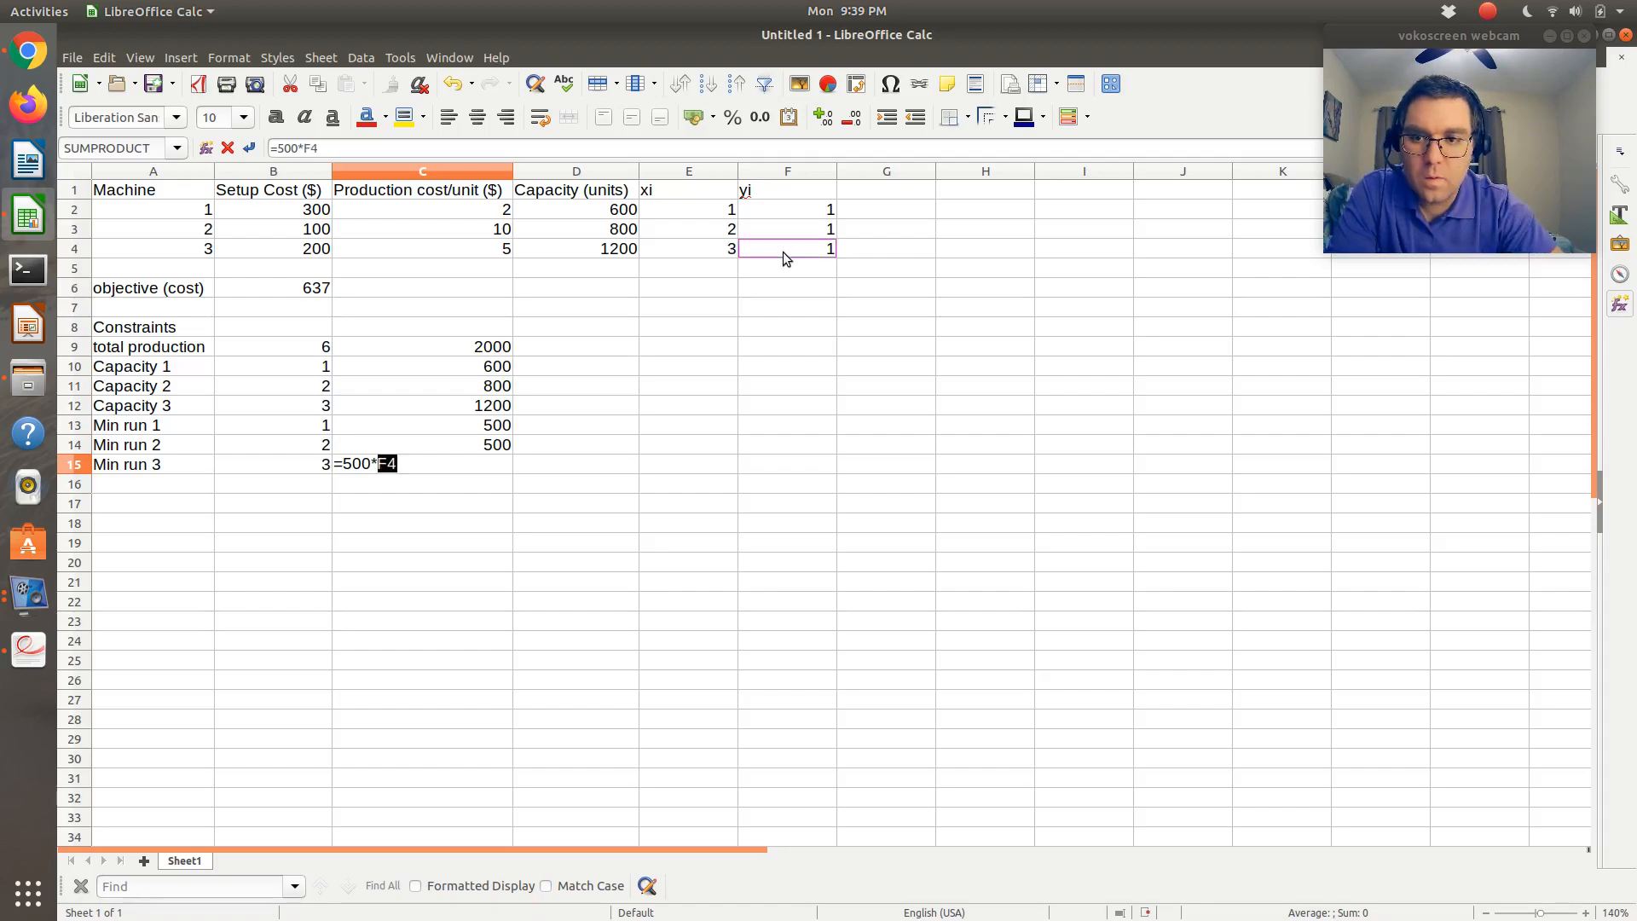
pyautogui.press('Return')
# Switch to week_8_example_2_ip.pdf in the Document Viewer, review the non-negativity, integer and yi upper-bound constraints, and return to the LibreOffice Calc spreadsheet
pyautogui.hotkey('alt', 'Tab')
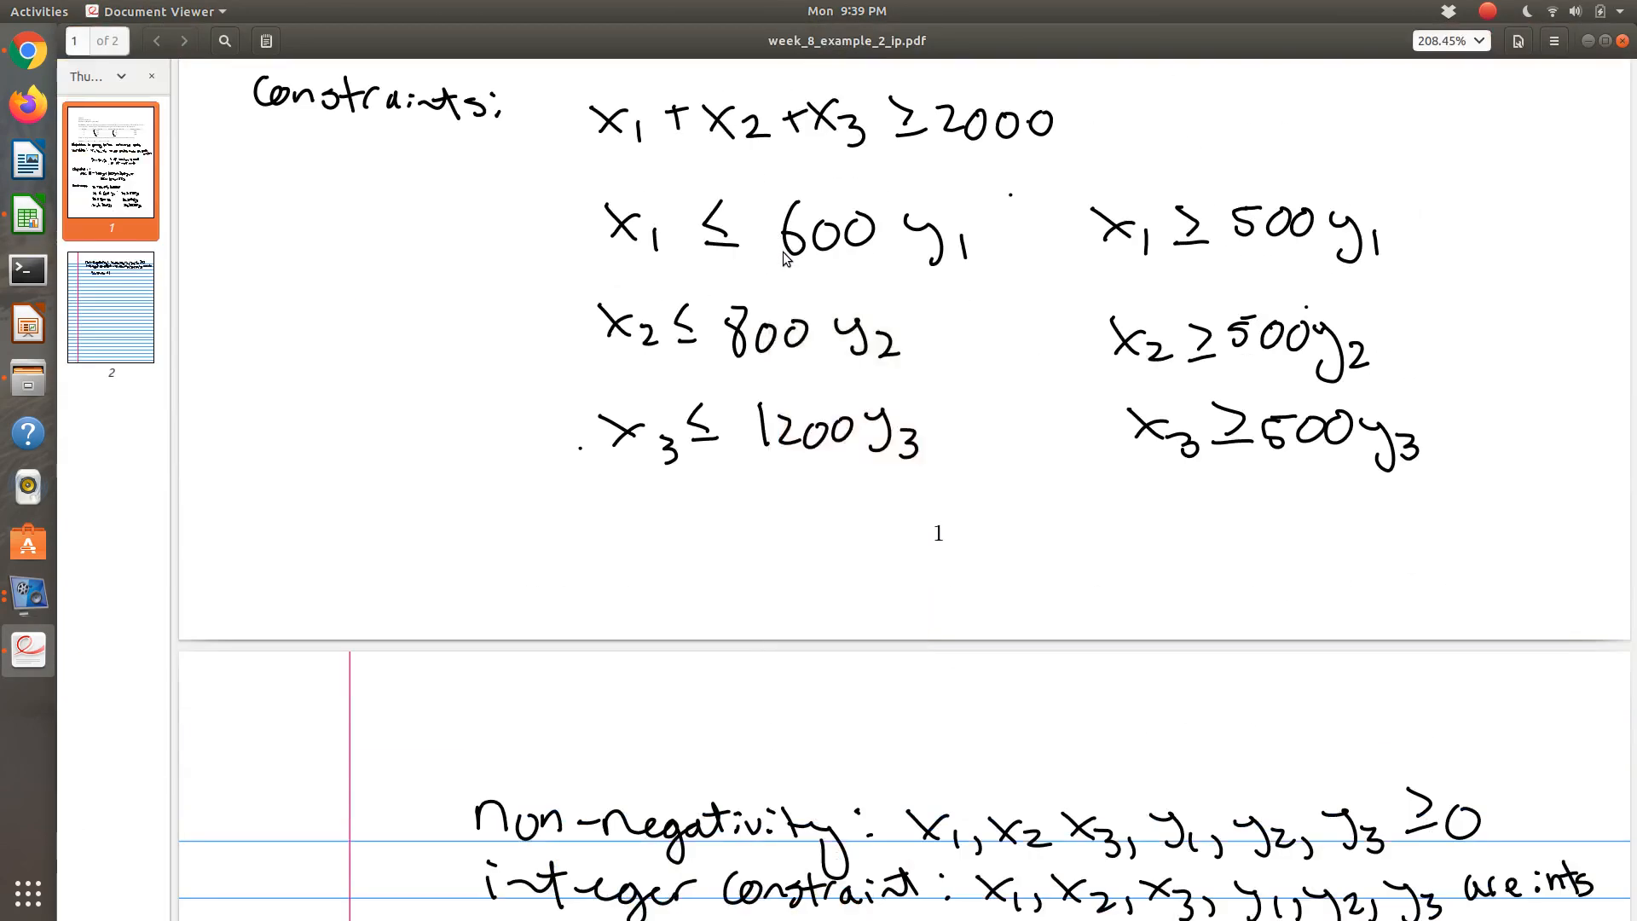
pyautogui.scroll(-5, 759, 445)
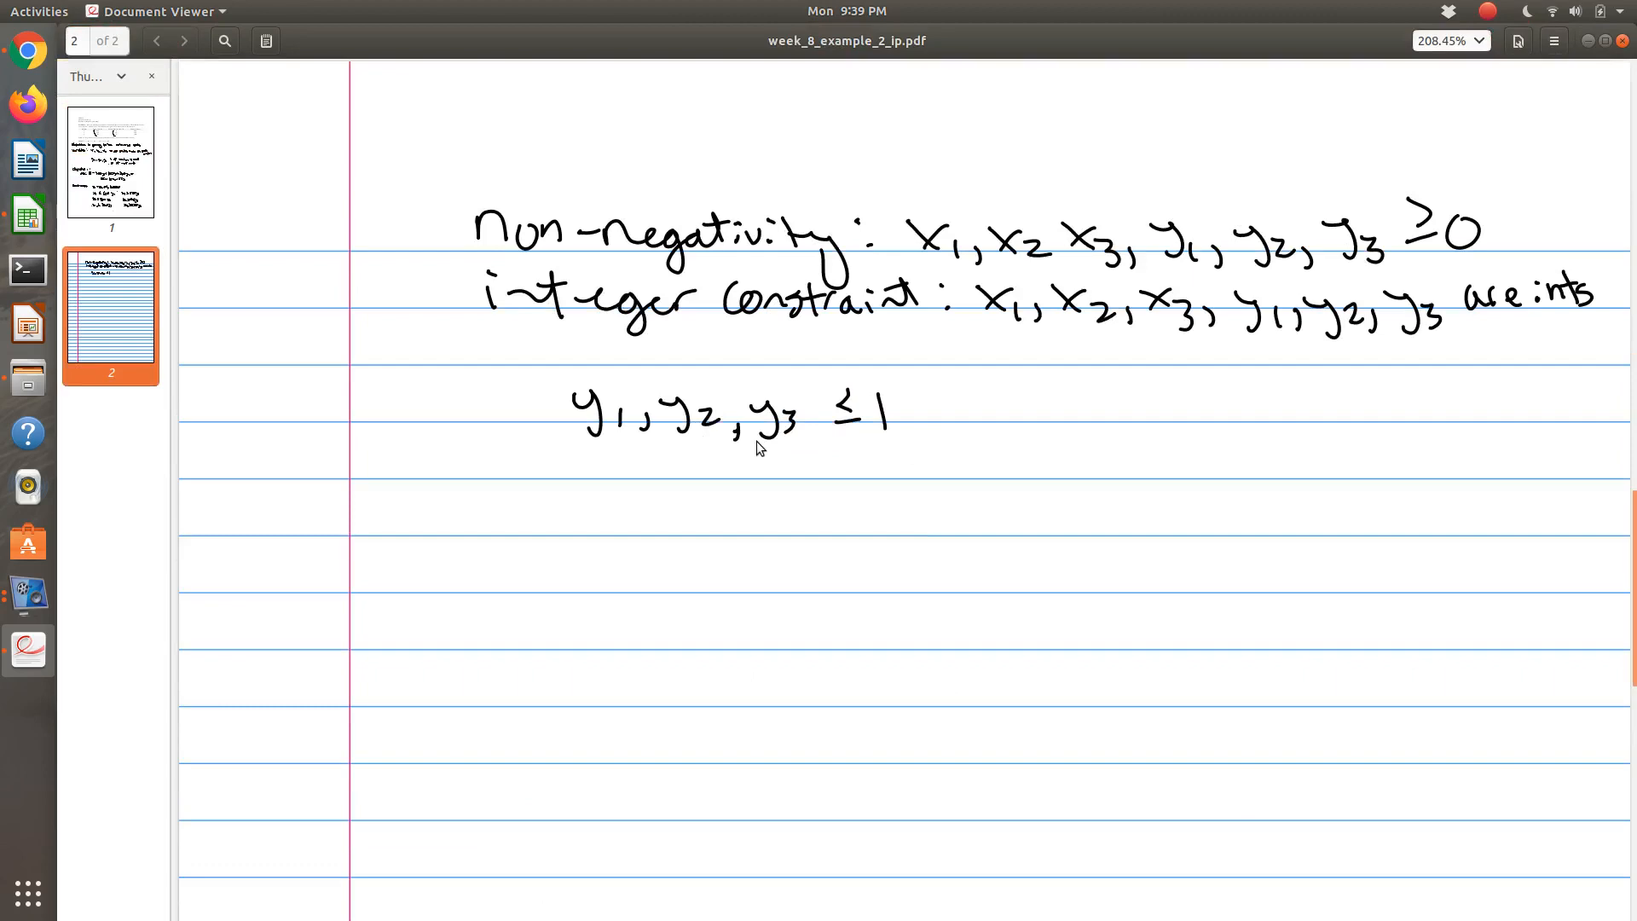
pyautogui.scroll(10, 755, 441)
pyautogui.scroll(-5, 755, 441)
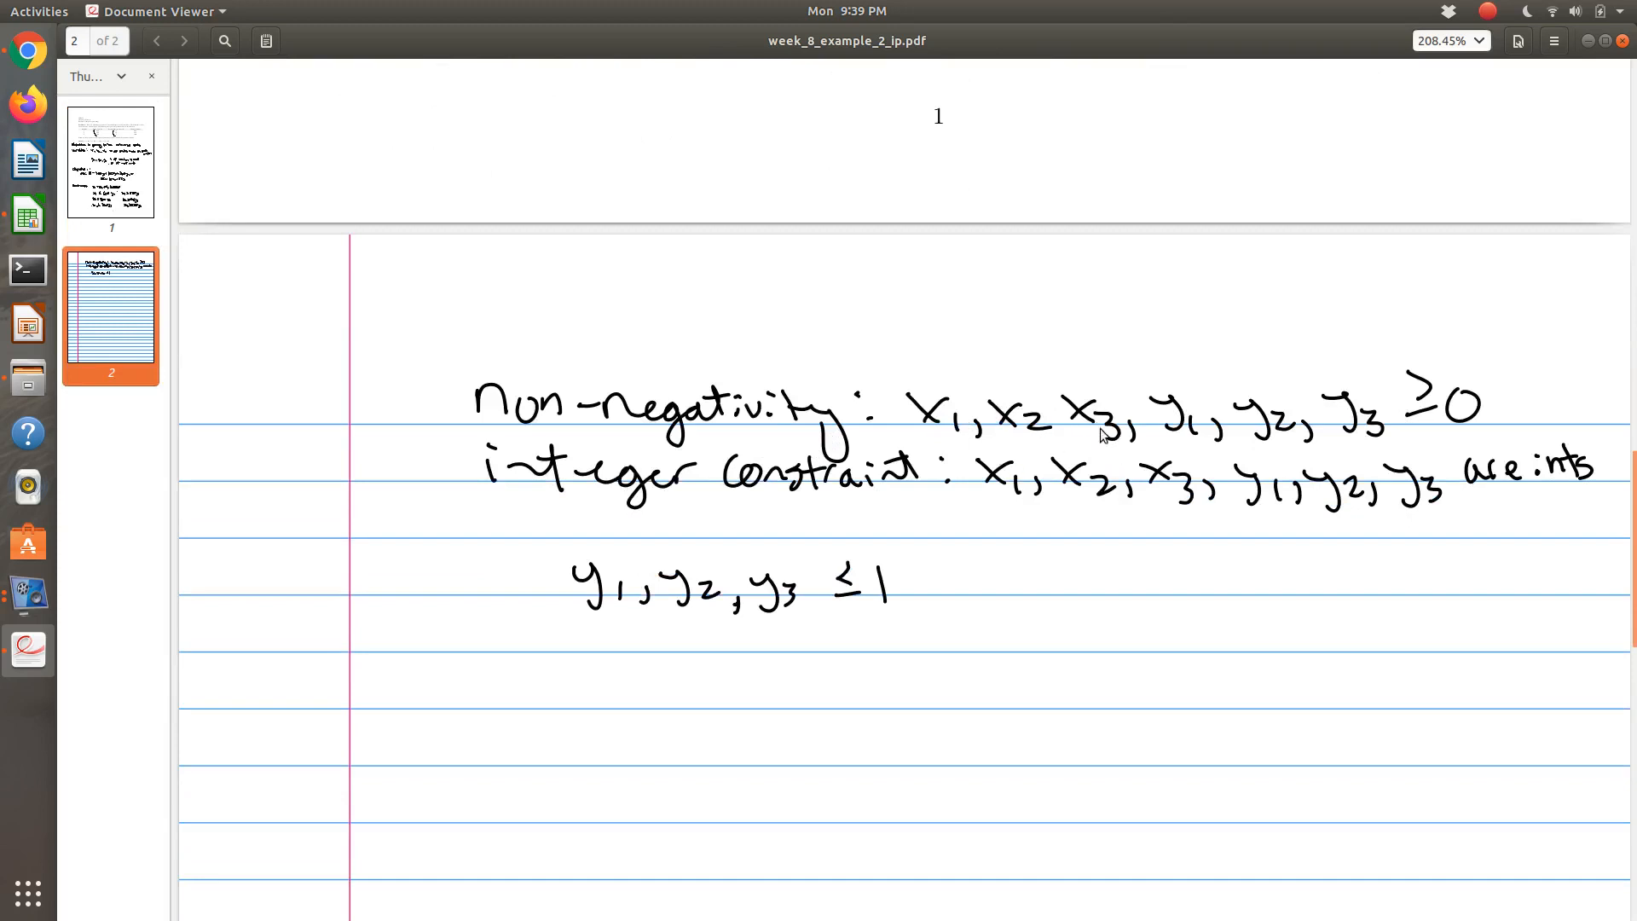
pyautogui.scroll(-2, 1080, 422)
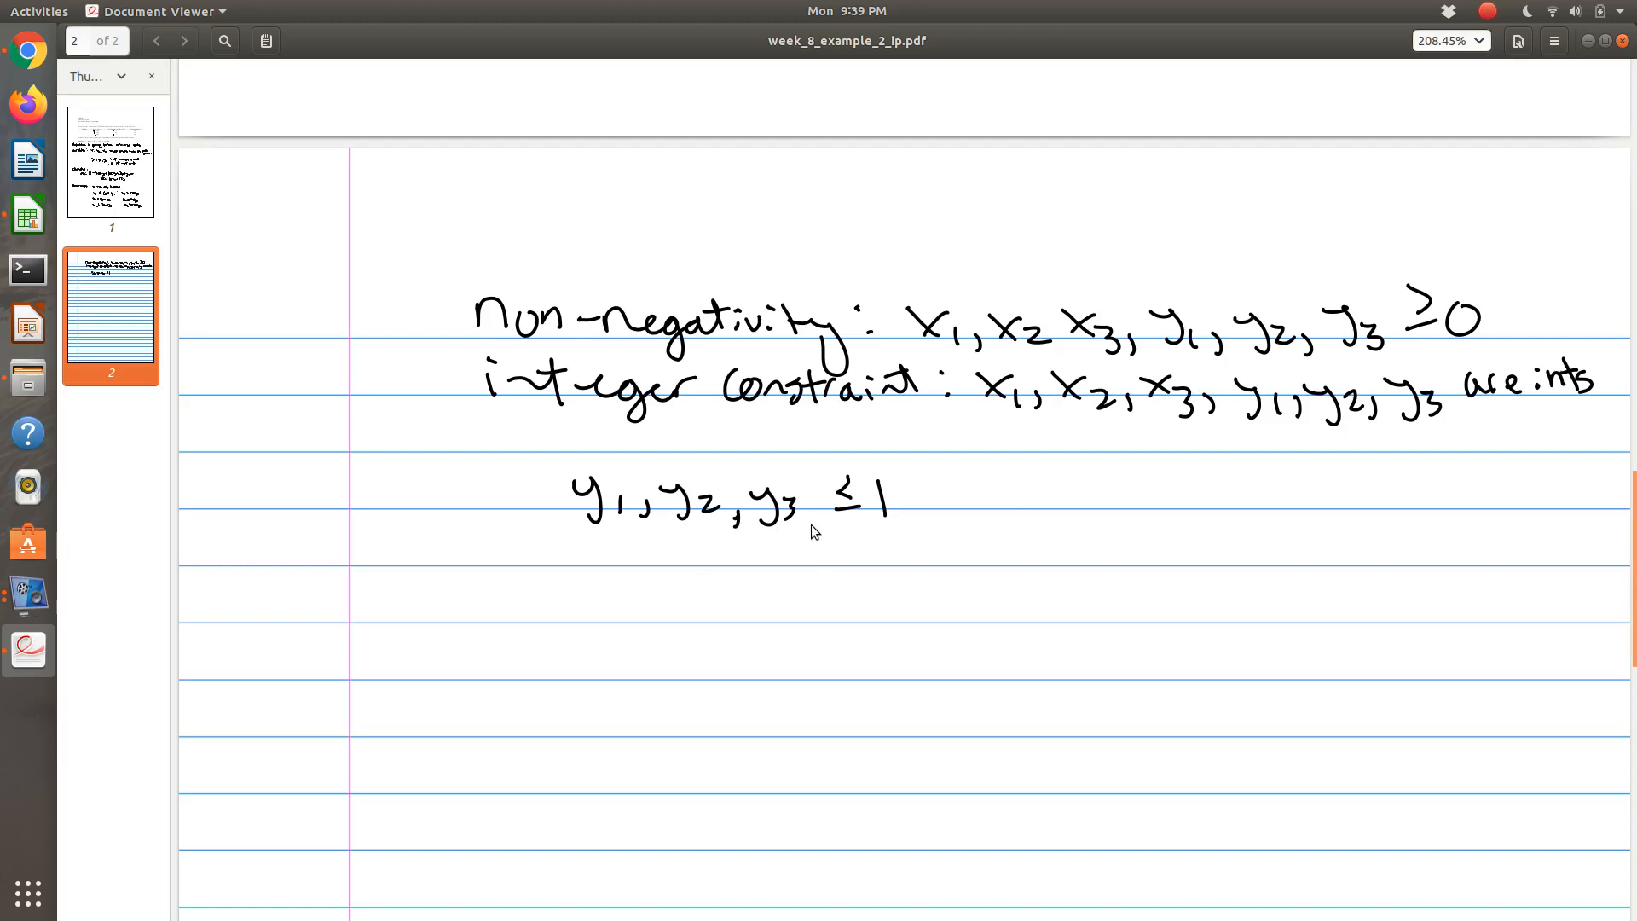
pyautogui.hotkey('ctrl', 'alt', 'Down')
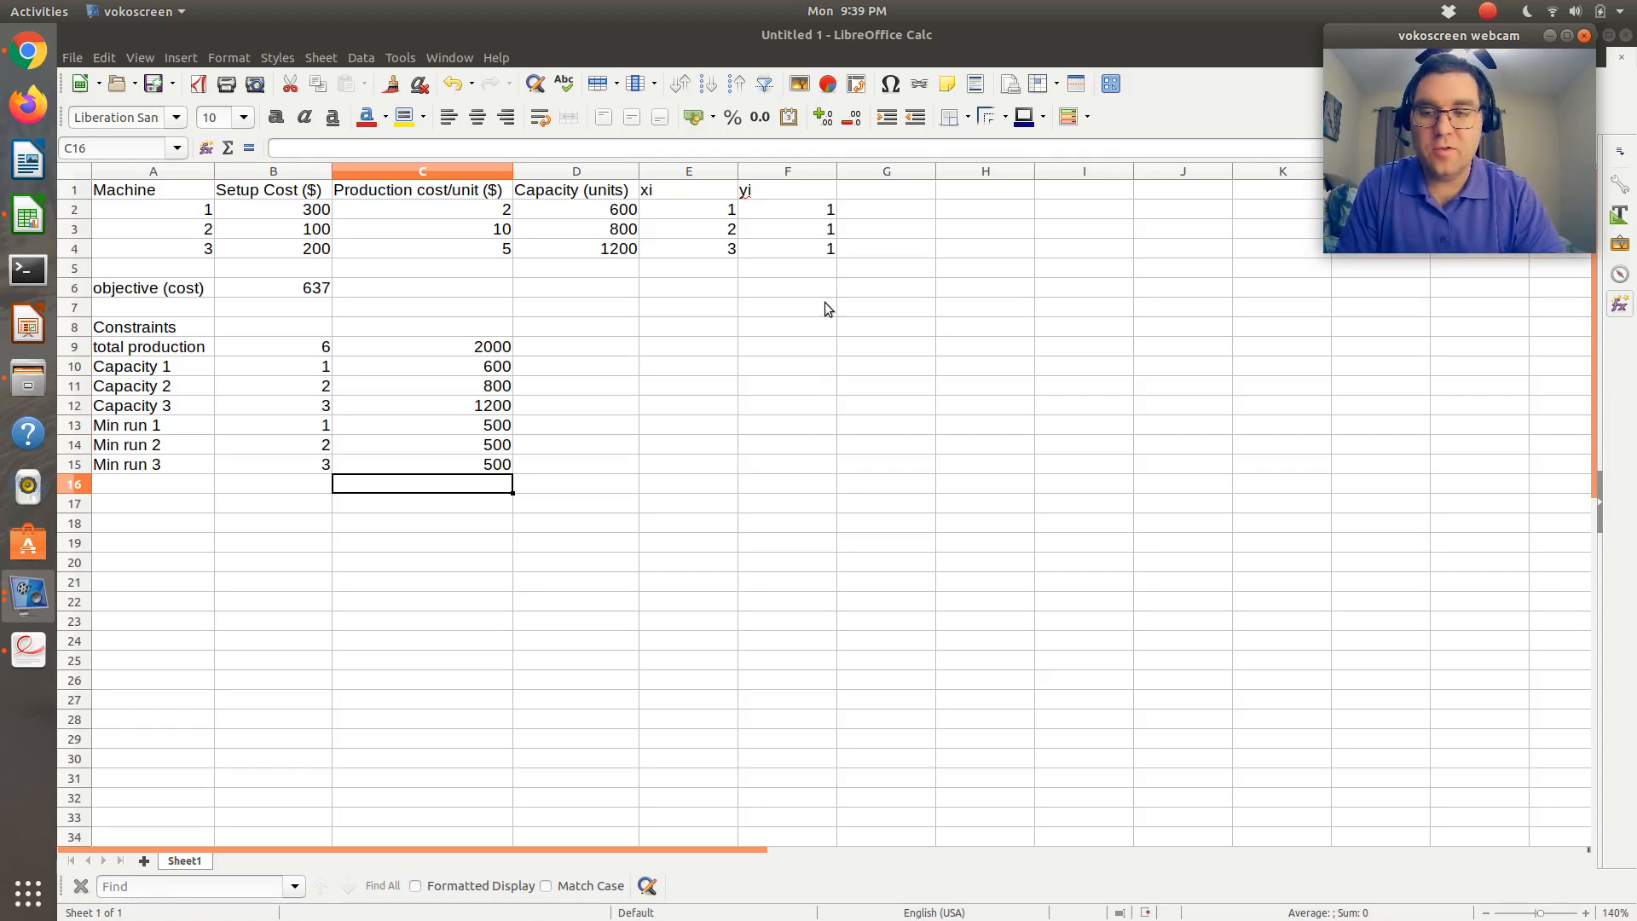
# Open the Solver with objective cell B6 as the target and set it to minimize the result
pyautogui.click(318, 294)
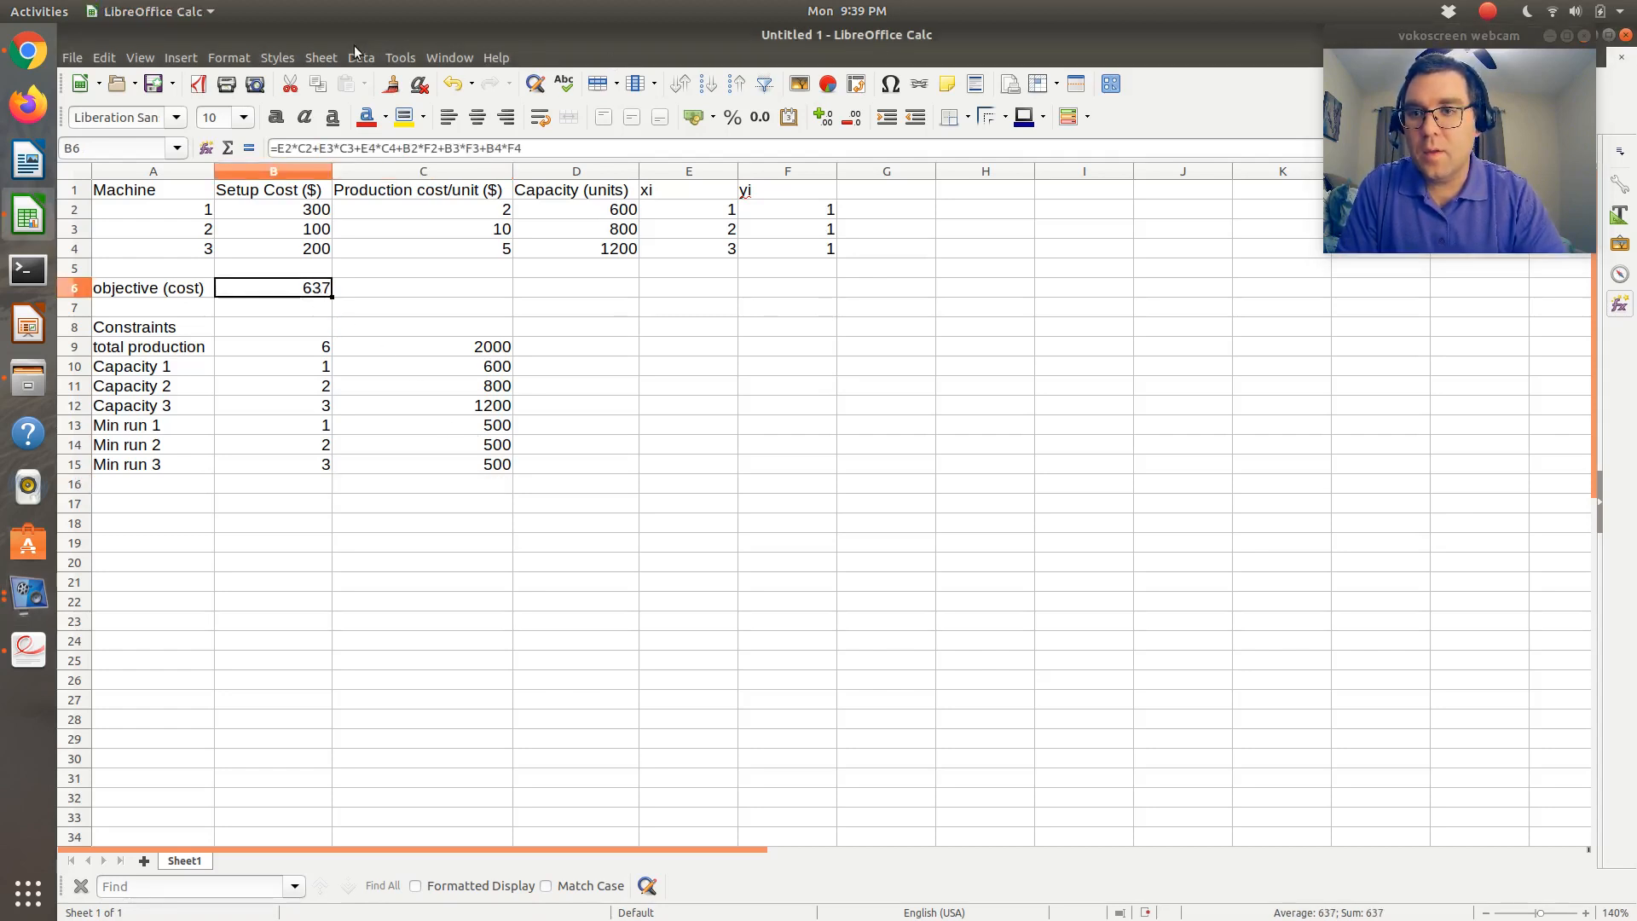
pyautogui.click(398, 57)
pyautogui.click(442, 207)
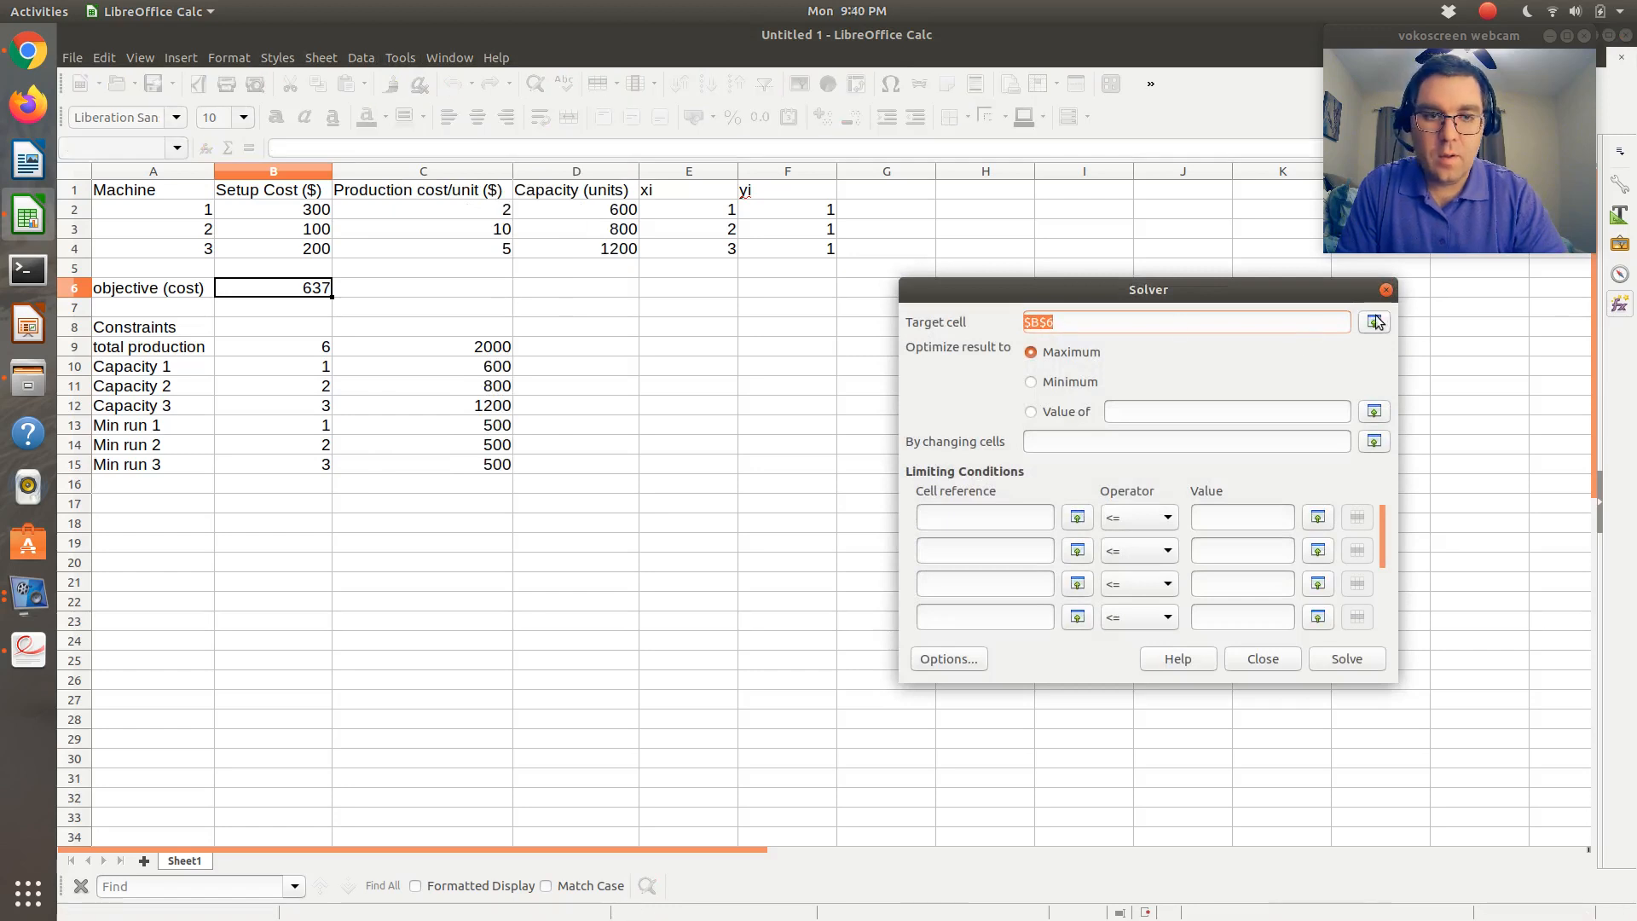
pyautogui.click(1375, 321)
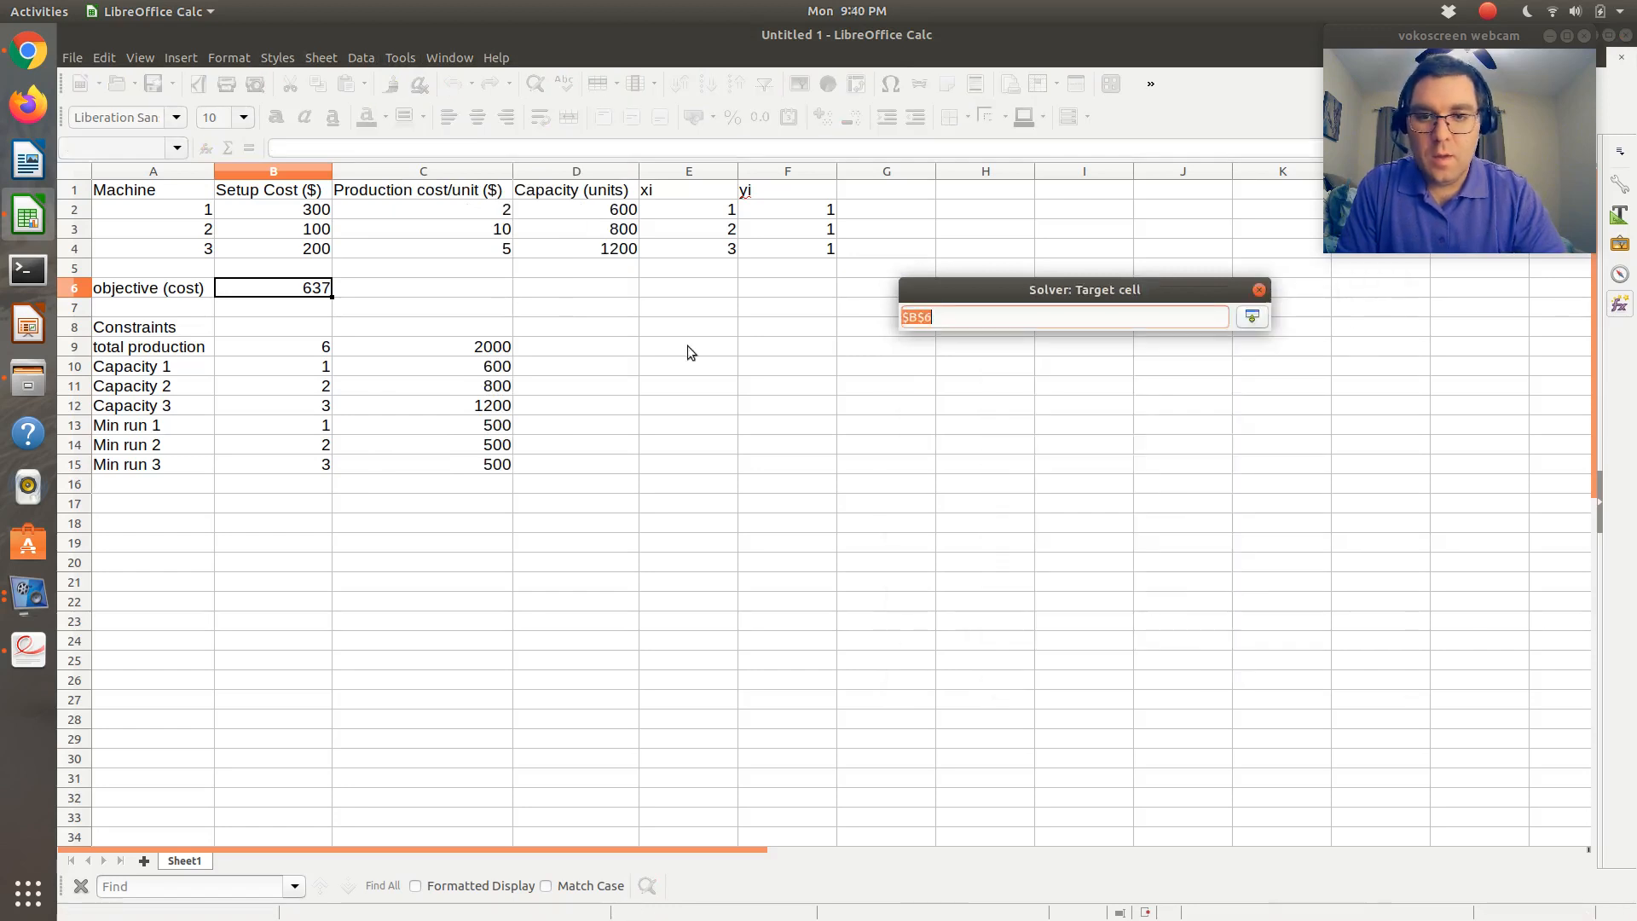
pyautogui.click(273, 288)
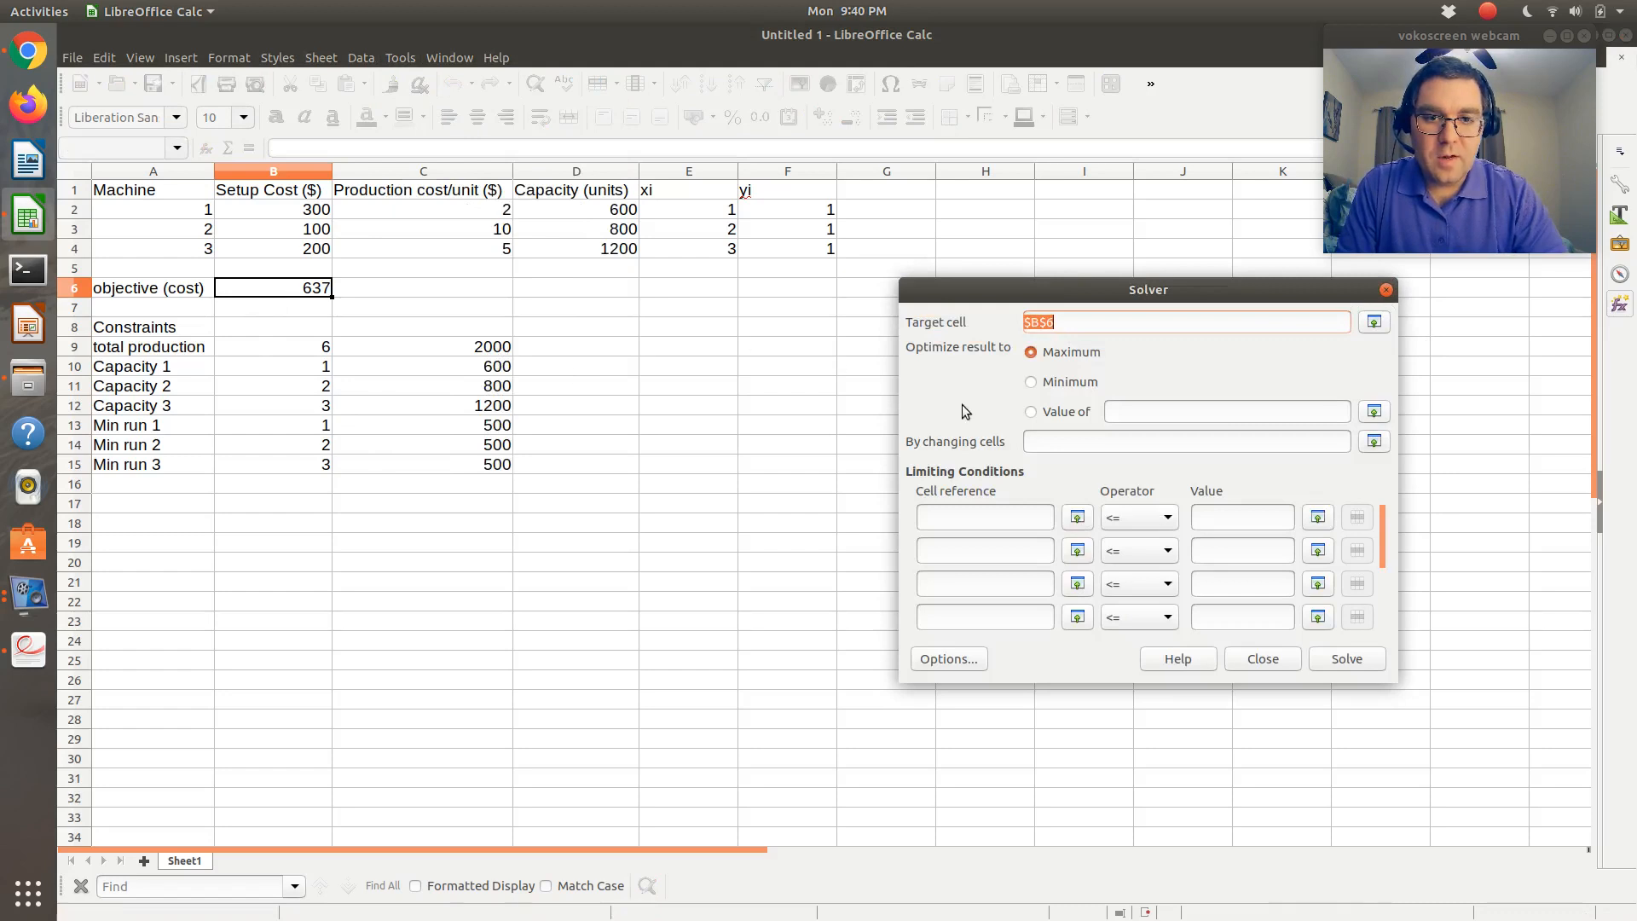
pyautogui.click(1055, 391)
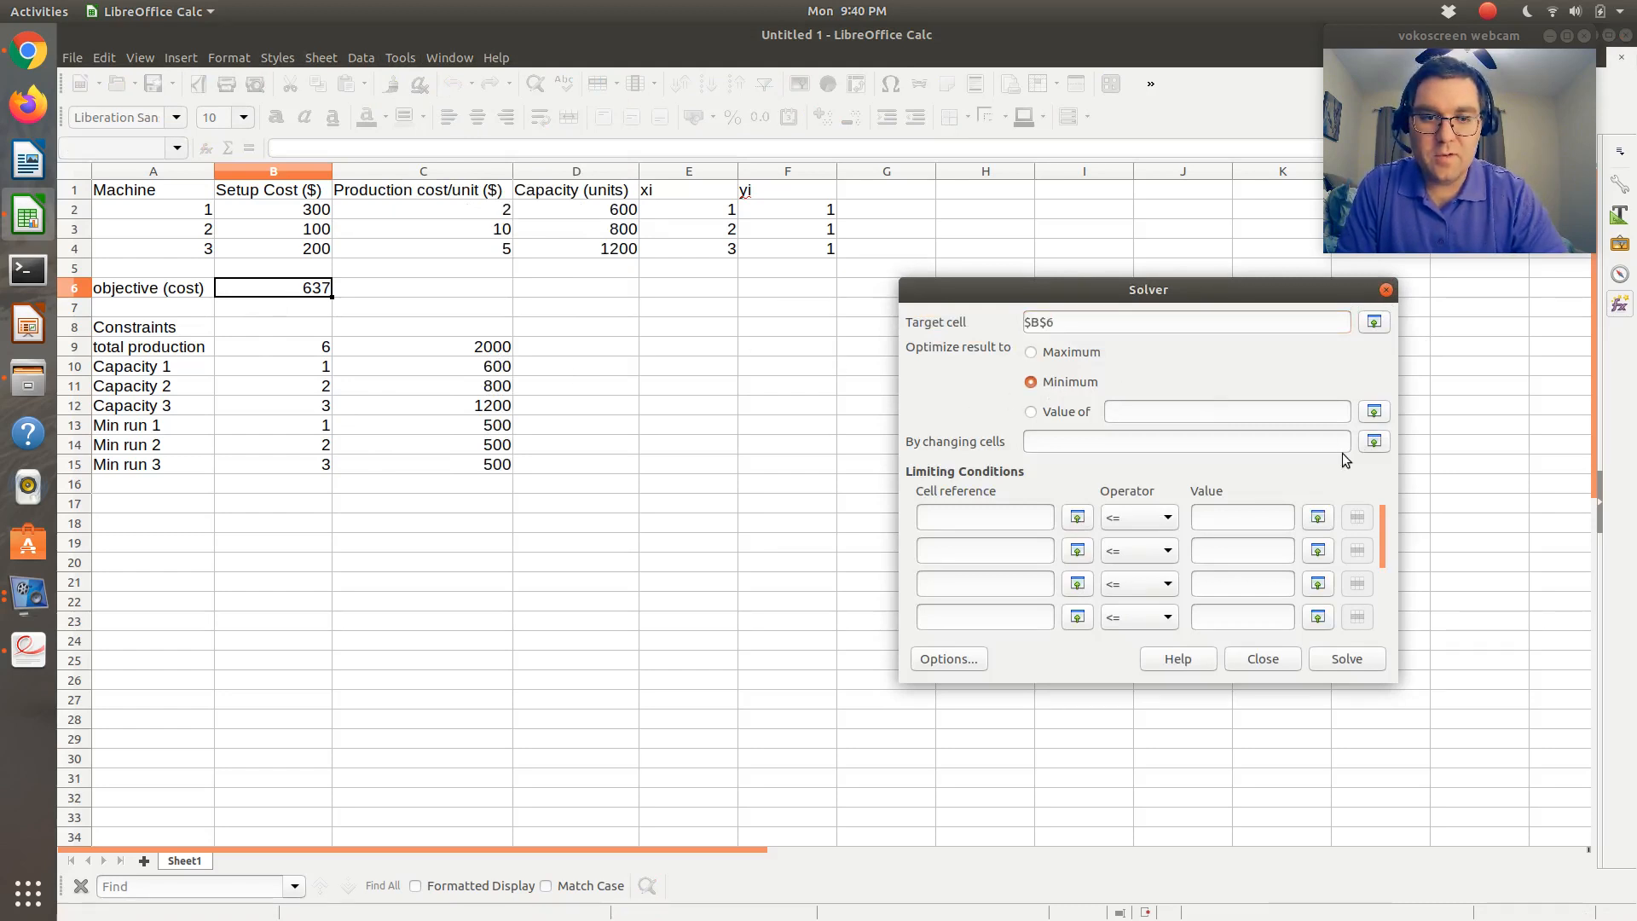
# Set the Solver's changing cells to the xi and yi range E2:F4
pyautogui.click(1374, 441)
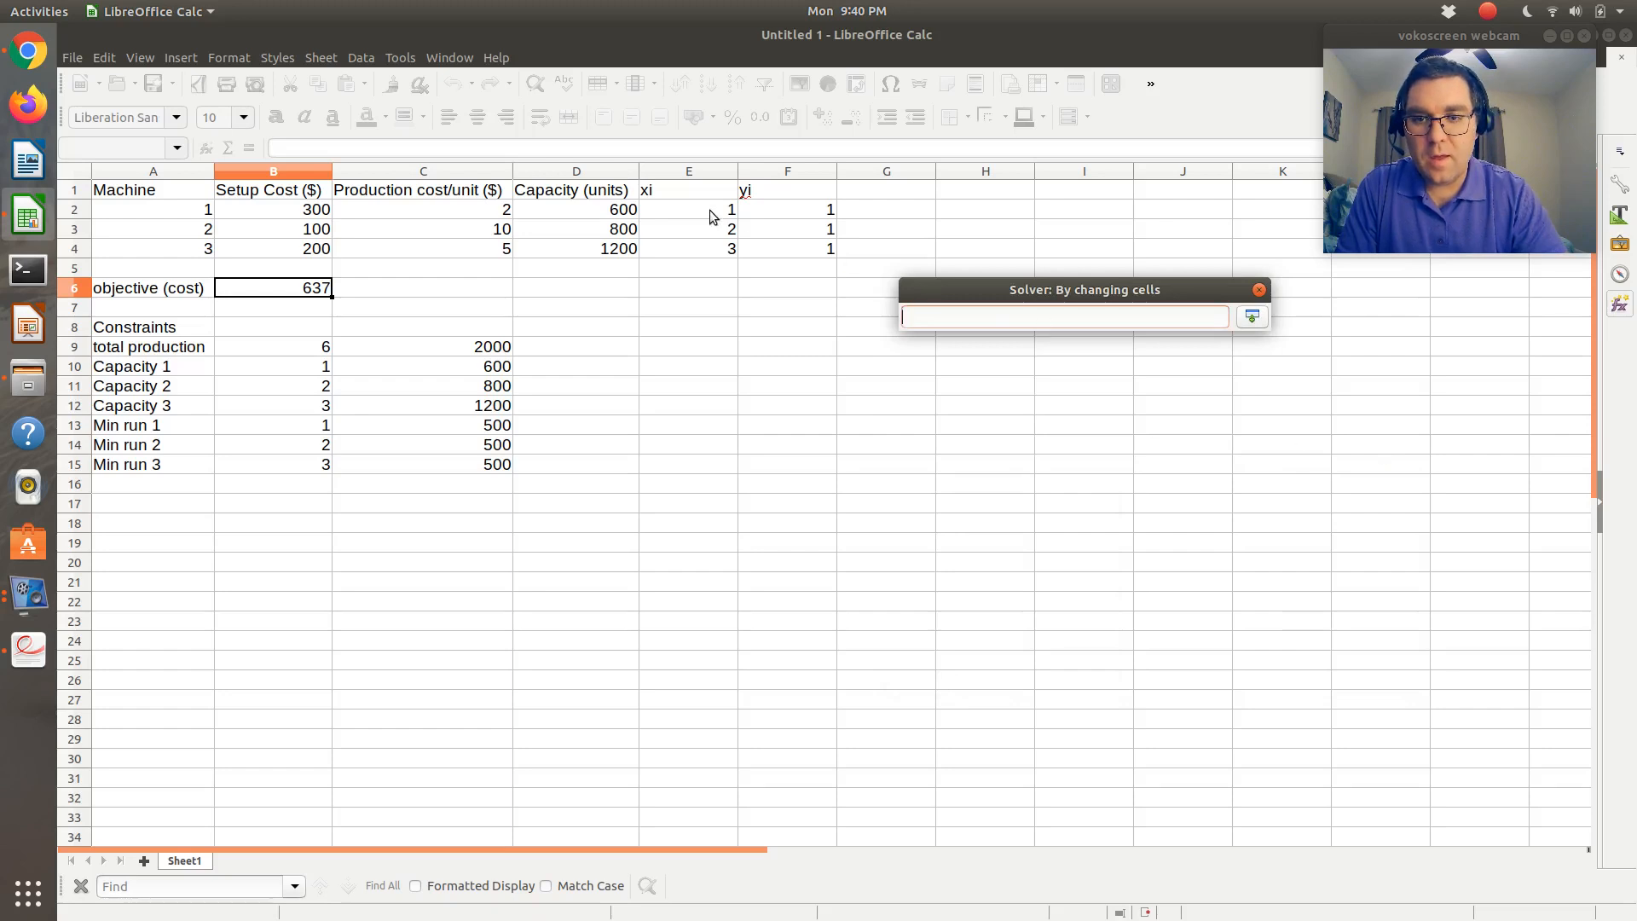
pyautogui.moveTo(719, 212); pyautogui.dragTo(786, 248)
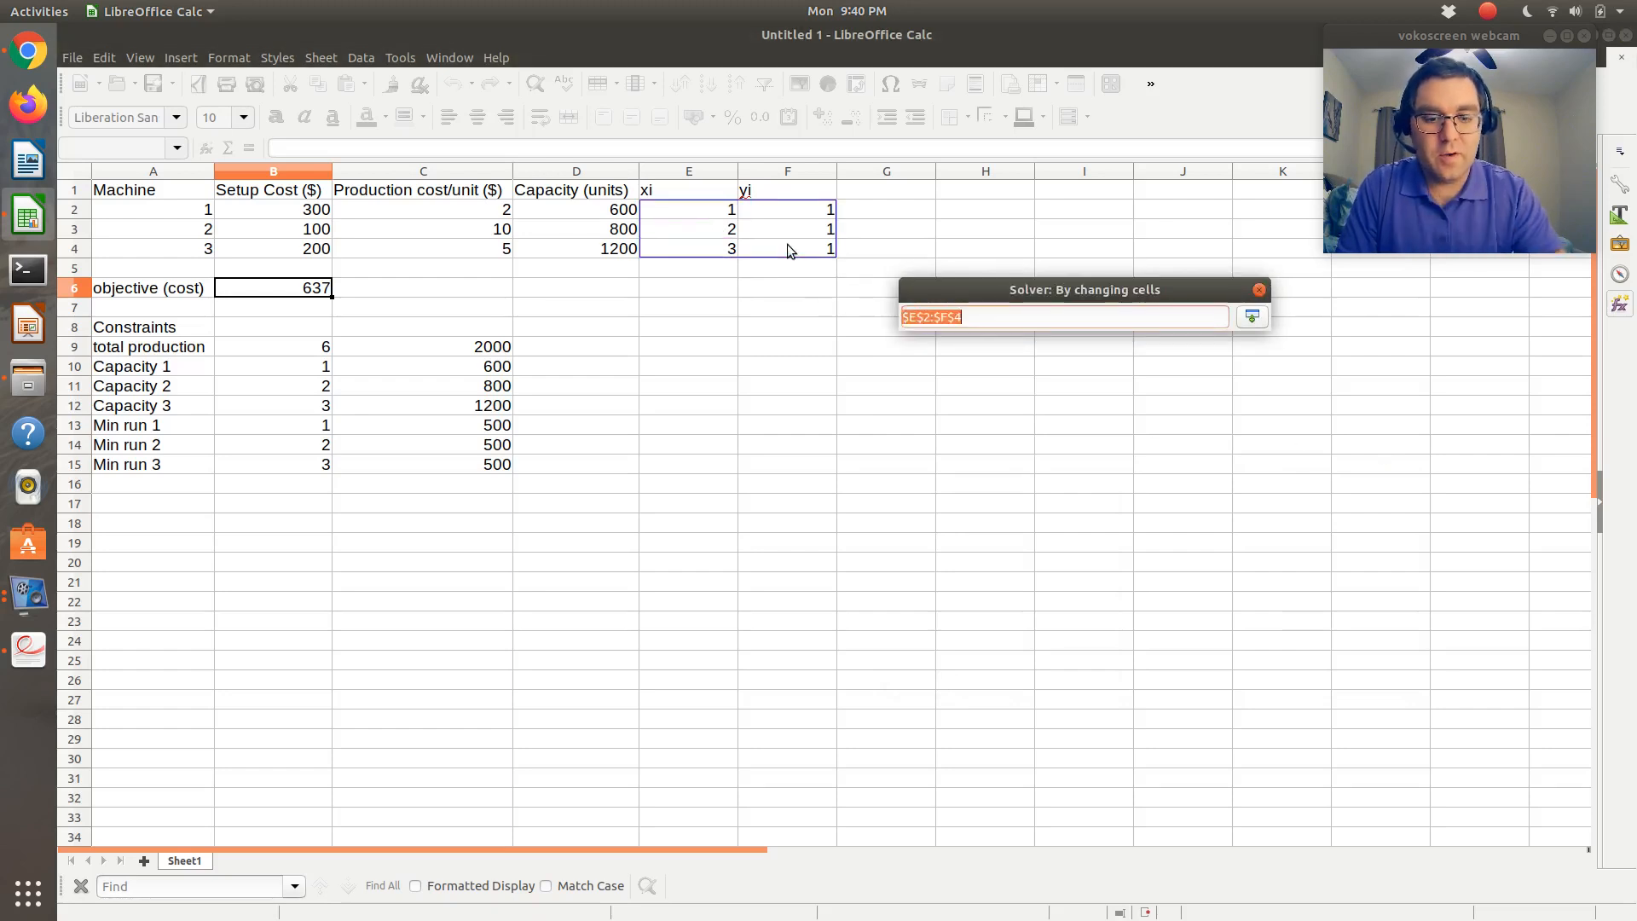
pyautogui.press('Return')
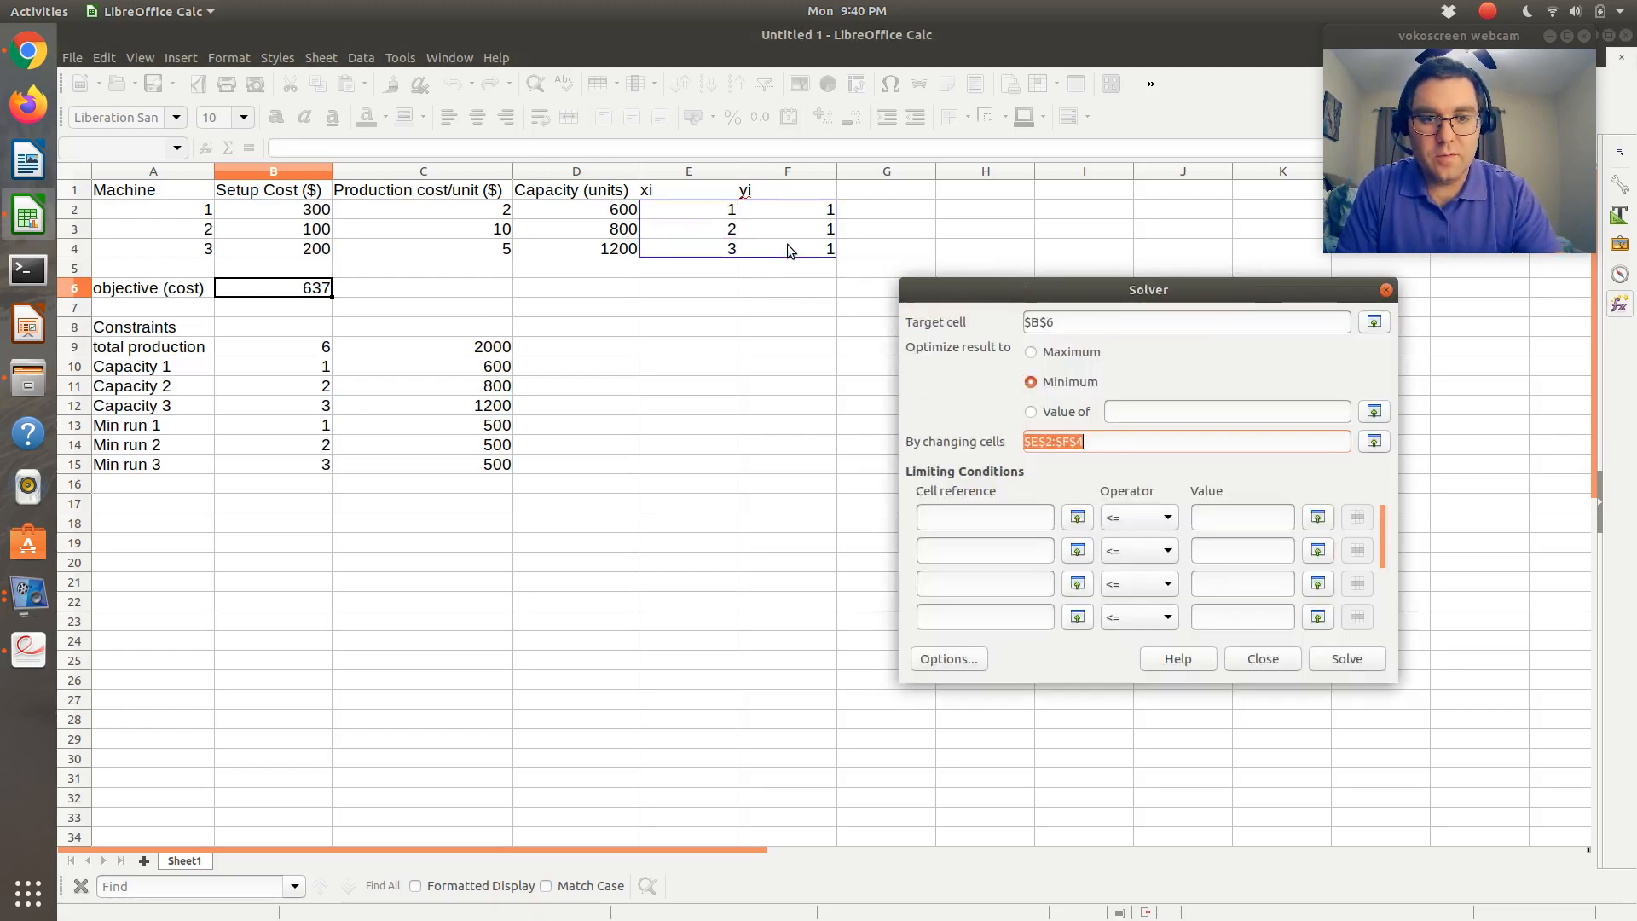
# Add the total production limiting condition B9 => C9 to the Solver
pyautogui.click(1077, 518)
pyautogui.click(318, 351)
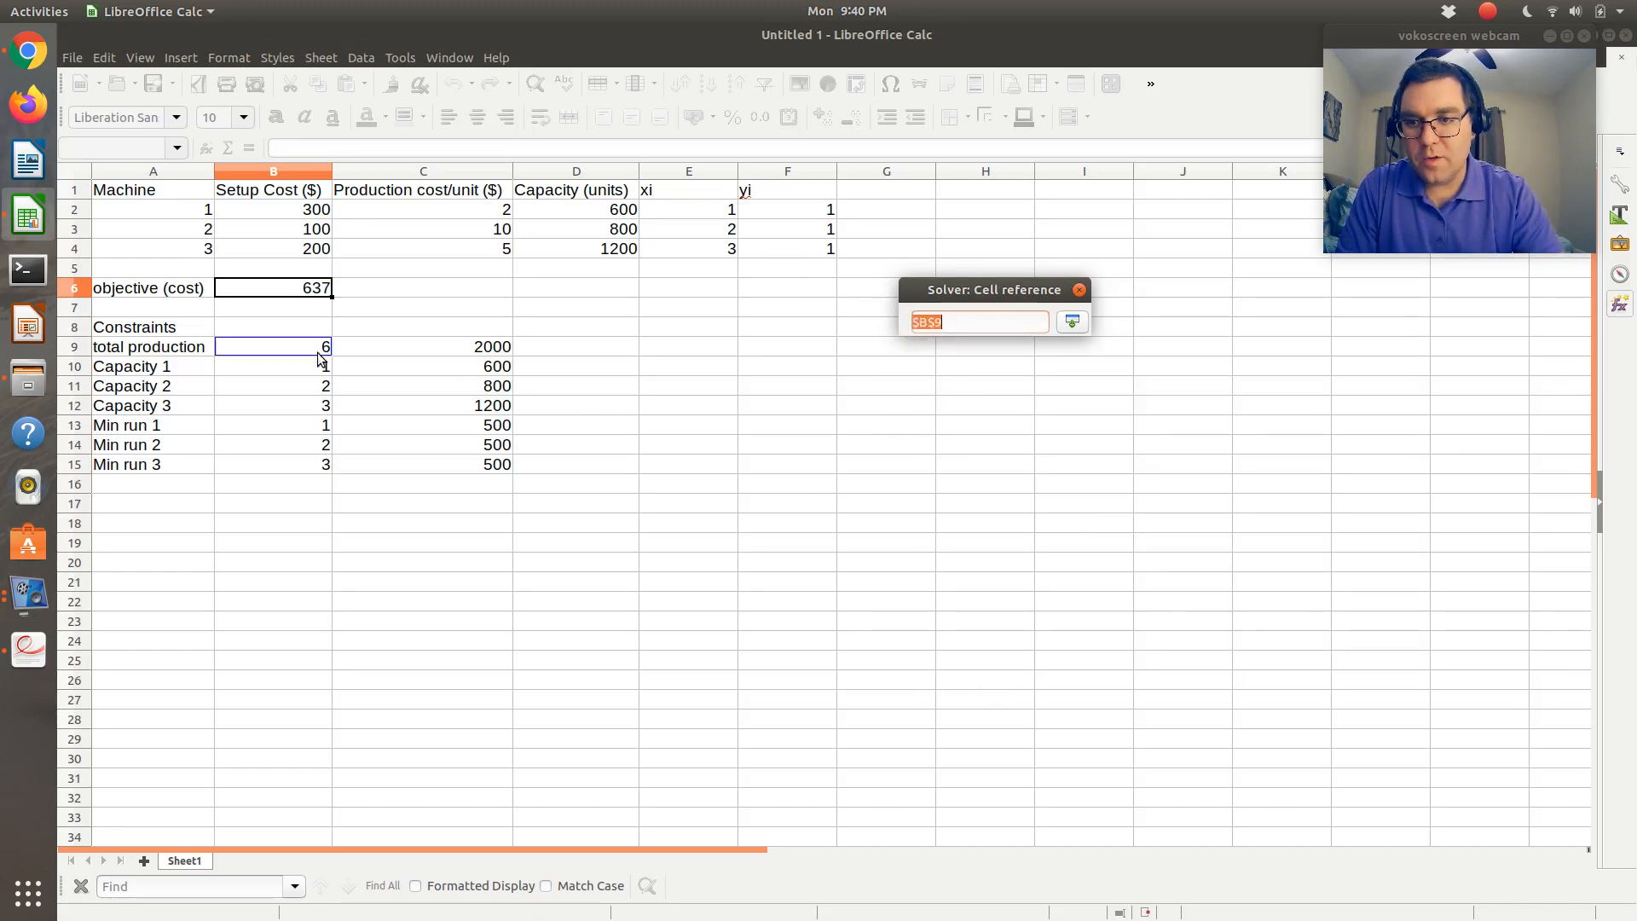
pyautogui.press('Return')
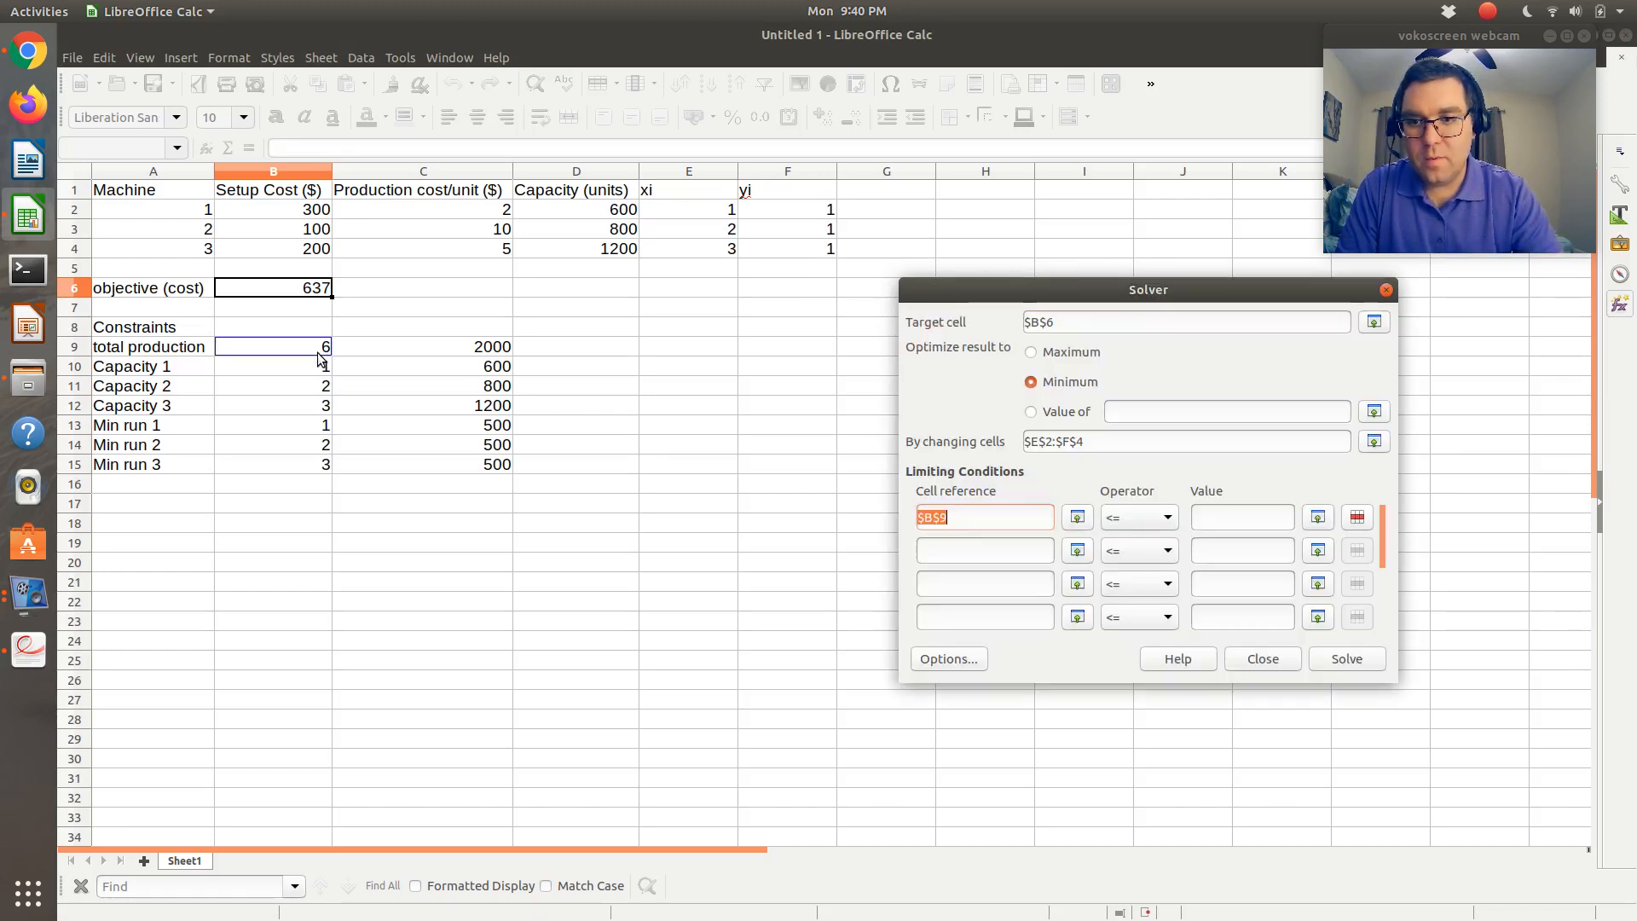
pyautogui.click(1146, 524)
pyautogui.click(1137, 562)
pyautogui.click(1317, 517)
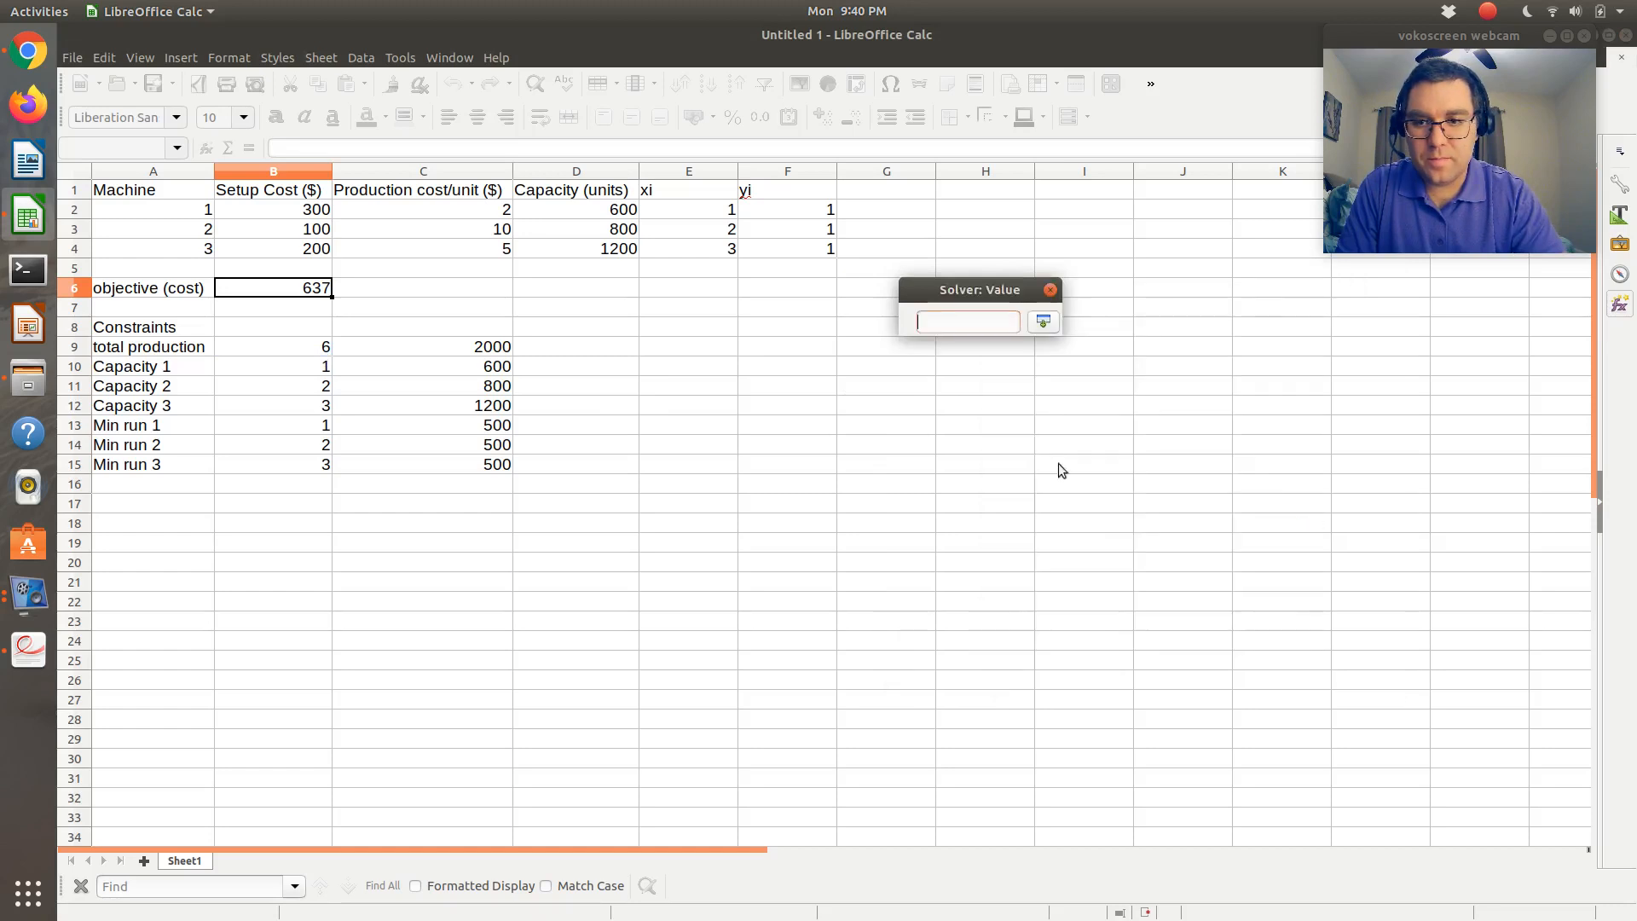
pyautogui.click(493, 351)
pyautogui.press('Return')
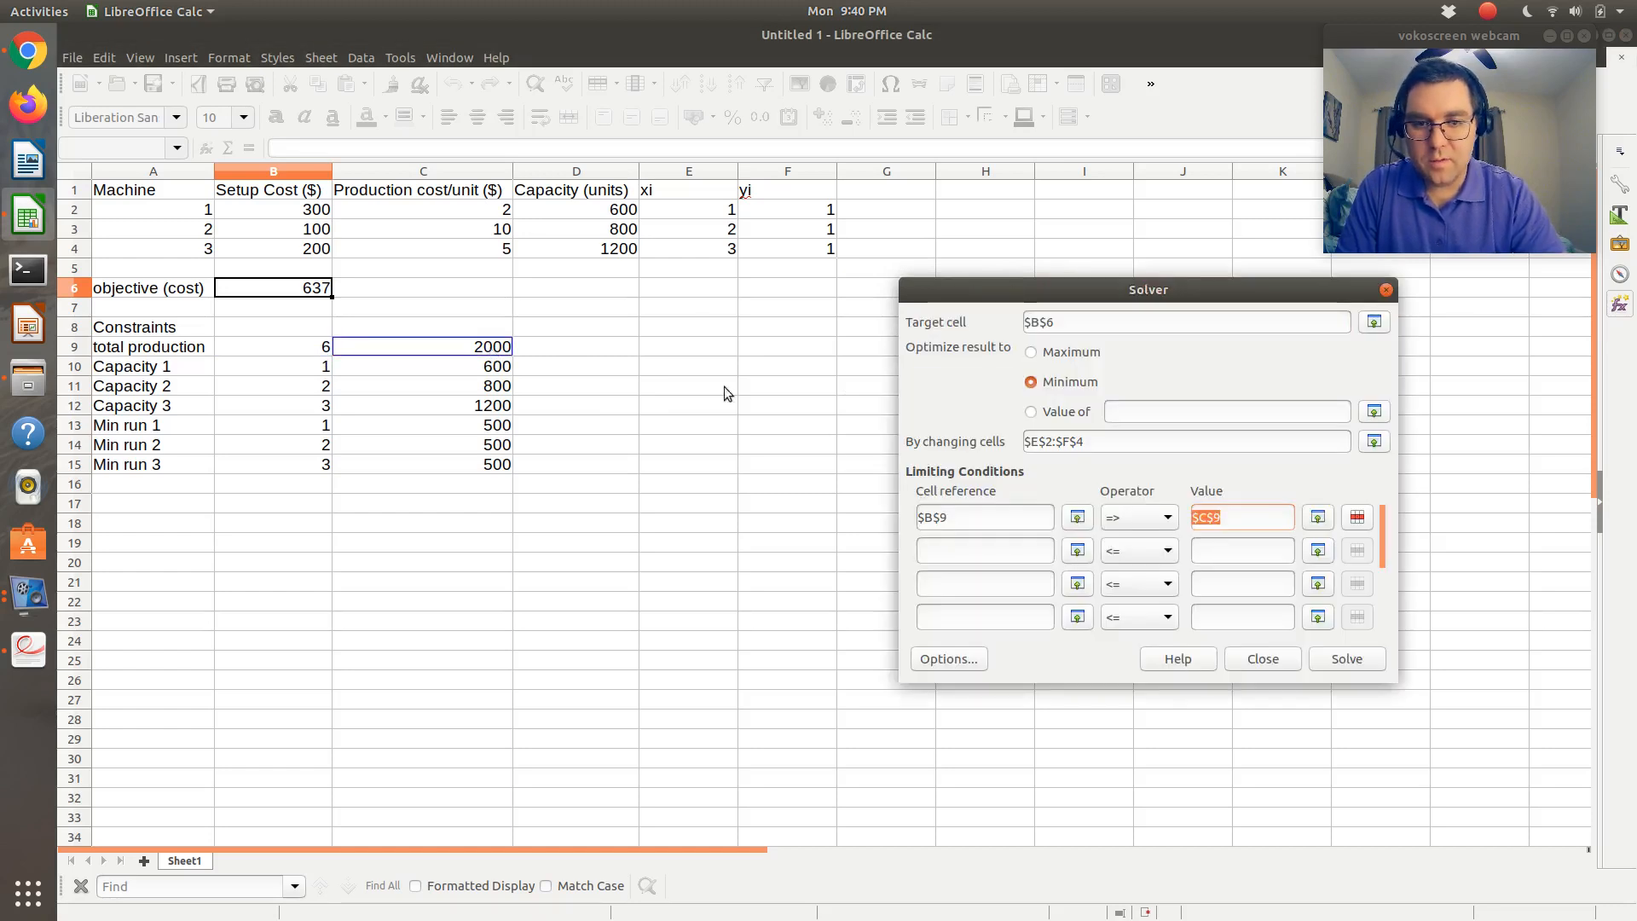
# Add the machine 1 capacity limiting condition B10 <= C10 to the Solver
pyautogui.click(1077, 550)
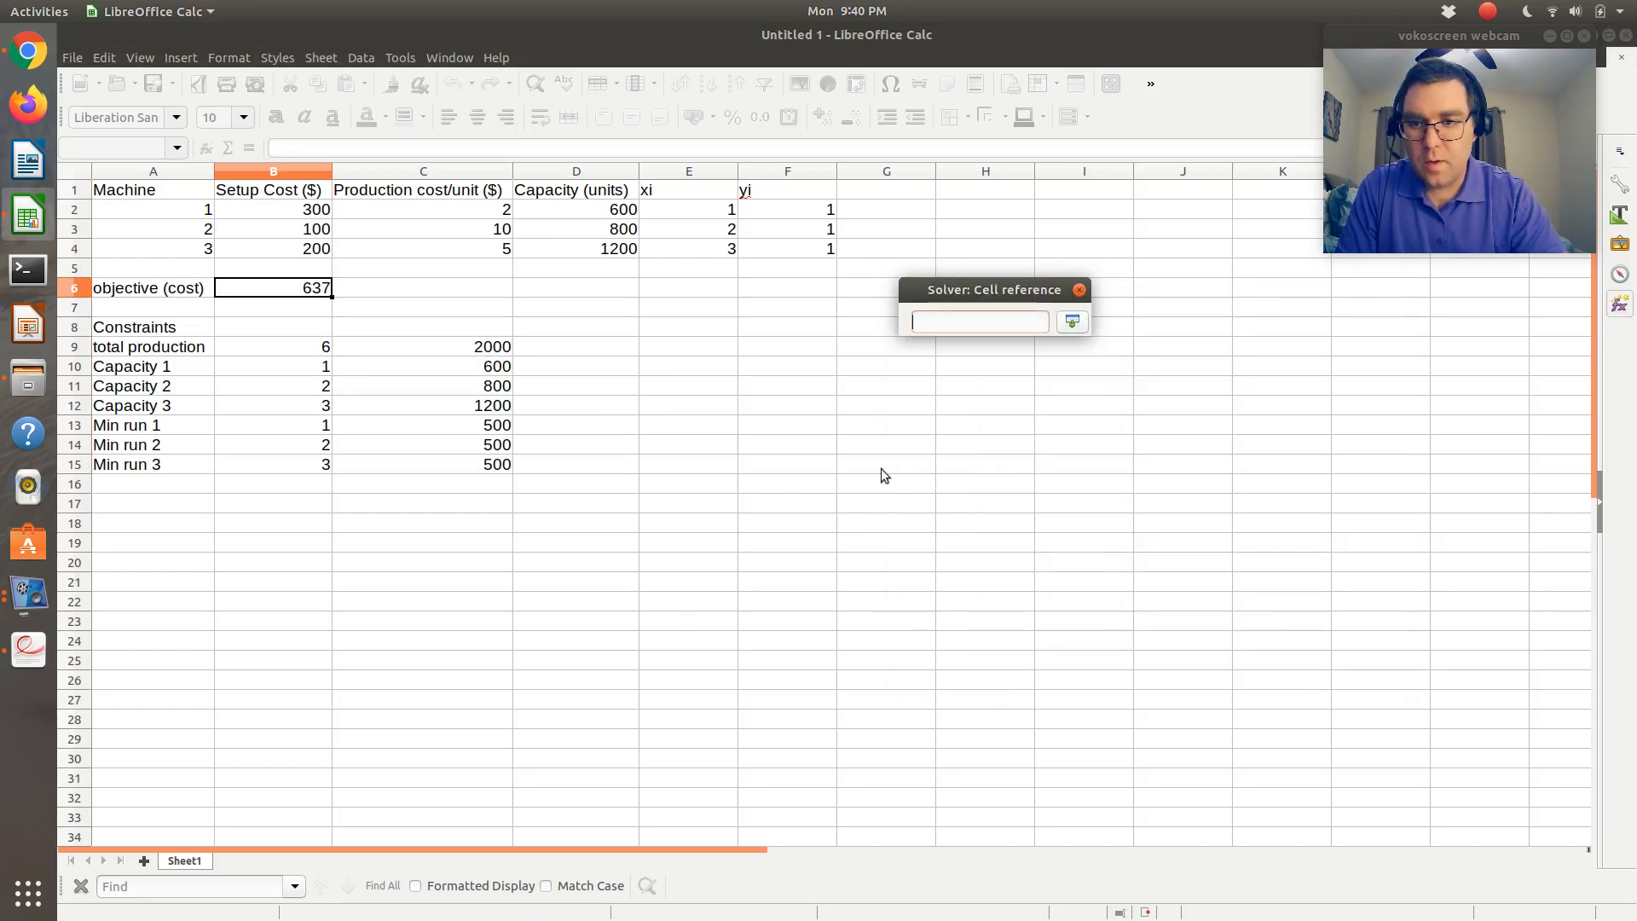
pyautogui.click(323, 375)
pyautogui.press('Return')
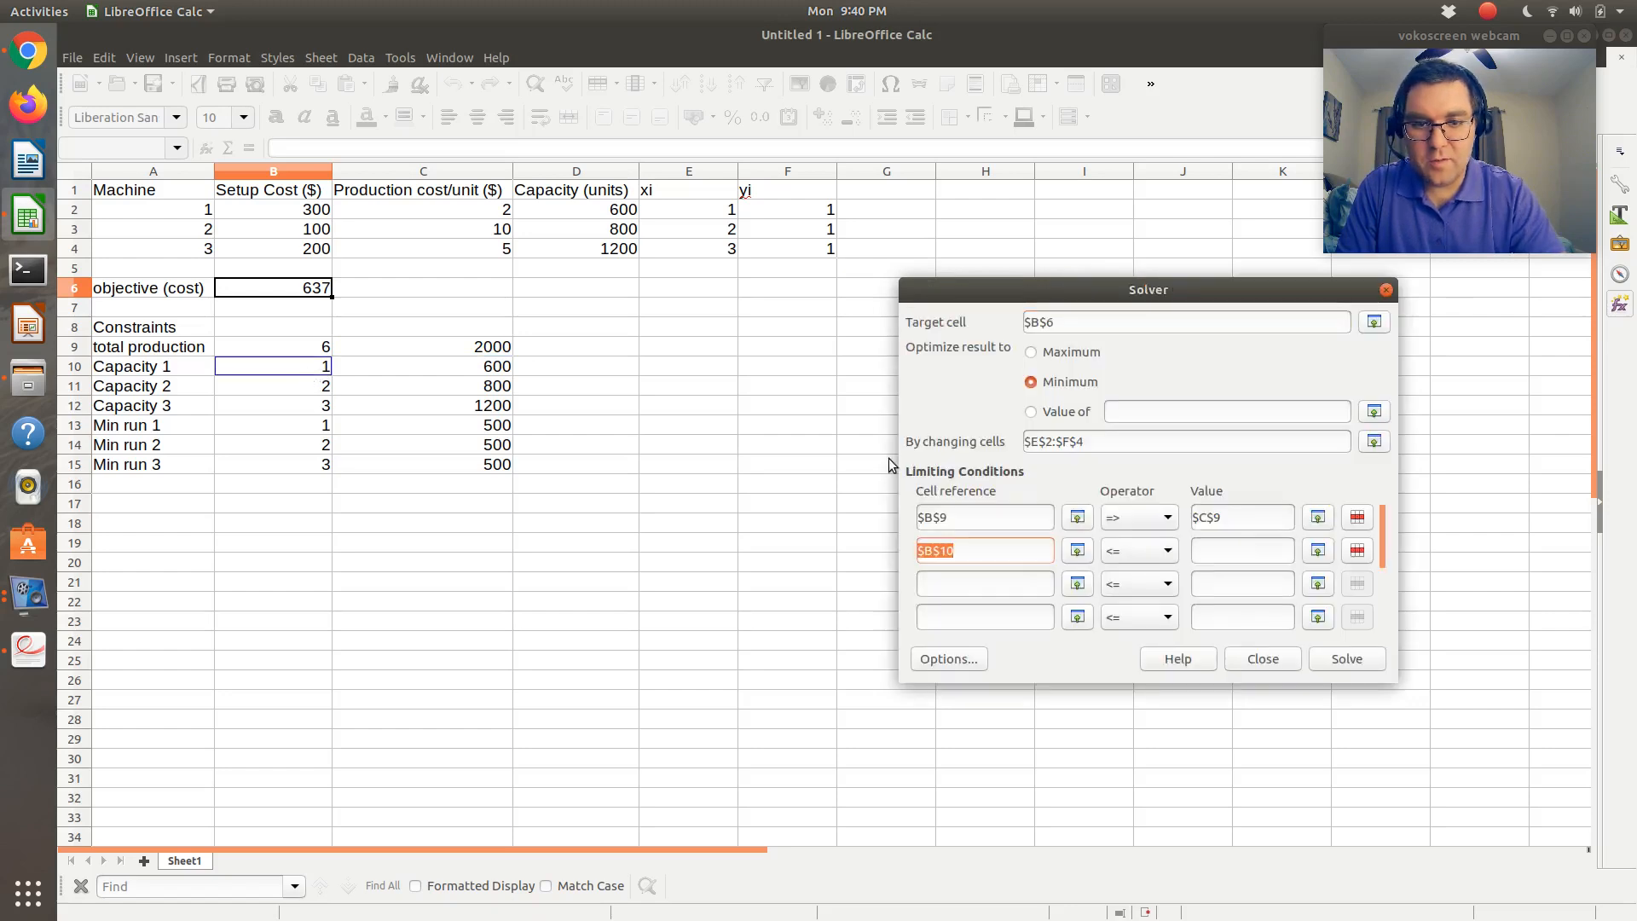
pyautogui.click(1317, 550)
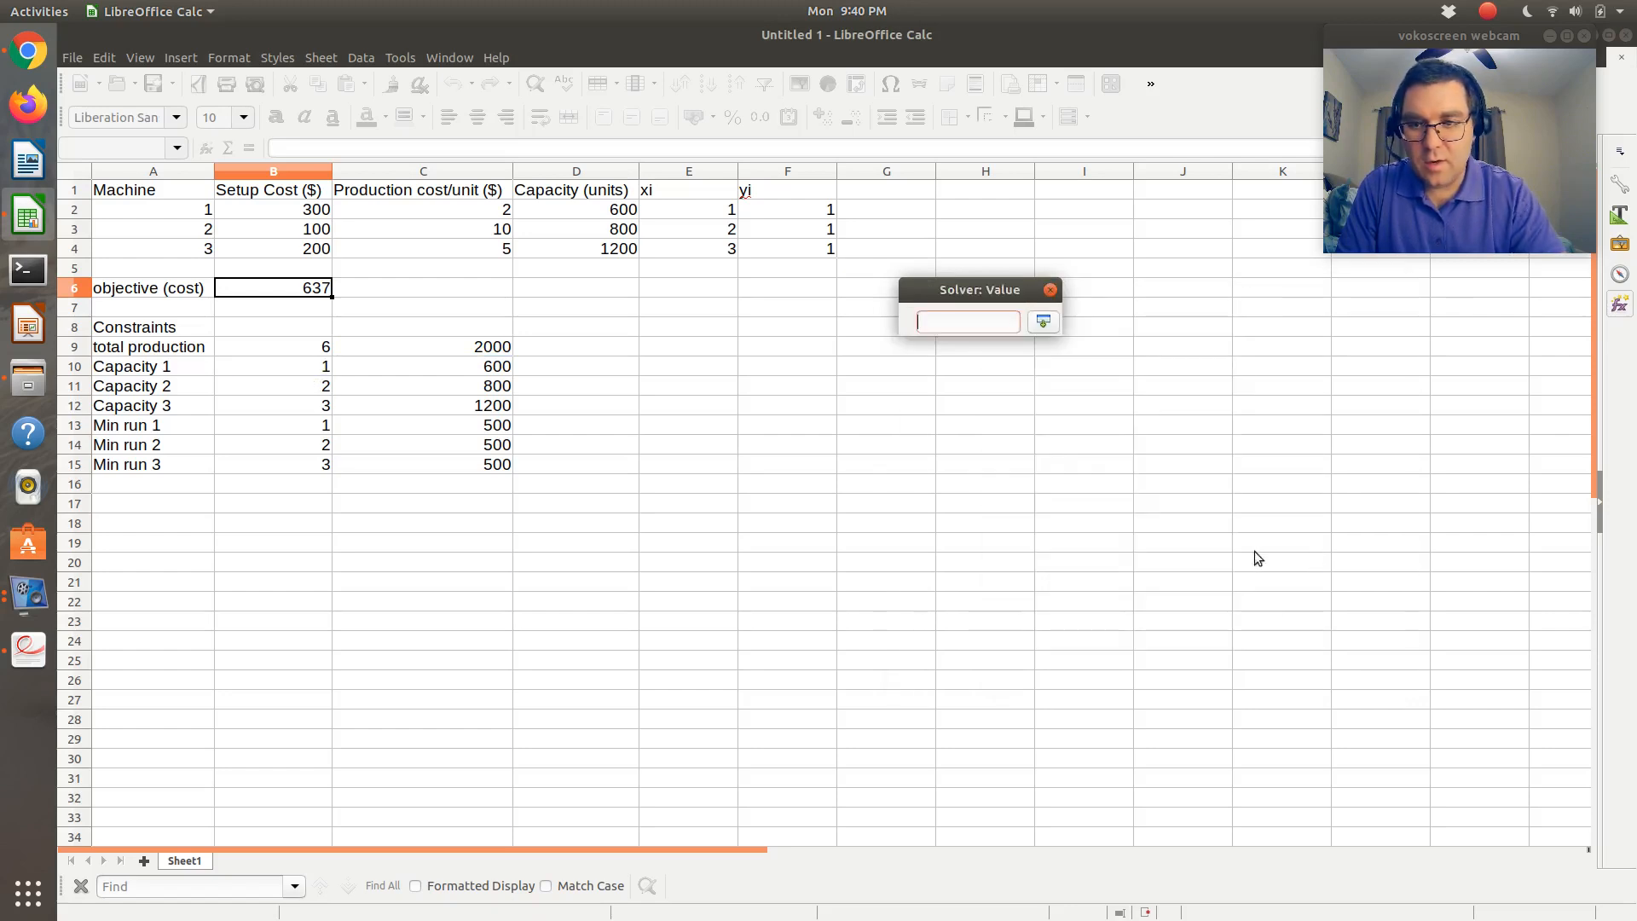
pyautogui.click(493, 369)
pyautogui.press('Return')
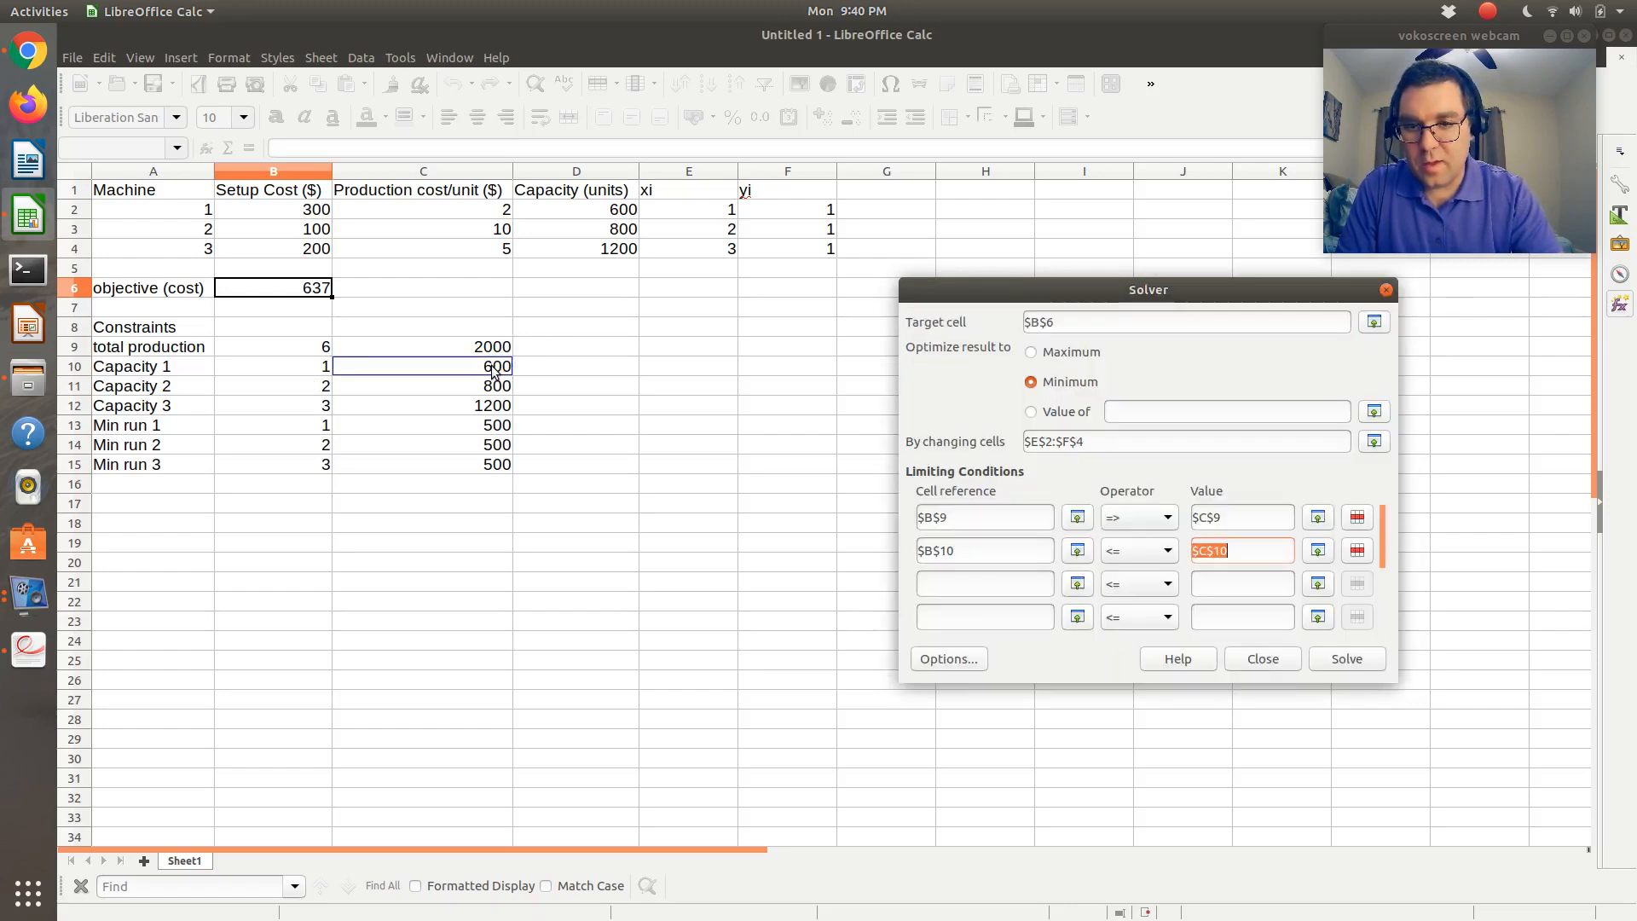
# Add the machine 2 capacity limiting condition B11 <= C11 to the Solver
pyautogui.click(1076, 585)
pyautogui.click(324, 386)
pyautogui.press('Return')
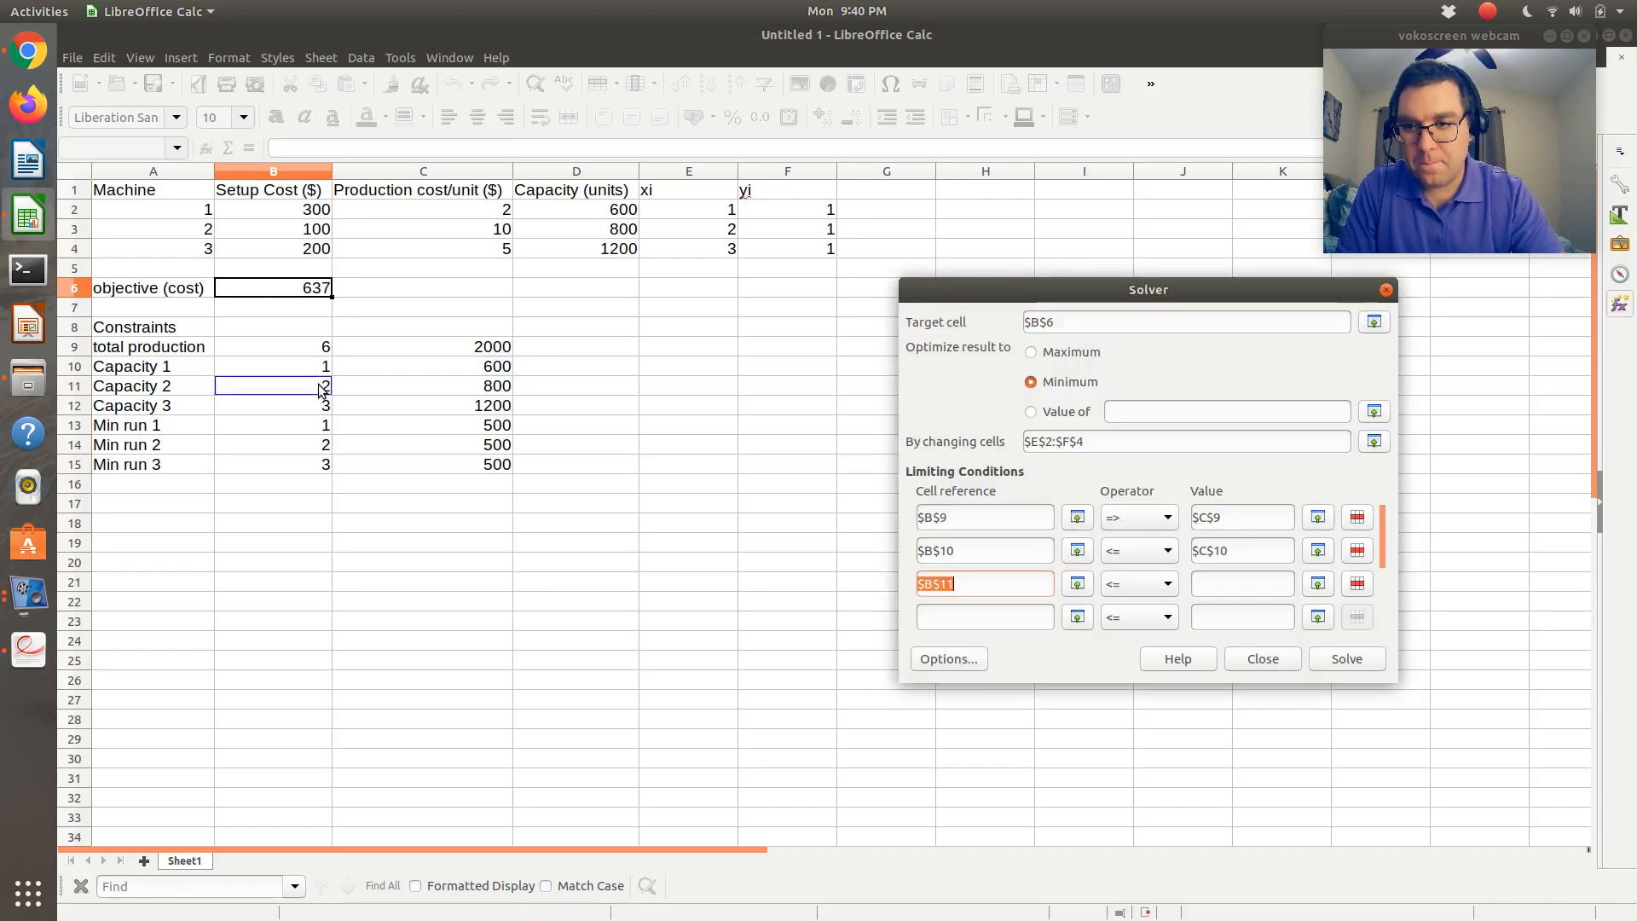
pyautogui.click(1317, 583)
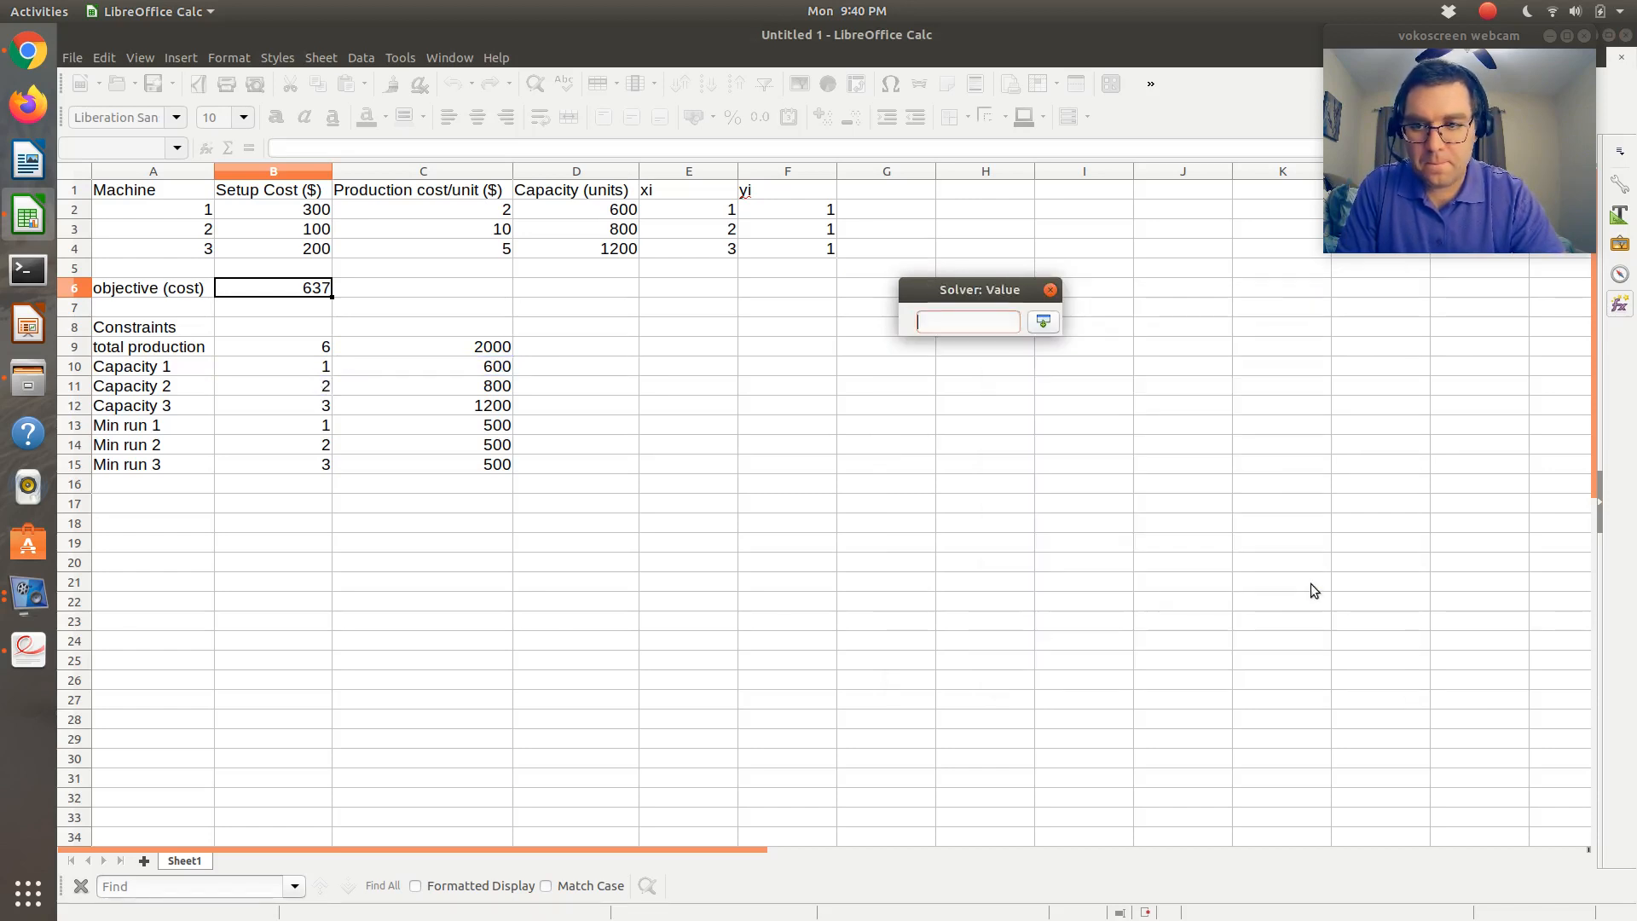
pyautogui.click(482, 384)
pyautogui.press('Return')
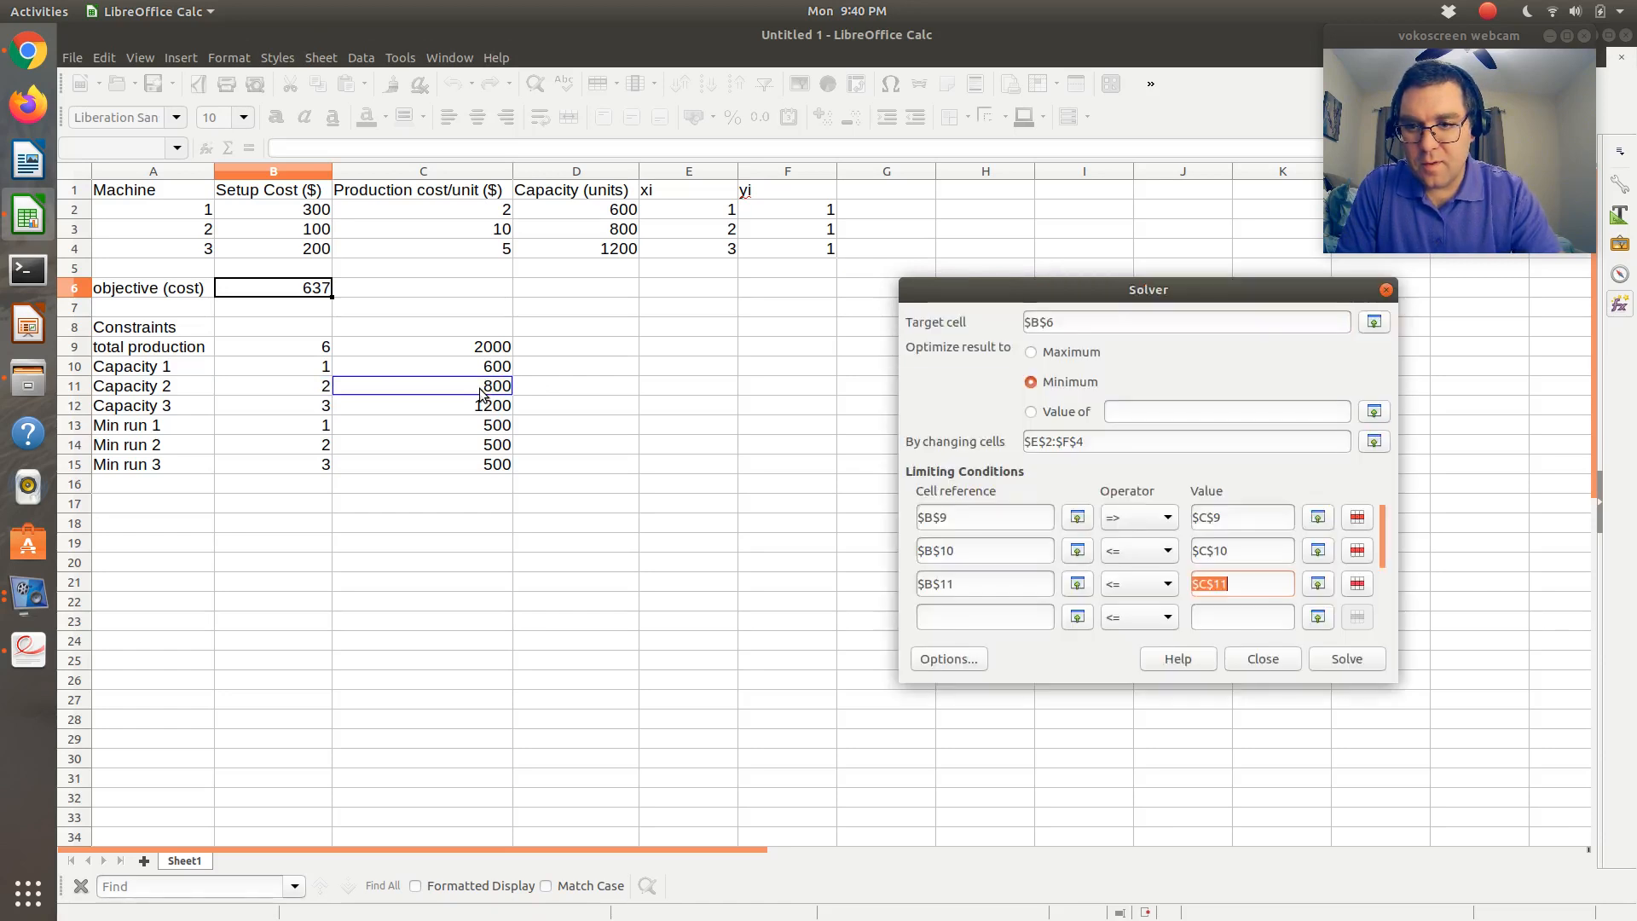
# Add the machine 3 capacity limiting condition B12 <= C12 to the Solver
pyautogui.click(1078, 617)
pyautogui.click(325, 408)
pyautogui.press('Return')
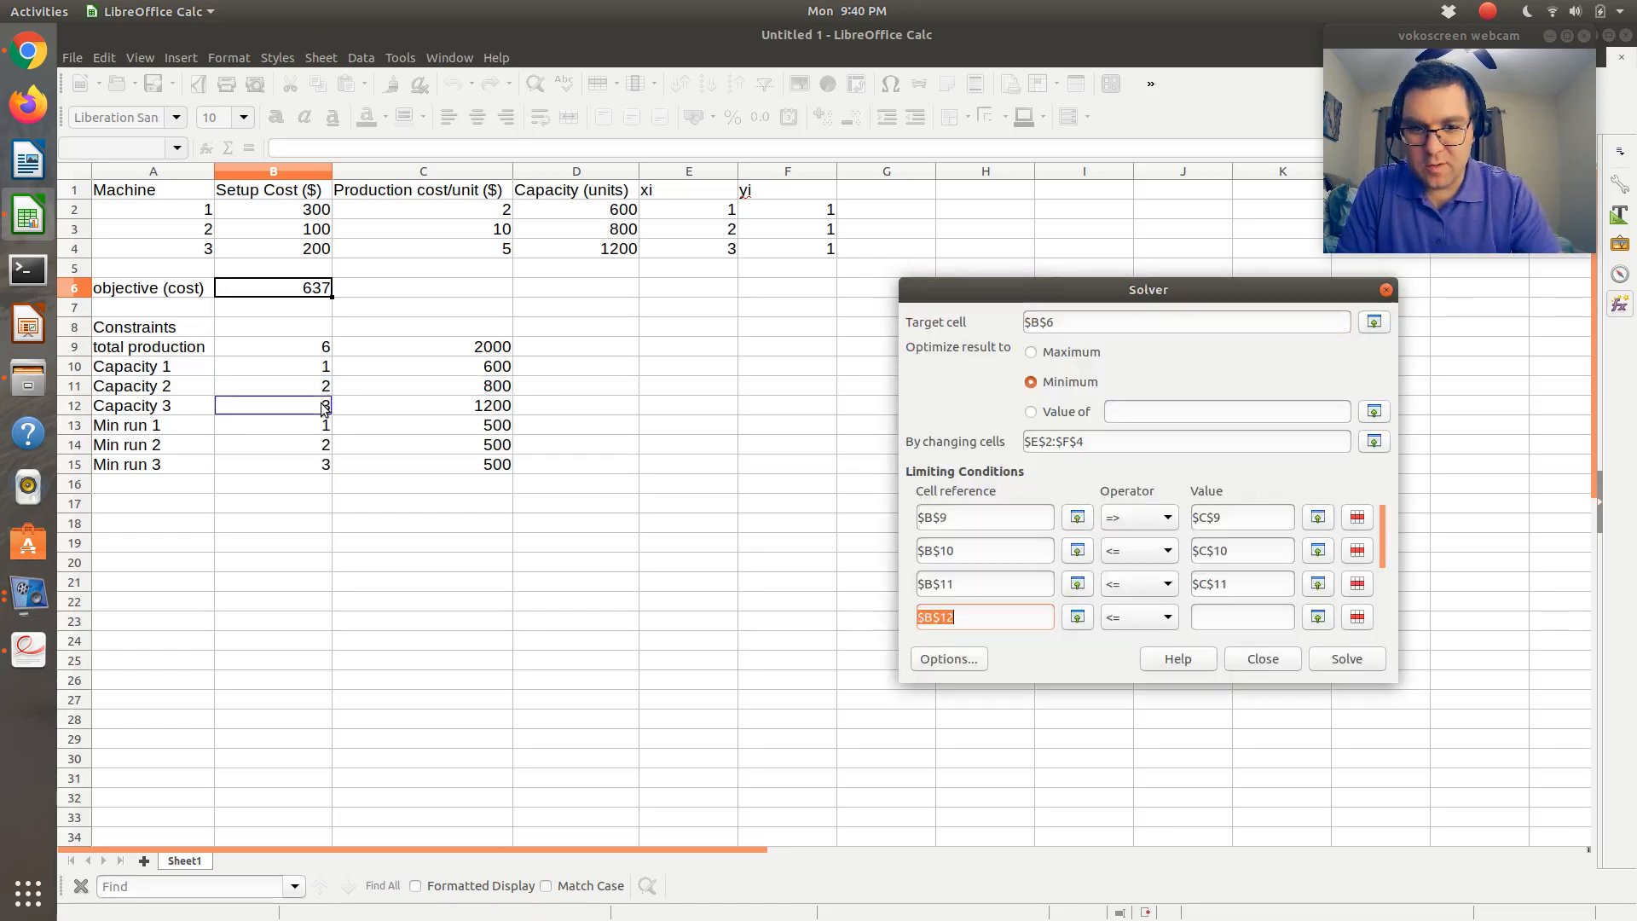
pyautogui.click(1318, 616)
pyautogui.click(498, 407)
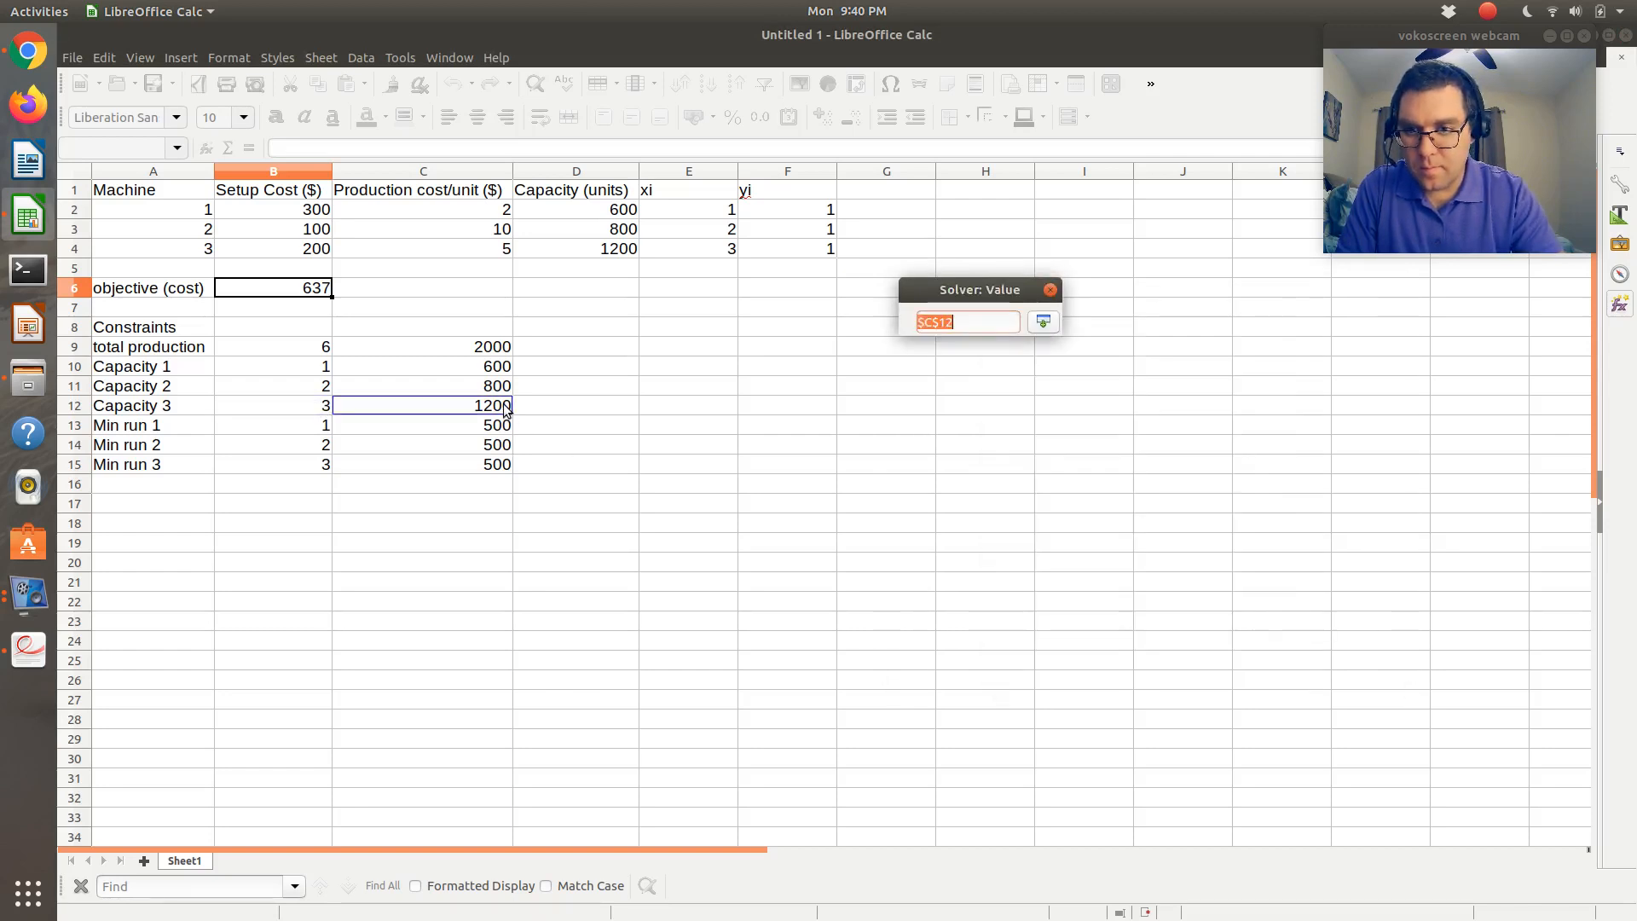
pyautogui.press('Return')
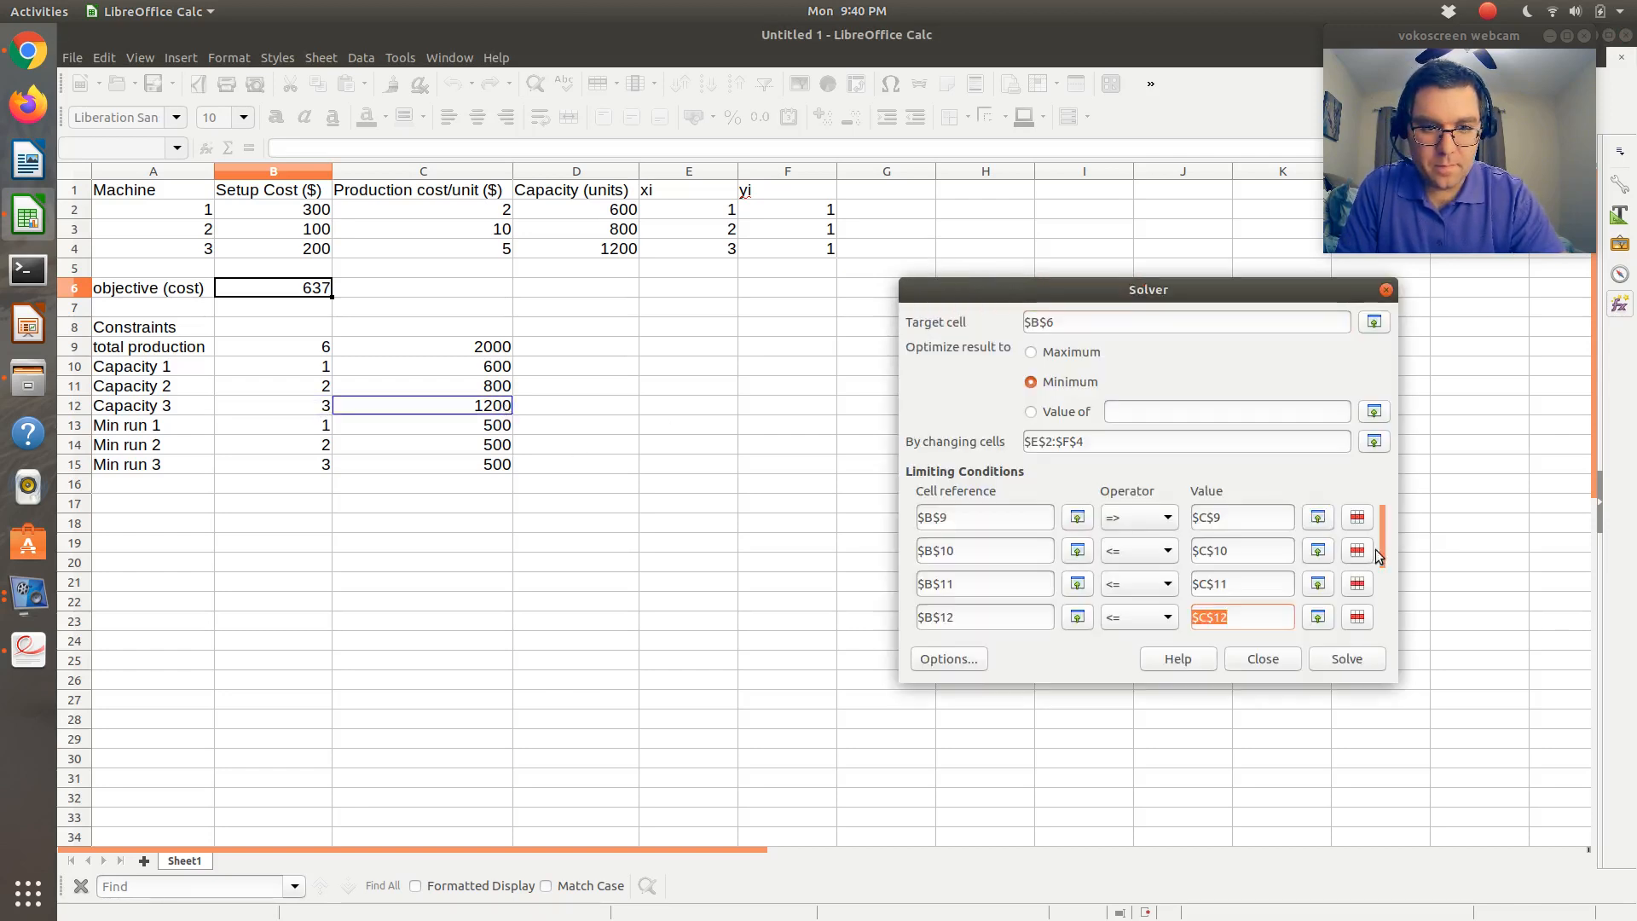
# Add the machine 1 minimum run limiting condition B13 => C13 to the Solver
pyautogui.moveTo(1382, 551); pyautogui.dragTo(1390, 591)
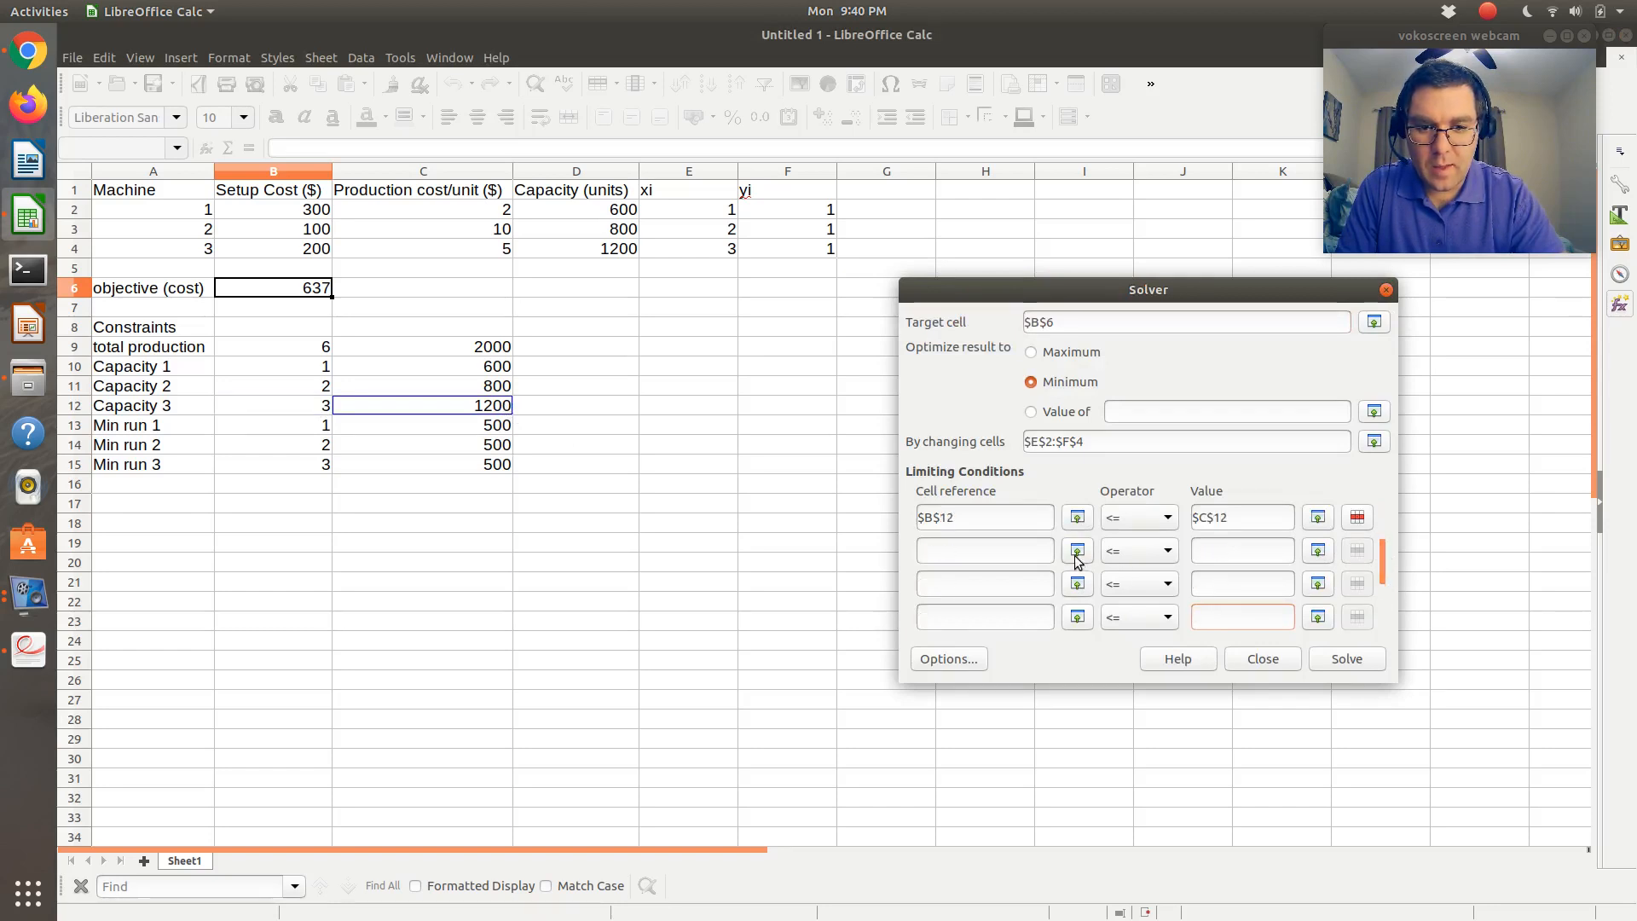
pyautogui.click(1077, 552)
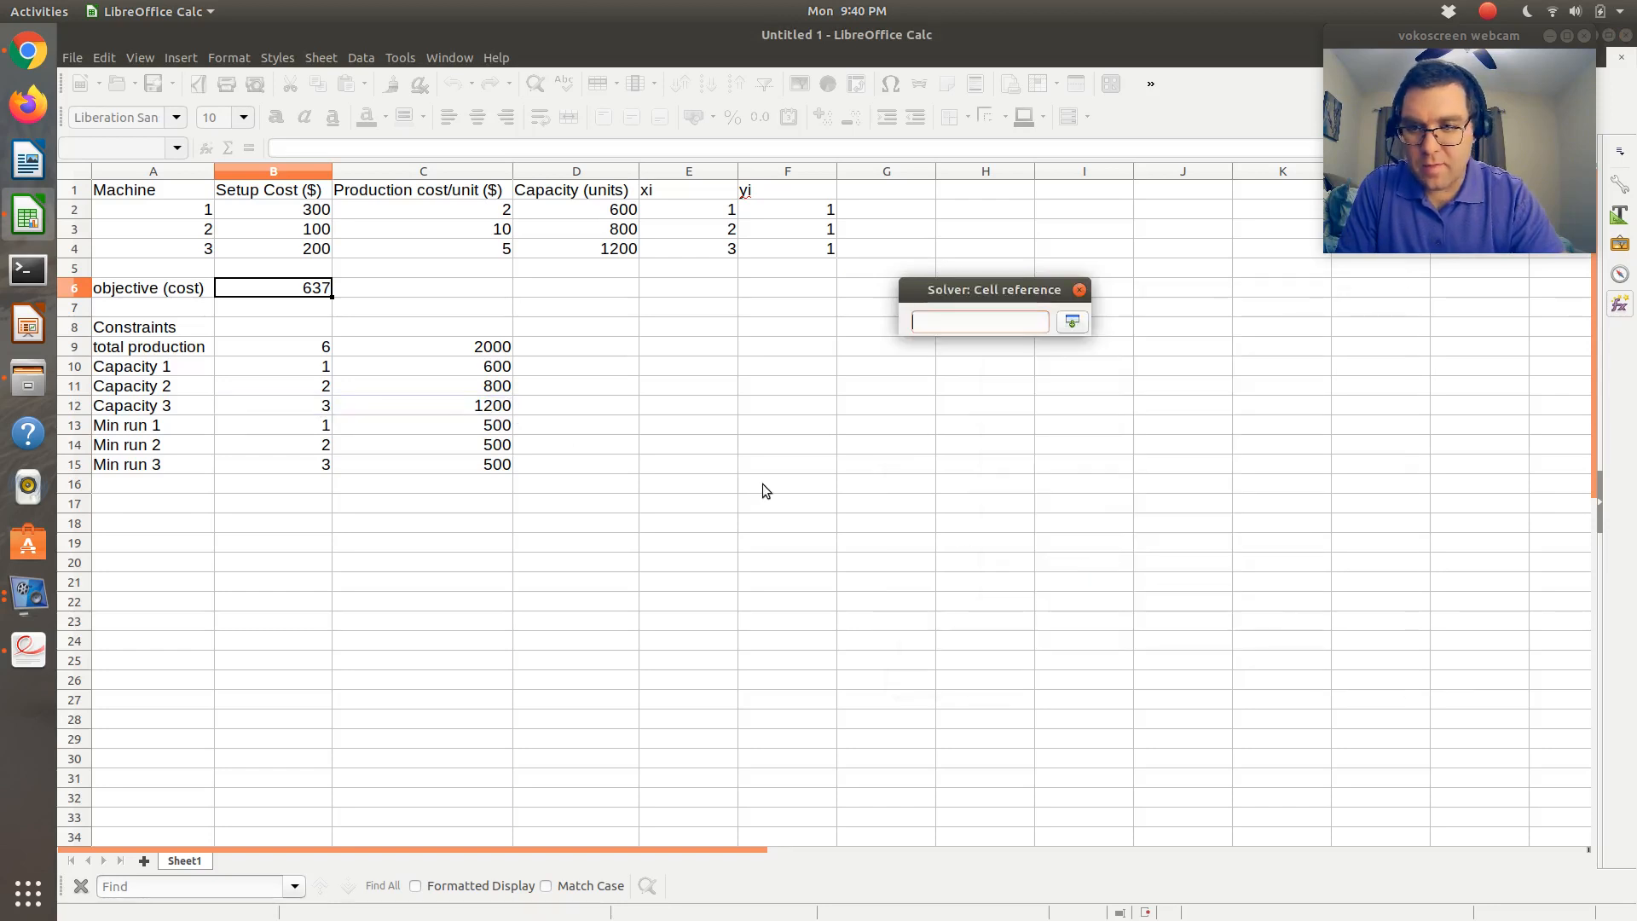
pyautogui.click(323, 427)
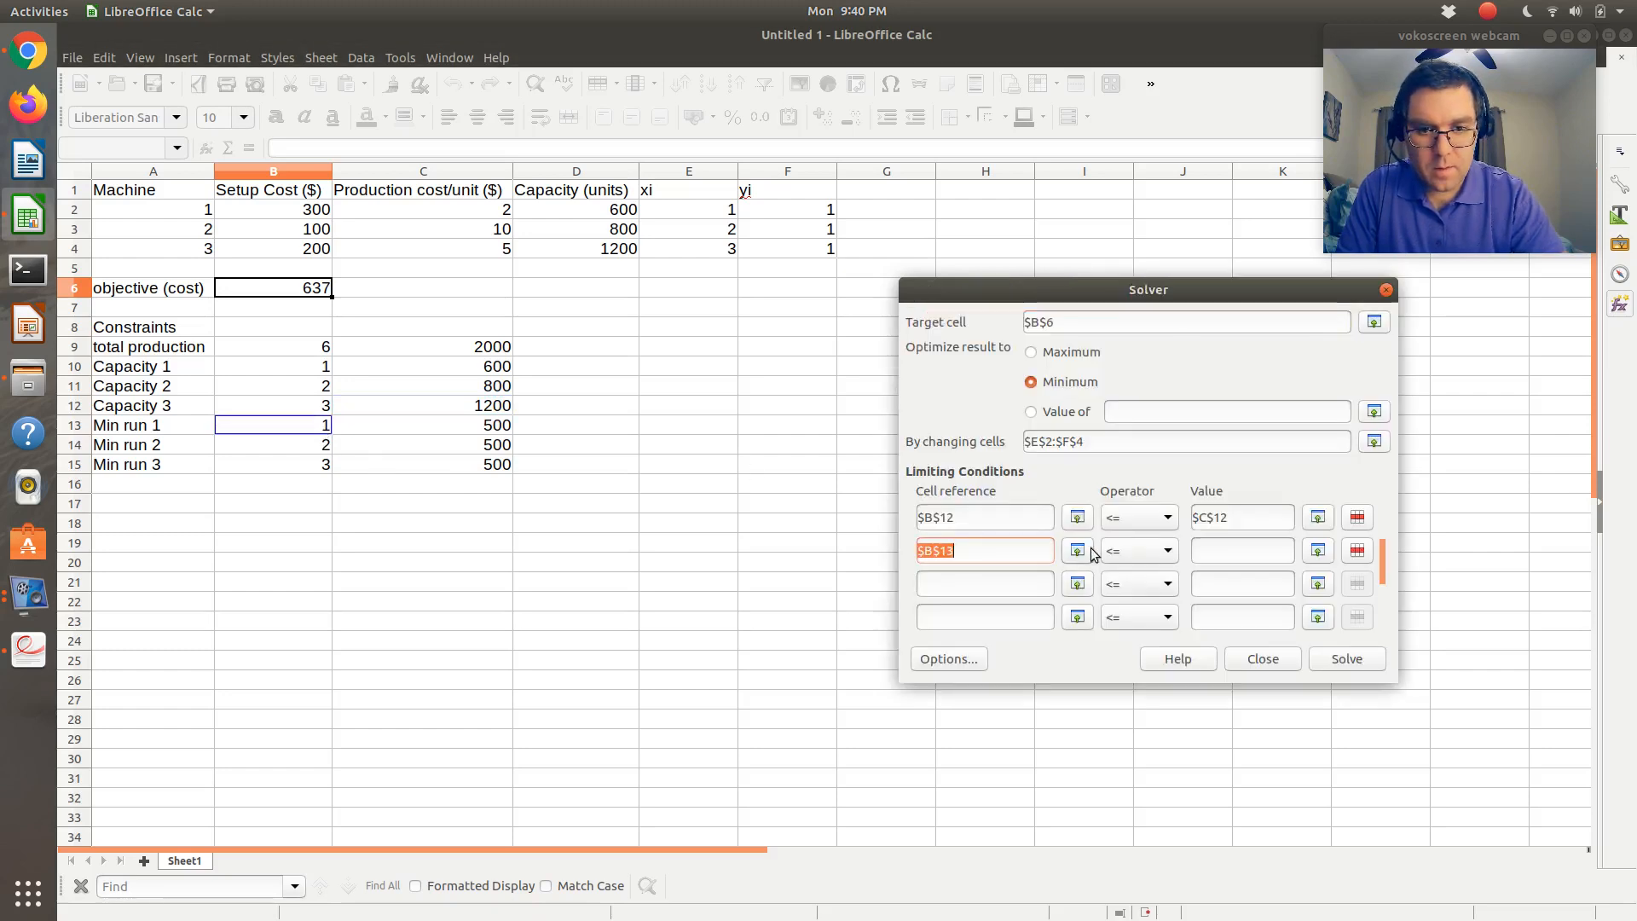
pyautogui.click(1127, 552)
pyautogui.click(1141, 599)
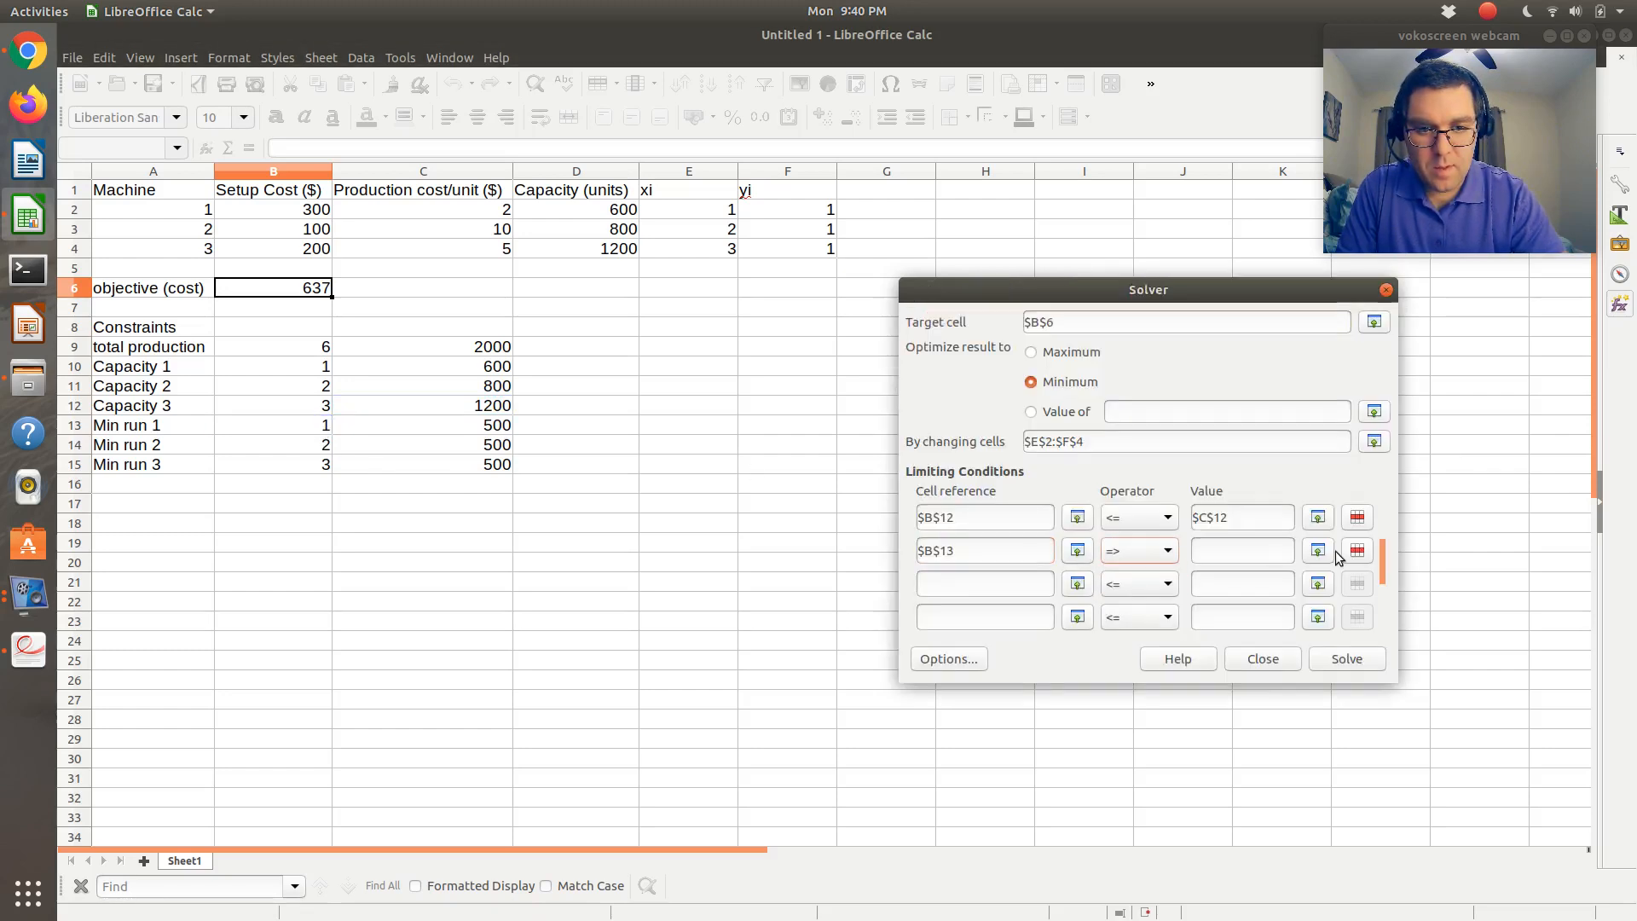
pyautogui.click(1326, 551)
pyautogui.click(497, 428)
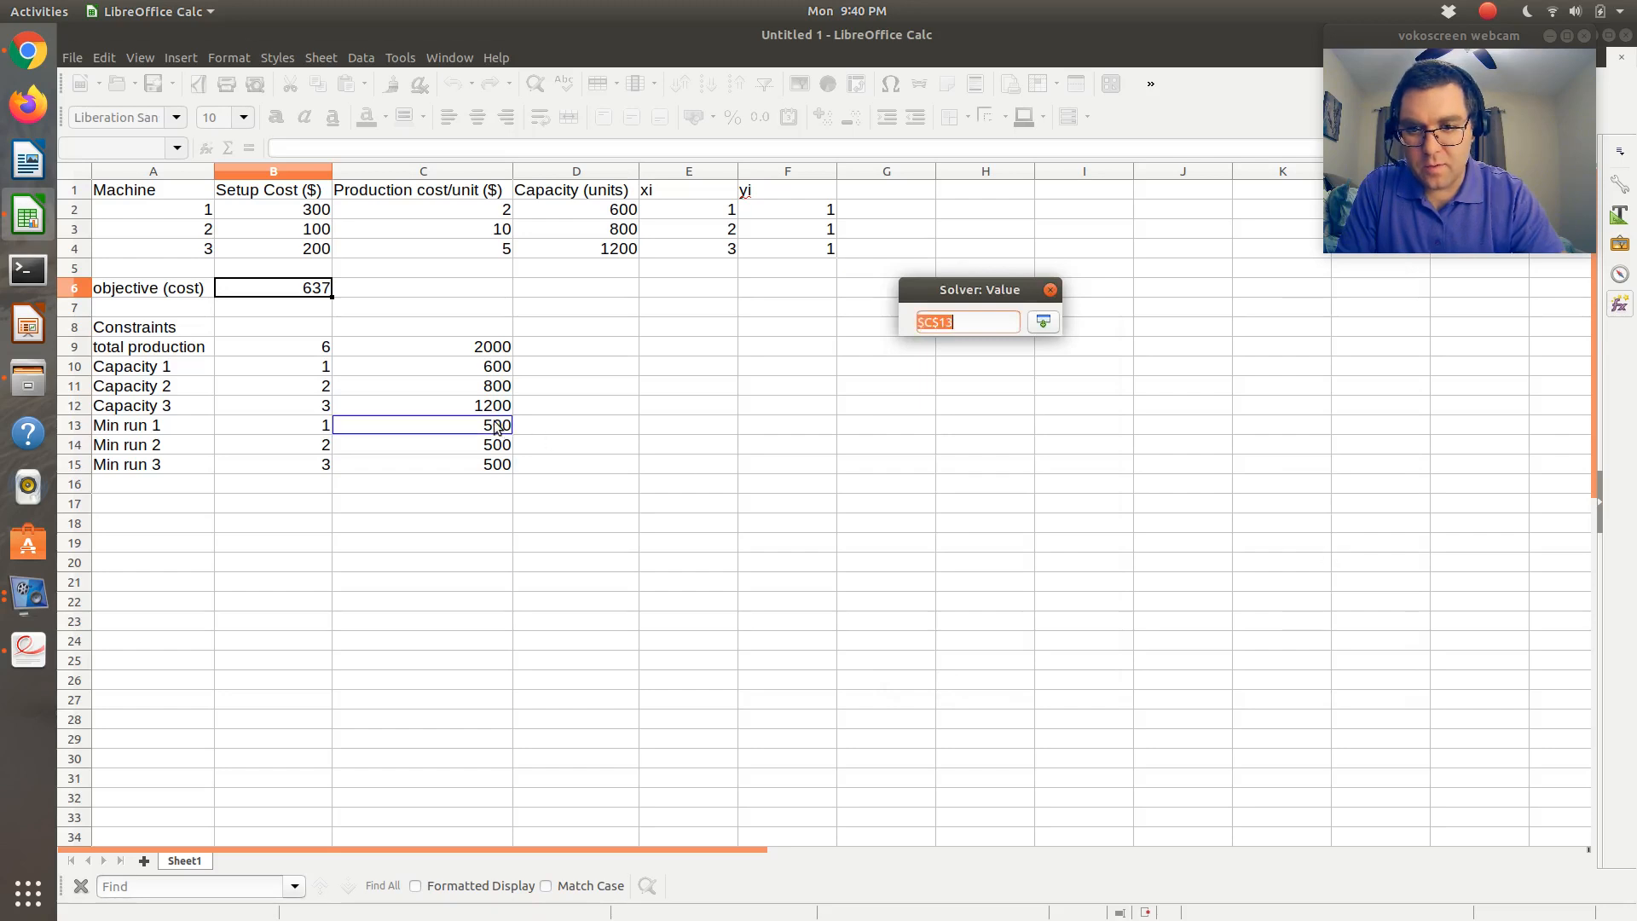
# Add the machine 2 minimum run limiting condition B14 => C14 to the Solver
pyautogui.click(1080, 583)
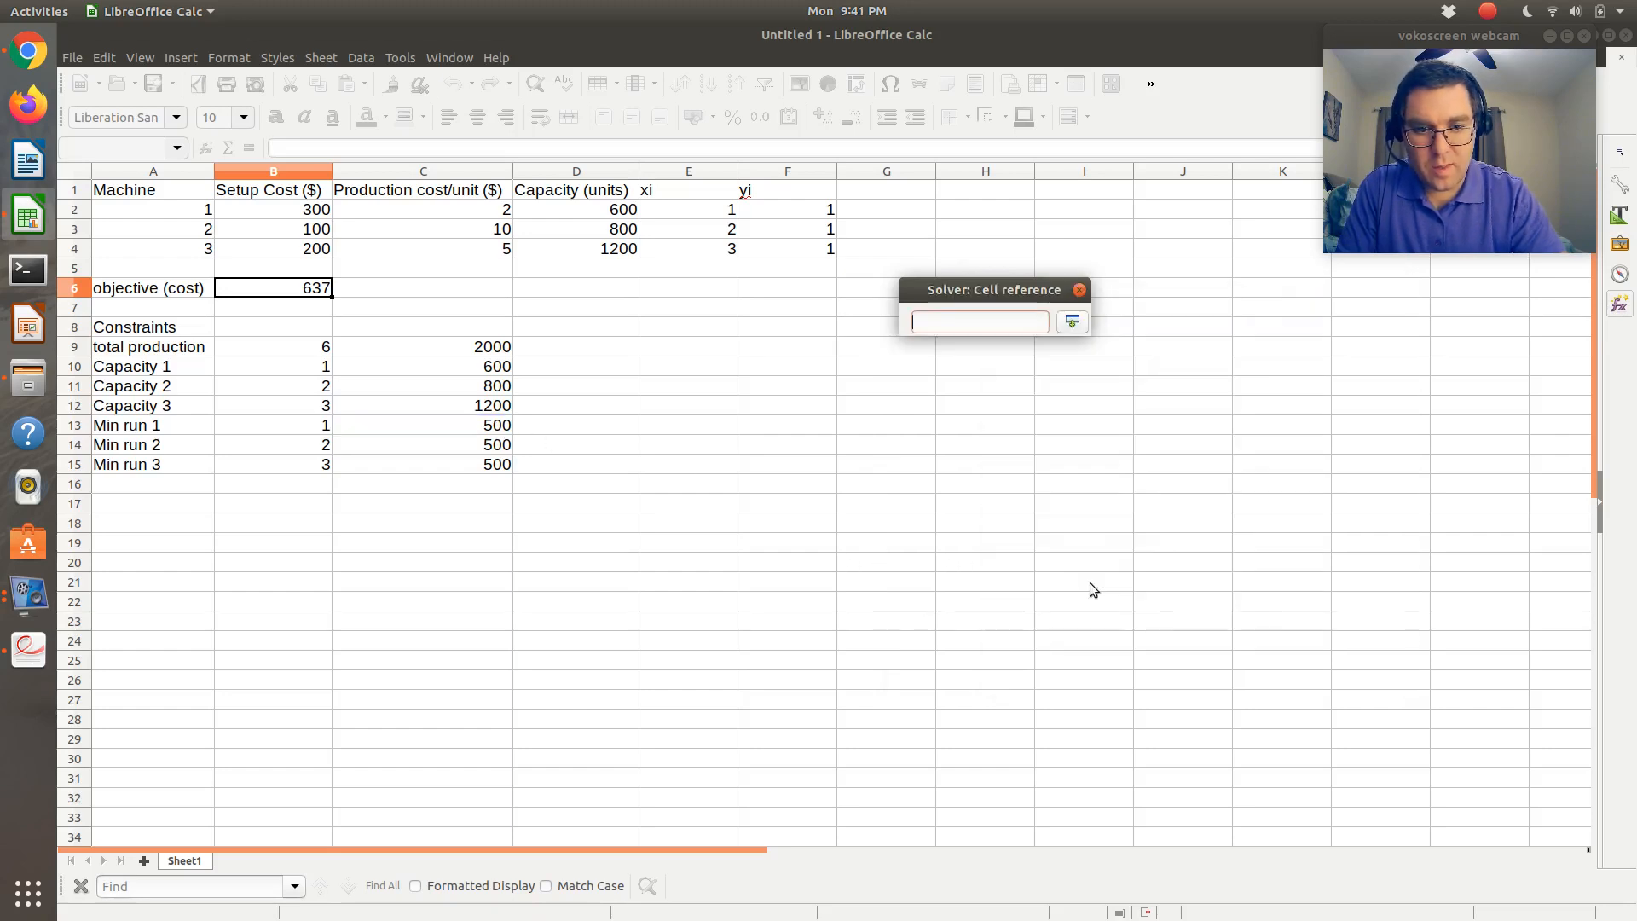
pyautogui.click(309, 444)
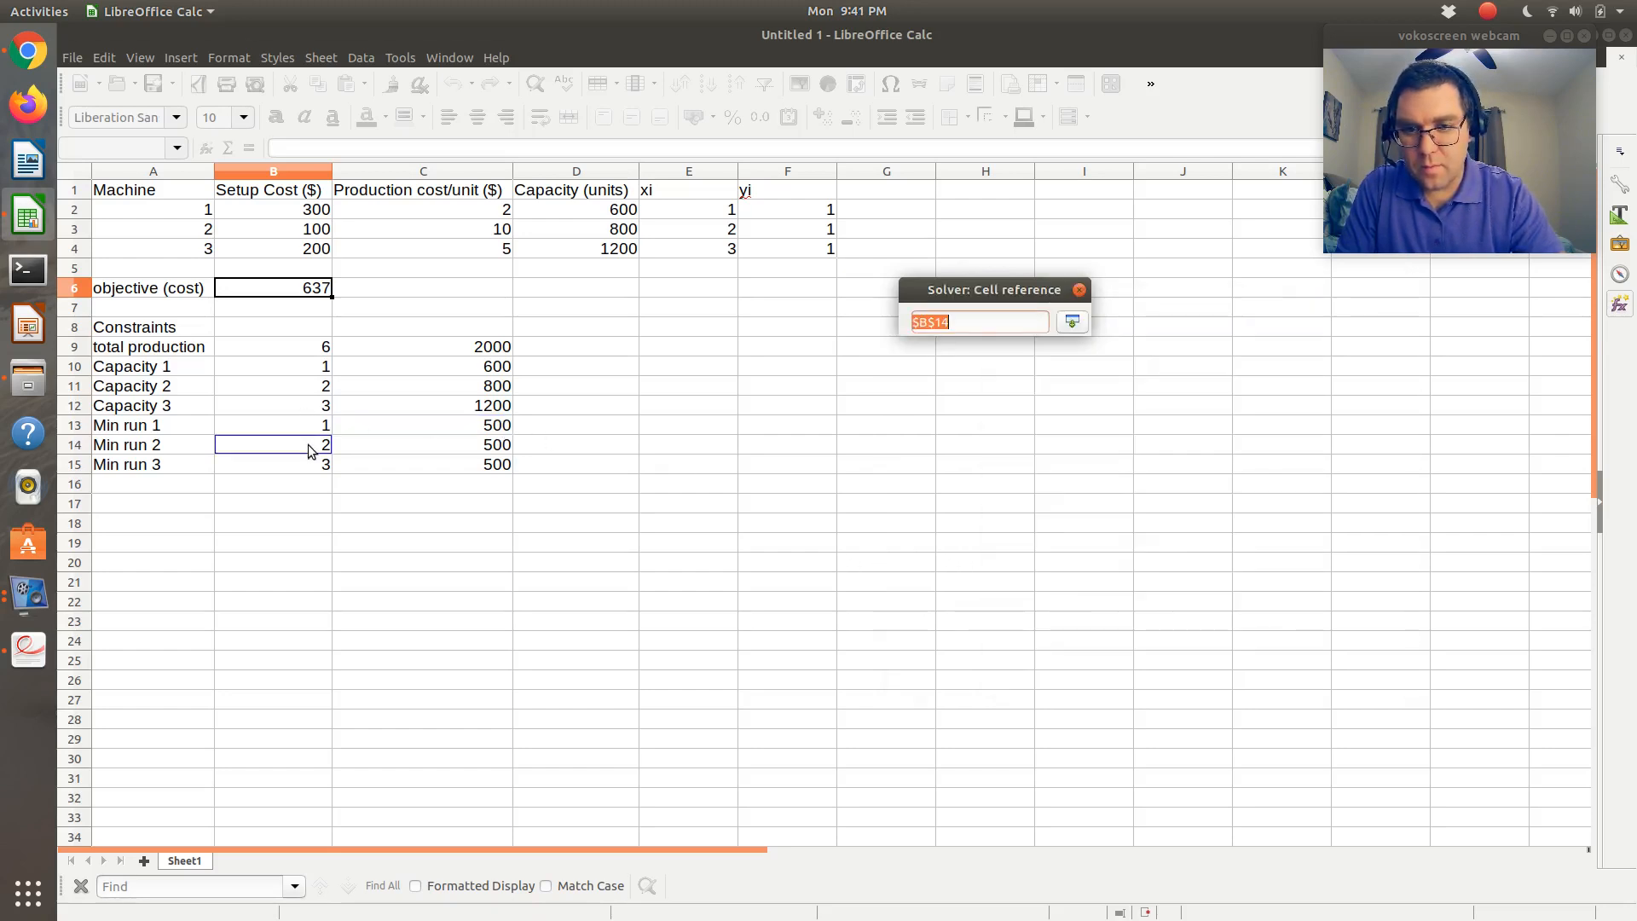
pyautogui.click(1134, 587)
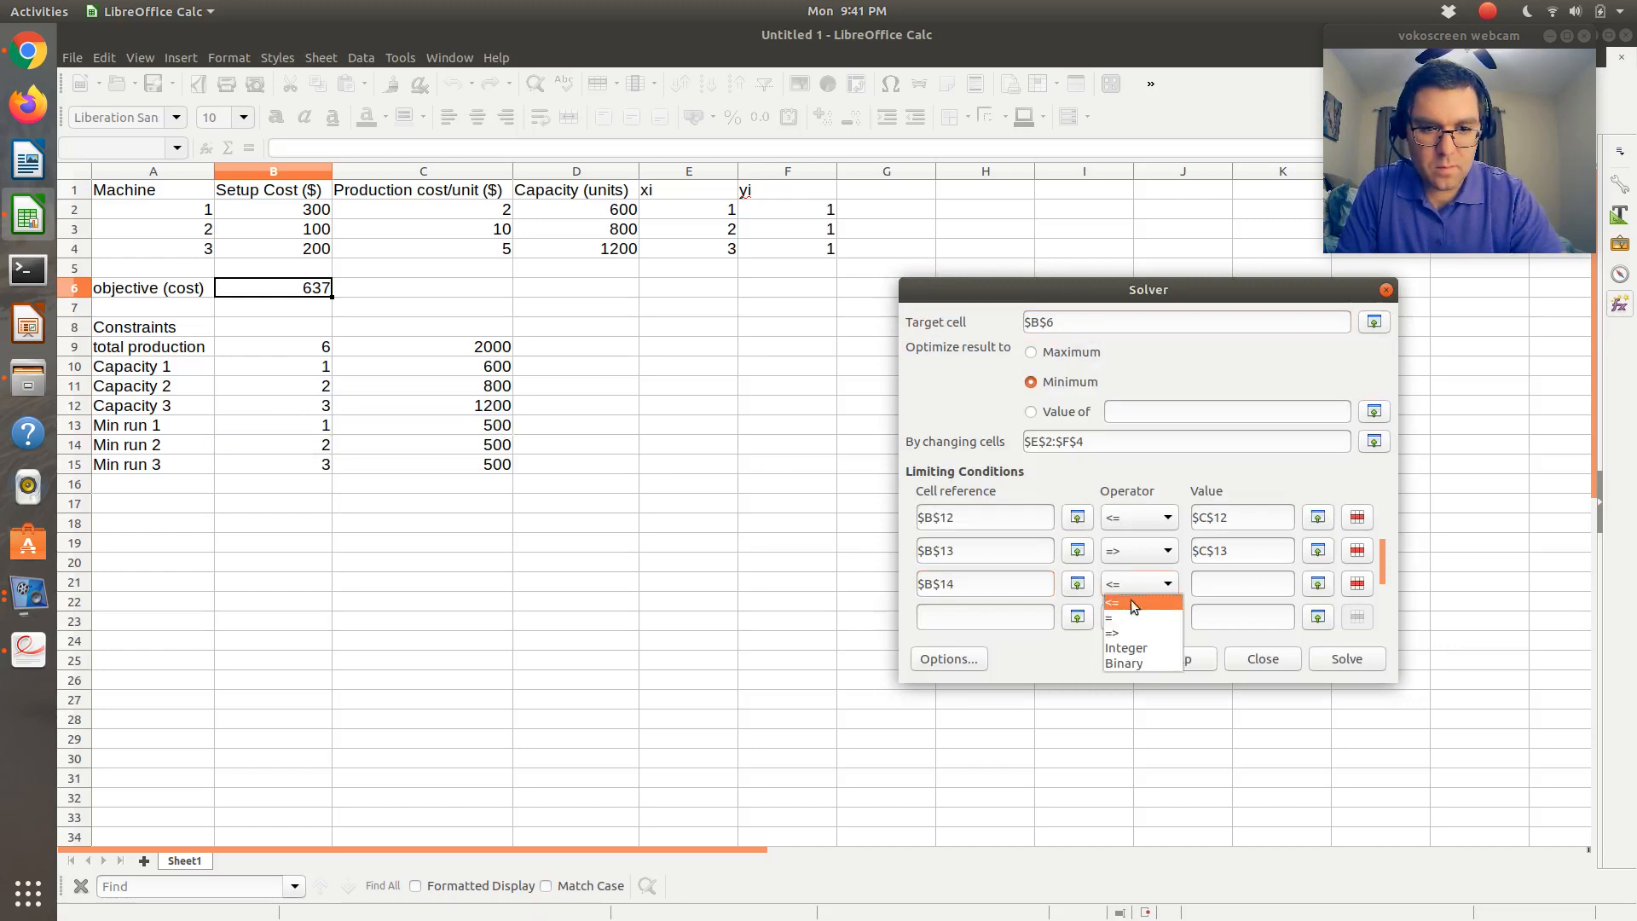
pyautogui.click(1129, 632)
pyautogui.click(1318, 583)
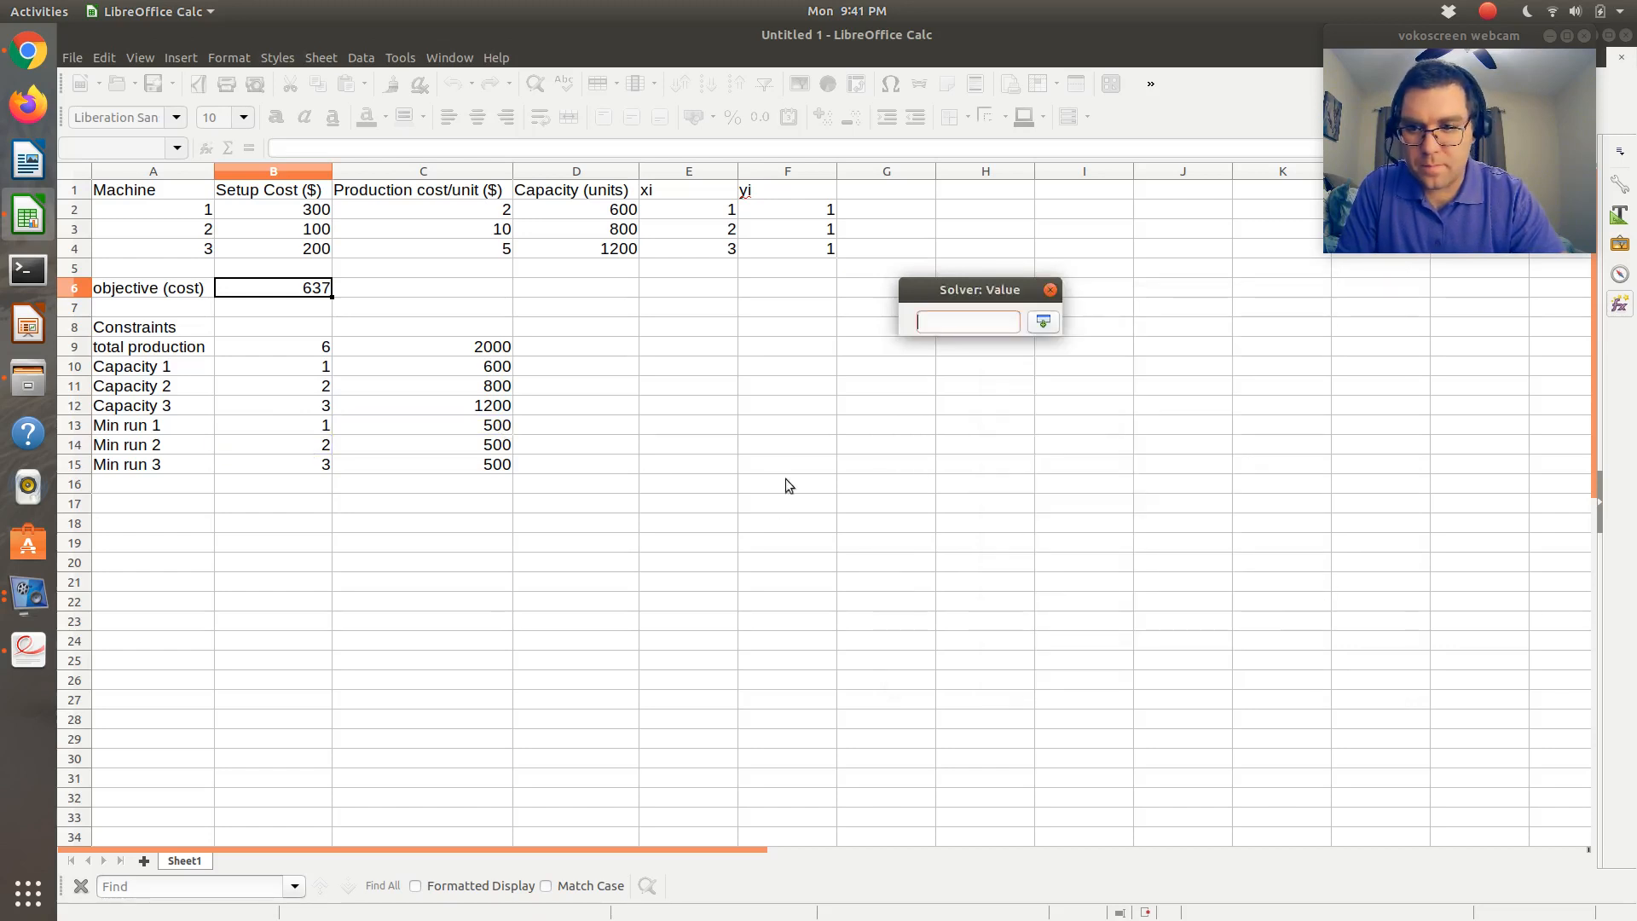
pyautogui.click(494, 450)
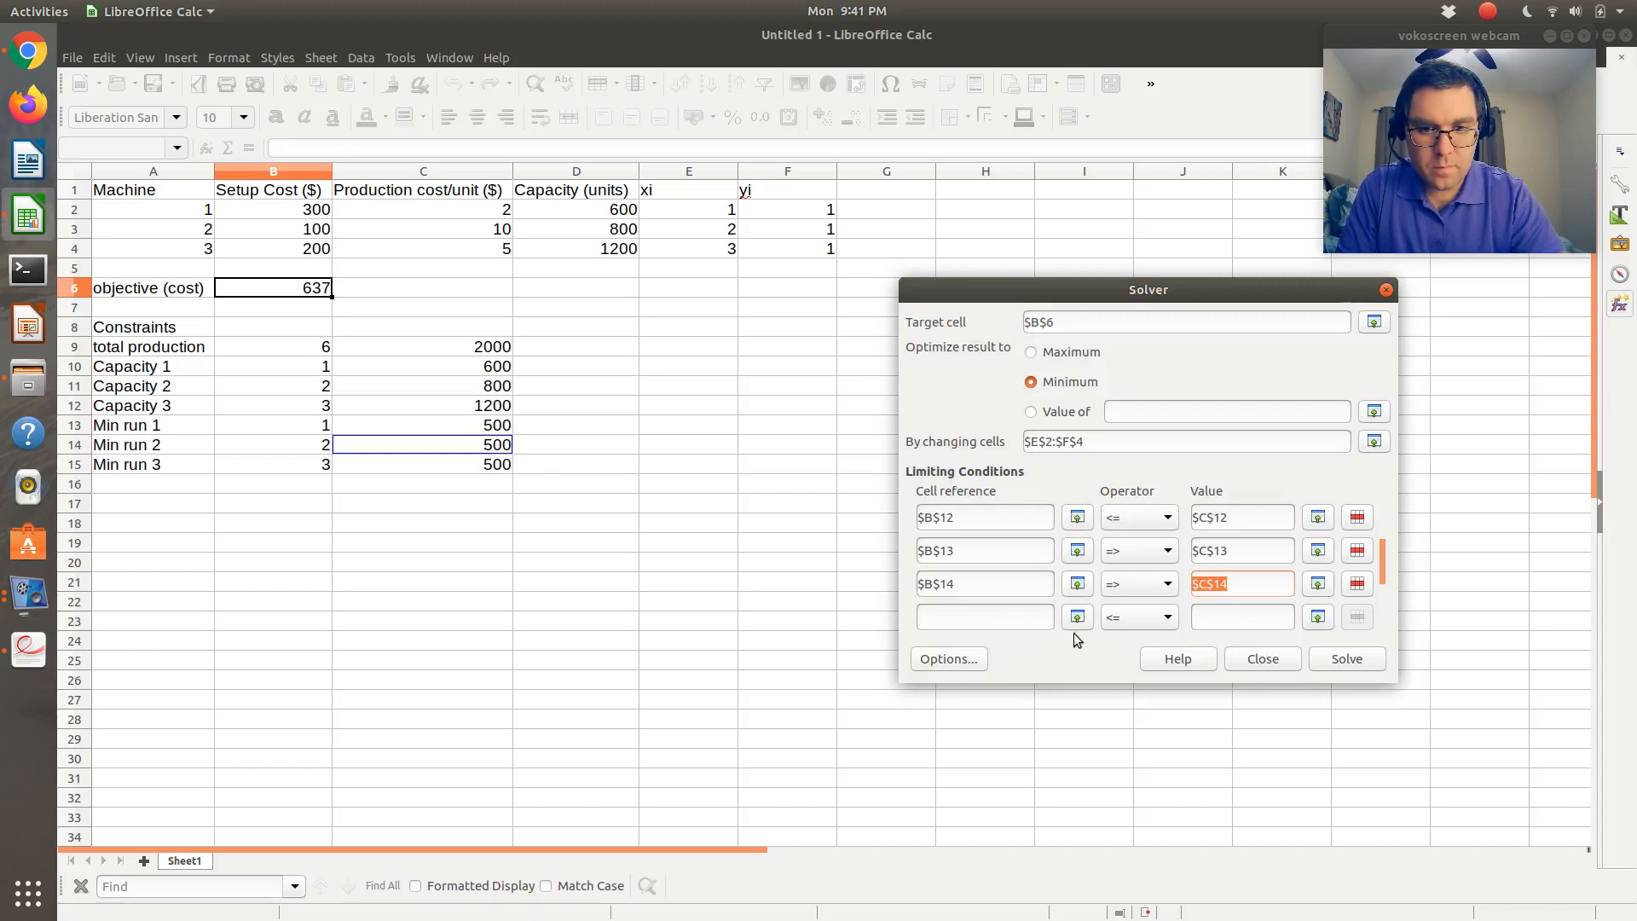
# Add the machine 3 minimum run limiting condition B15 => C15 to the Solver
pyautogui.click(1078, 616)
pyautogui.click(294, 466)
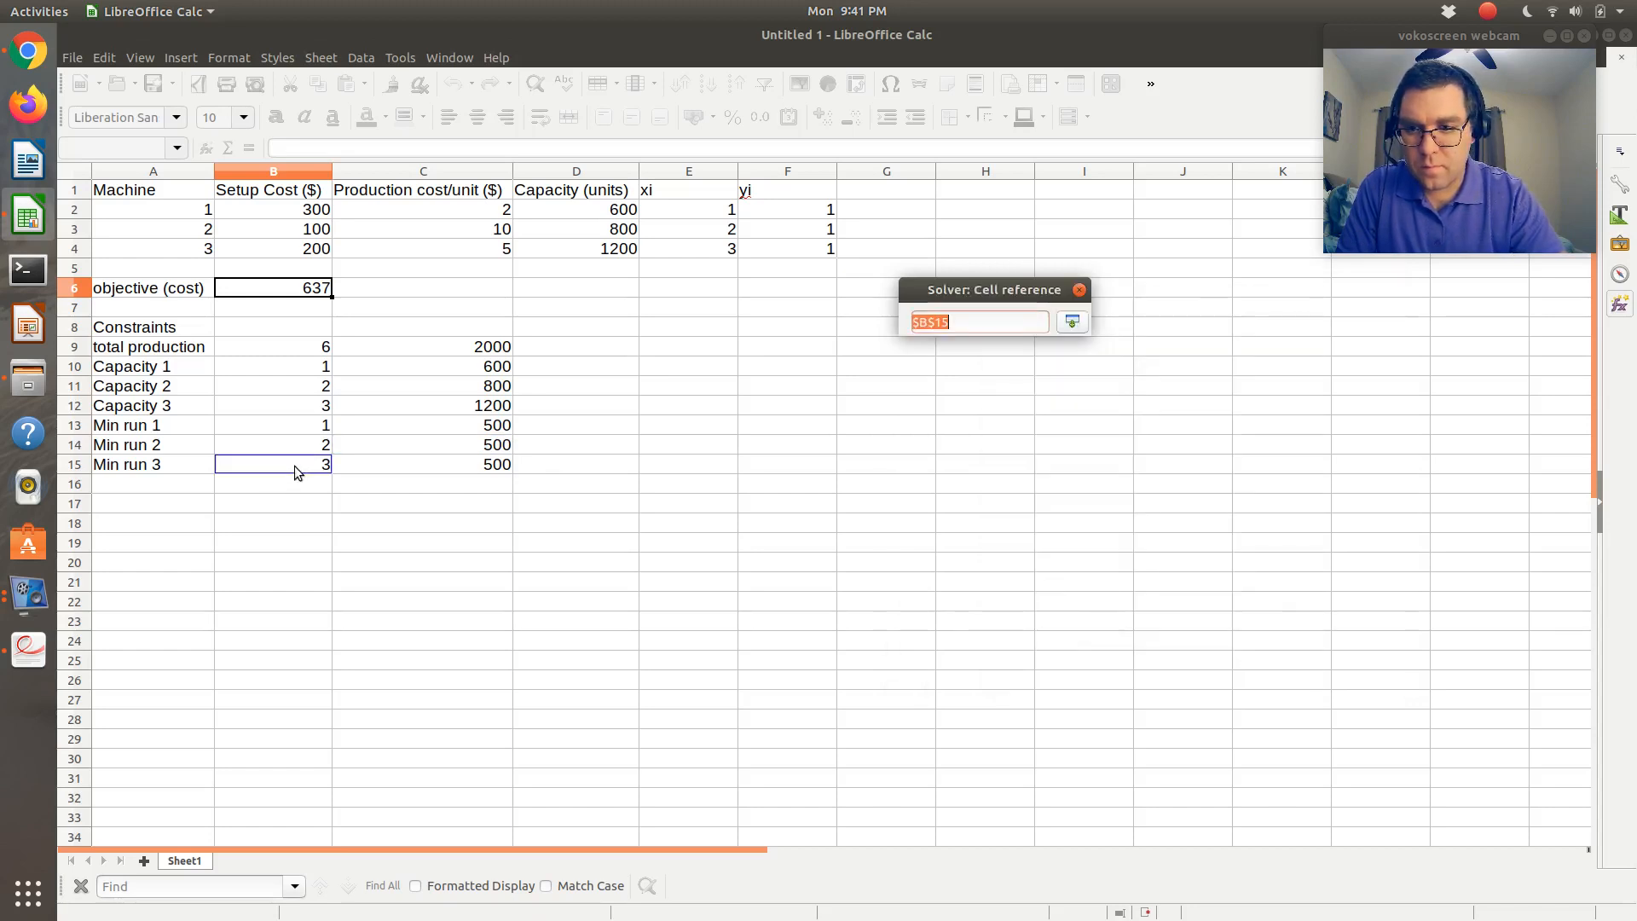
pyautogui.click(1148, 632)
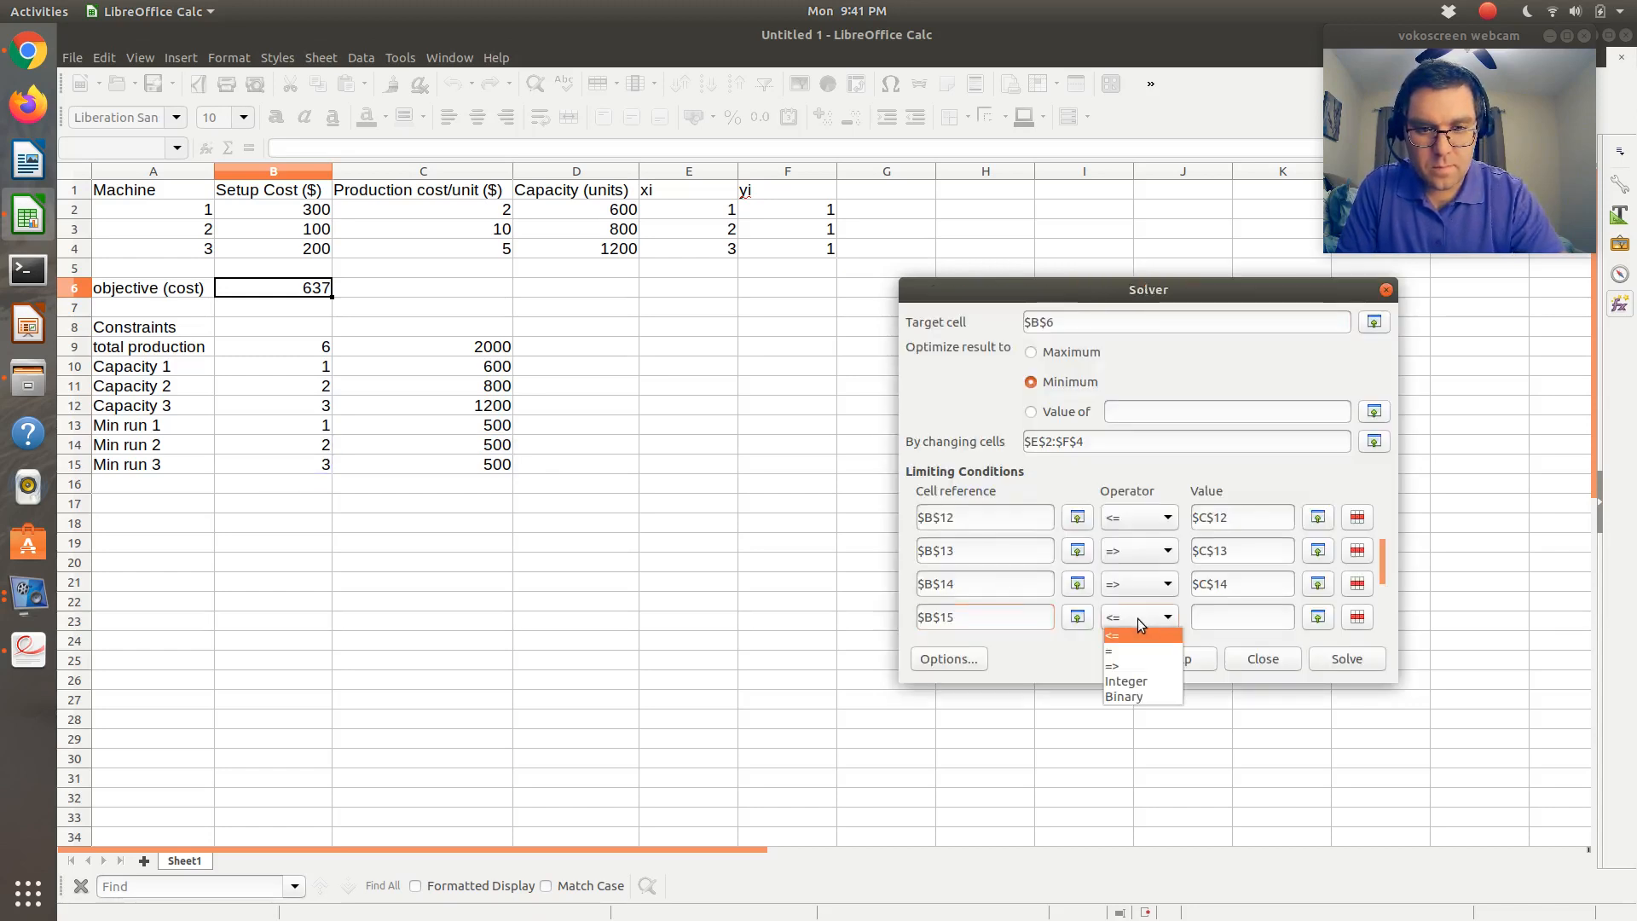
pyautogui.click(1132, 662)
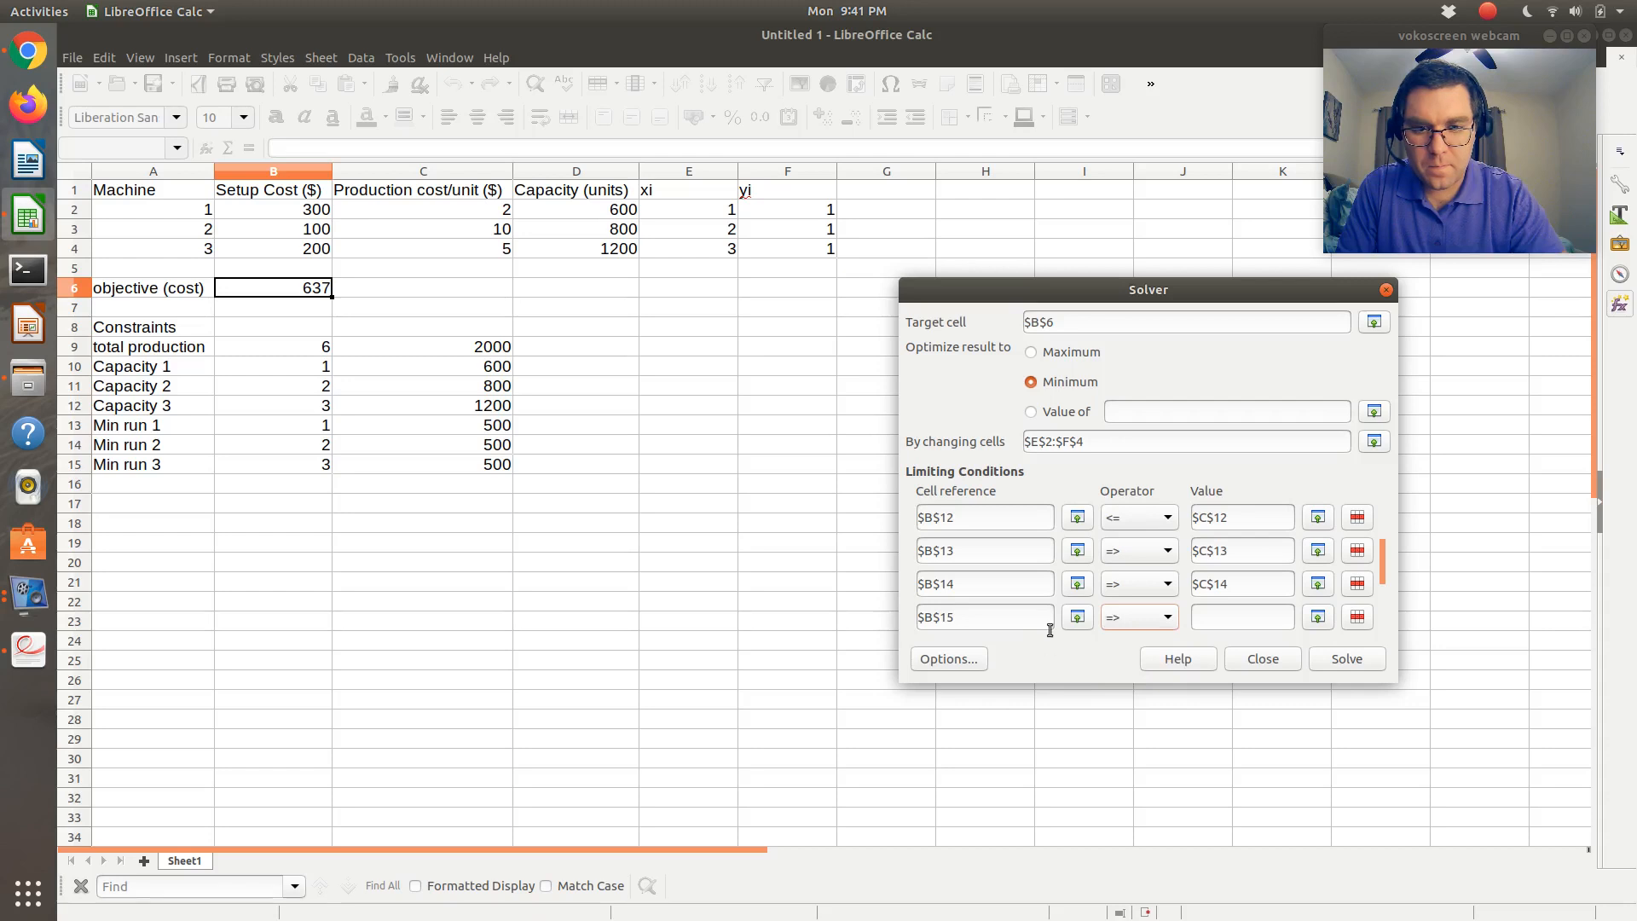
pyautogui.click(1317, 618)
pyautogui.click(473, 466)
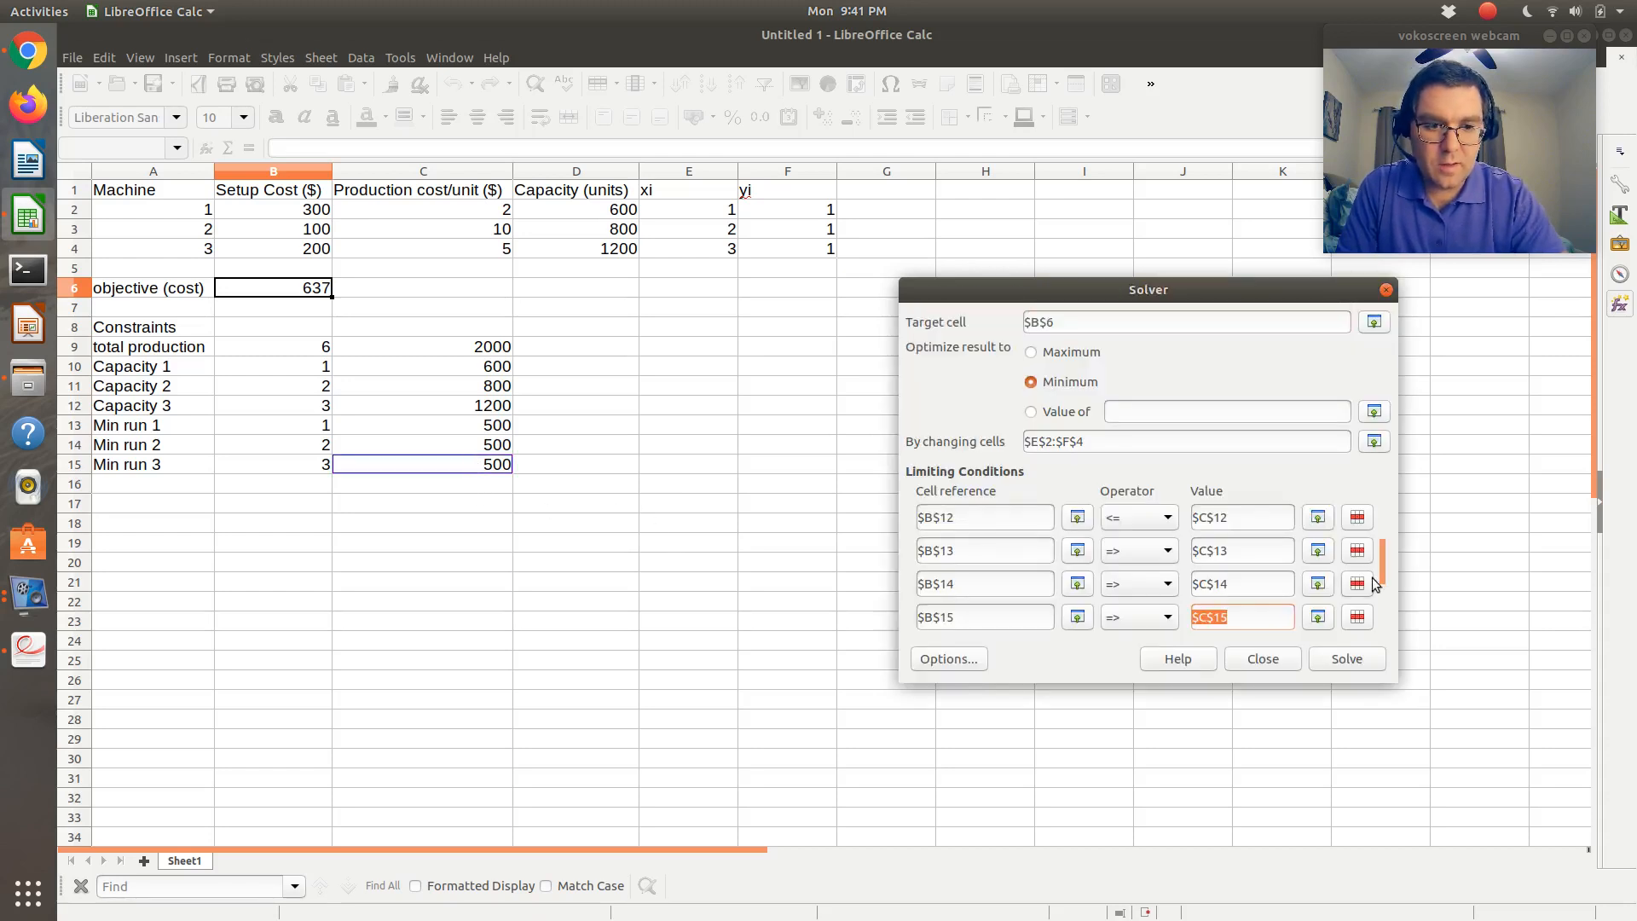
# Add a limiting condition that makes the xi and yi cells E2:F4 Integer
pyautogui.moveTo(1382, 568); pyautogui.dragTo(1384, 595)
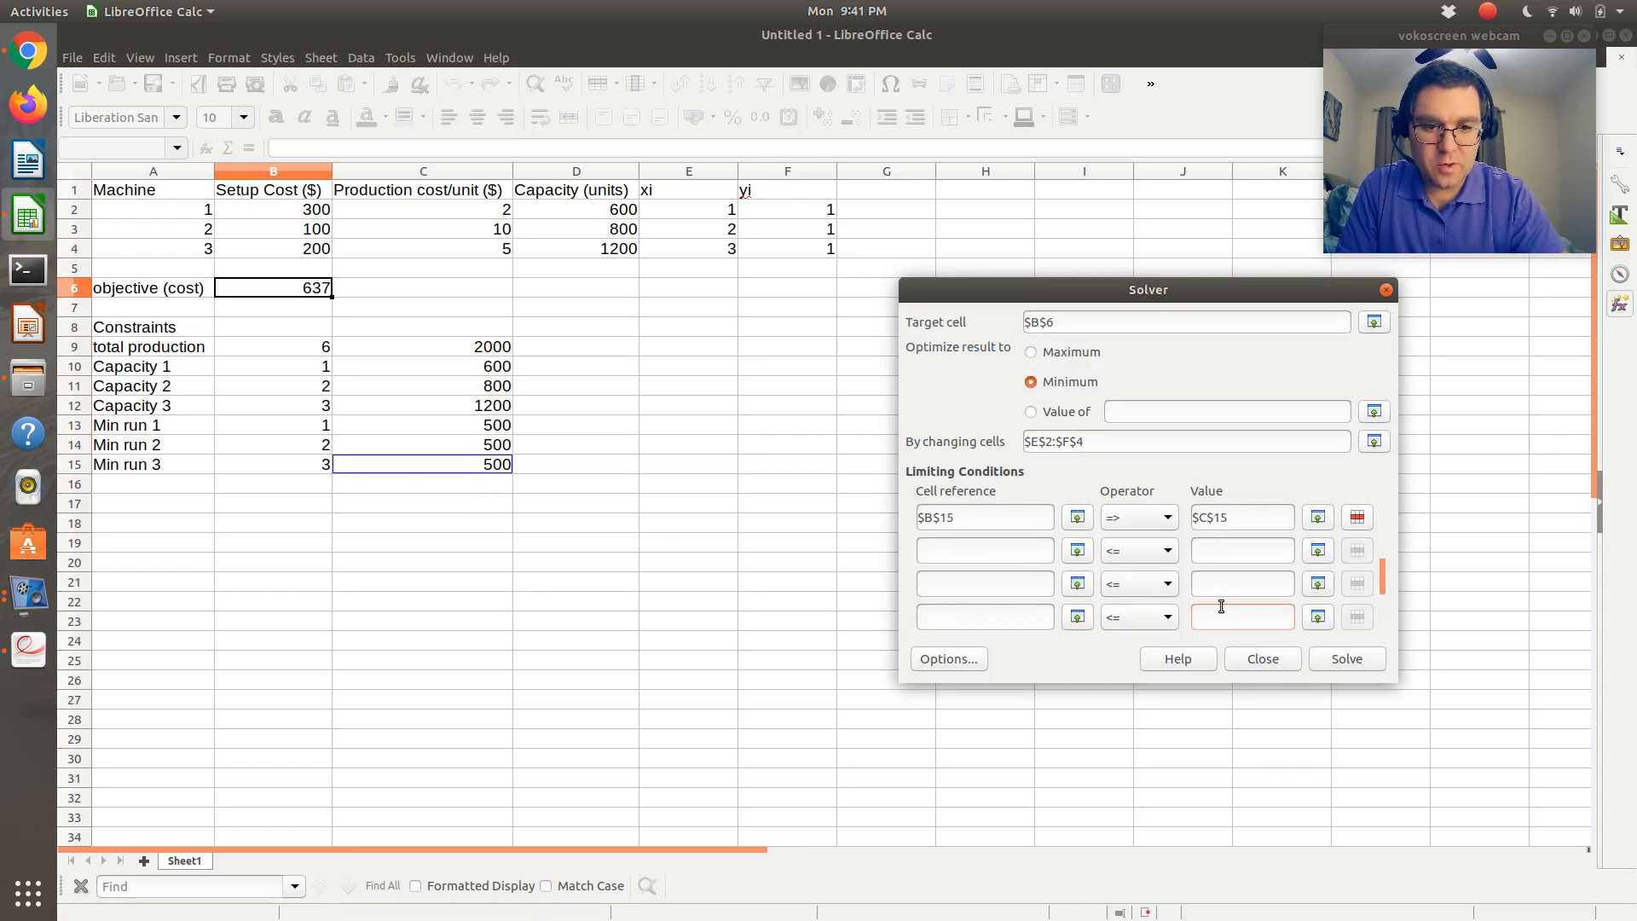
pyautogui.click(1077, 550)
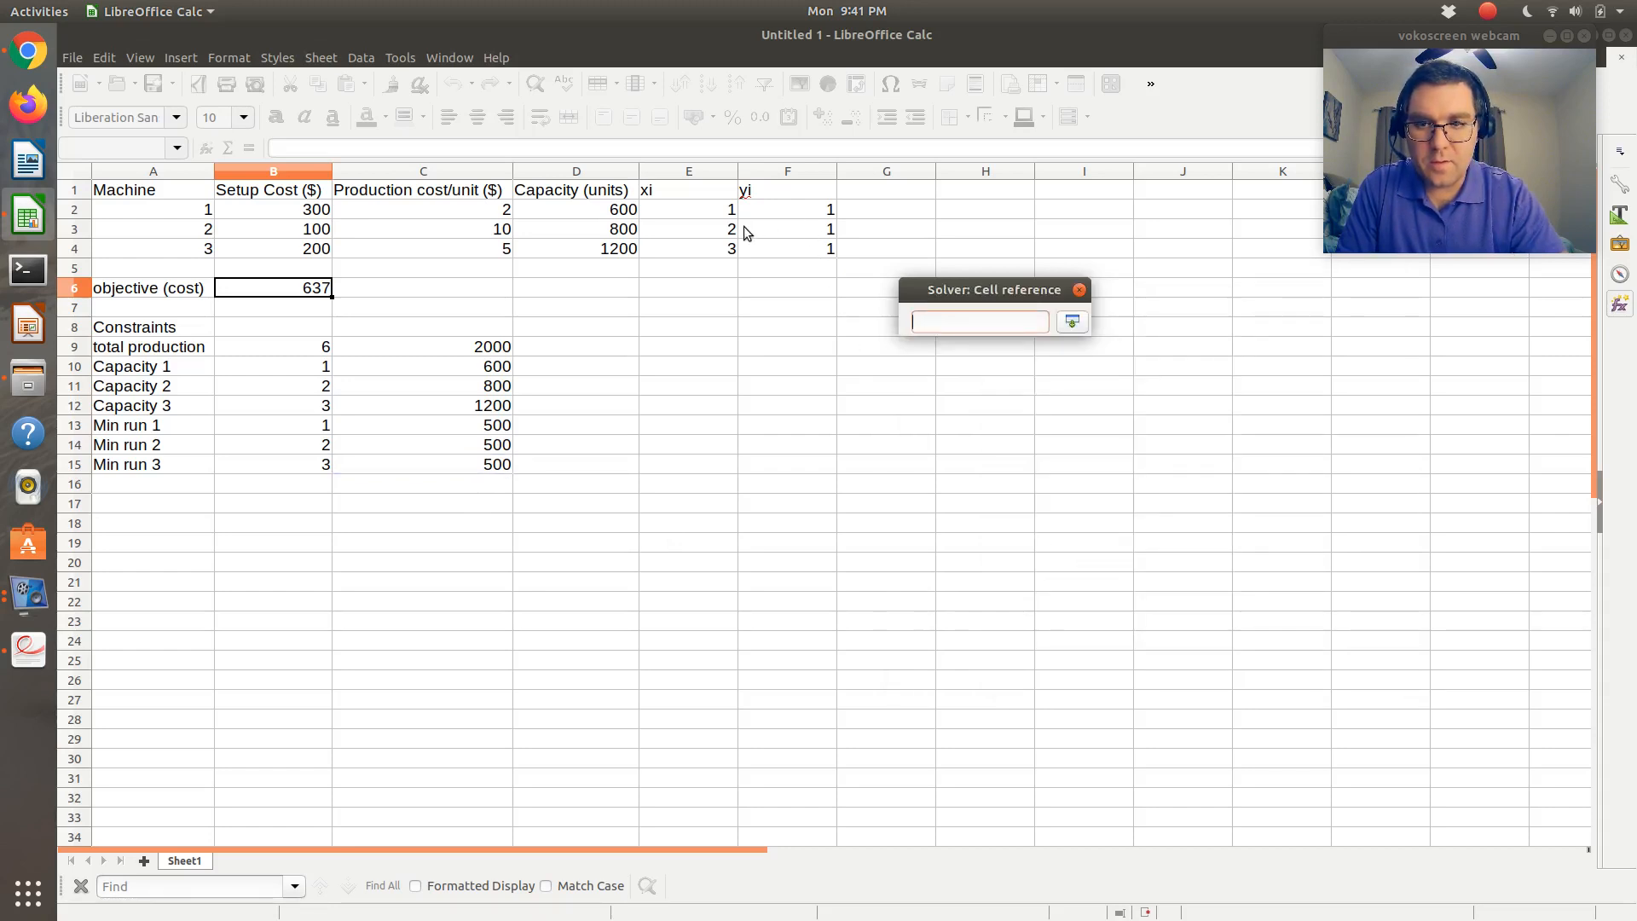
pyautogui.moveTo(697, 210); pyautogui.dragTo(776, 247)
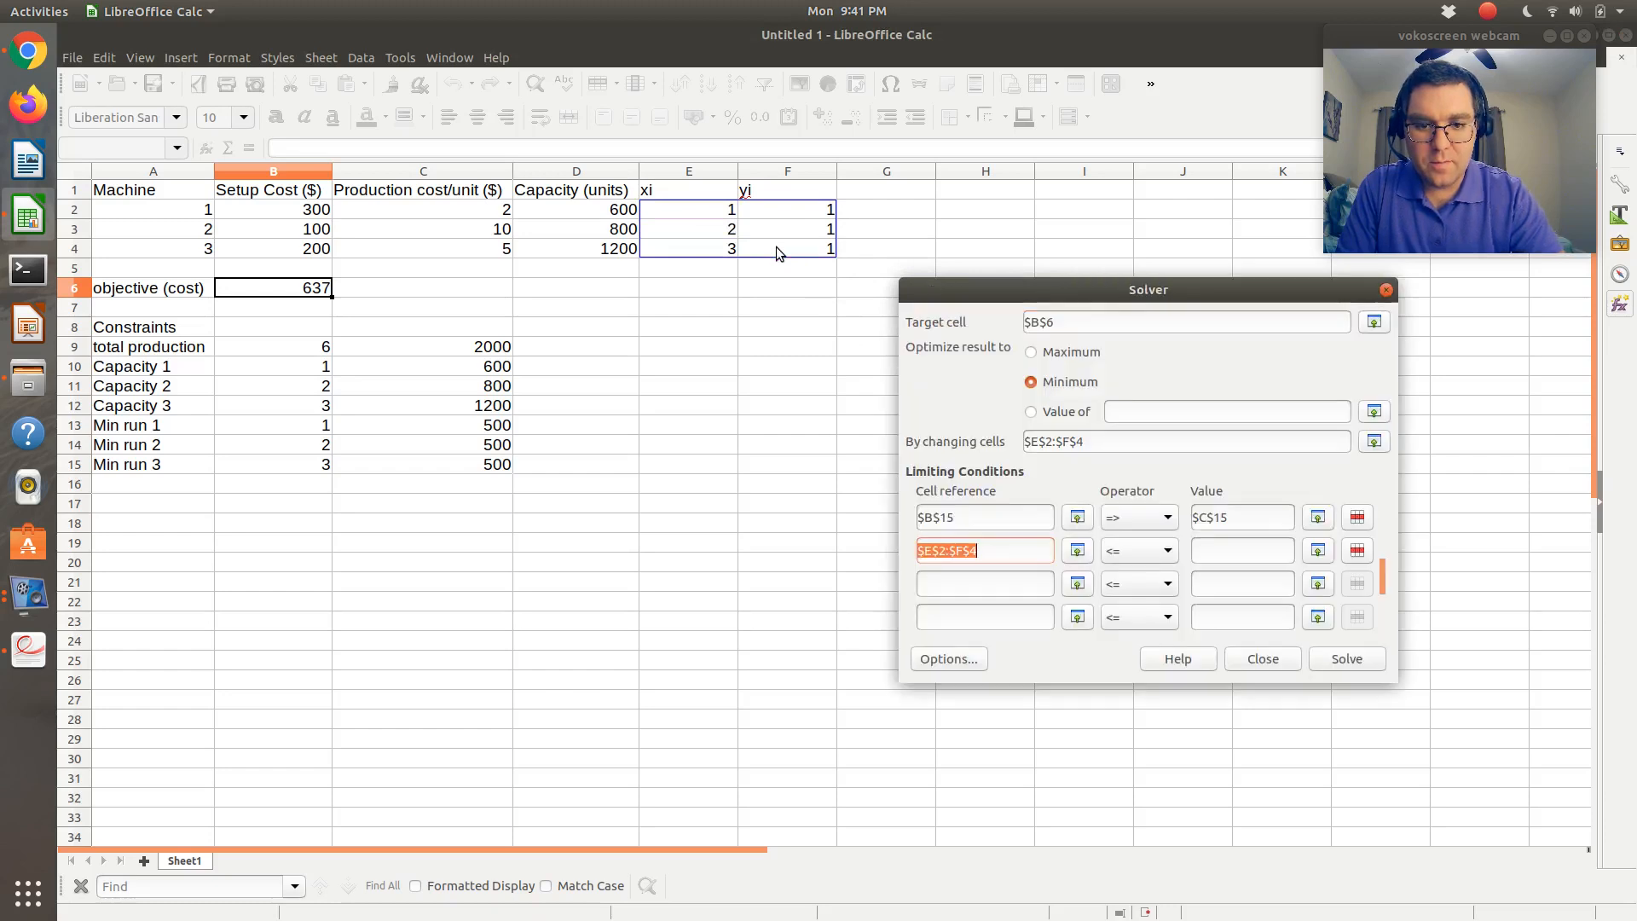
pyautogui.click(1119, 548)
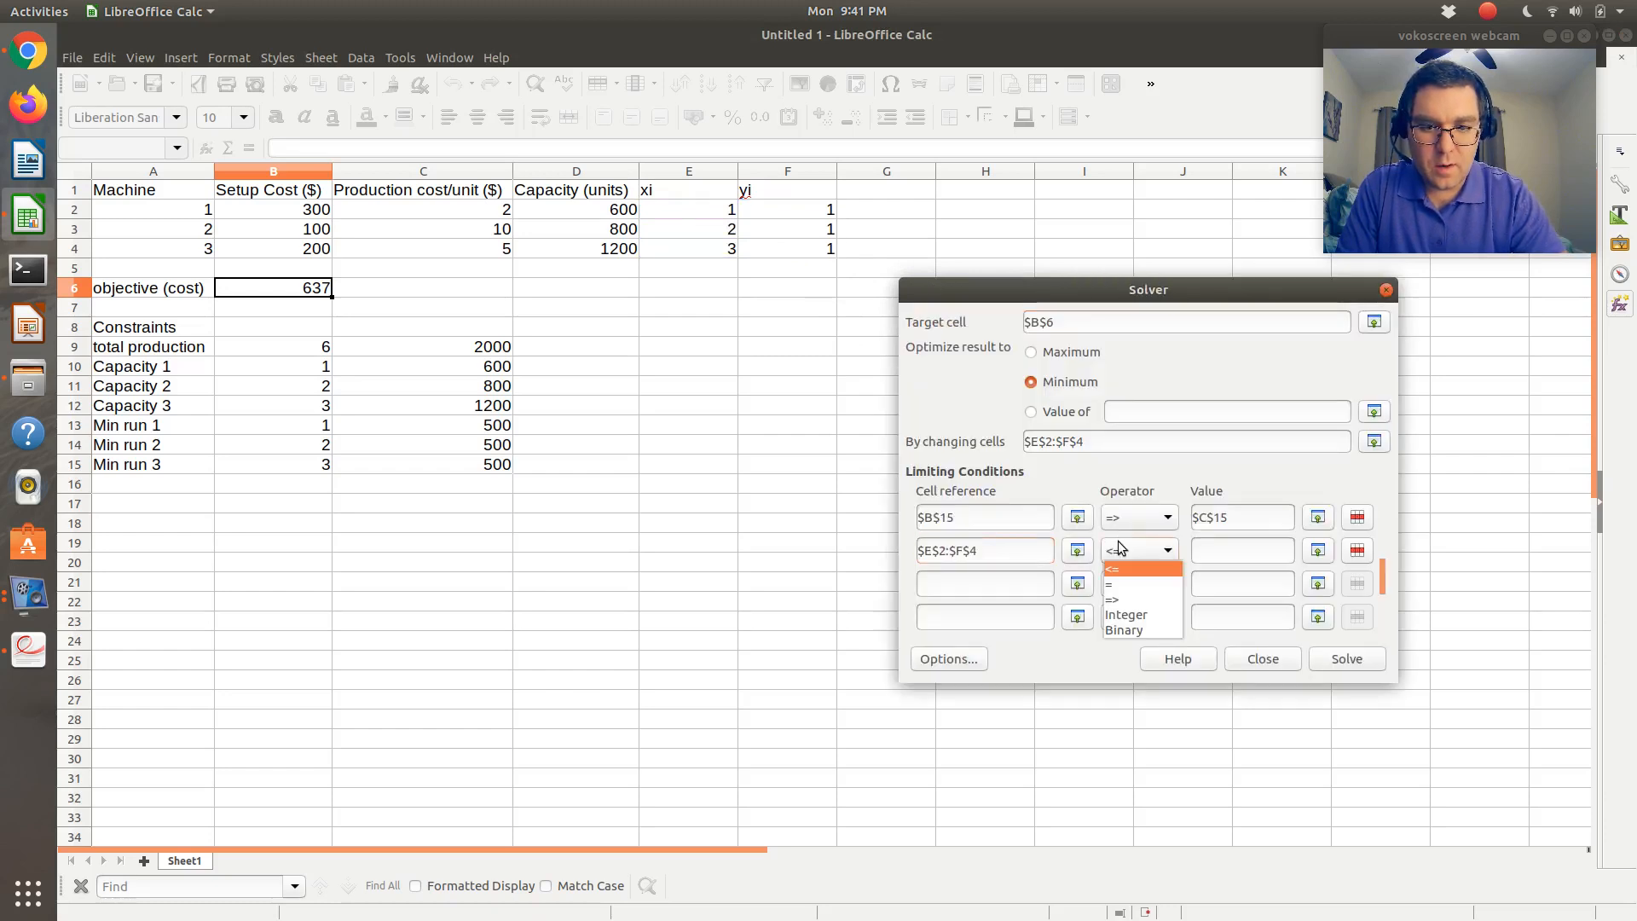
pyautogui.click(1123, 614)
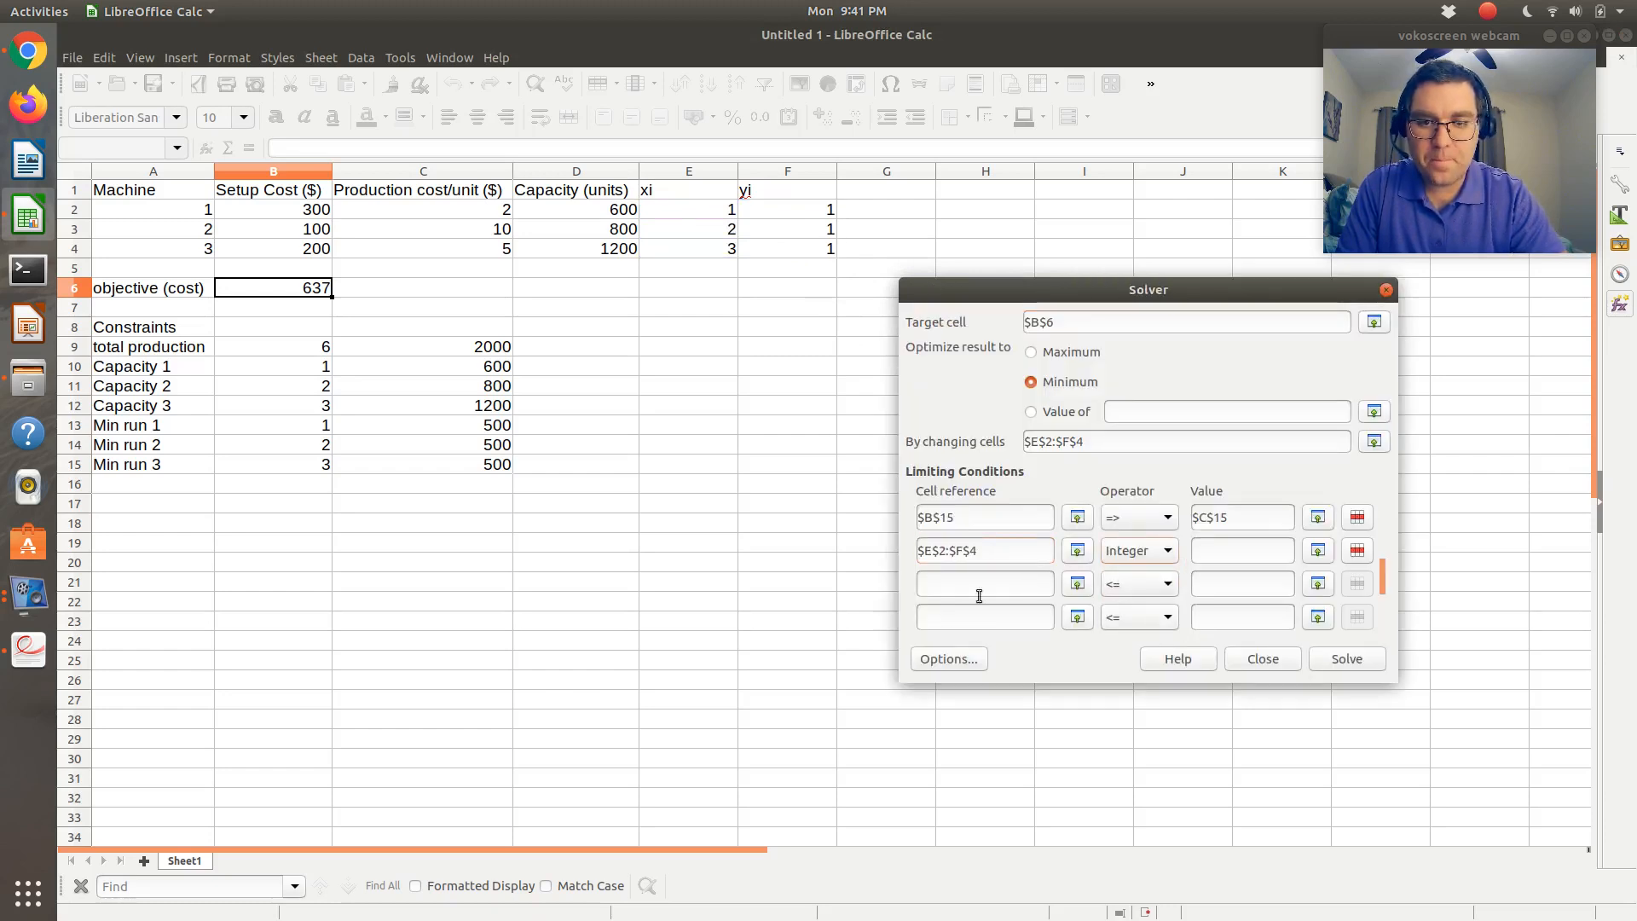
# Enable the Solver option to assume variables as non-negative, keeping the LibreOffice Linear Solver engine
pyautogui.click(974, 668)
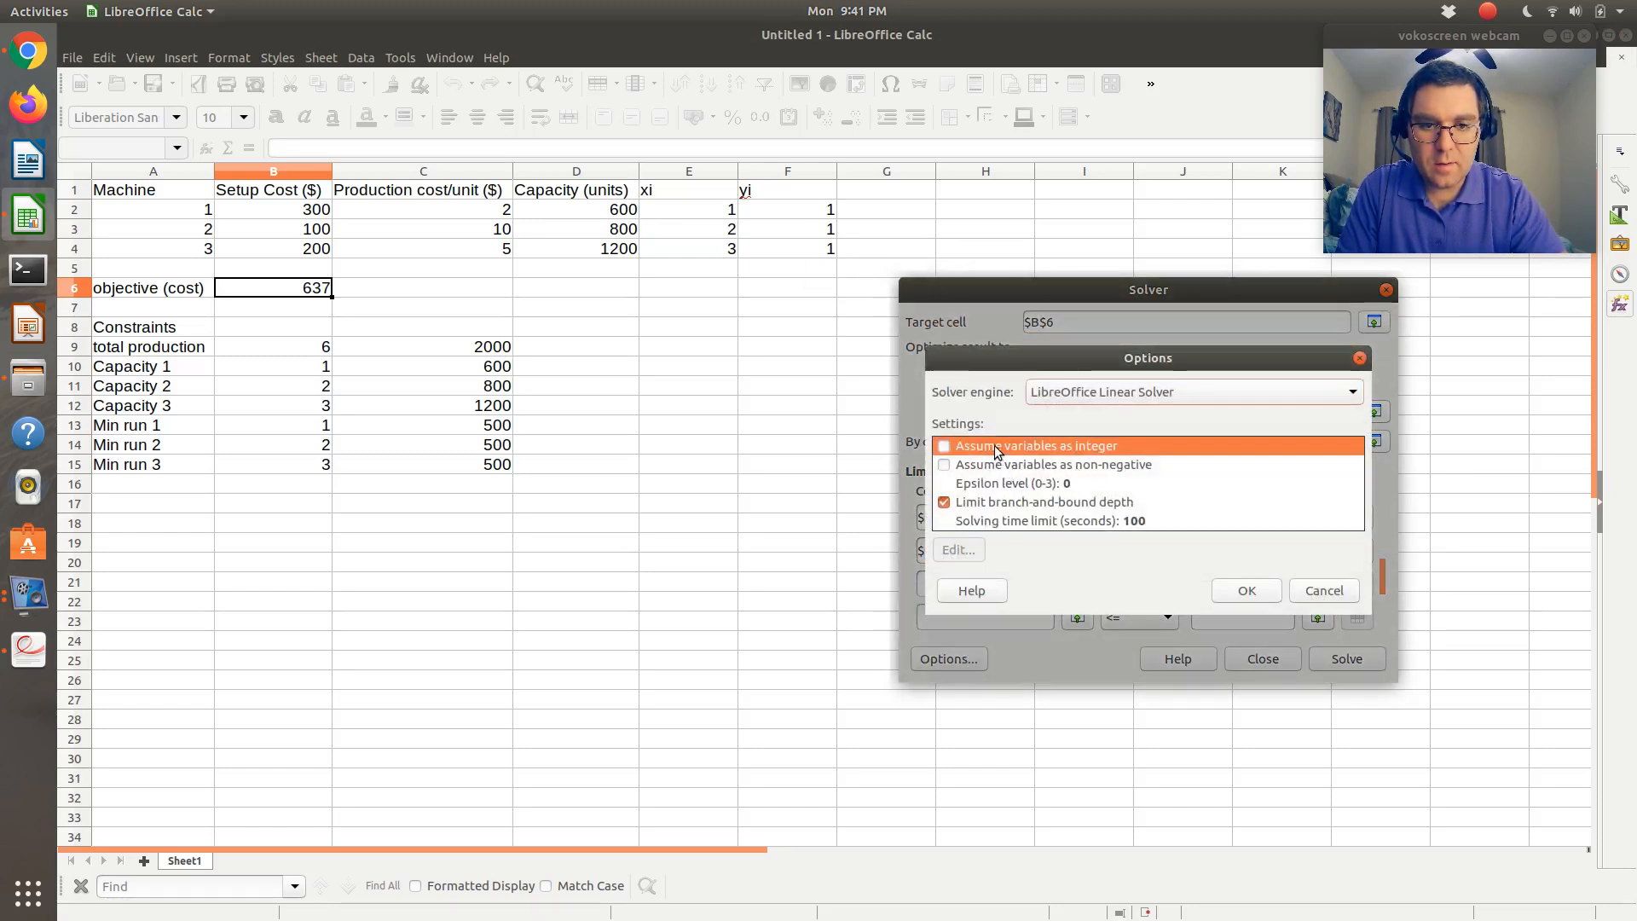
pyautogui.click(1000, 467)
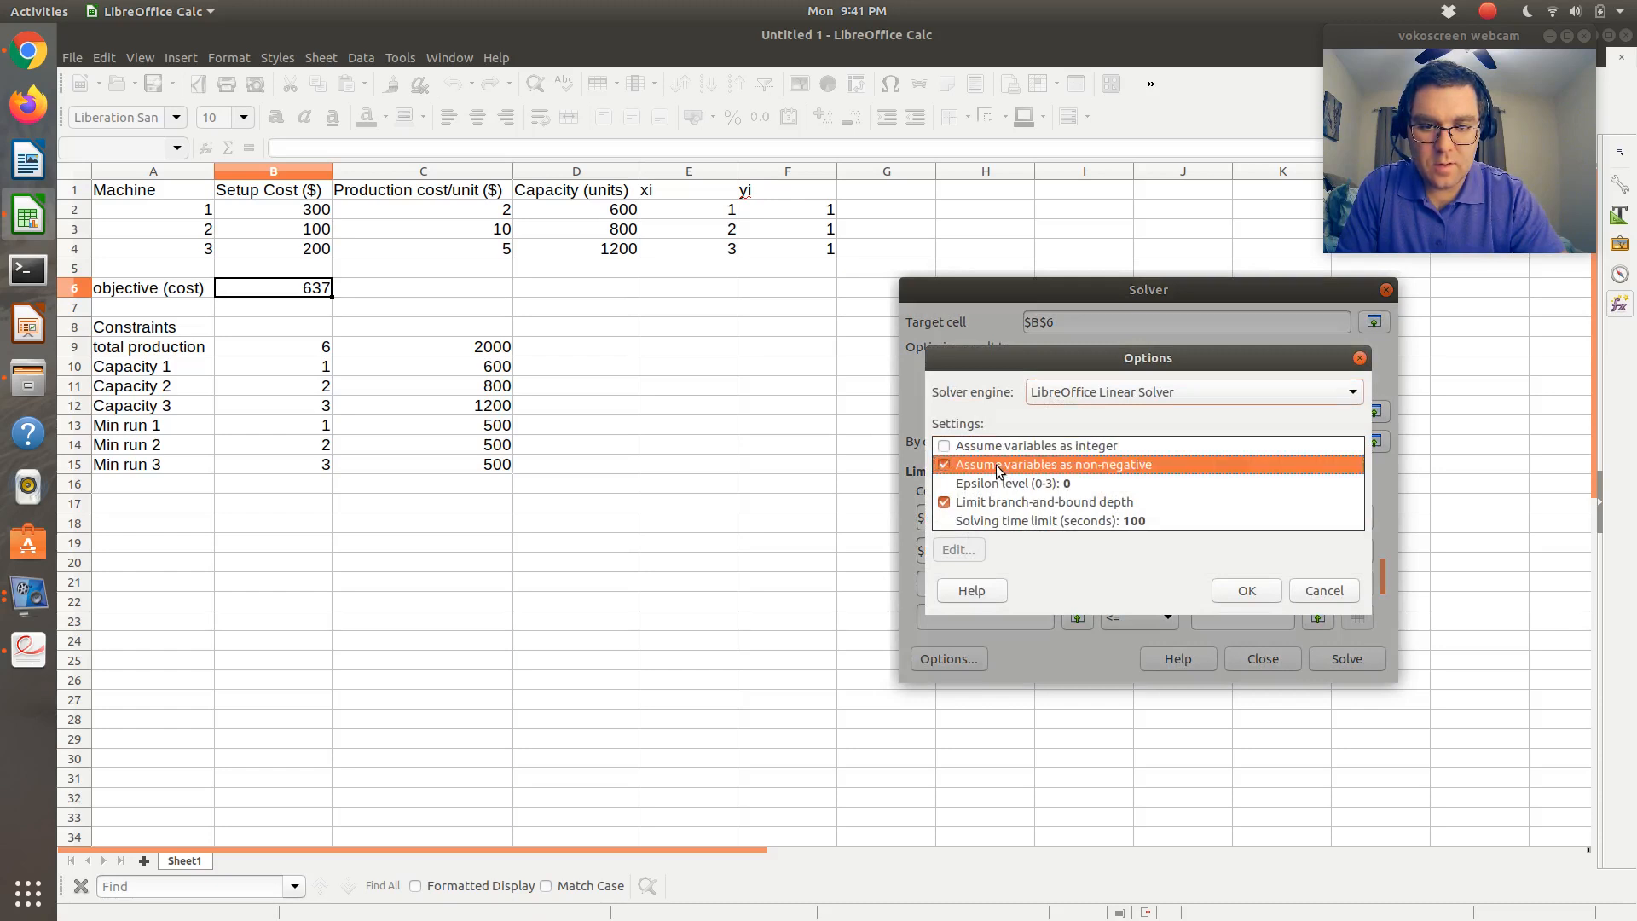
pyautogui.click(1246, 590)
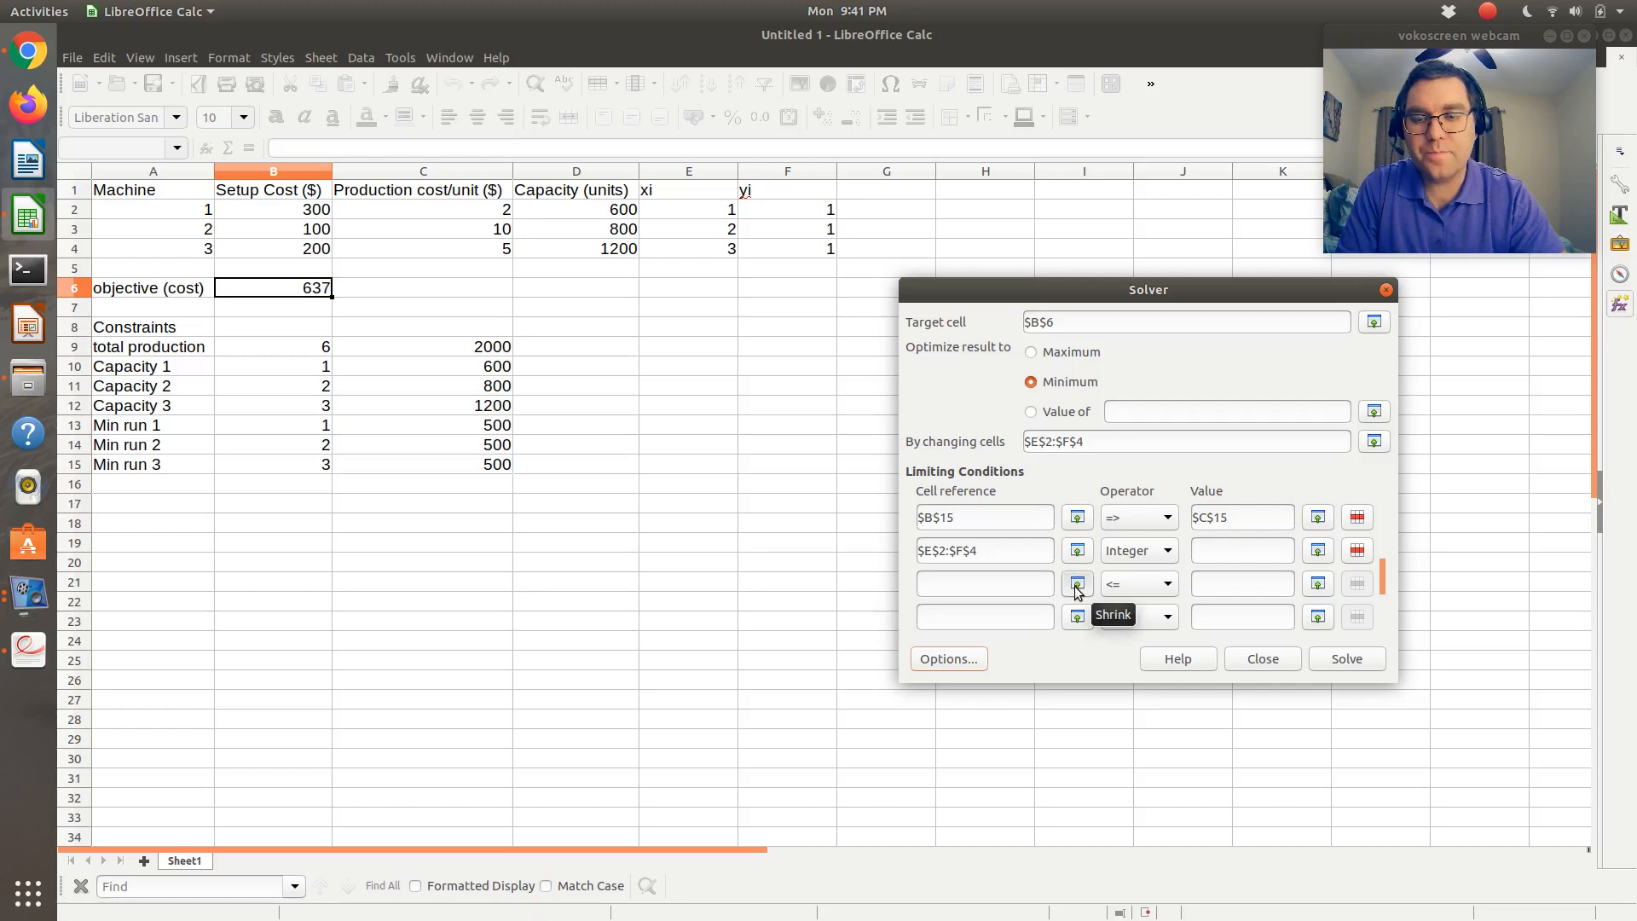
# Limit the yi cells F2:F4 to <= 1, and solve the model, keeping the result in the sheet
pyautogui.click(1077, 586)
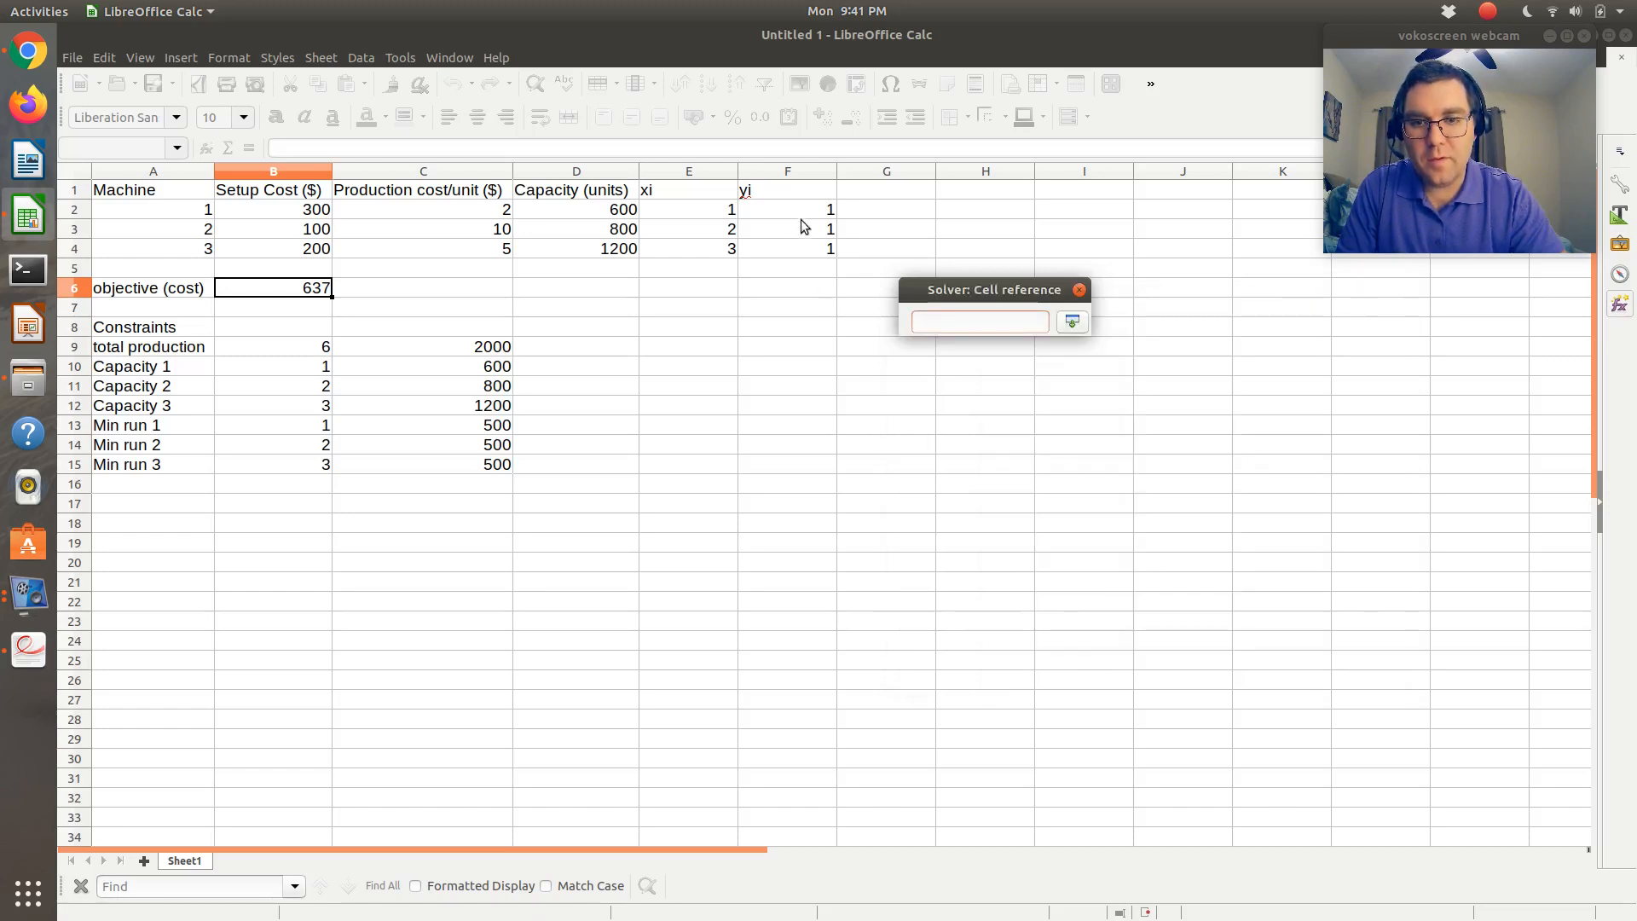
pyautogui.moveTo(801, 212); pyautogui.dragTo(812, 251)
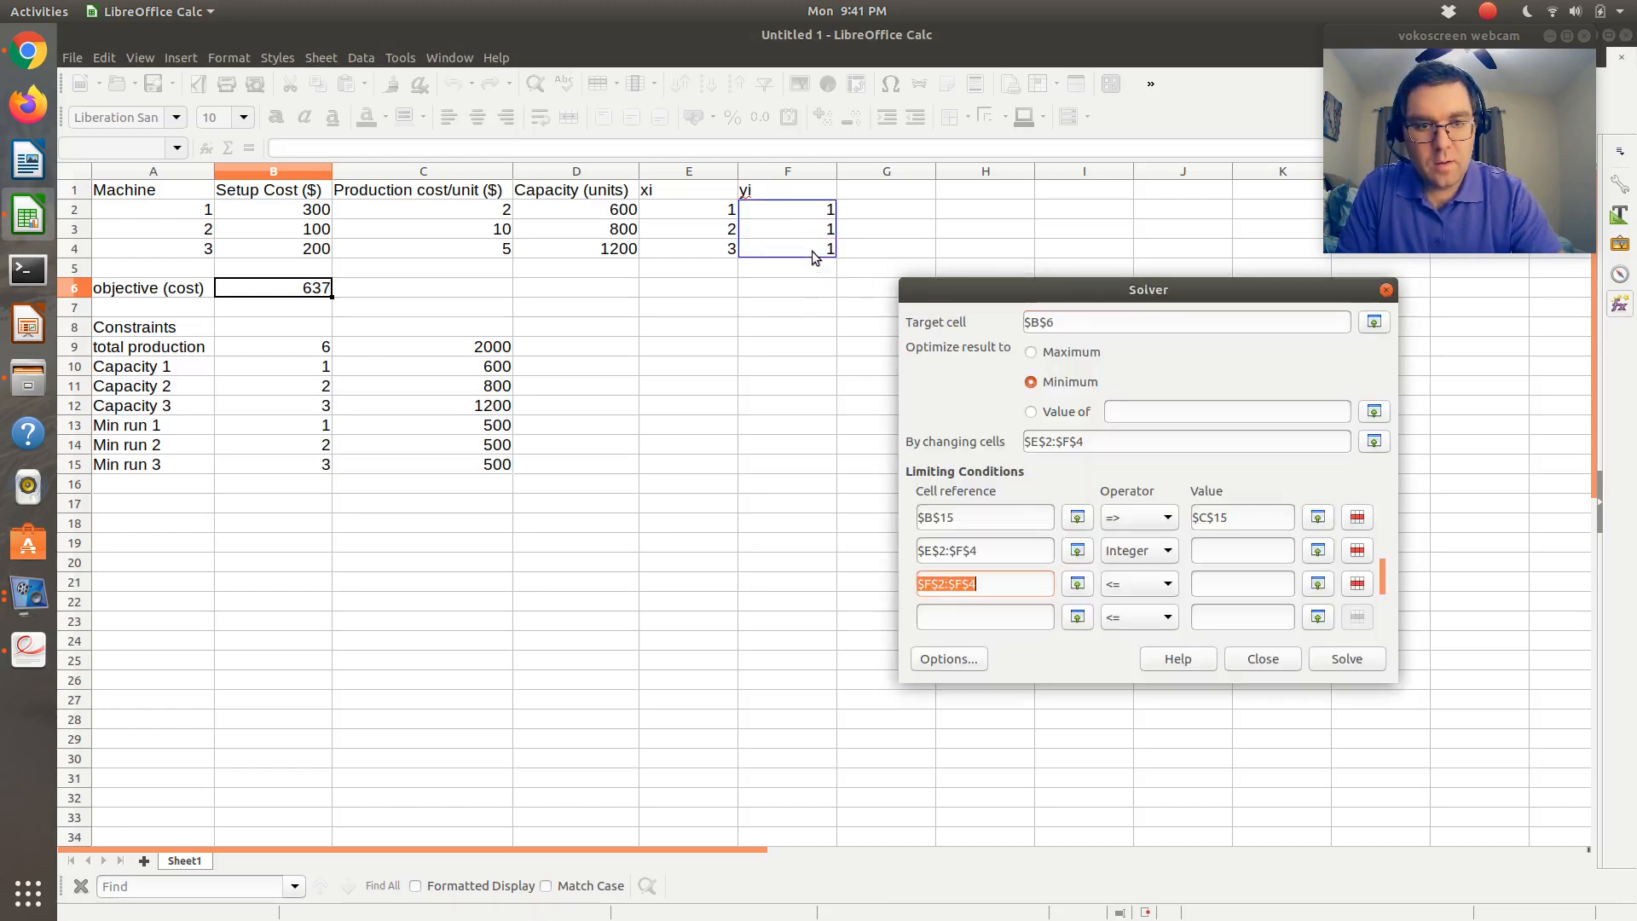
pyautogui.click(1239, 594)
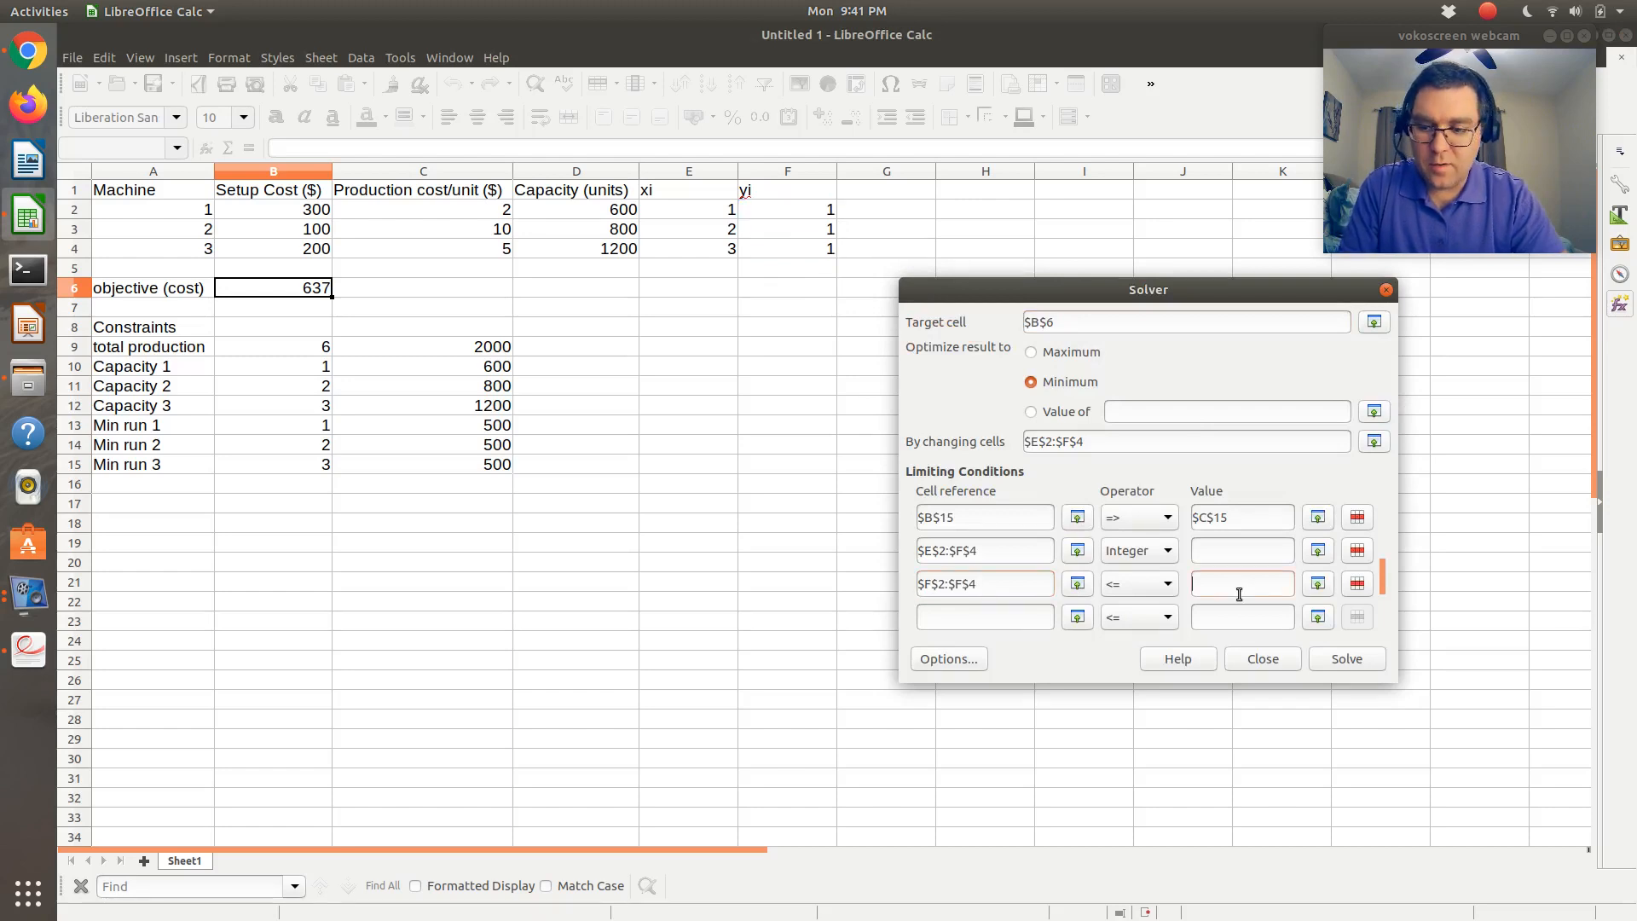
pyautogui.write('1')
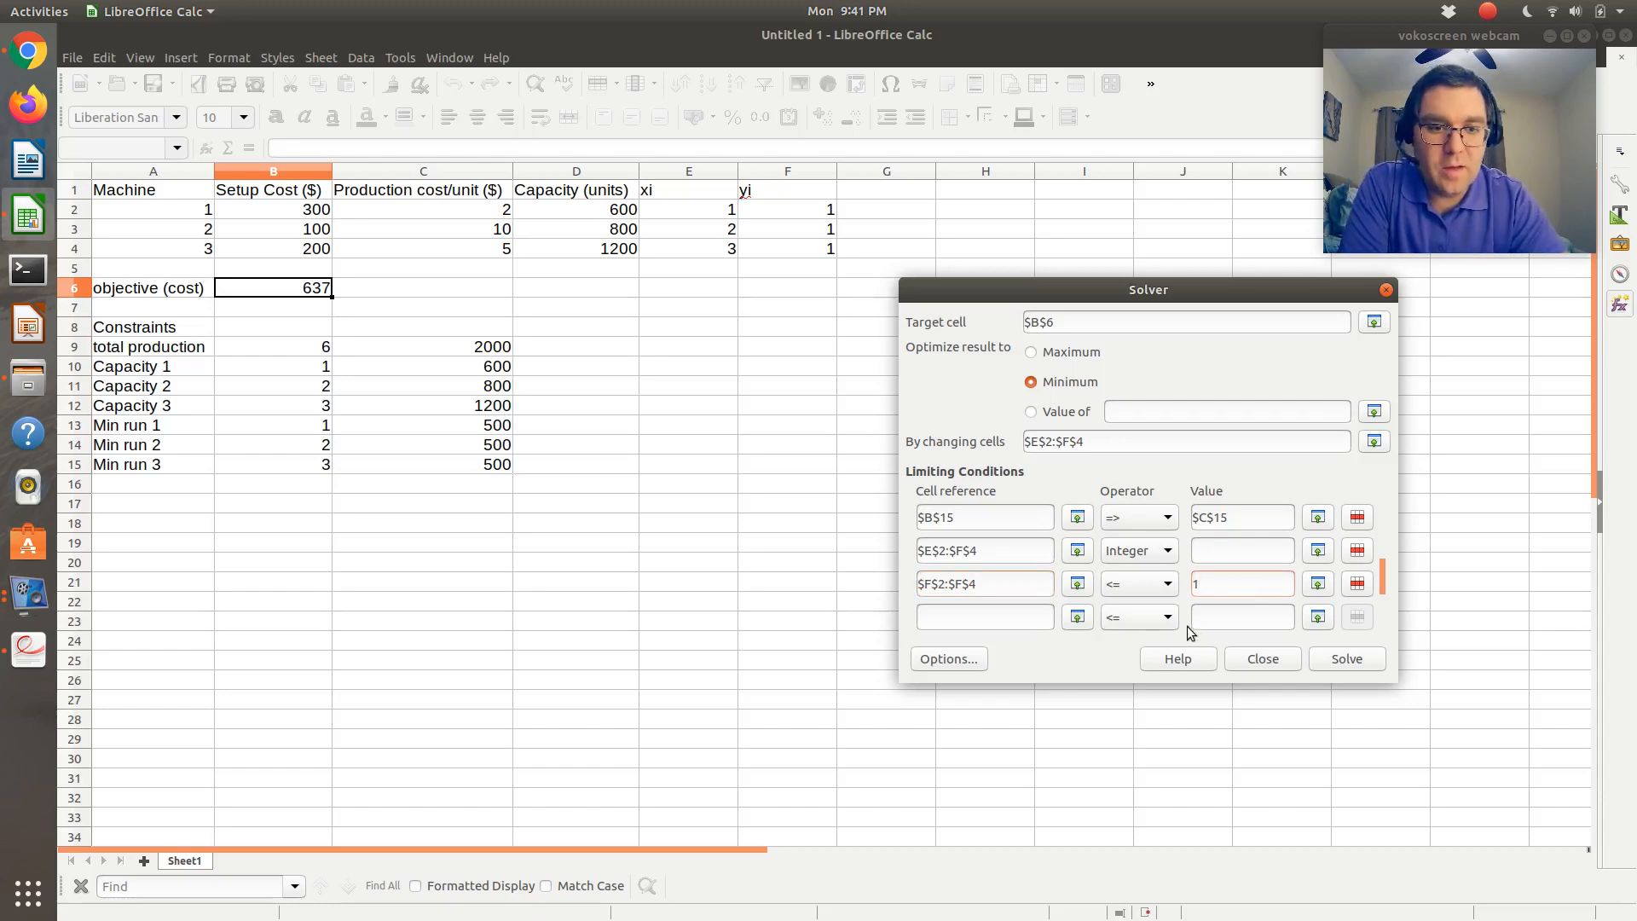
pyautogui.click(1345, 659)
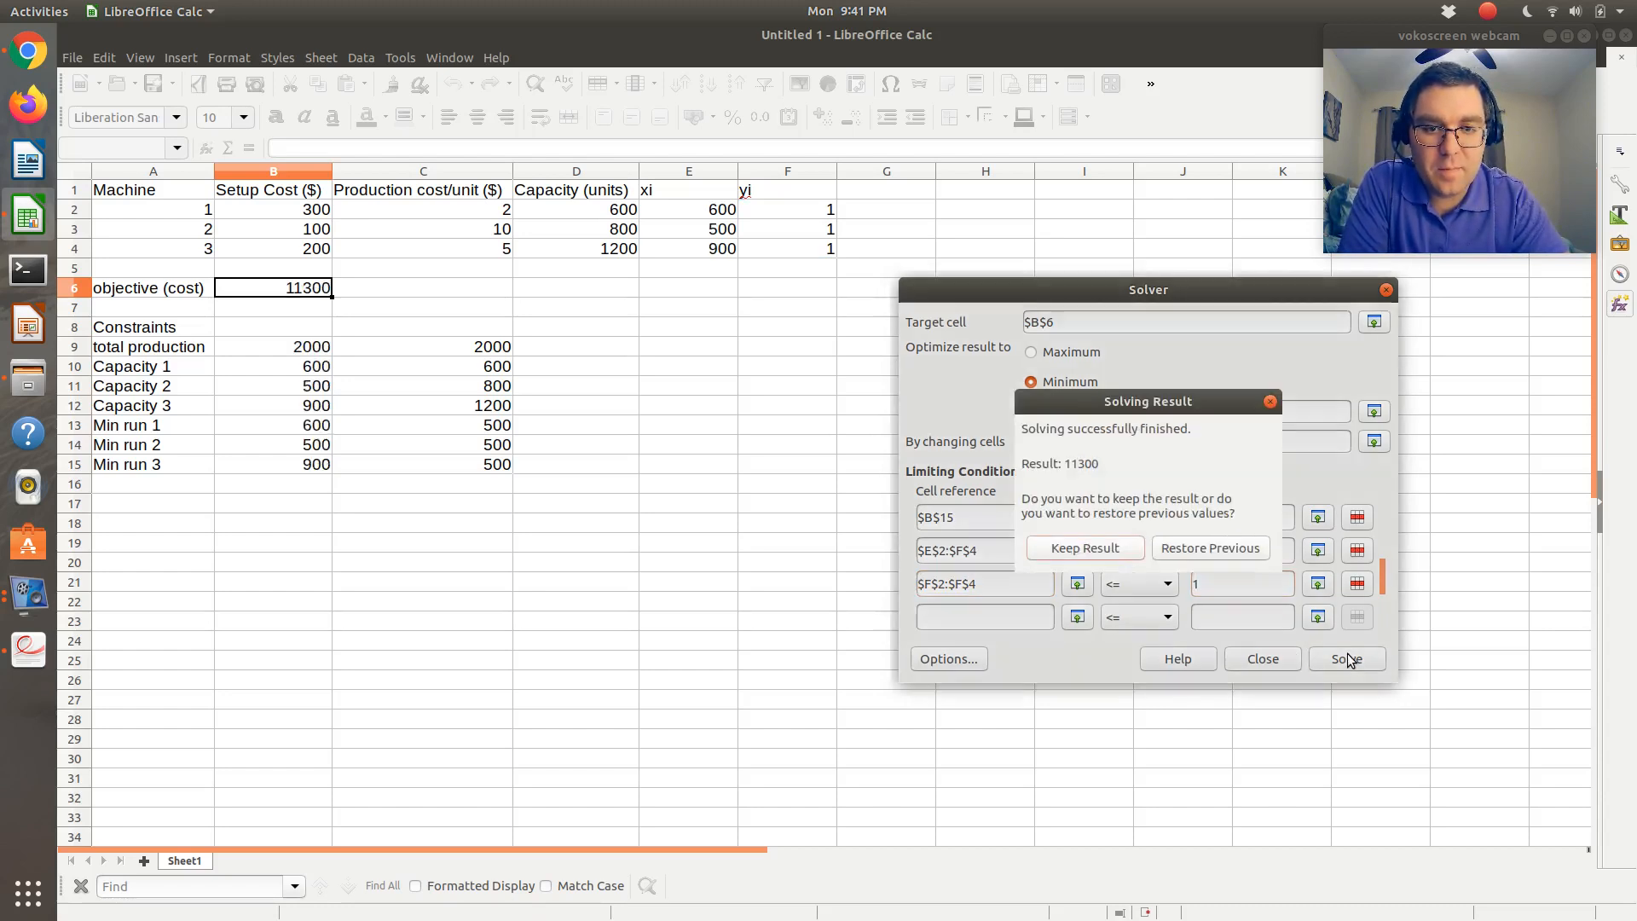
pyautogui.click(1084, 548)
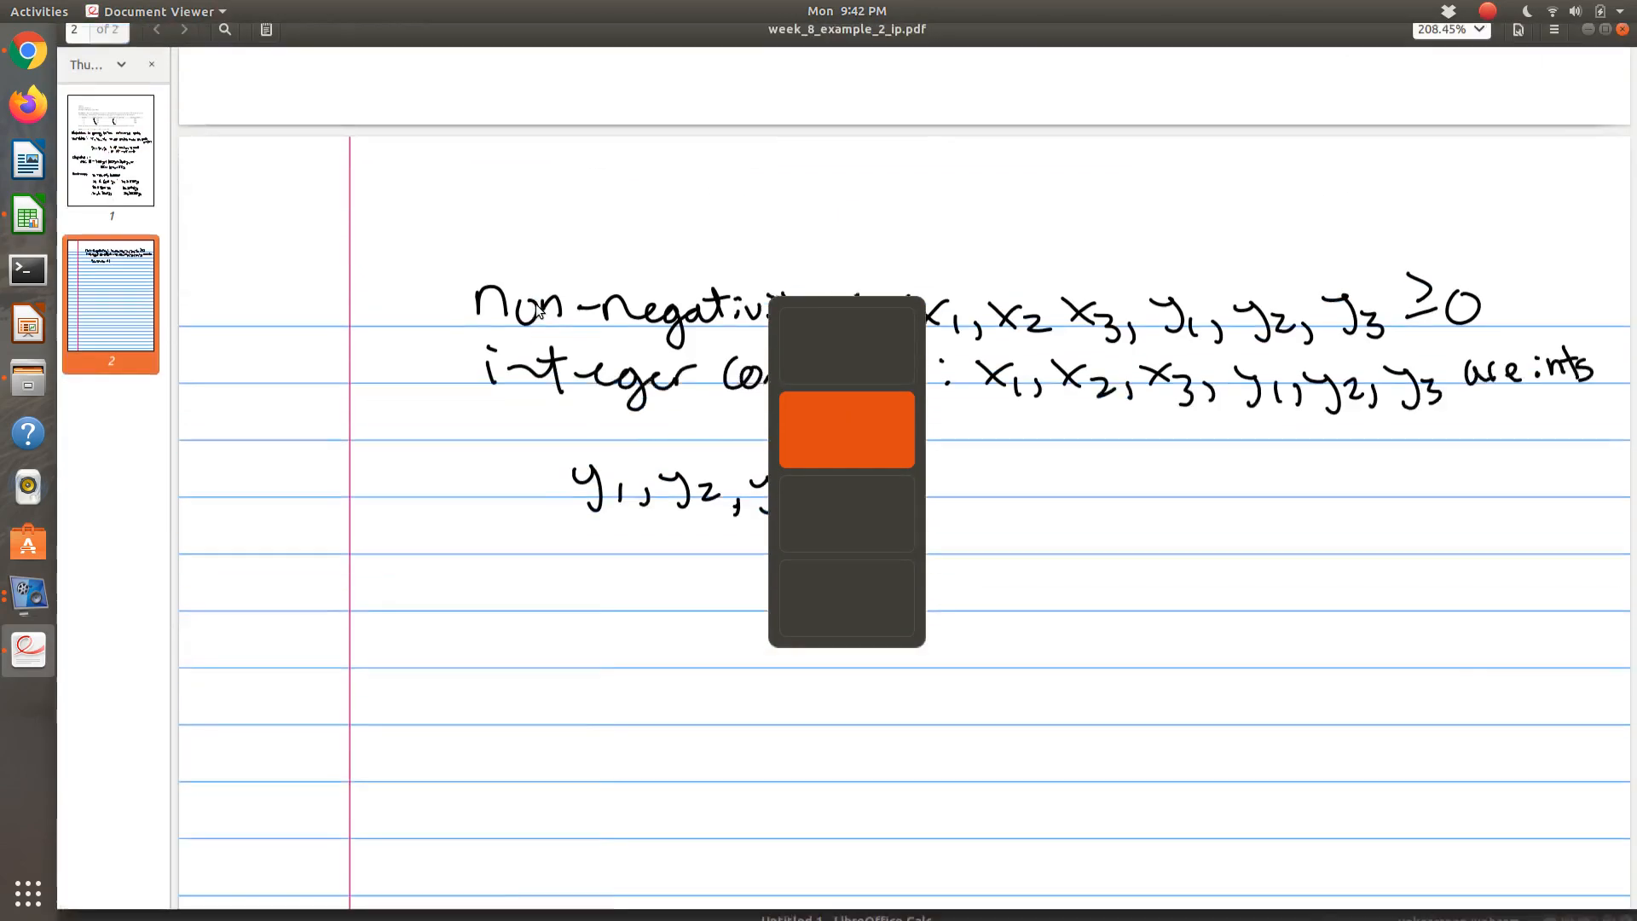
# Review the problem's stated answer and formulation on page 1 of week_8_example_2_lp.pdf in Document Viewer
pyautogui.scroll(15, 535, 307)
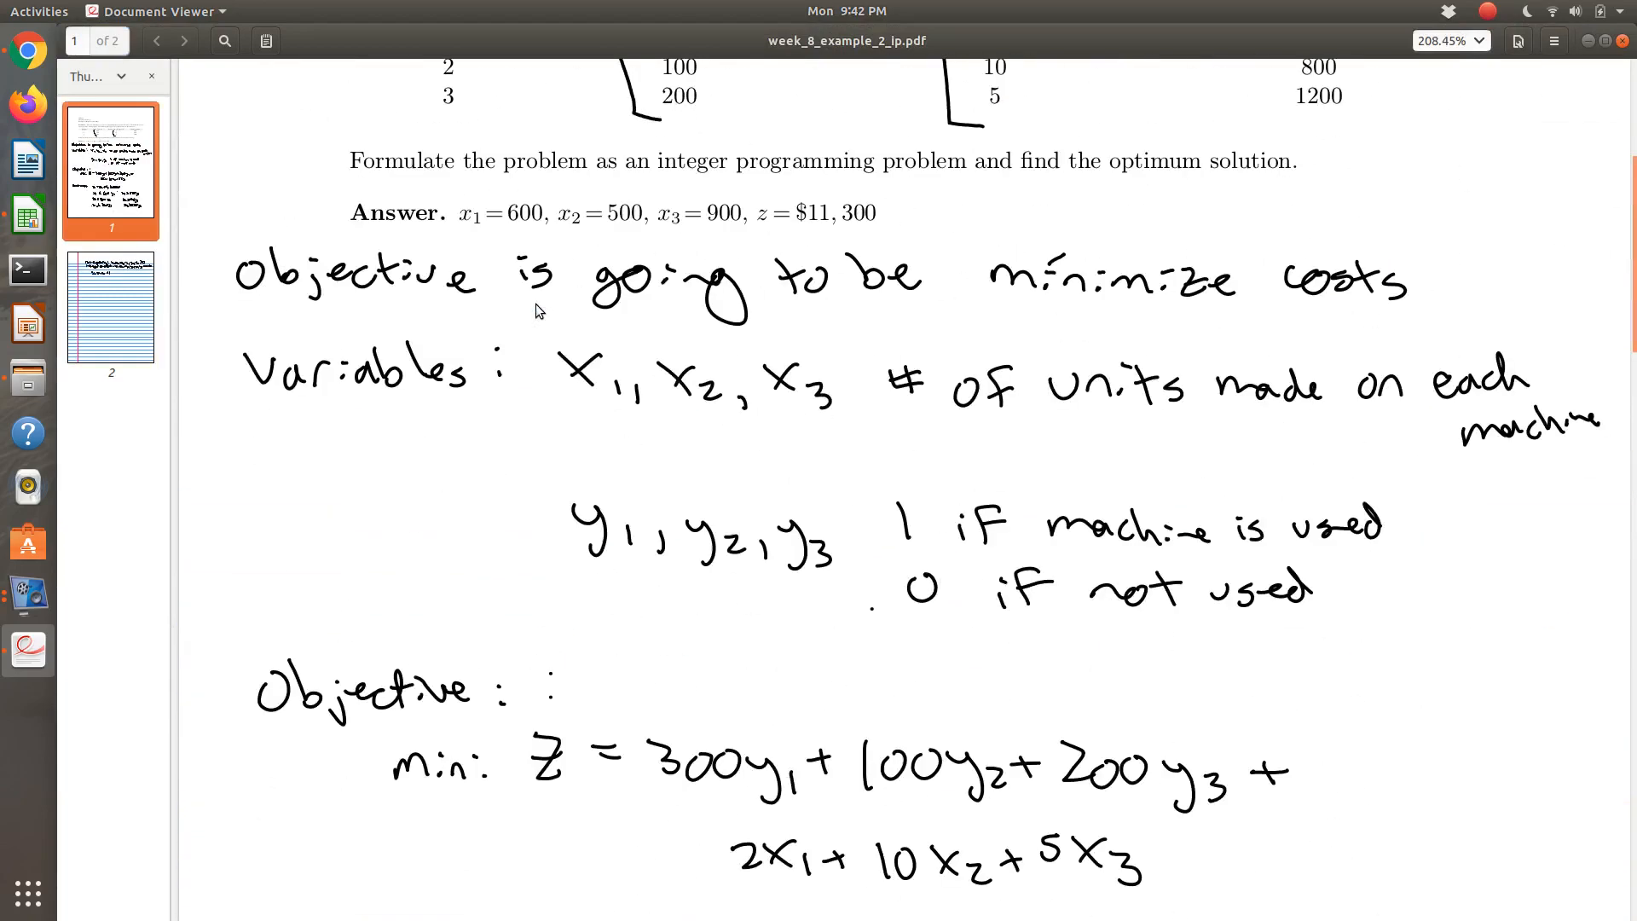
pyautogui.scroll(3, 536, 304)
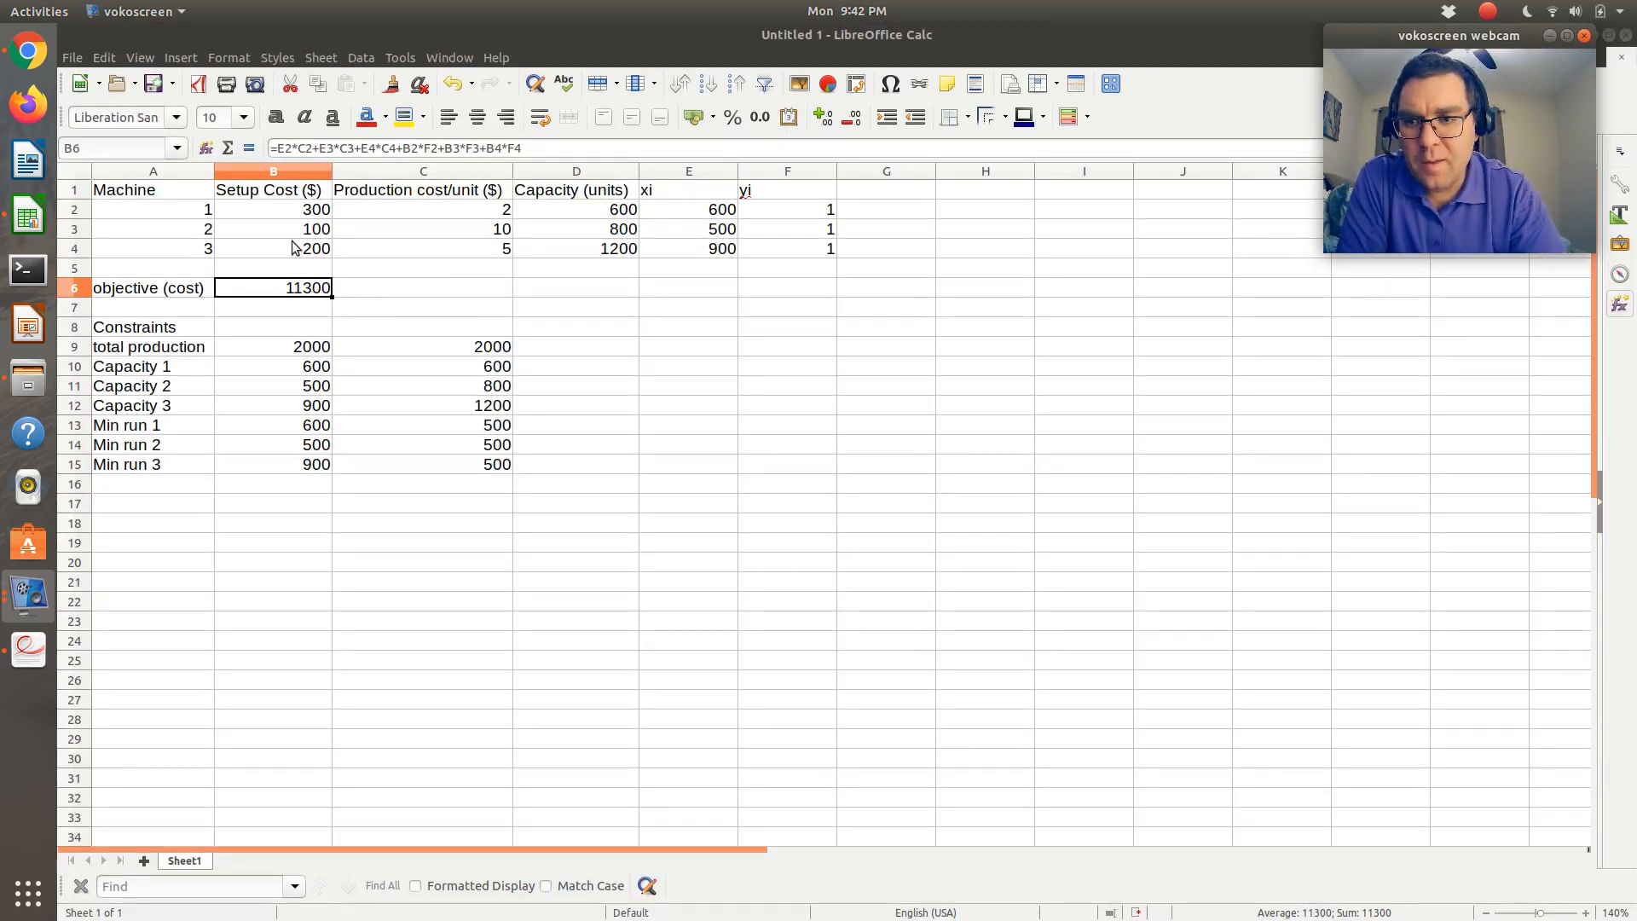
# Reopen the Solver in the LibreOffice Calc spreadsheet to review its target, changing cells and limiting conditions, and close it without solving
pyautogui.click(401, 62)
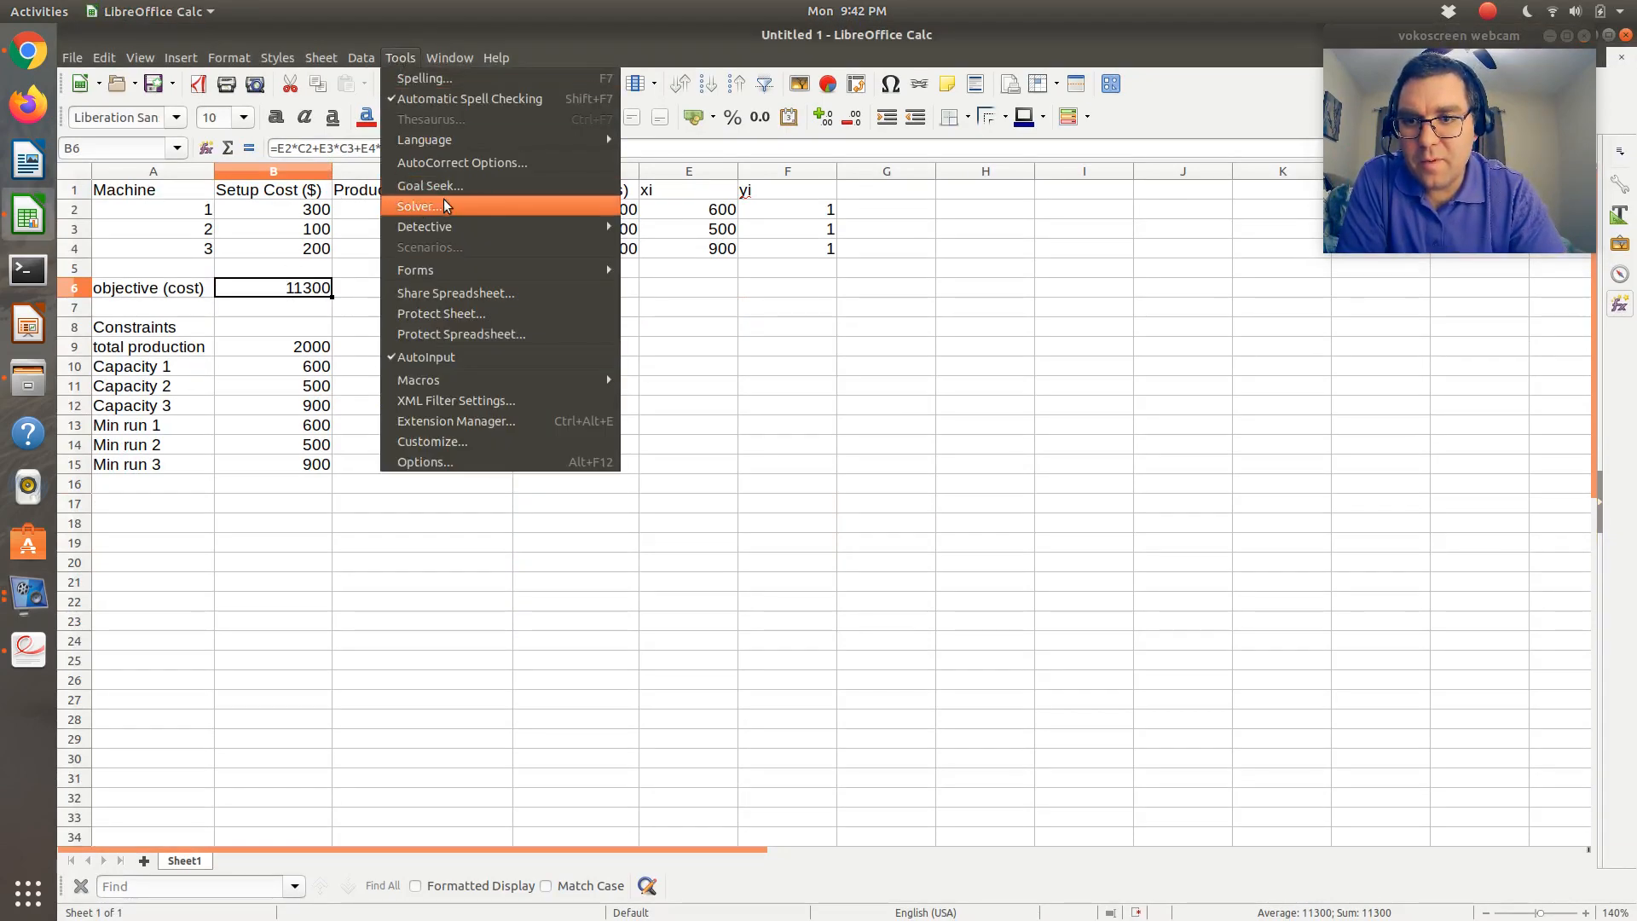
pyautogui.click(419, 206)
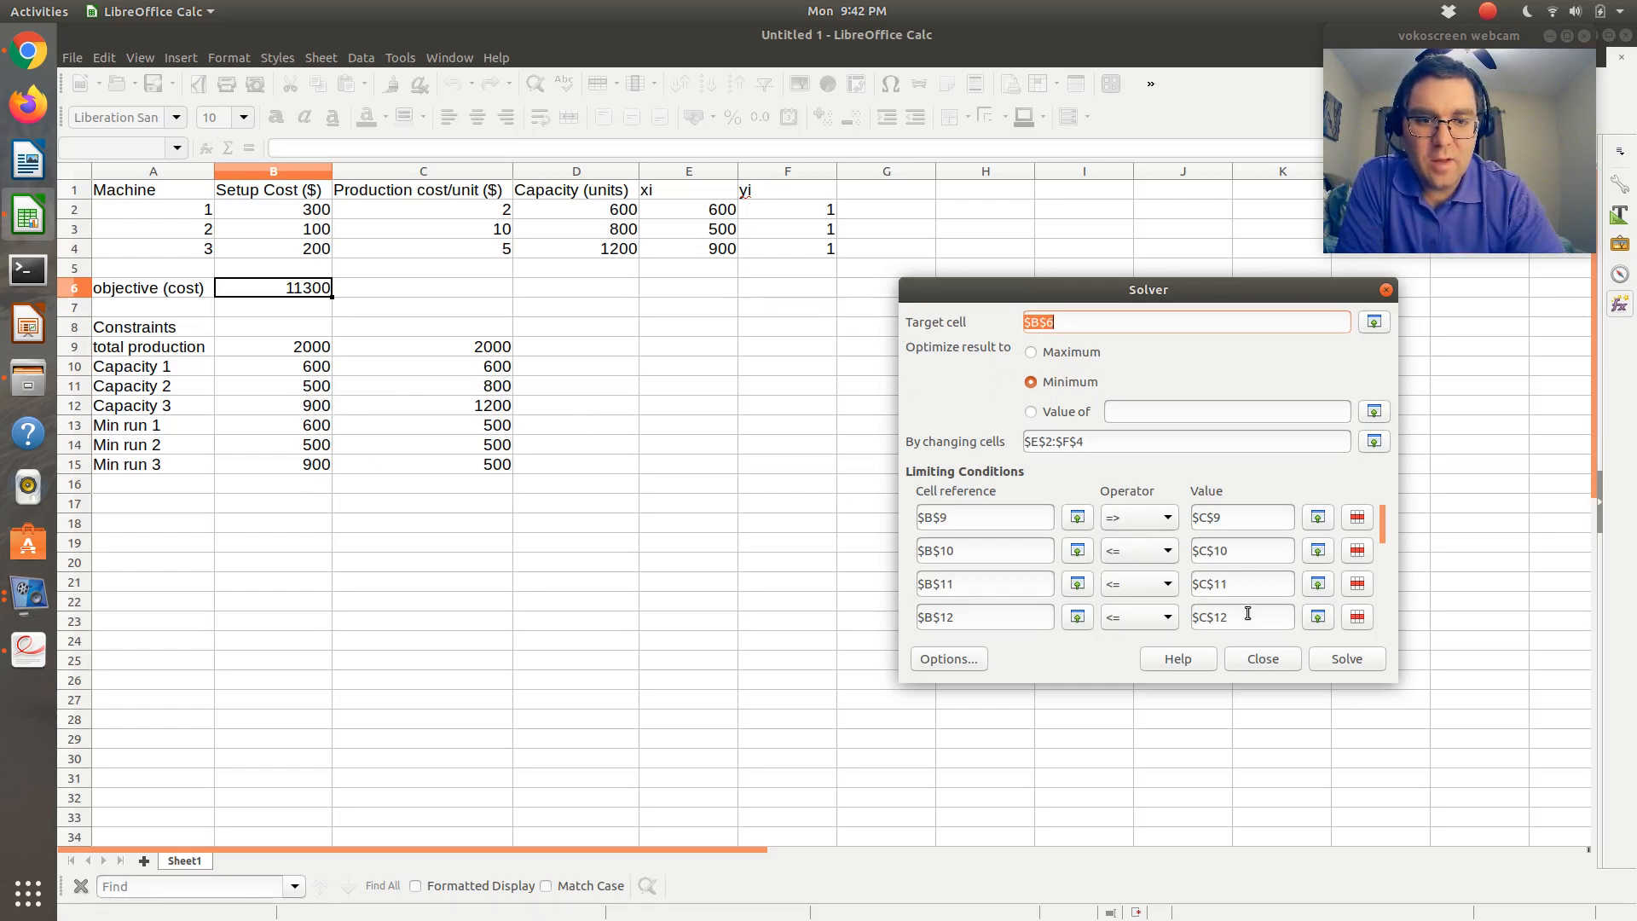
pyautogui.click(1263, 658)
pyautogui.click(818, 542)
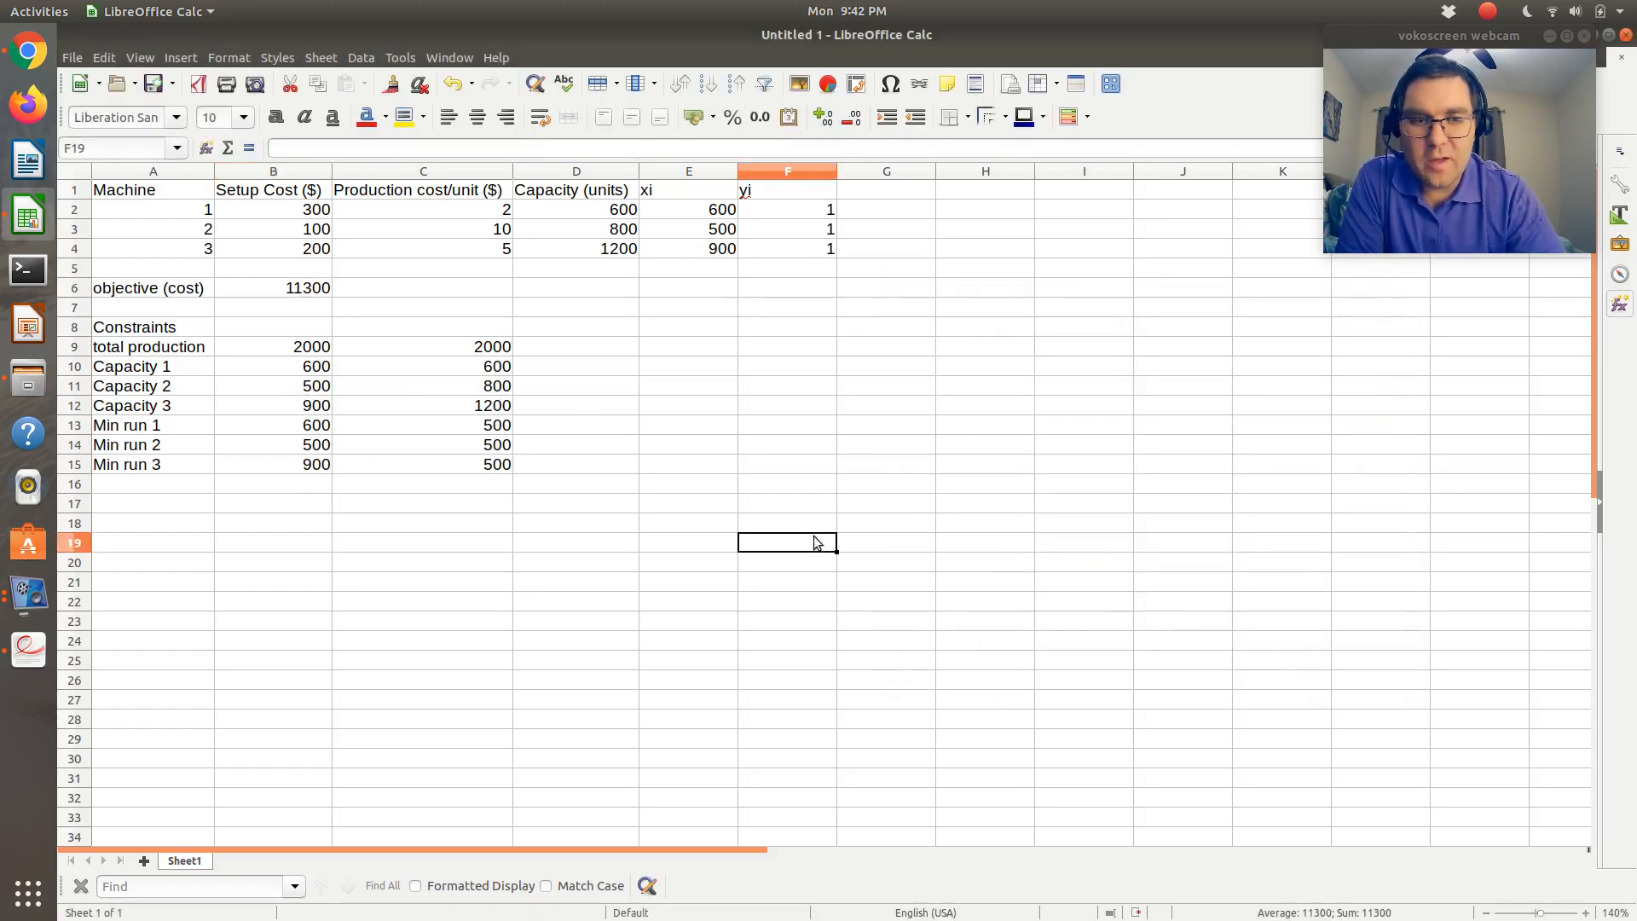
pyautogui.click(596, 417)
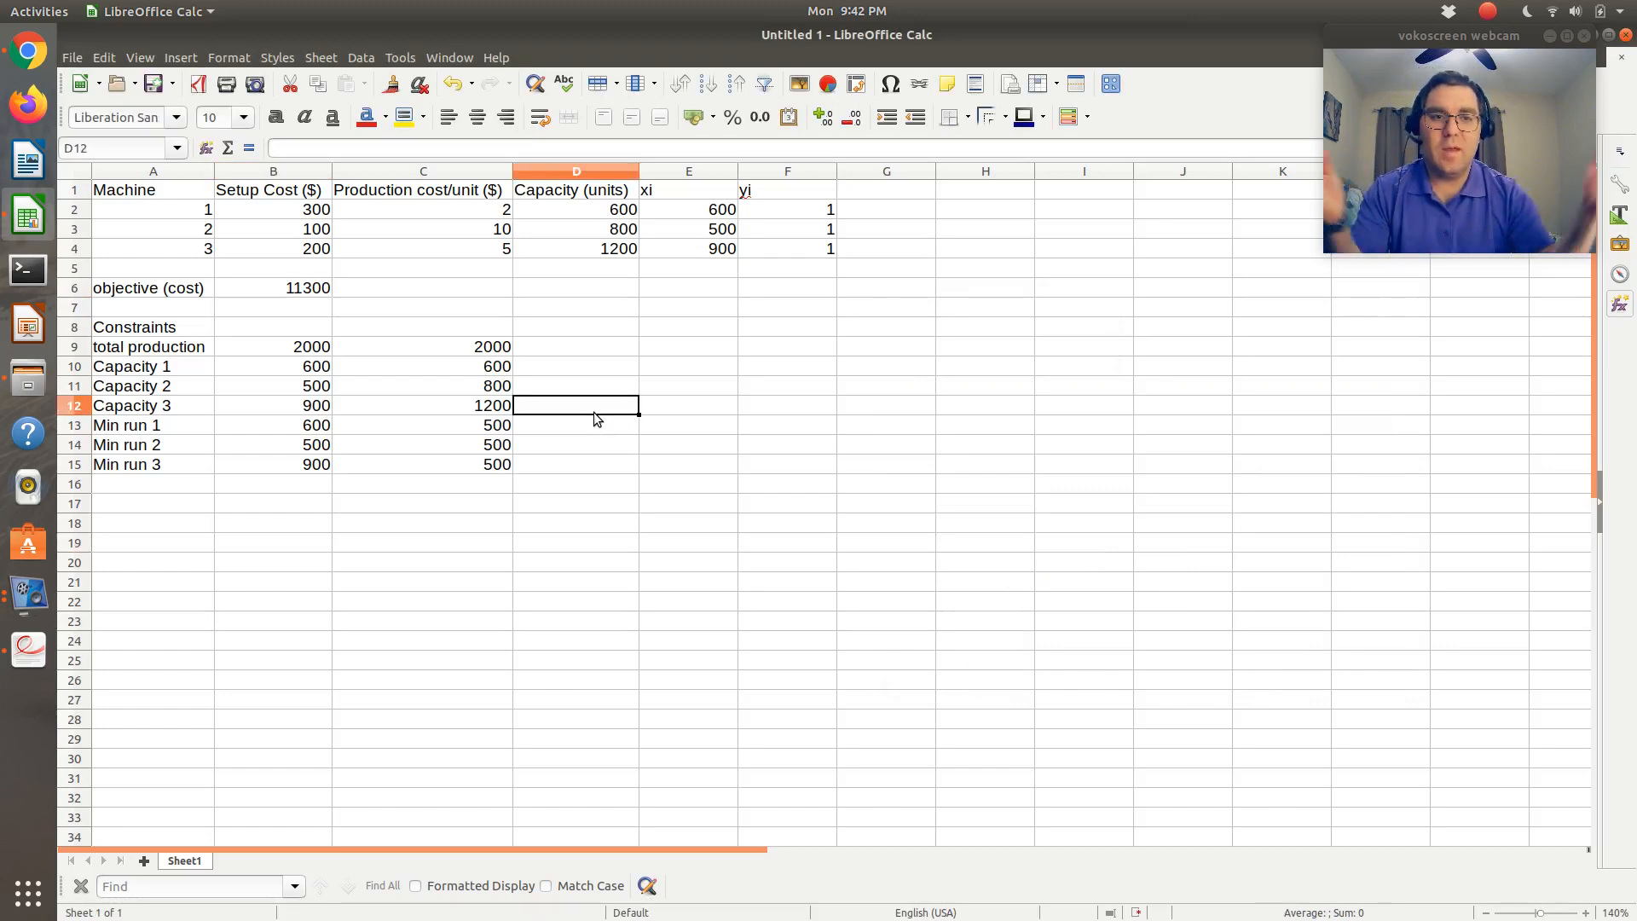